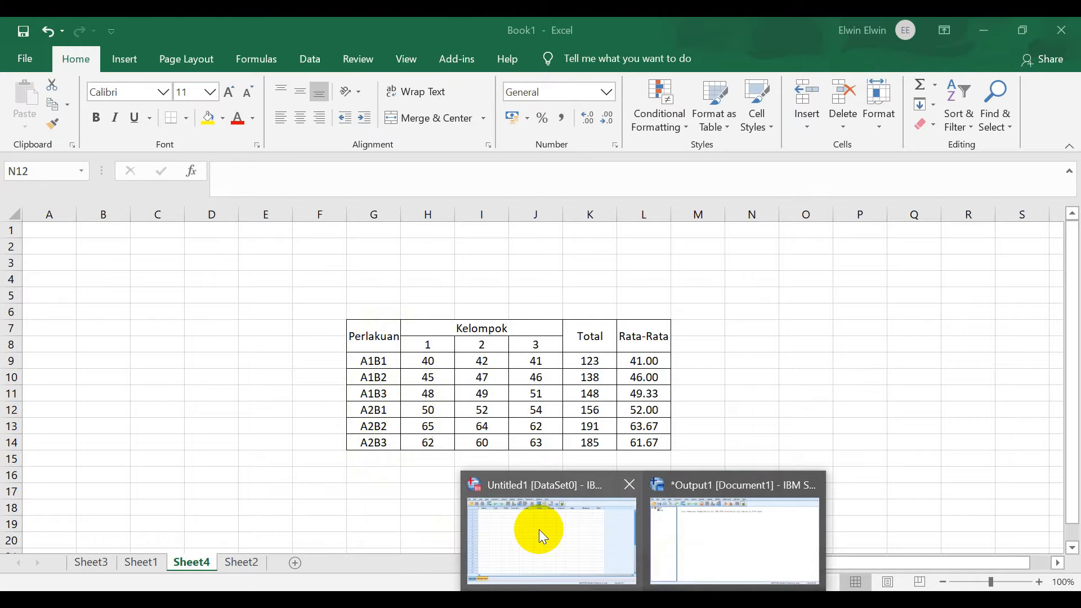
Switch to the SPSS Statistics Data Editor and arrange its window beside a reduced Excel window showing the treatment table
{"action": "left_click", "coordinate": [539, 529]}
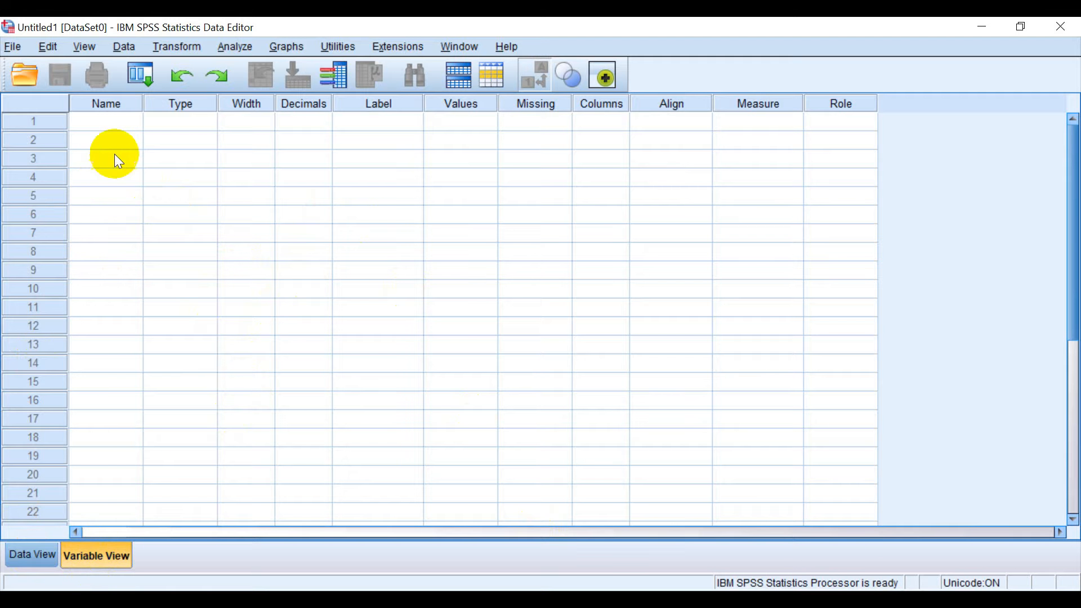
{"action": "left_click", "coordinate": [1022, 27]}
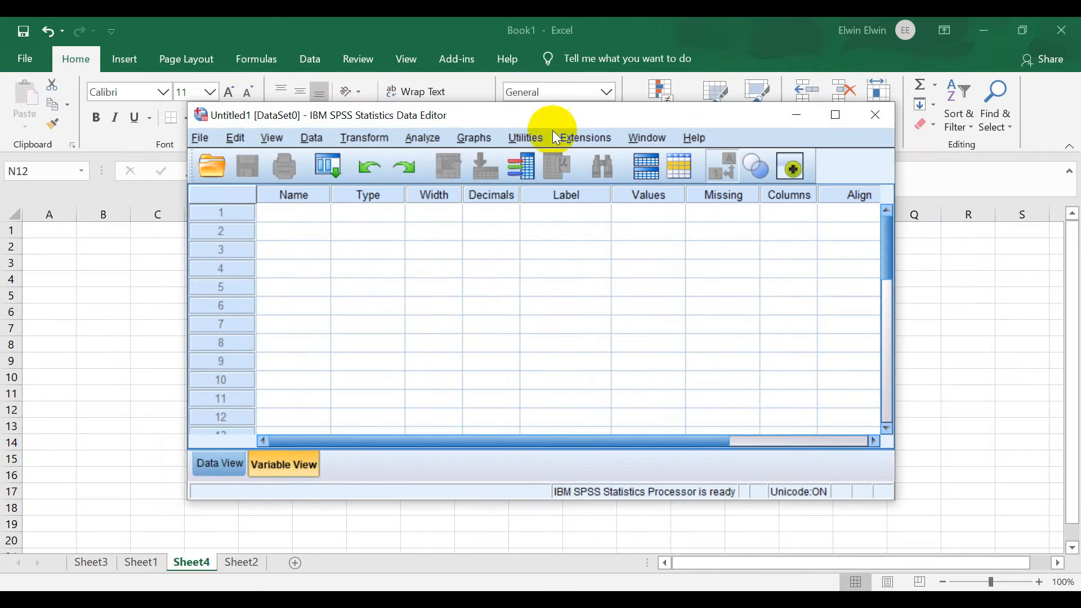
{"action": "left_click_drag", "start_coordinate": [637, 114], "coordinate": [531, 158]}
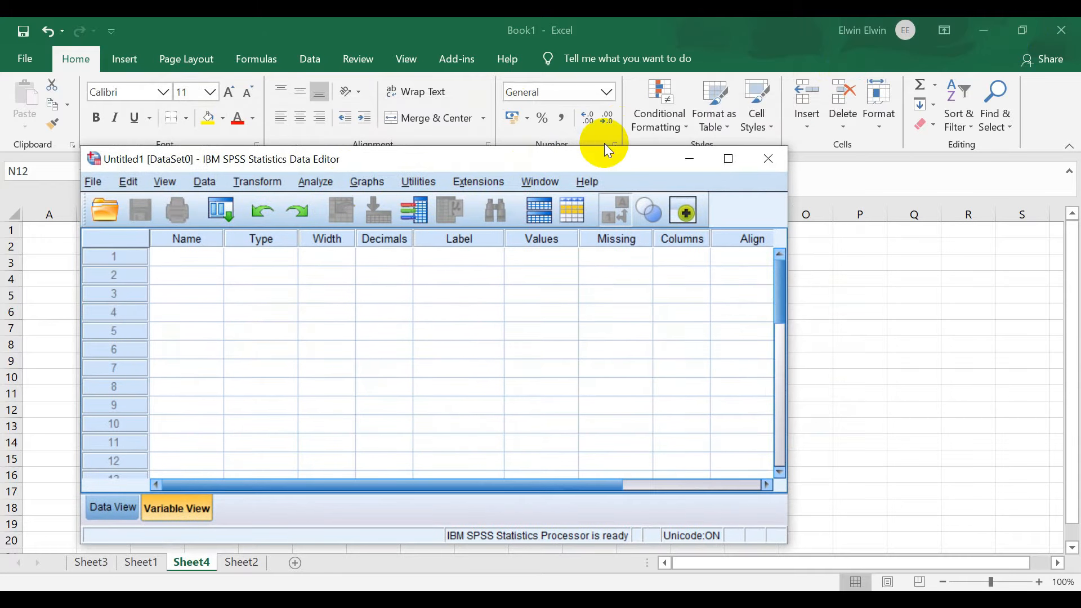
{"action": "left_click", "coordinate": [1032, 35]}
{"action": "left_click_drag", "start_coordinate": [387, 162], "coordinate": [343, 110]}
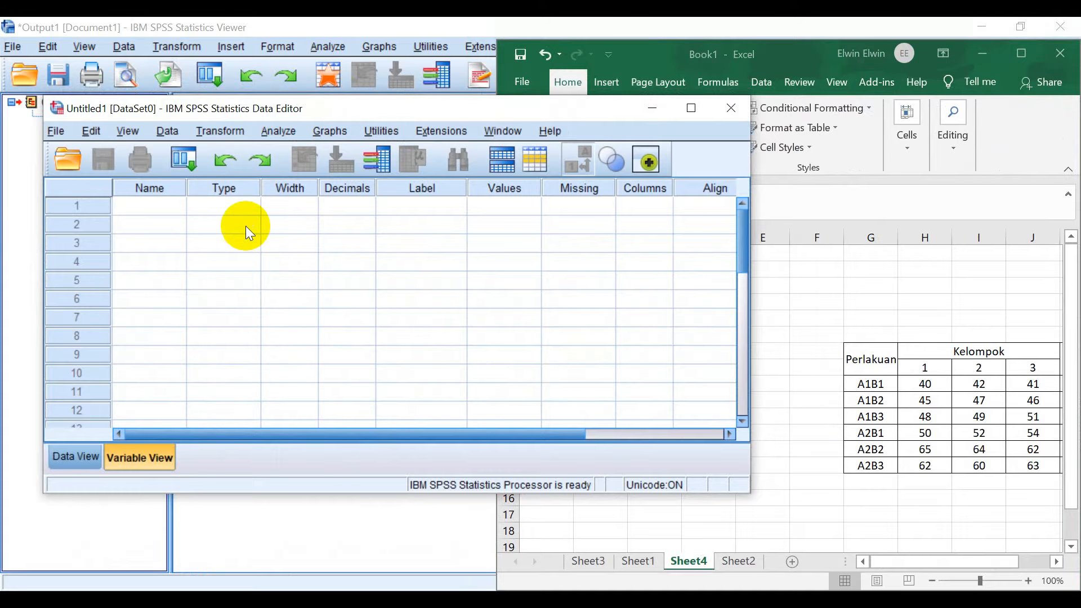
Define the first two variables with the names A and B
{"action": "left_click", "coordinate": [166, 207]}
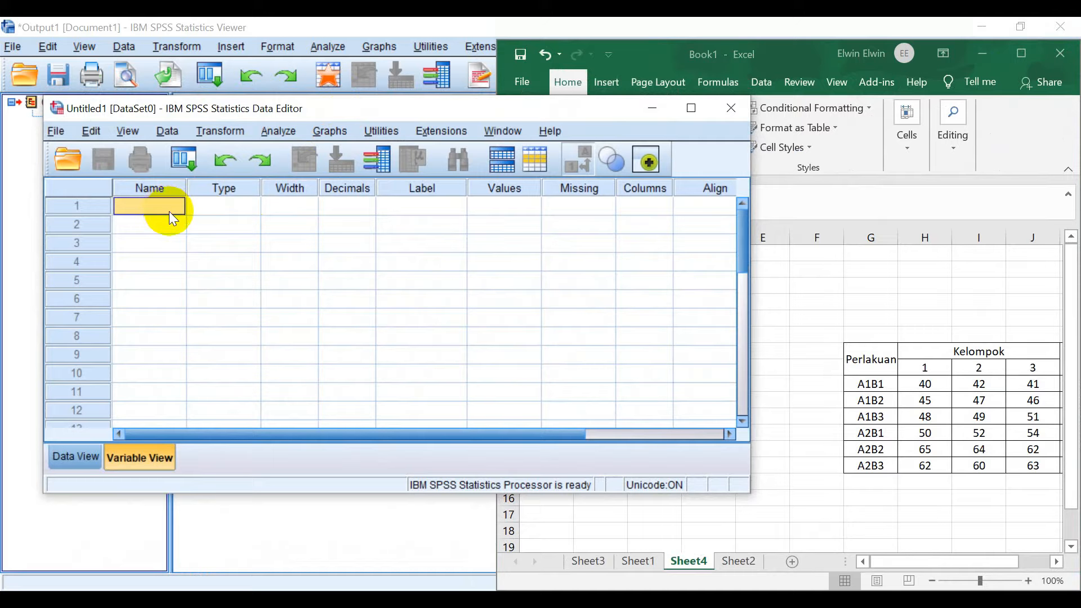
{"action": "type", "text": "A"}
{"action": "left_click", "coordinate": [174, 223]}
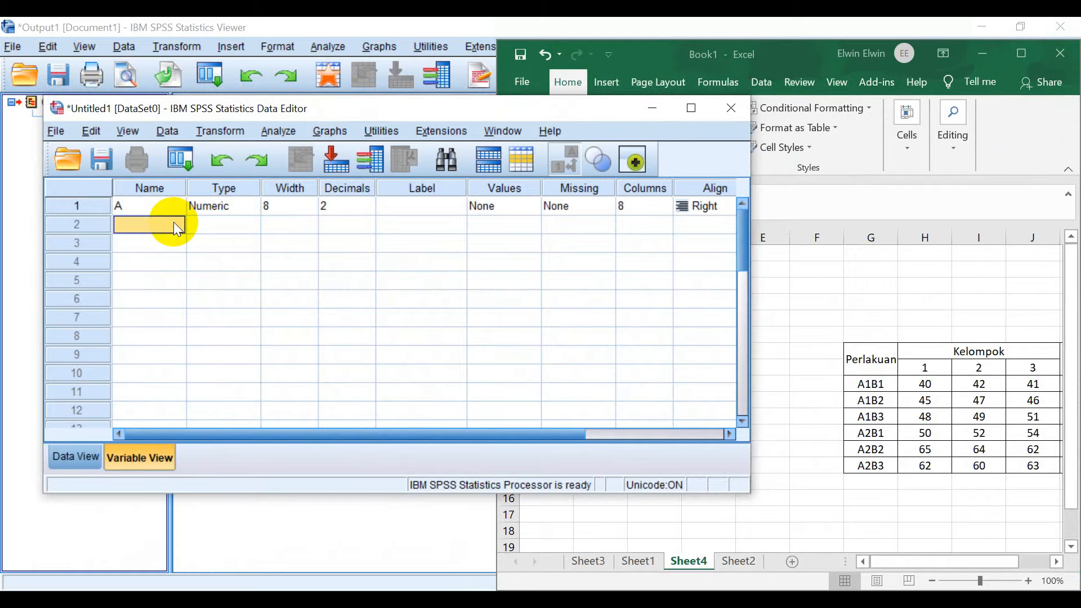
{"action": "type", "text": "B"}
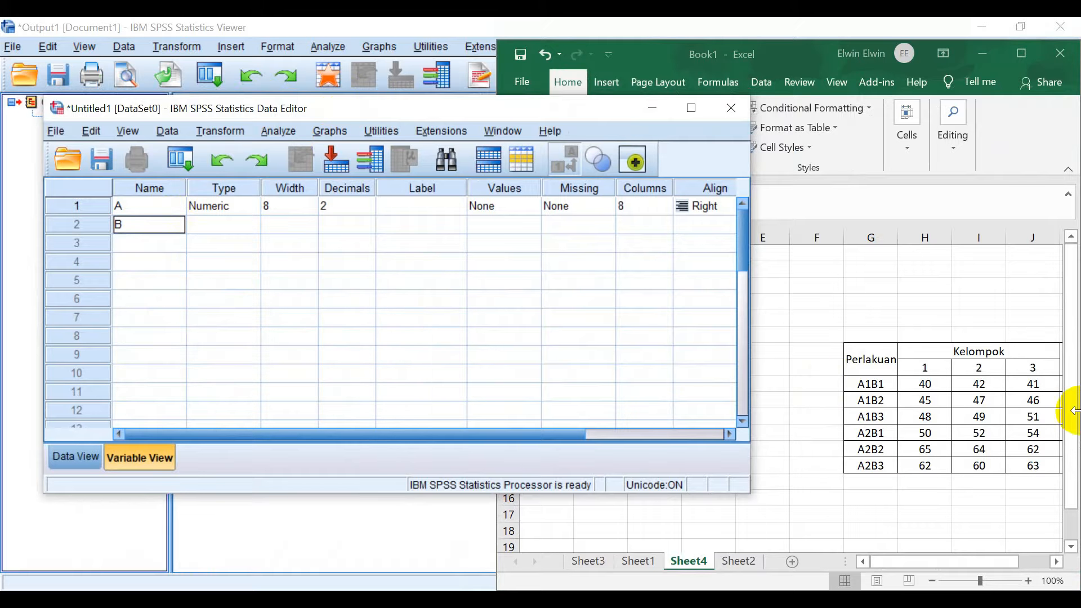
{"action": "left_click", "coordinate": [414, 212]}
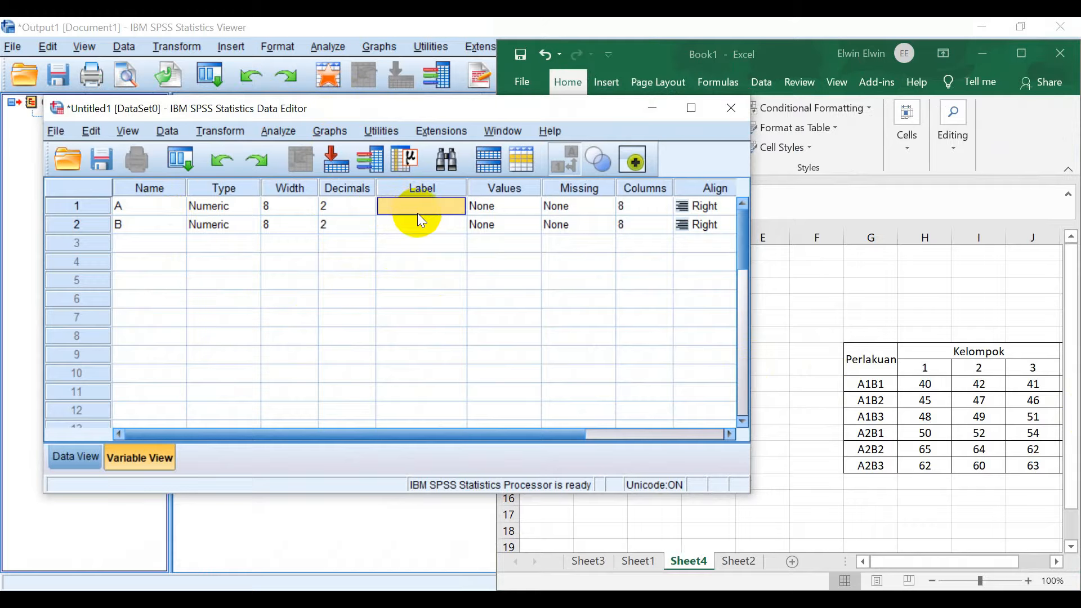
Assign value labels to variable A: 1 = A1 and 2 = A2
{"action": "left_click", "coordinate": [523, 207]}
{"action": "left_click", "coordinate": [531, 209]}
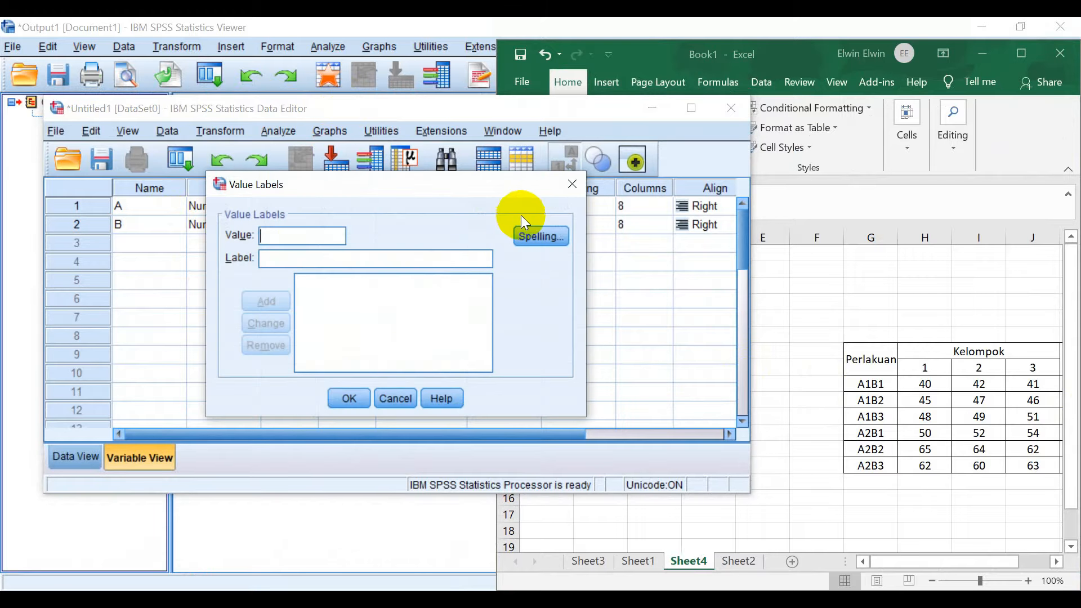
{"action": "type", "text": "1"}
{"action": "left_click", "coordinate": [360, 260]}
{"action": "type", "text": "A1"}
{"action": "left_click", "coordinate": [266, 301]}
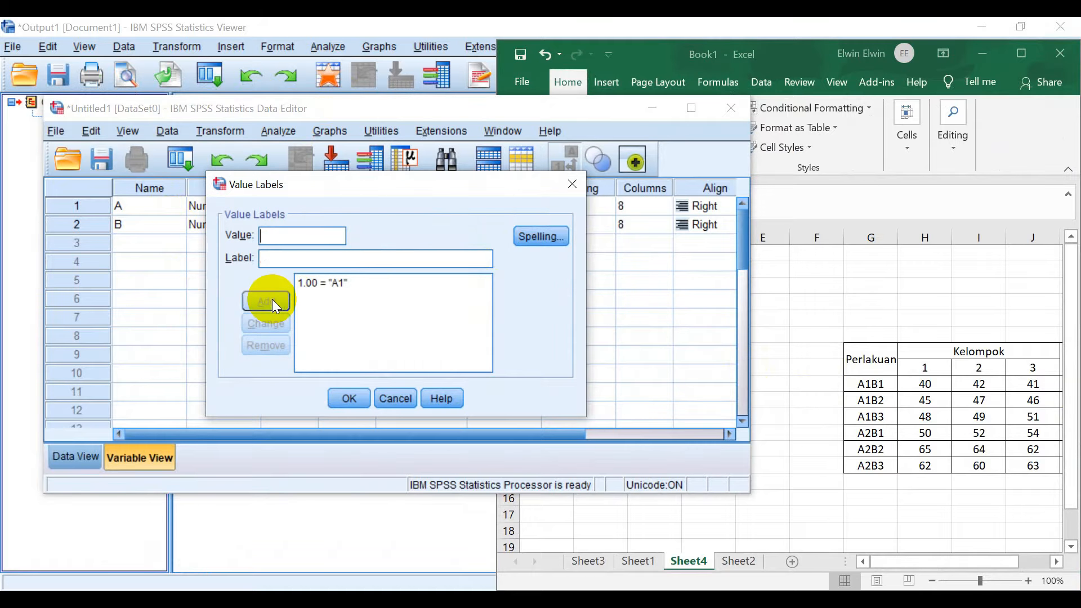
{"action": "type", "text": "2"}
{"action": "left_click", "coordinate": [294, 264]}
{"action": "type", "text": "A2"}
{"action": "left_click", "coordinate": [267, 302]}
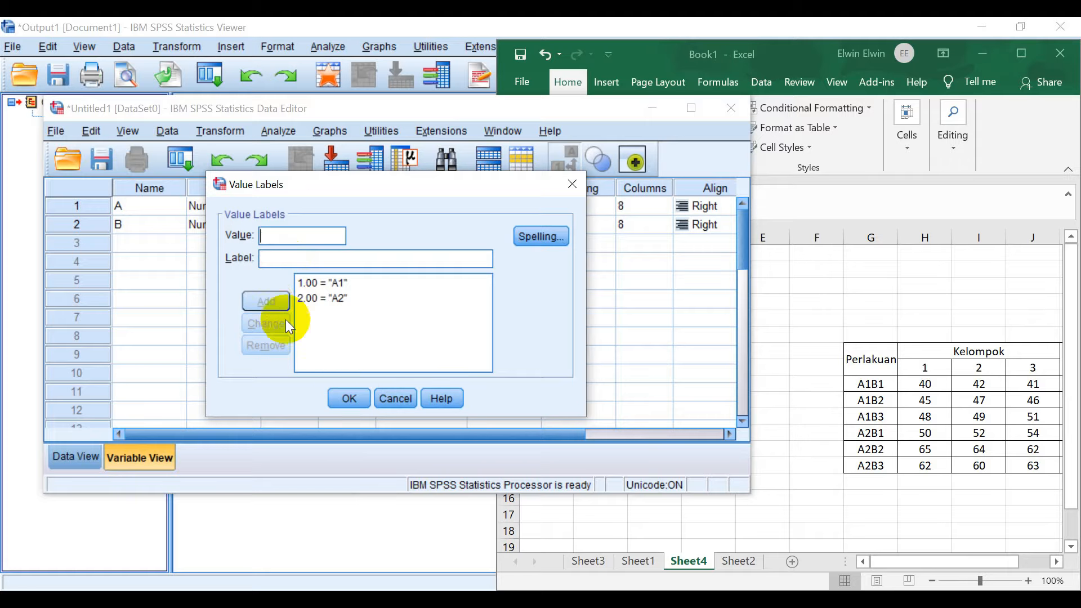
{"action": "left_click", "coordinate": [351, 398]}
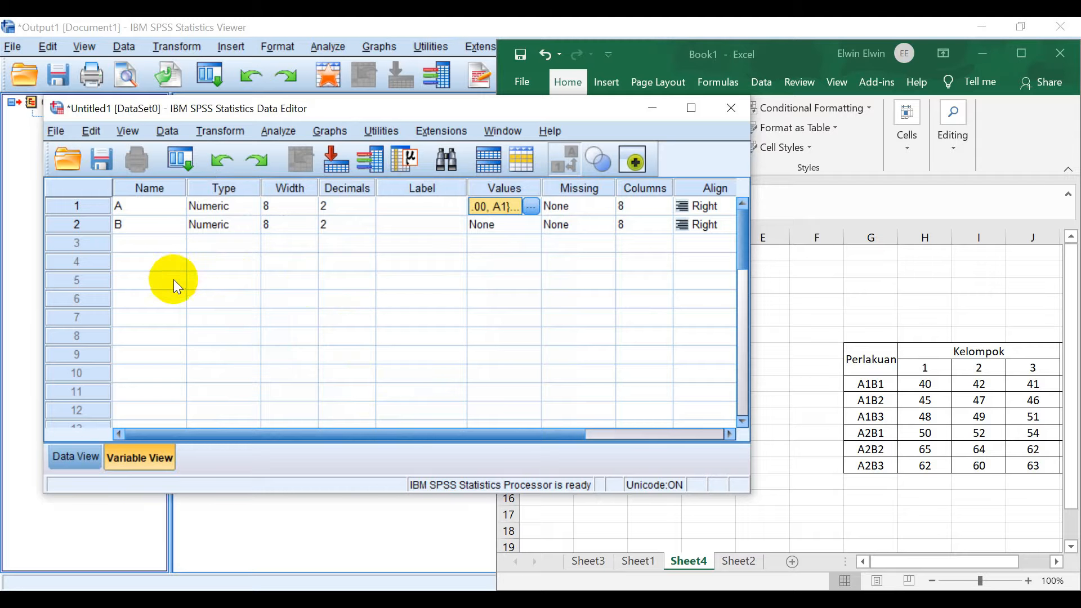
Add a third variable named Interaksi below variable B
{"action": "left_click", "coordinate": [150, 245]}
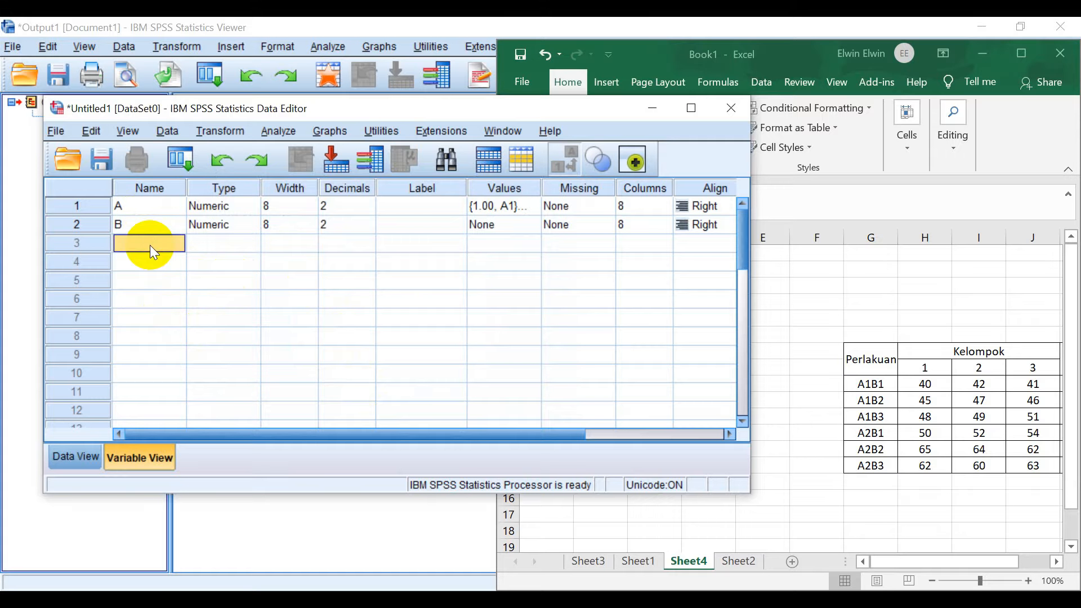
{"action": "left_click", "coordinate": [154, 248]}
{"action": "type", "text": "Interaksi"}
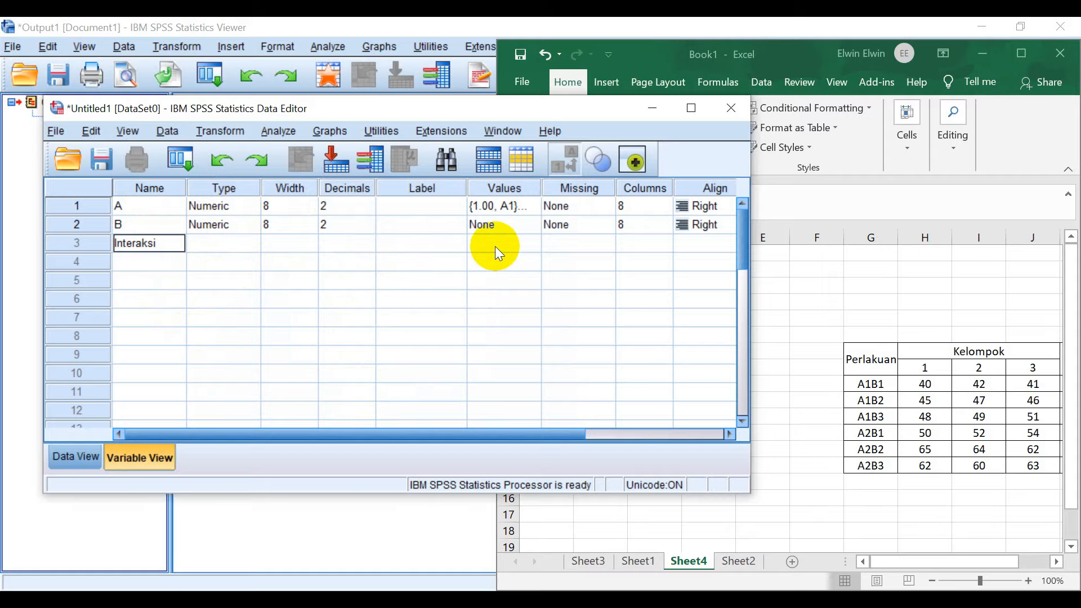
{"action": "left_click", "coordinate": [430, 241]}
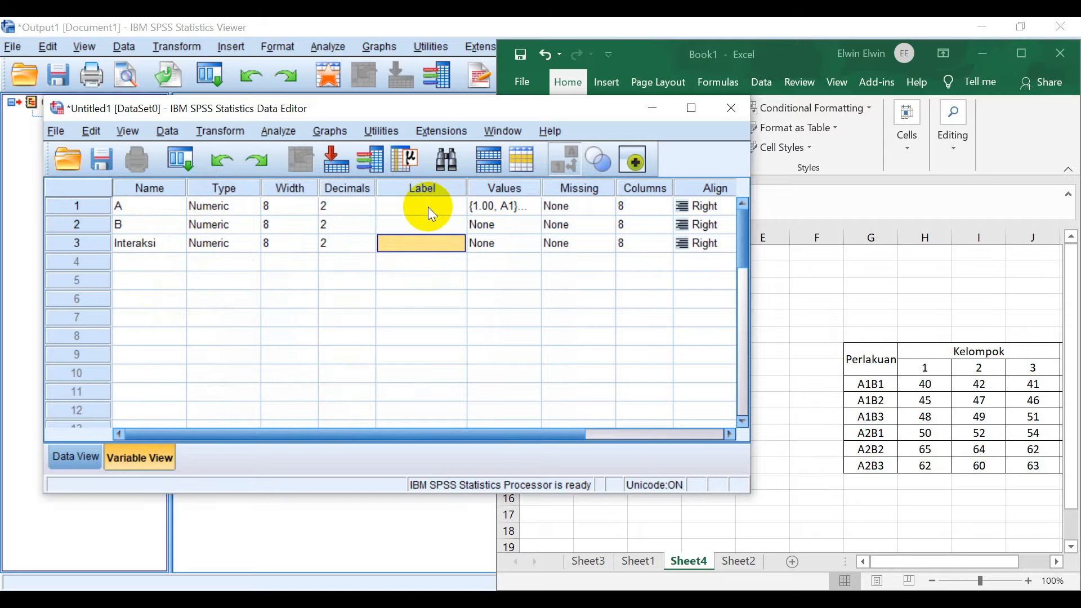
Label the three variables A, B and Interaksi to match their names
{"action": "left_click", "coordinate": [428, 207]}
{"action": "type", "text": "A"}
{"action": "left_click", "coordinate": [414, 227]}
{"action": "type", "text": "B"}
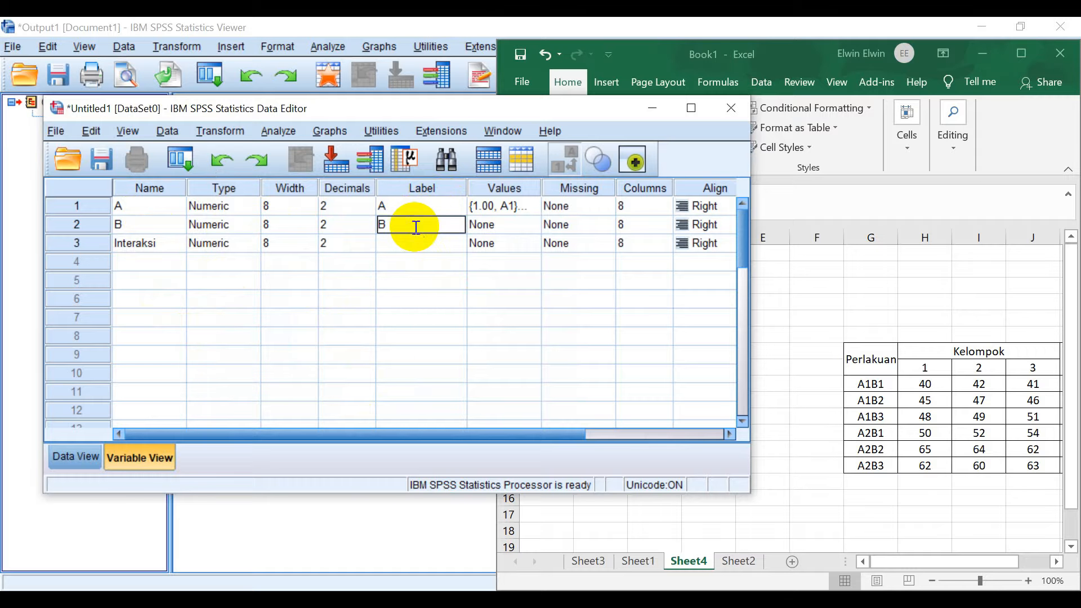
{"action": "left_click", "coordinate": [415, 244]}
{"action": "type", "text": "Interaksi"}
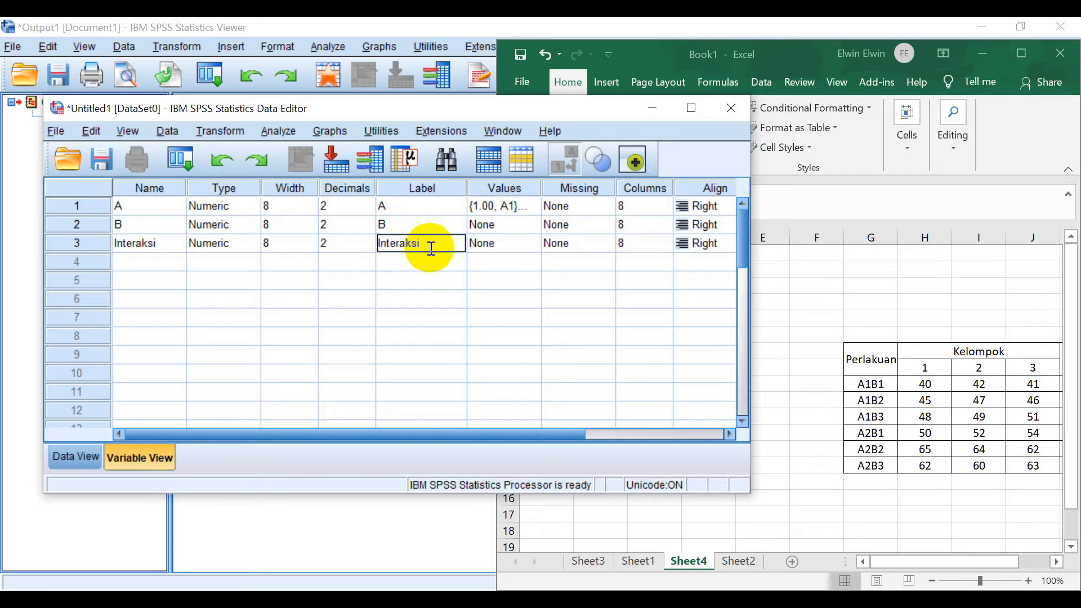
Assign value labels to variable B: 1 = B1, 2 = B2 and 3 = B3
{"action": "left_click", "coordinate": [524, 224]}
{"action": "left_click", "coordinate": [532, 225]}
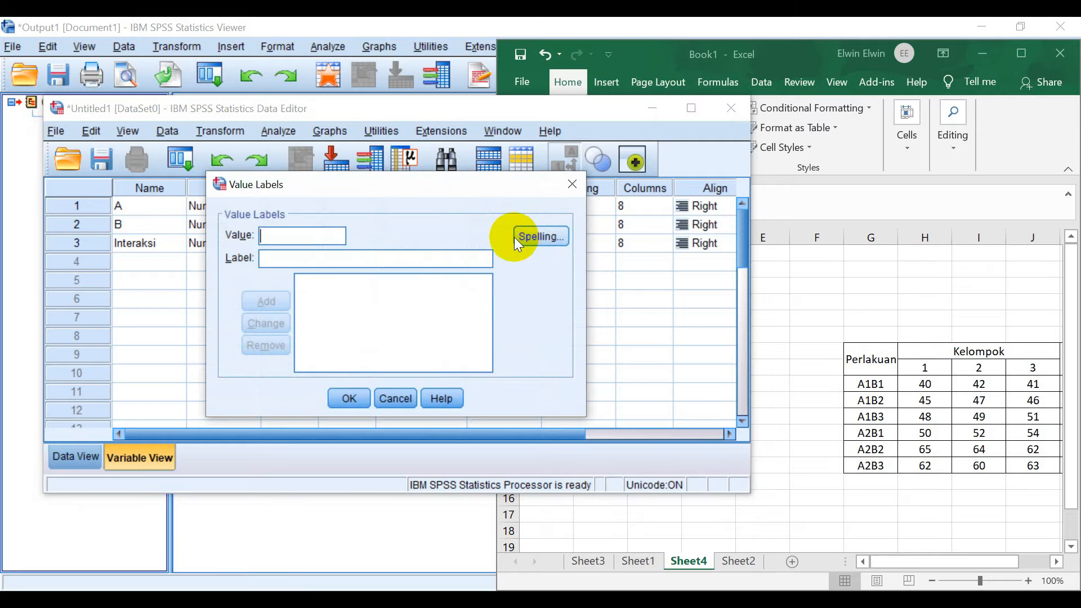
{"action": "type", "text": "1"}
{"action": "left_click", "coordinate": [325, 257]}
{"action": "type", "text": "B1"}
{"action": "left_click", "coordinate": [269, 300]}
{"action": "type", "text": "2B2"}
{"action": "left_click", "coordinate": [270, 300]}
{"action": "type", "text": "3"}
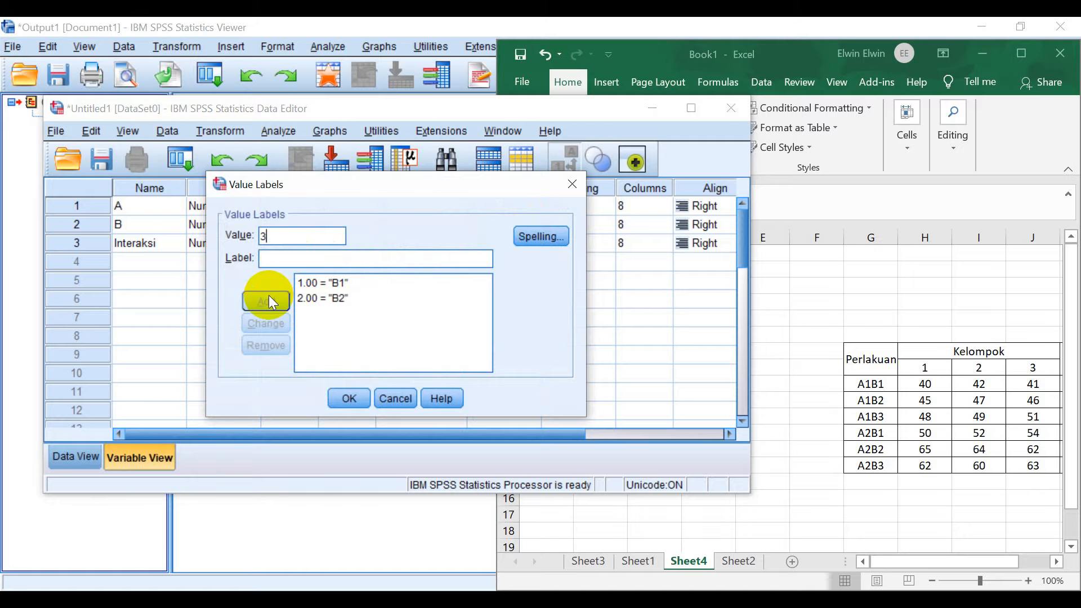
{"action": "left_click", "coordinate": [285, 263]}
{"action": "type", "text": "B3"}
{"action": "left_click", "coordinate": [276, 300]}
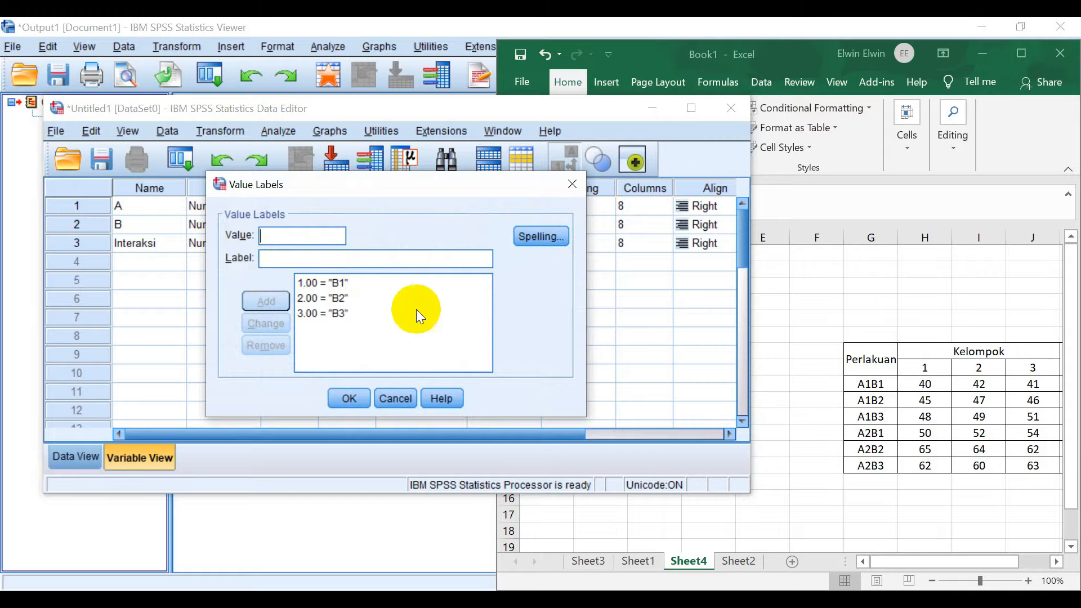
{"action": "left_click", "coordinate": [363, 397]}
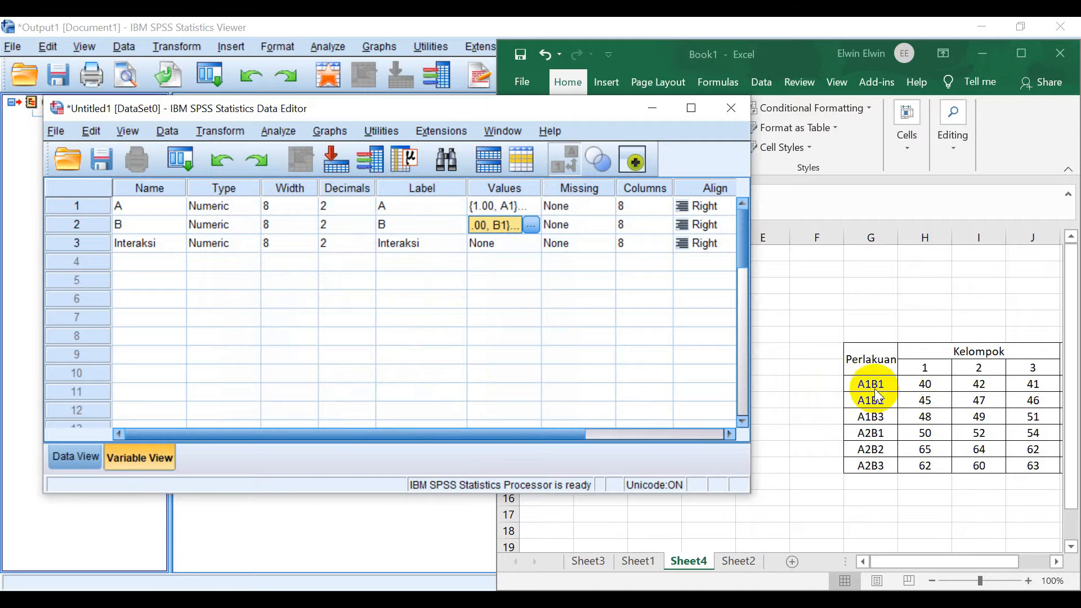
Add the A1 combinations as value labels for Interaksi: 1 = A1B1, 2 = A1B2 and 3 = A1B3
{"action": "left_click", "coordinate": [529, 245]}
{"action": "left_click", "coordinate": [531, 245]}
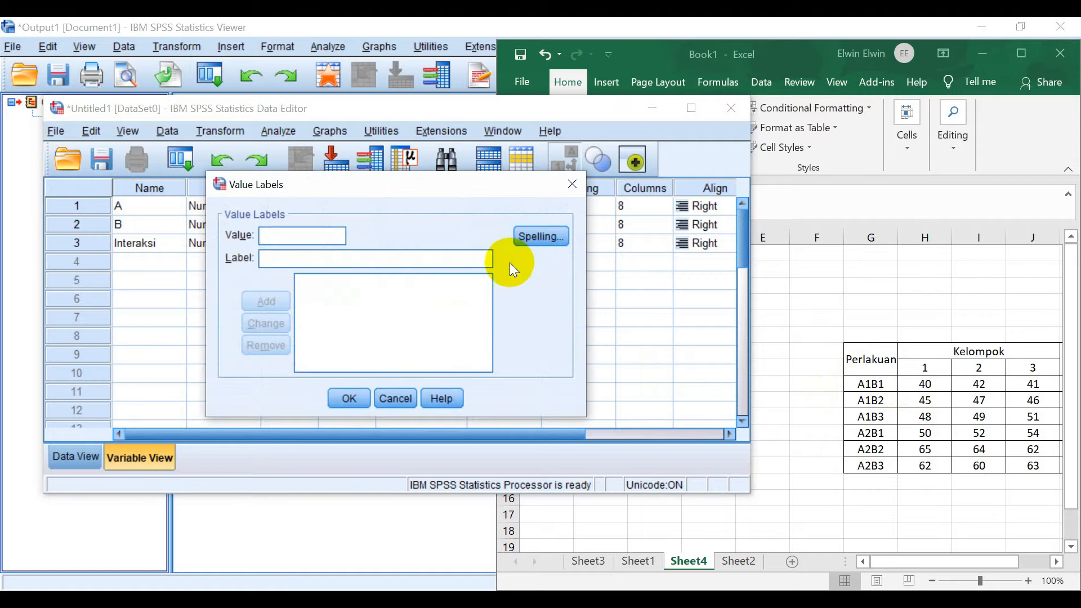
{"action": "type", "text": "1"}
{"action": "left_click", "coordinate": [357, 260]}
{"action": "type", "text": "A1B1"}
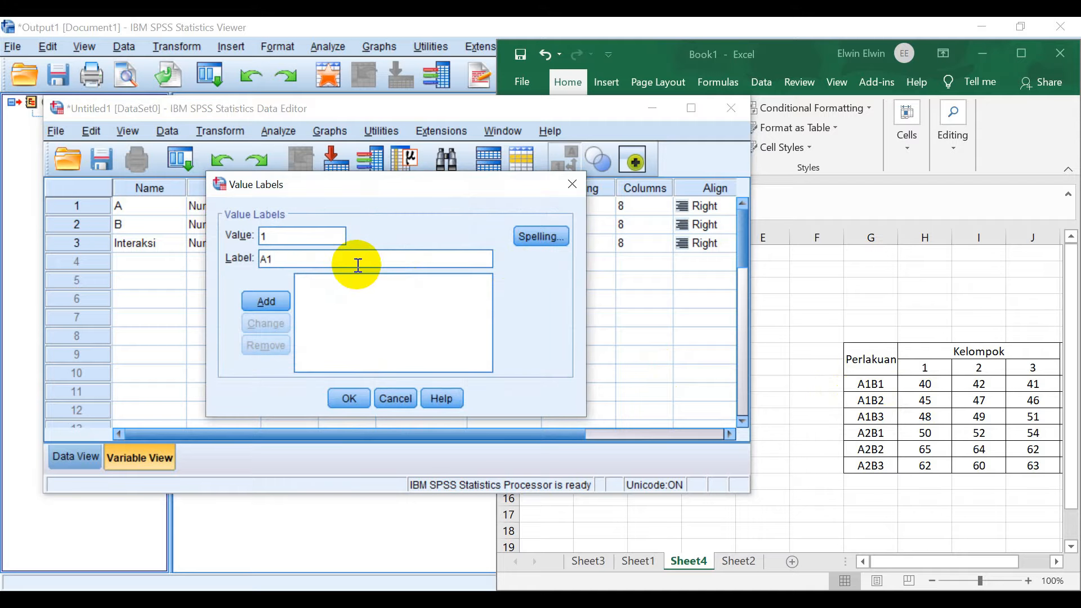
{"action": "left_click", "coordinate": [265, 302]}
{"action": "type", "text": "2"}
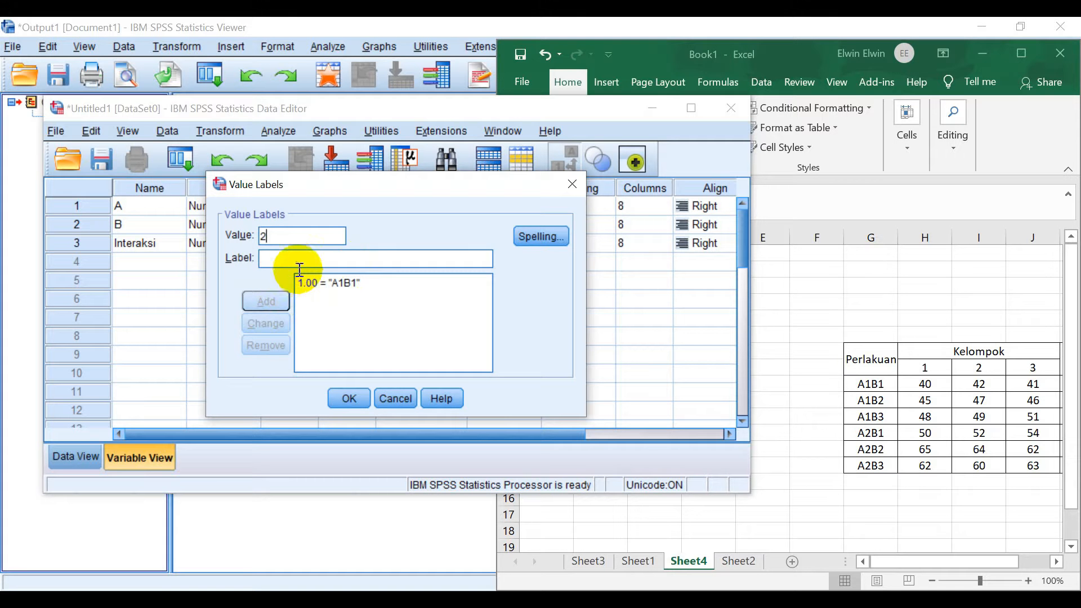
{"action": "left_click", "coordinate": [310, 258]}
{"action": "type", "text": "A1B2"}
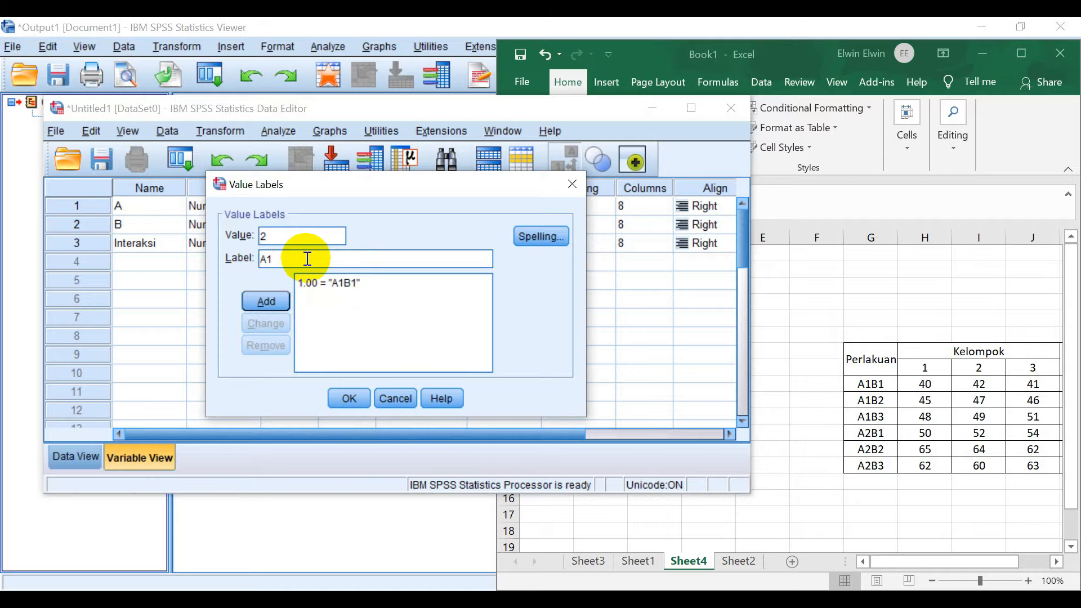
{"action": "left_click", "coordinate": [280, 301]}
{"action": "type", "text": "3"}
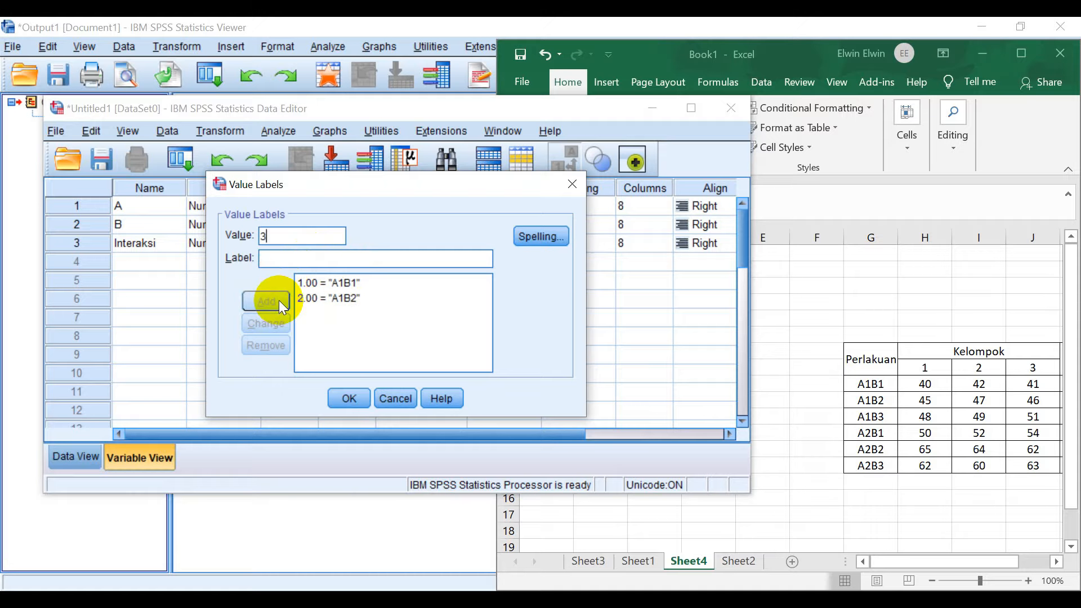
{"action": "left_click", "coordinate": [319, 260]}
{"action": "type", "text": "A1B3"}
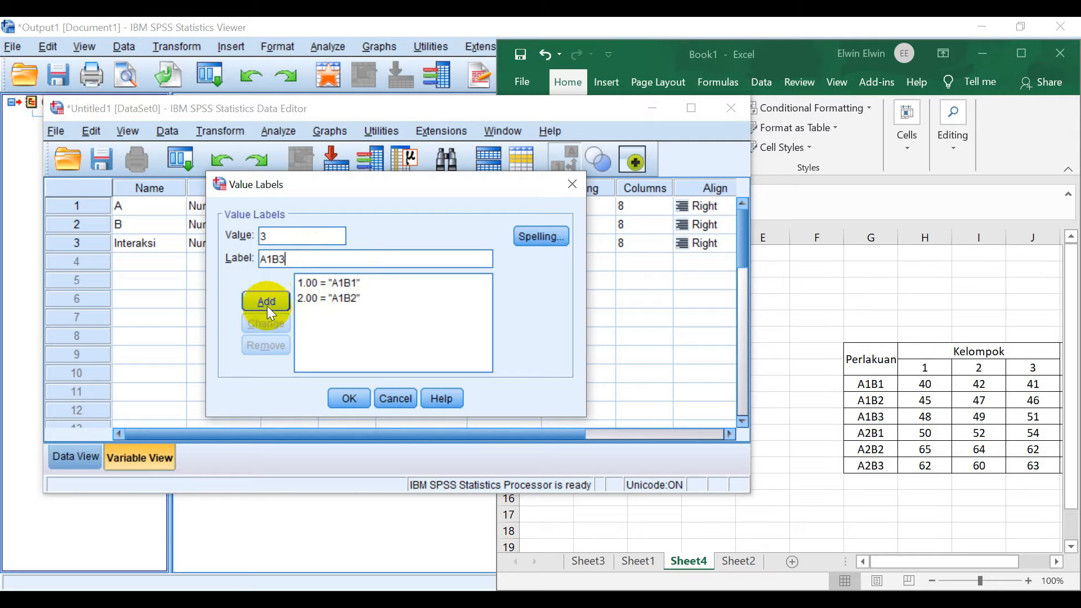
{"action": "left_click", "coordinate": [268, 303]}
Complete the Interaksi value labels with 4 = A2B1, 5 = A2B2 and 6 = A2B3, and show the data sheet
{"action": "type", "text": "4"}
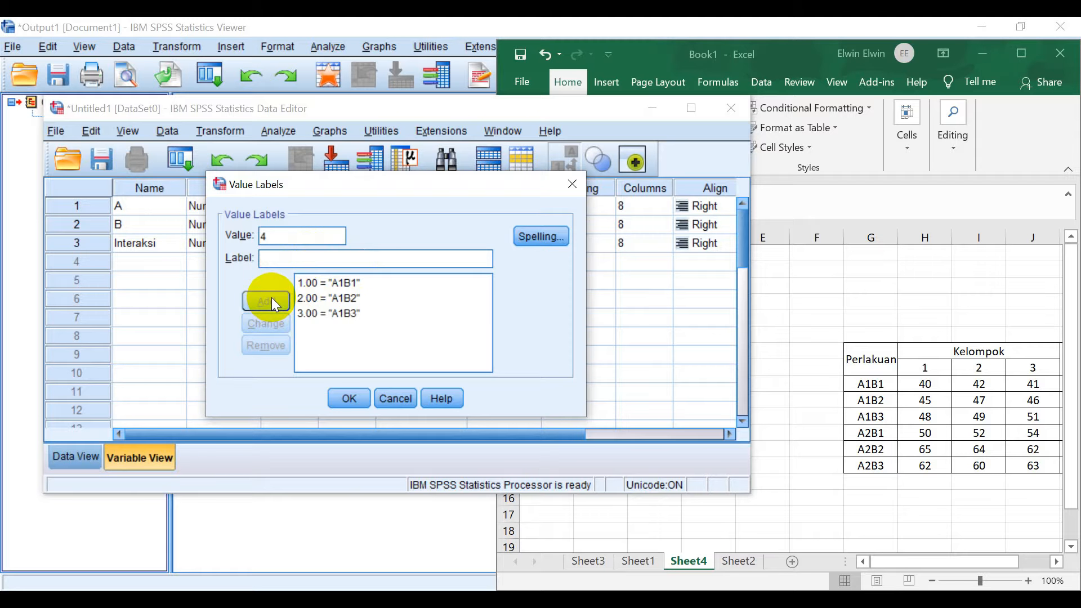
{"action": "left_click", "coordinate": [320, 260]}
{"action": "type", "text": "A2"}
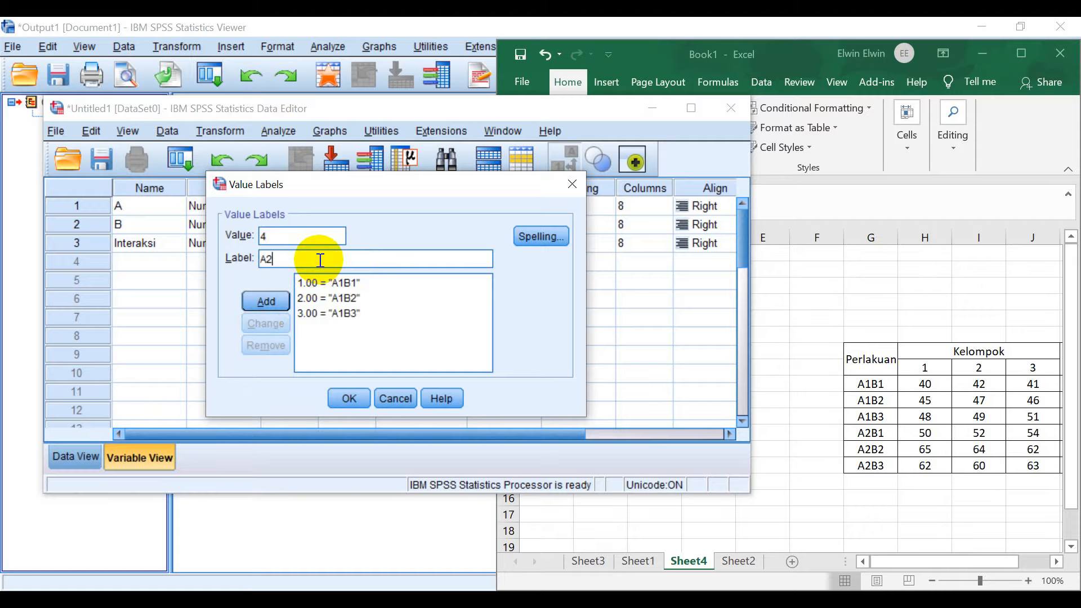
{"action": "type", "text": "B1"}
{"action": "left_click", "coordinate": [279, 302]}
{"action": "type", "text": "5"}
{"action": "left_click", "coordinate": [322, 258]}
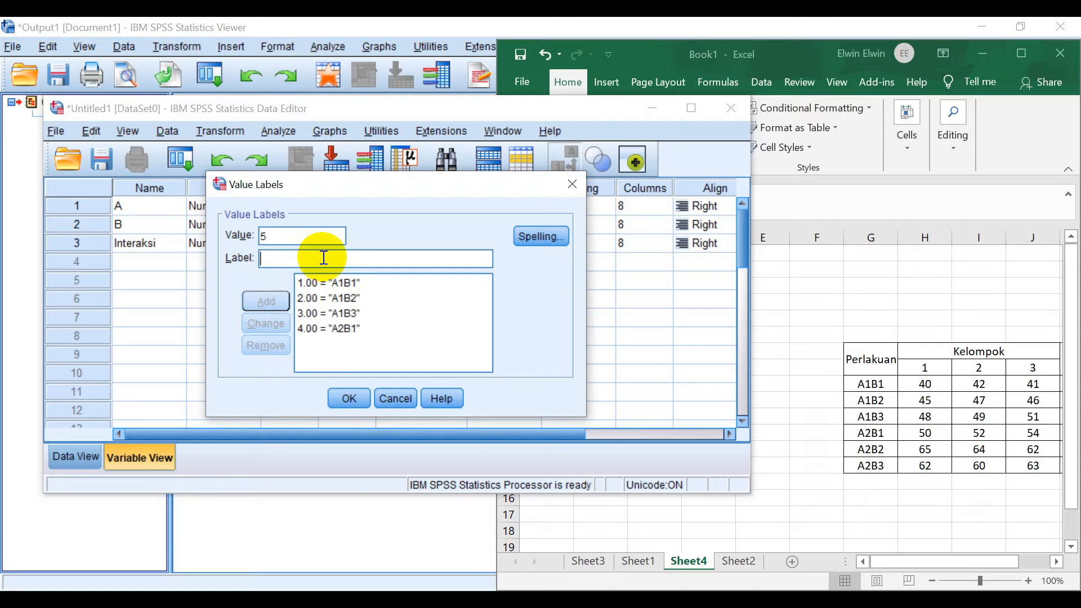
{"action": "type", "text": "A2B2"}
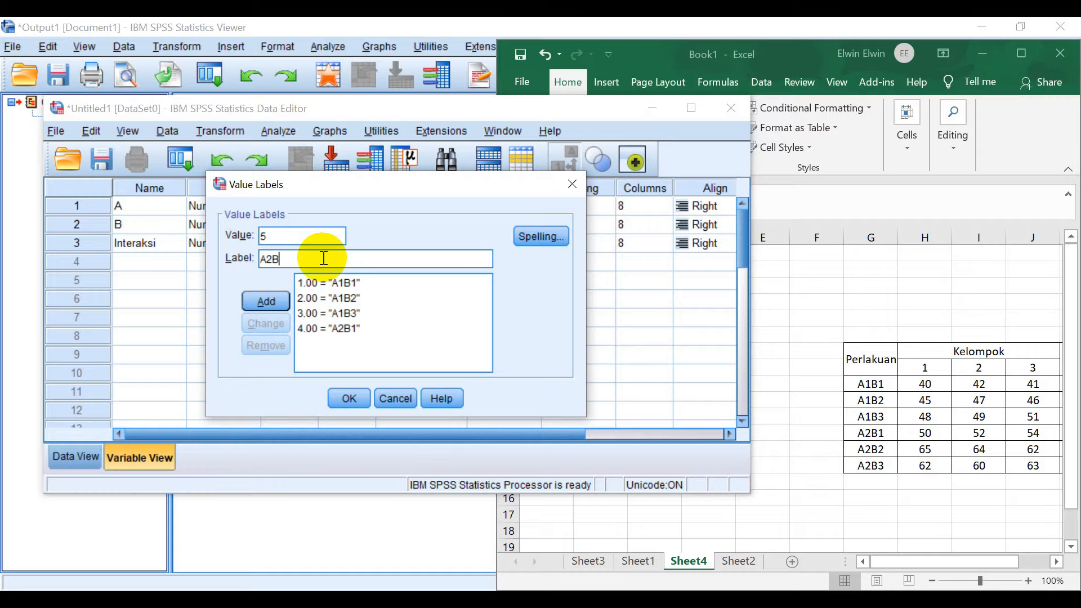
{"action": "left_click", "coordinate": [284, 298]}
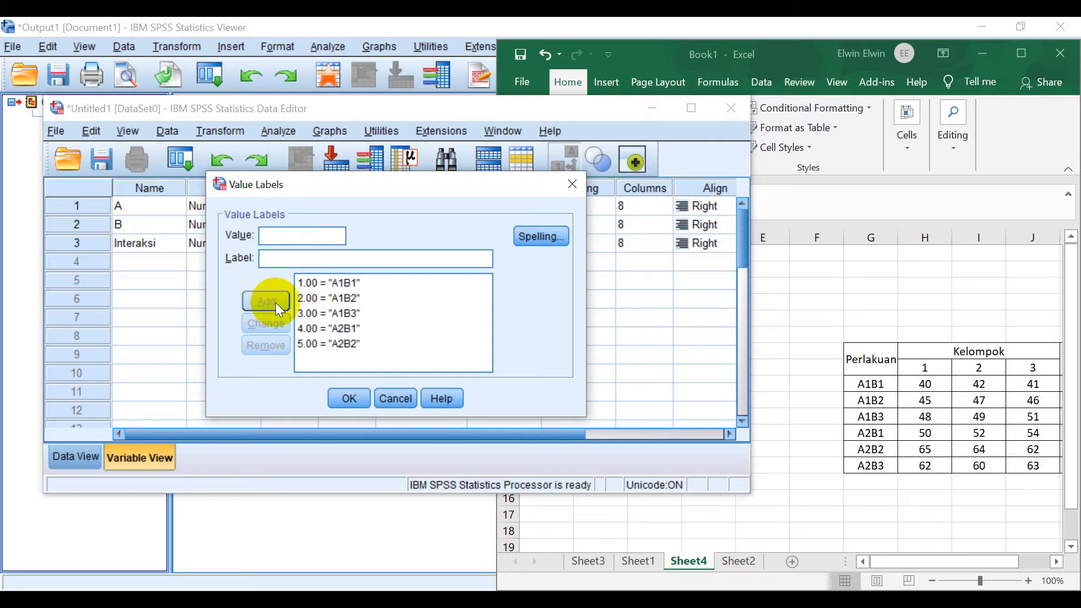
{"action": "type", "text": "6"}
{"action": "left_click", "coordinate": [306, 258]}
{"action": "type", "text": "A"}
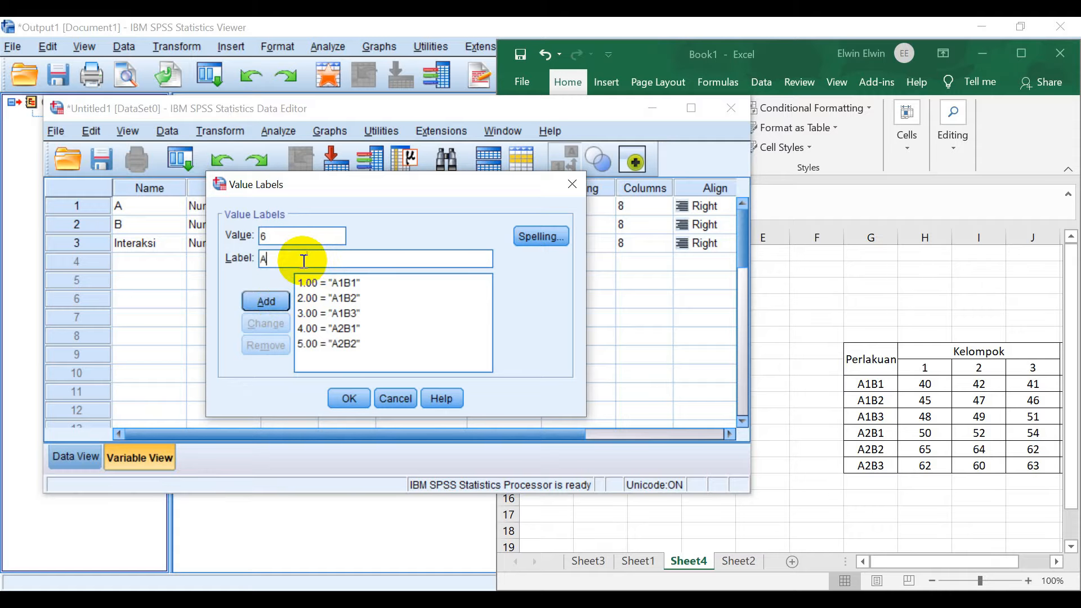
{"action": "type", "text": "2B3"}
{"action": "left_click", "coordinate": [264, 303]}
{"action": "left_click", "coordinate": [350, 399]}
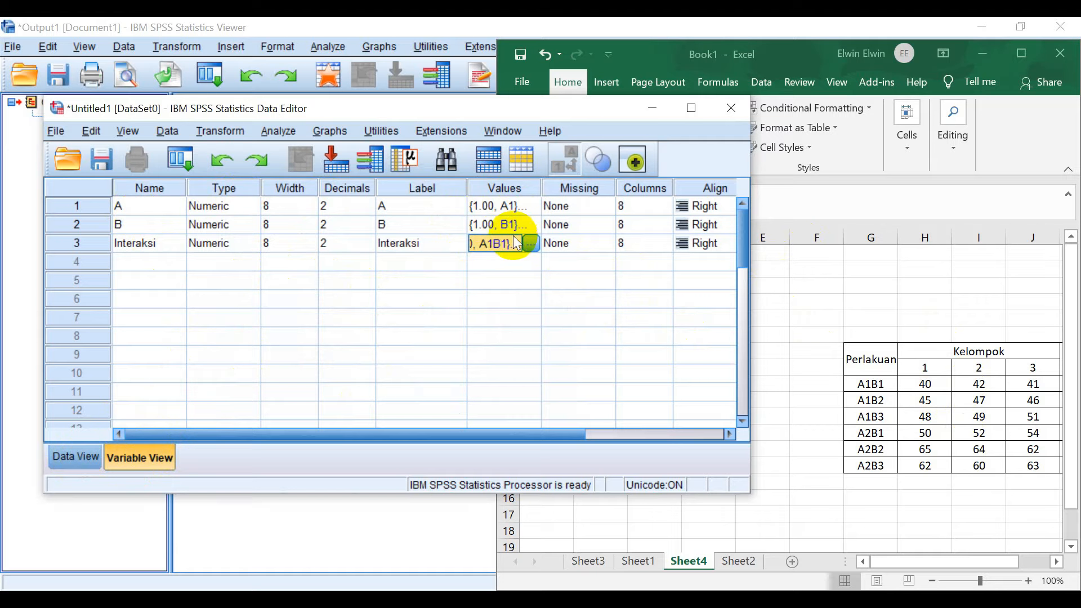
{"action": "left_click", "coordinate": [59, 456]}
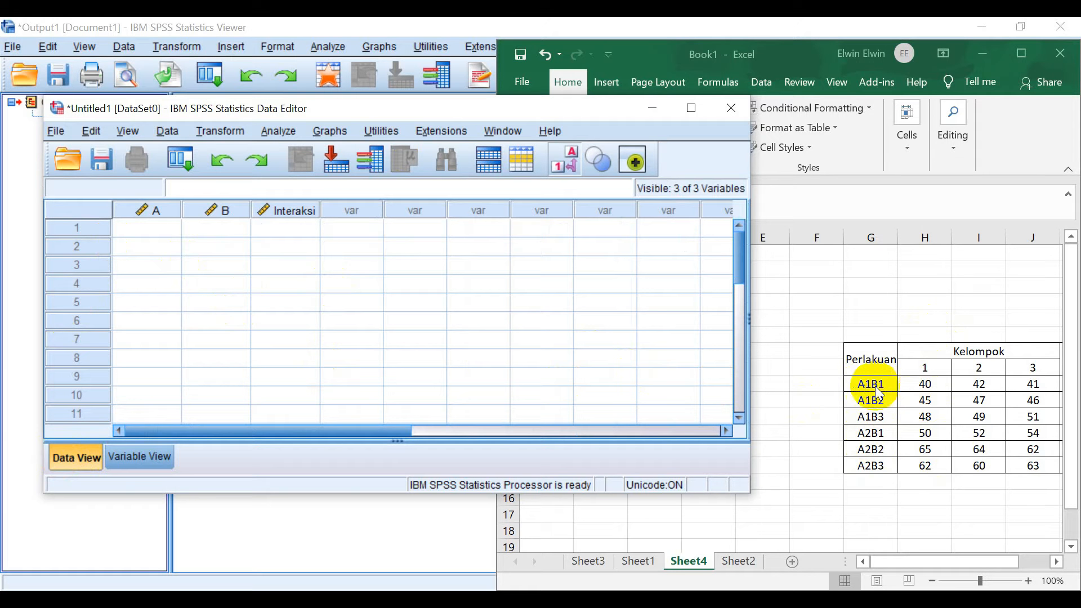
Fill rows 1 to 3 with A1 in variable A and B1, B2 and B3 in variable B
{"action": "left_click", "coordinate": [163, 231]}
{"action": "type", "text": "A1"}
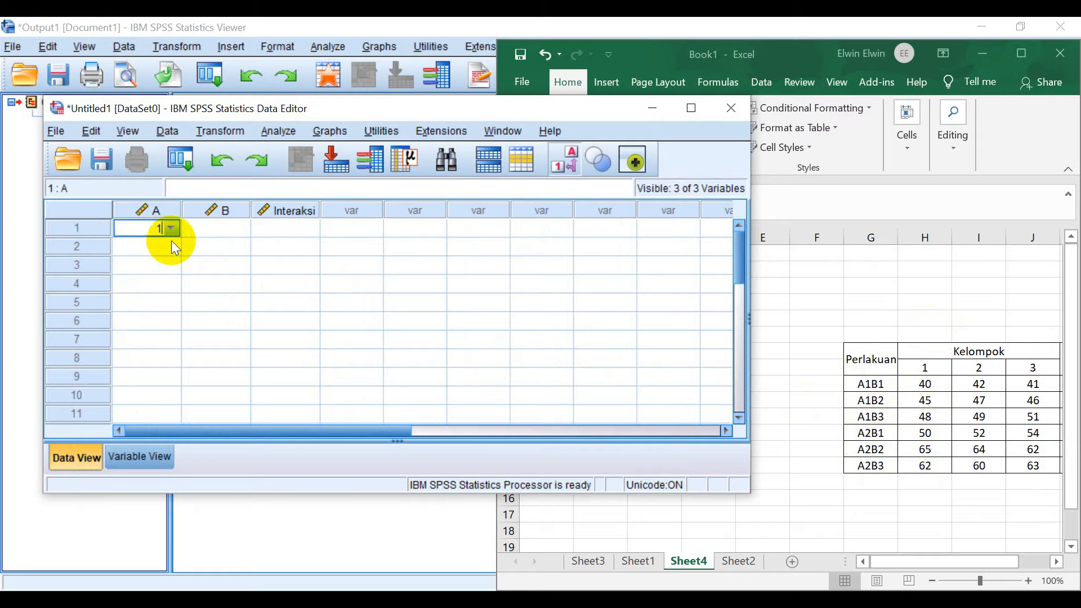
{"action": "left_click", "coordinate": [217, 228]}
{"action": "type", "text": "1"}
{"action": "left_click", "coordinate": [214, 249]}
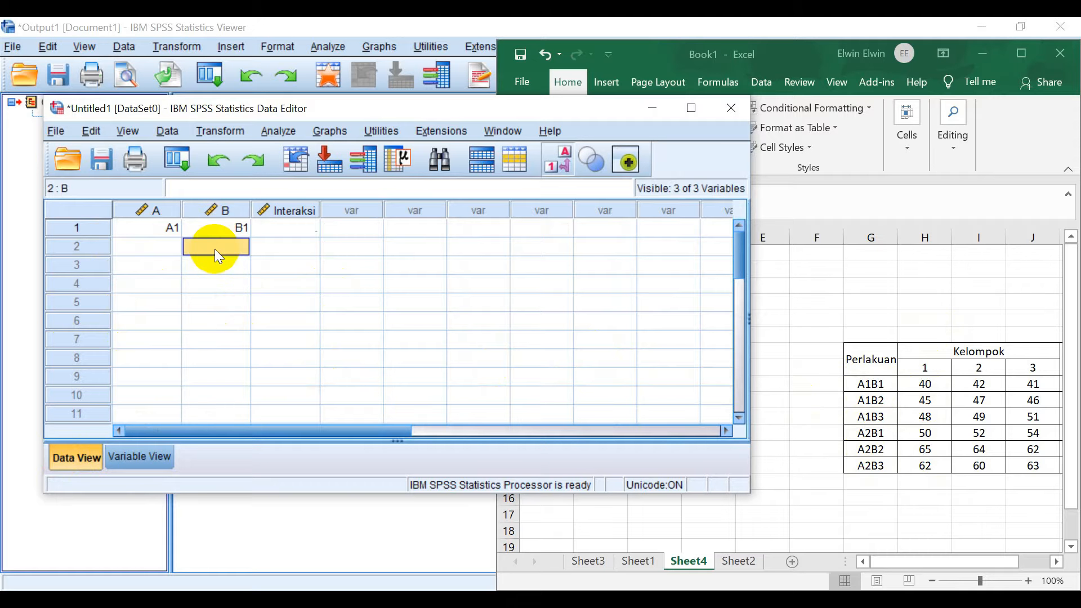
{"action": "left_click", "coordinate": [164, 248]}
{"action": "type", "text": "A1"}
{"action": "left_click", "coordinate": [225, 249]}
{"action": "type", "text": "B2"}
{"action": "left_click", "coordinate": [168, 272]}
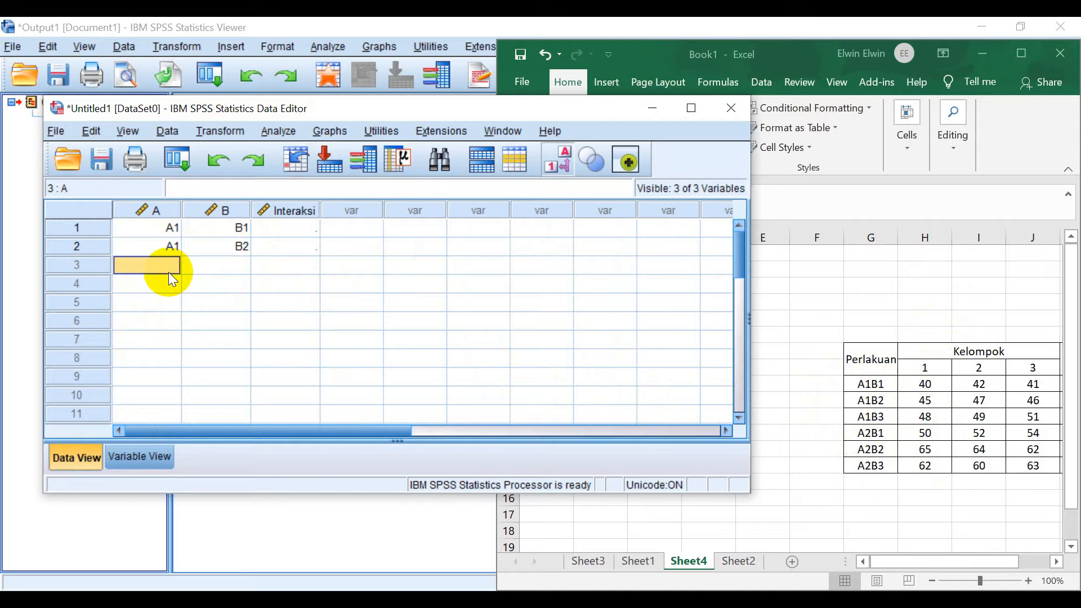
{"action": "type", "text": "A1"}
{"action": "left_click", "coordinate": [218, 268]}
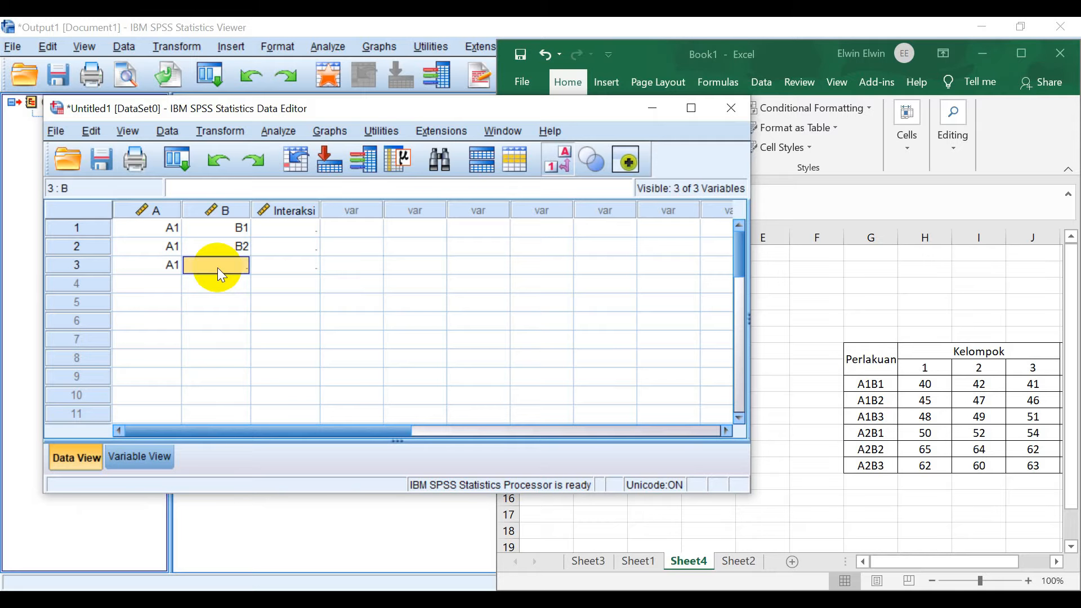
{"action": "type", "text": "B3"}
Fill rows 4 to 6 with A2 in variable A and B1, B2 and B3 in variable B
{"action": "left_click", "coordinate": [176, 287]}
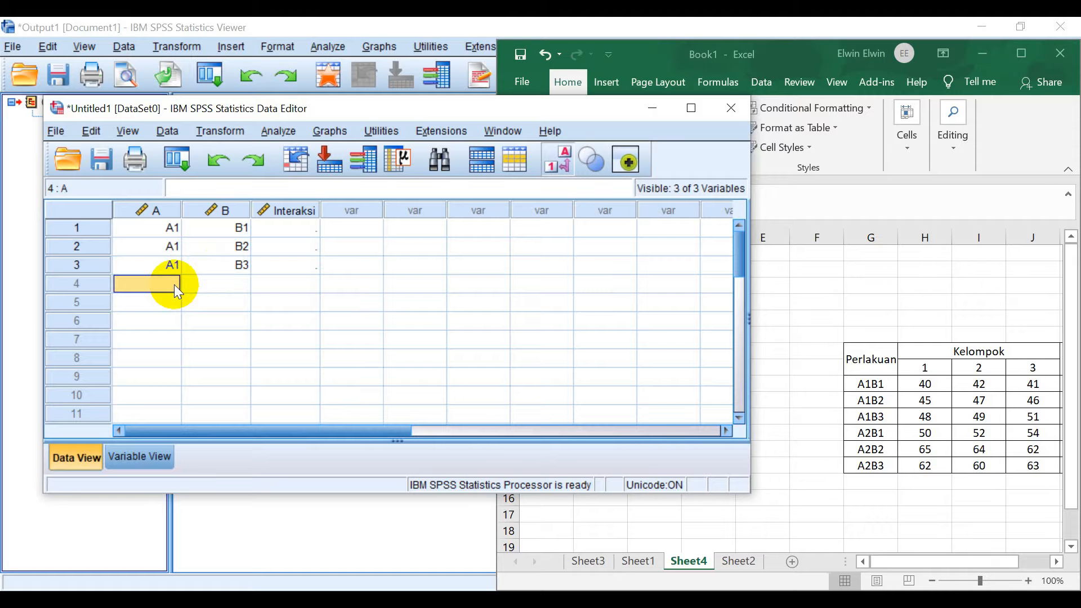
{"action": "type", "text": "A2"}
{"action": "left_click", "coordinate": [211, 285]}
{"action": "type", "text": "B1"}
{"action": "left_click", "coordinate": [169, 303]}
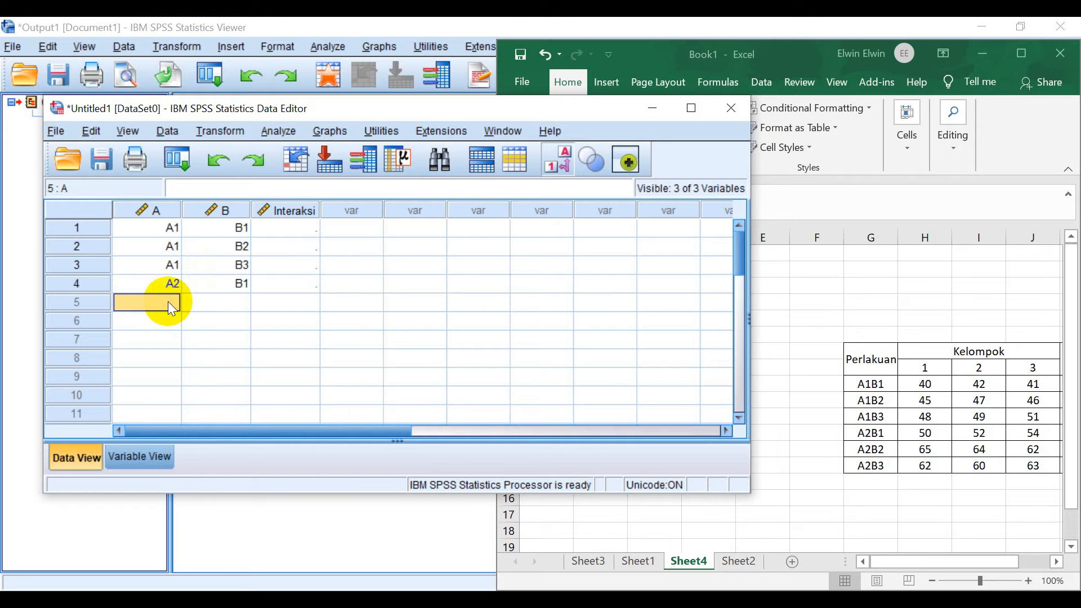
{"action": "type", "text": "A2"}
{"action": "left_click", "coordinate": [216, 299]}
{"action": "type", "text": "2"}
{"action": "left_click", "coordinate": [164, 318]}
{"action": "type", "text": "A2"}
{"action": "left_click", "coordinate": [205, 320]}
{"action": "type", "text": "B3"}
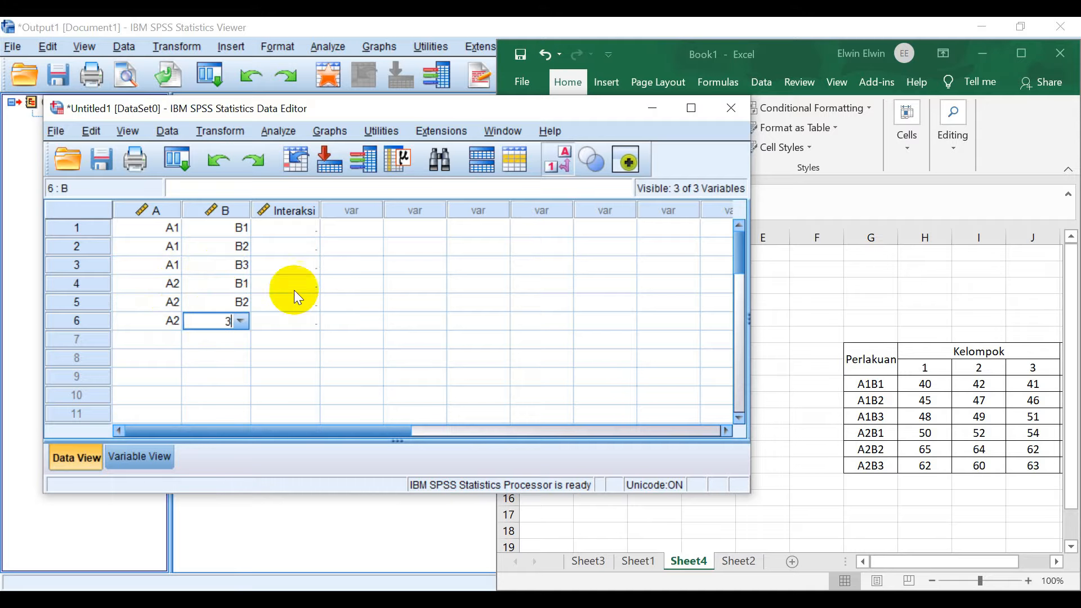
{"action": "left_click", "coordinate": [294, 290]}
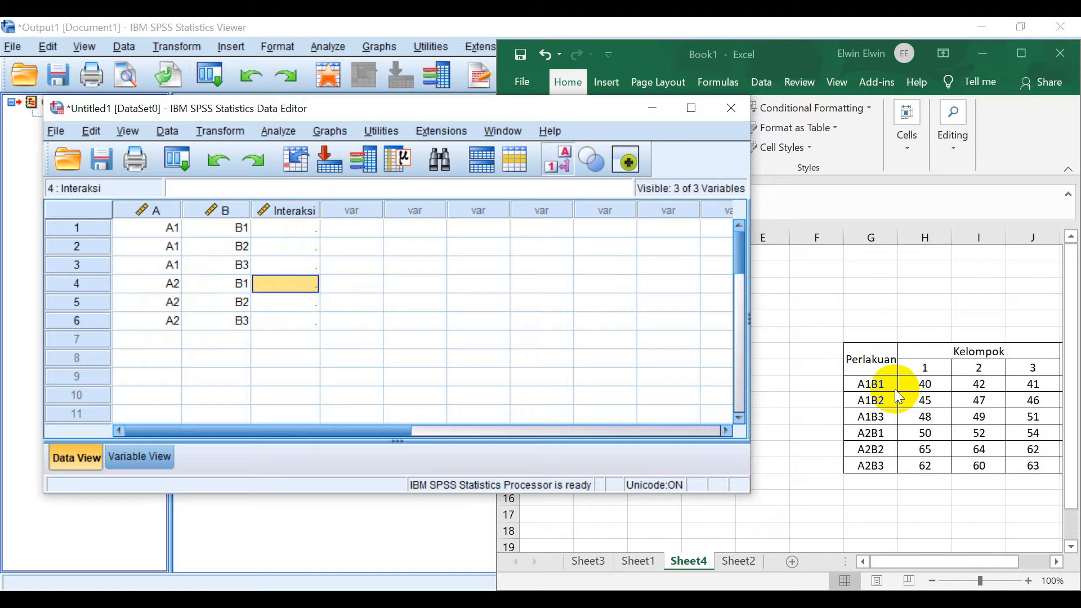
Enter the Interaksi values A1B1, A1B2 and A1B3 in rows 1 to 3
{"action": "left_click", "coordinate": [309, 227]}
{"action": "type", "text": "A1B1"}
{"action": "left_click", "coordinate": [309, 246]}
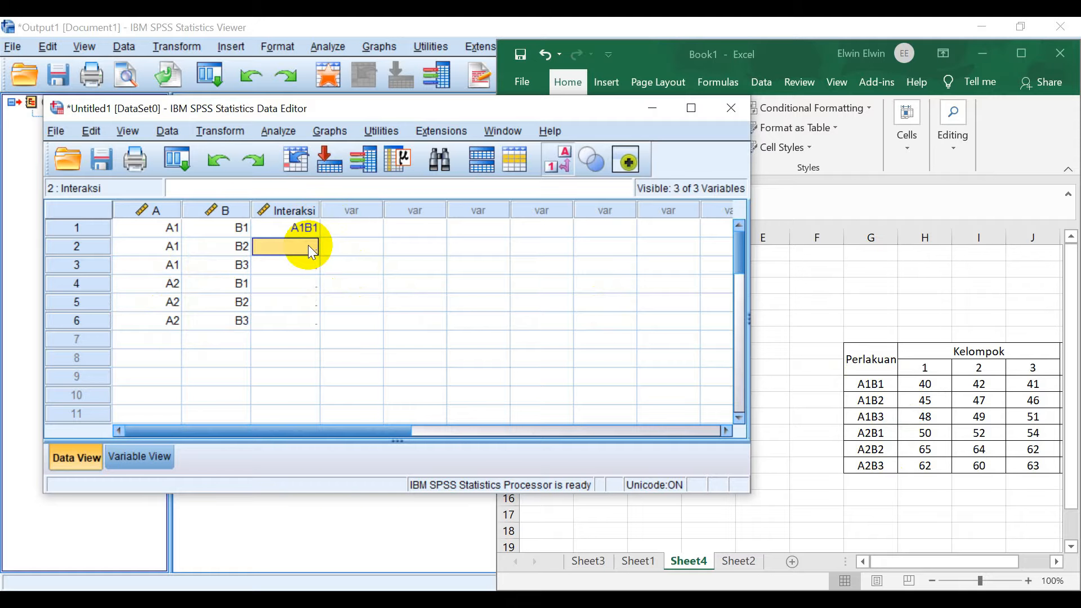
{"action": "type", "text": "1"}
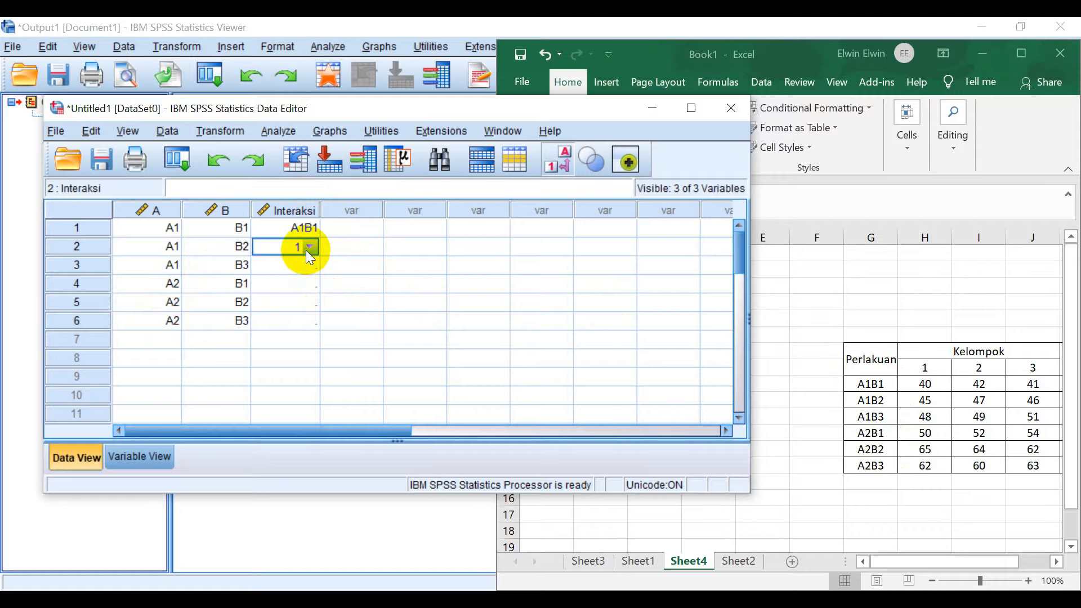
{"action": "left_click", "coordinate": [309, 248]}
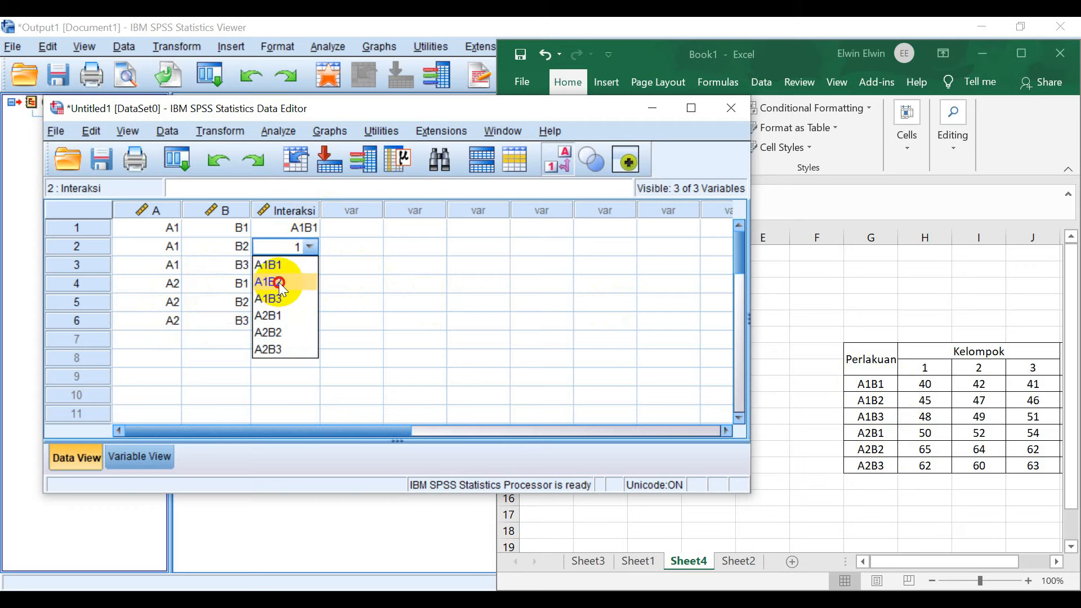
{"action": "left_click", "coordinate": [280, 285]}
{"action": "left_click", "coordinate": [296, 268]}
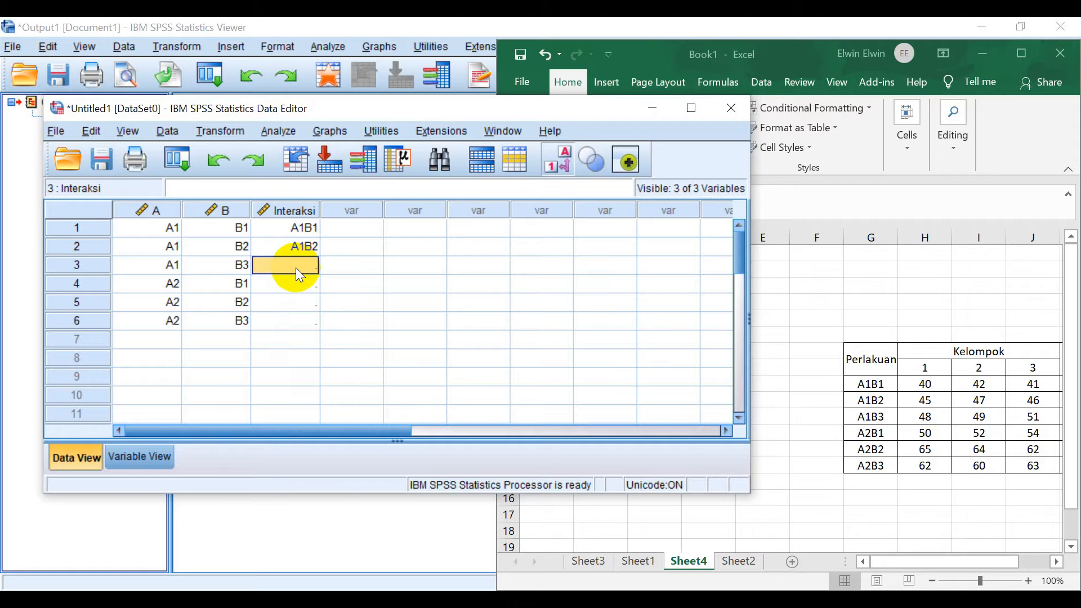
{"action": "type", "text": "3"}
Enter the Interaksi codes 4, 5 and 6 (A2B1, A2B2 and A2B3) in rows 4 to 6
{"action": "left_click", "coordinate": [301, 287]}
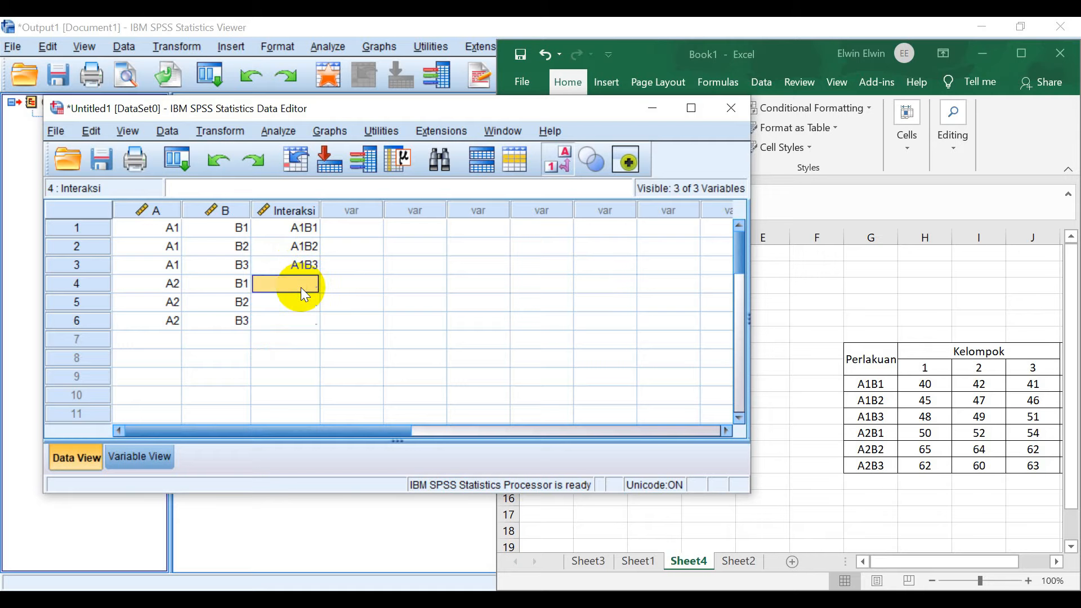
{"action": "type", "text": "4"}
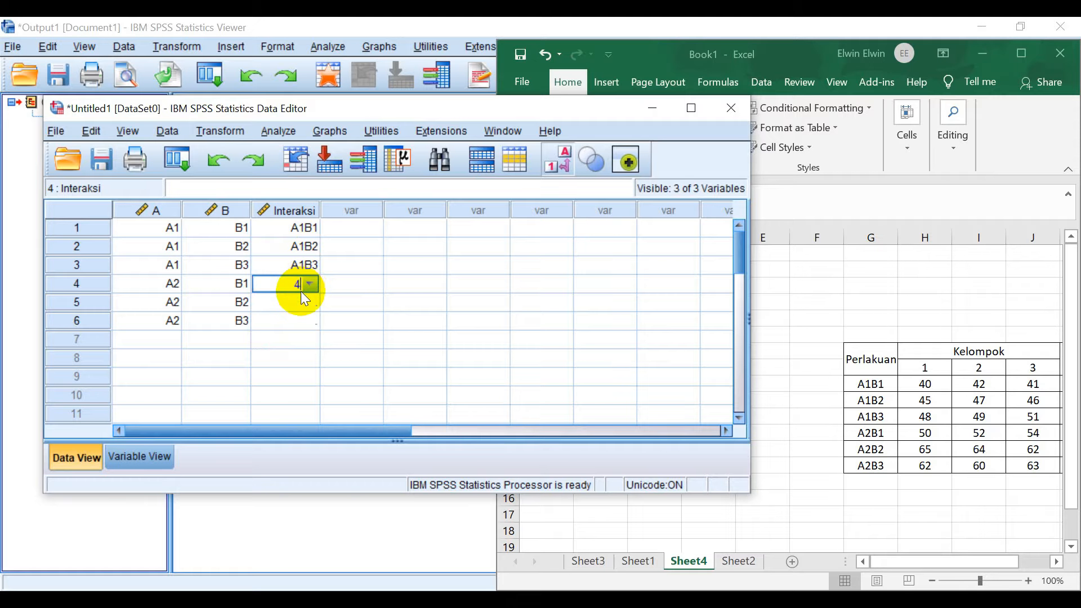
{"action": "left_click", "coordinate": [300, 301]}
{"action": "type", "text": "5"}
{"action": "left_click", "coordinate": [305, 323]}
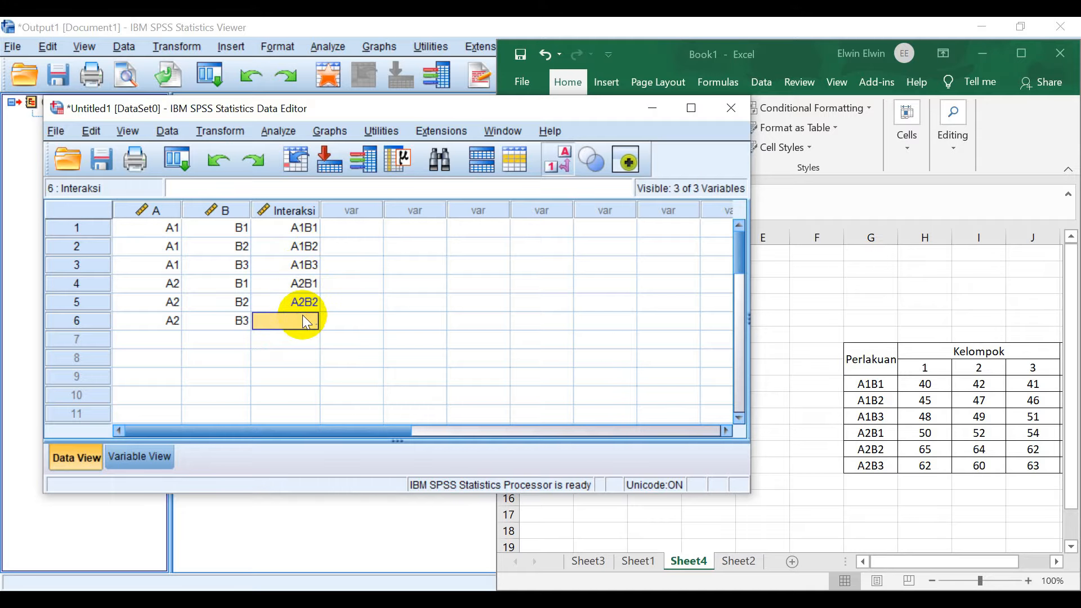
{"action": "type", "text": "6"}
{"action": "left_click", "coordinate": [298, 281]}
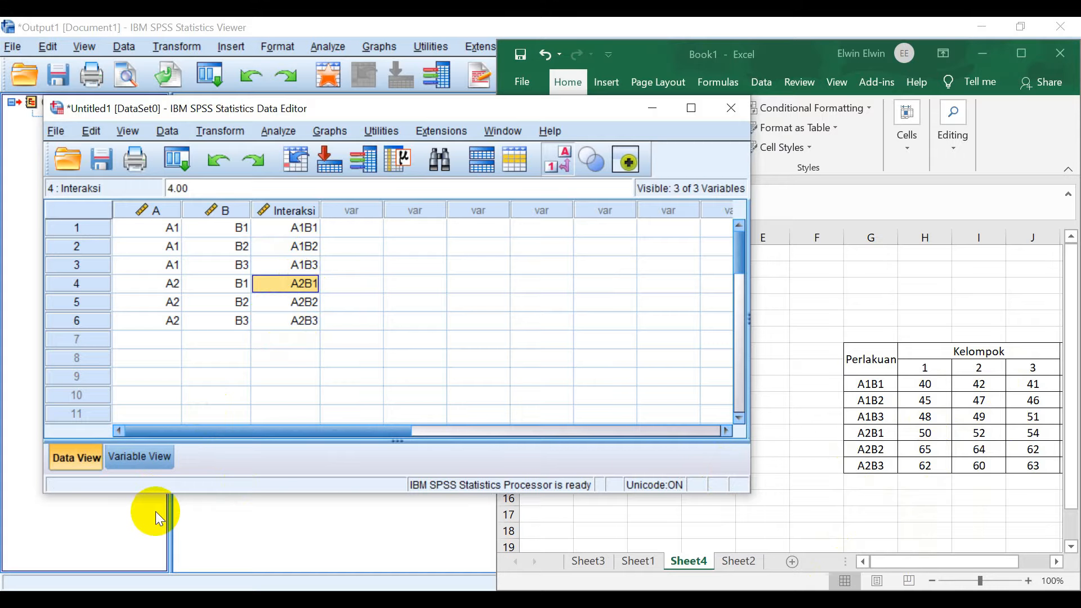
Define a fourth variable named Data with the label Data Hasil, and return to the data sheet
{"action": "left_click", "coordinate": [140, 458]}
{"action": "left_click", "coordinate": [151, 264]}
{"action": "type", "text": "Dq"}
{"action": "key", "text": "BackSpace"}
{"action": "type", "text": "ata"}
{"action": "left_click", "coordinate": [405, 257]}
{"action": "type", "text": "Data a"}
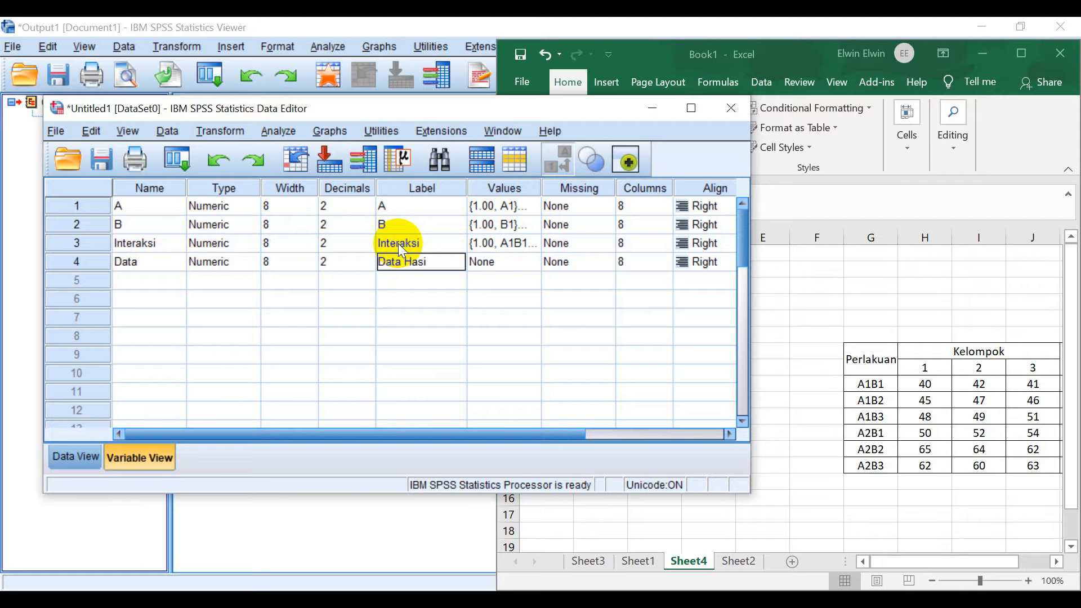
{"action": "left_click", "coordinate": [74, 458]}
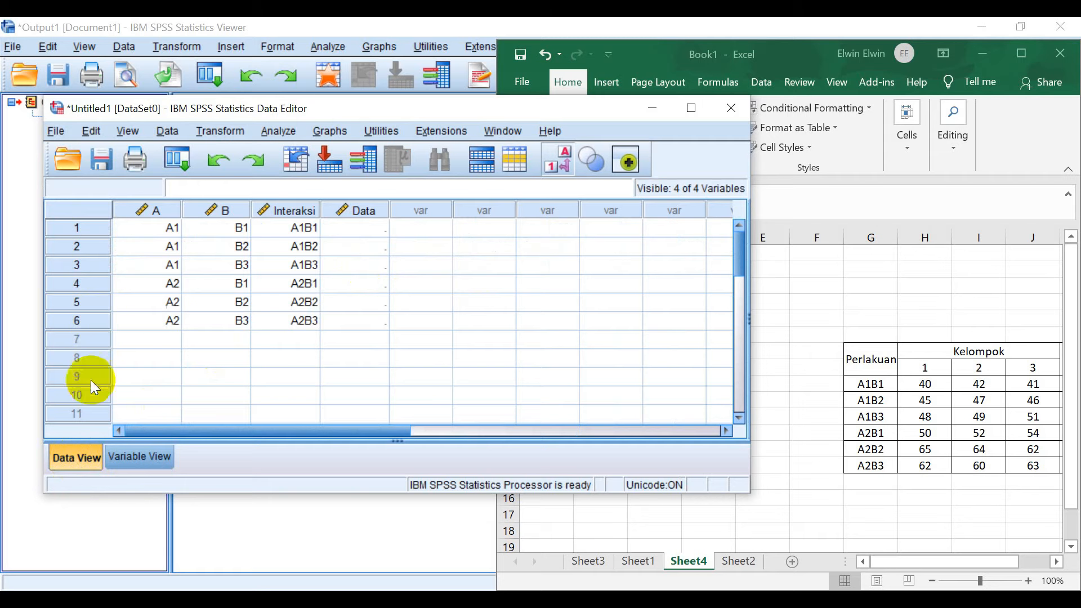
Copy the six Kelompok 1 values from the Excel table into rows 1 to 6 of Data in SPSS
{"action": "left_click", "coordinate": [937, 388]}
{"action": "left_click_drag", "start_coordinate": [915, 563], "coordinate": [939, 562]}
{"action": "left_click_drag", "start_coordinate": [823, 383], "coordinate": [820, 466]}
{"action": "key", "text": "ctrl+c"}
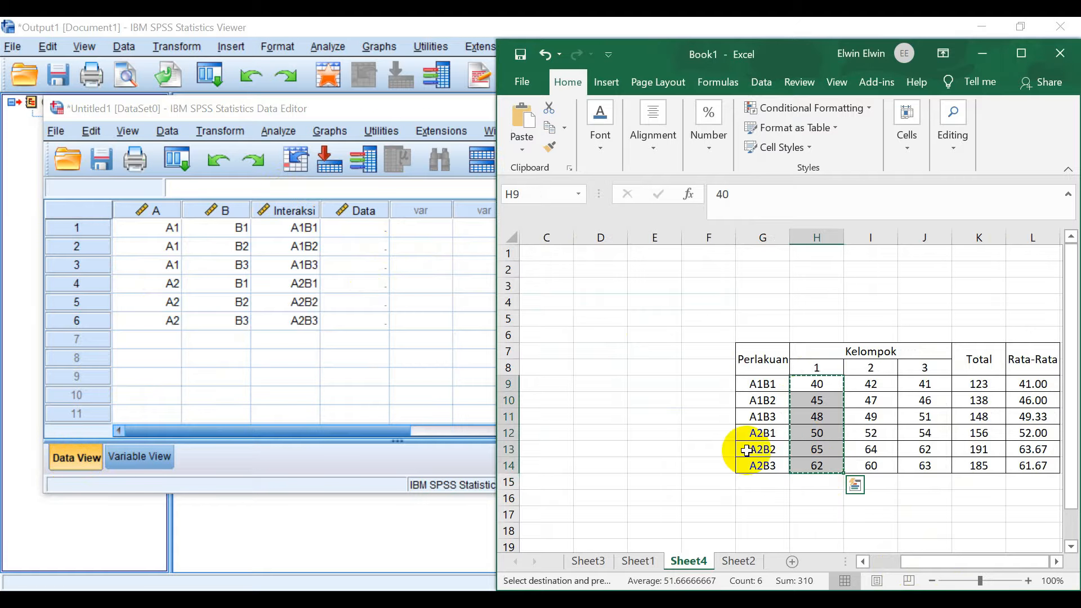
{"action": "left_click", "coordinate": [363, 228]}
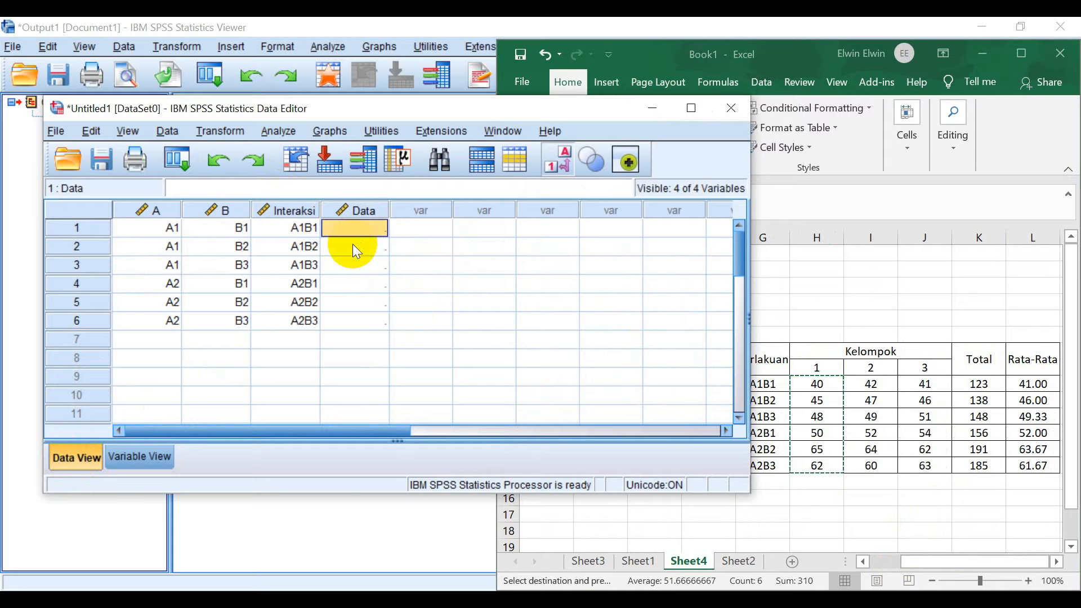
{"action": "key", "text": "ctrl+v"}
Copy the A, B and Interaksi values of rows 1 to 6 into rows 7 to 12
{"action": "left_click_drag", "start_coordinate": [190, 252], "coordinate": [272, 324]}
{"action": "left_click", "coordinate": [161, 342]}
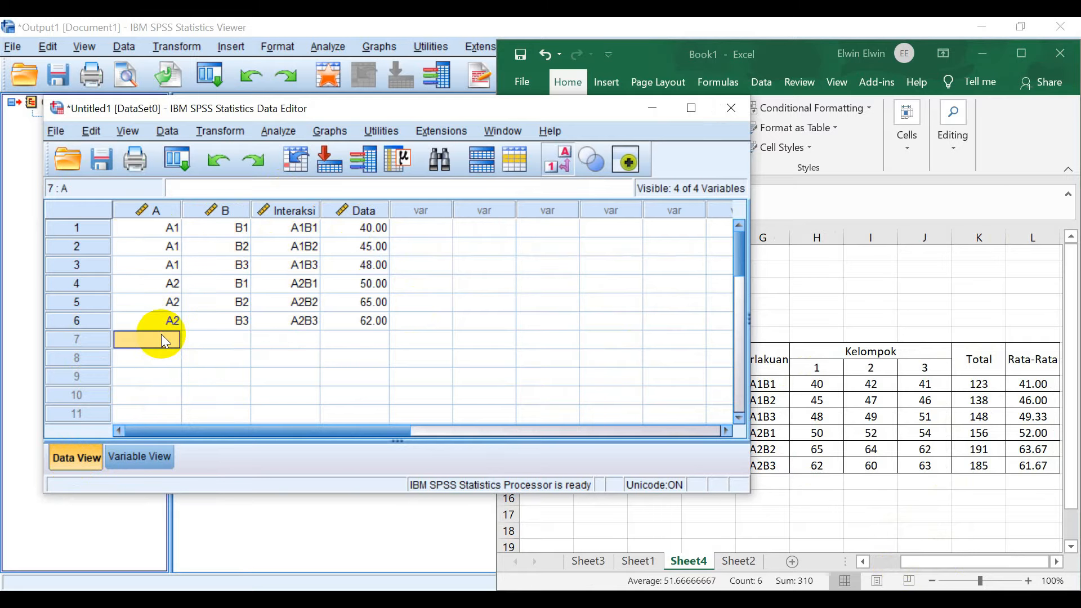
{"action": "key", "text": "ctrl+v"}
Copy the six Kelompok 2 values from the Excel table into rows 7 to 12 of Data in SPSS
{"action": "left_click", "coordinate": [893, 418]}
{"action": "left_click_drag", "start_coordinate": [873, 383], "coordinate": [873, 464]}
{"action": "key", "text": "ctrl+c"}
{"action": "left_click", "coordinate": [349, 340]}
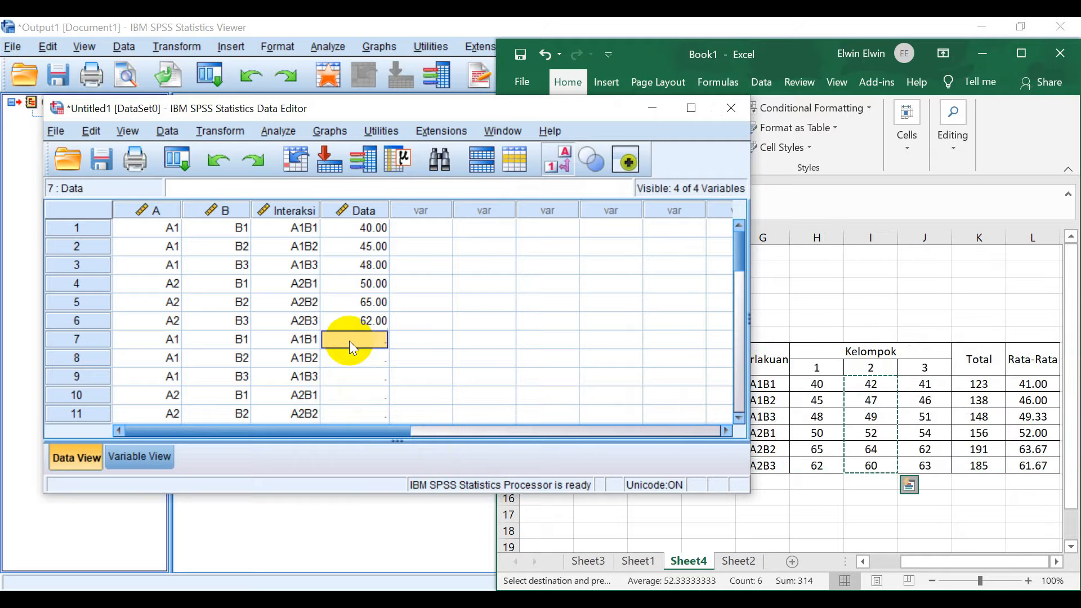
{"action": "key", "text": "ctrl+v"}
Copy the six Kelompok 3 values from the Excel table into Data in SPSS, starting at row 13
{"action": "left_click", "coordinate": [937, 397]}
{"action": "left_click_drag", "start_coordinate": [928, 384], "coordinate": [925, 464]}
{"action": "key", "text": "ctrl+c"}
{"action": "left_click", "coordinate": [352, 327]}
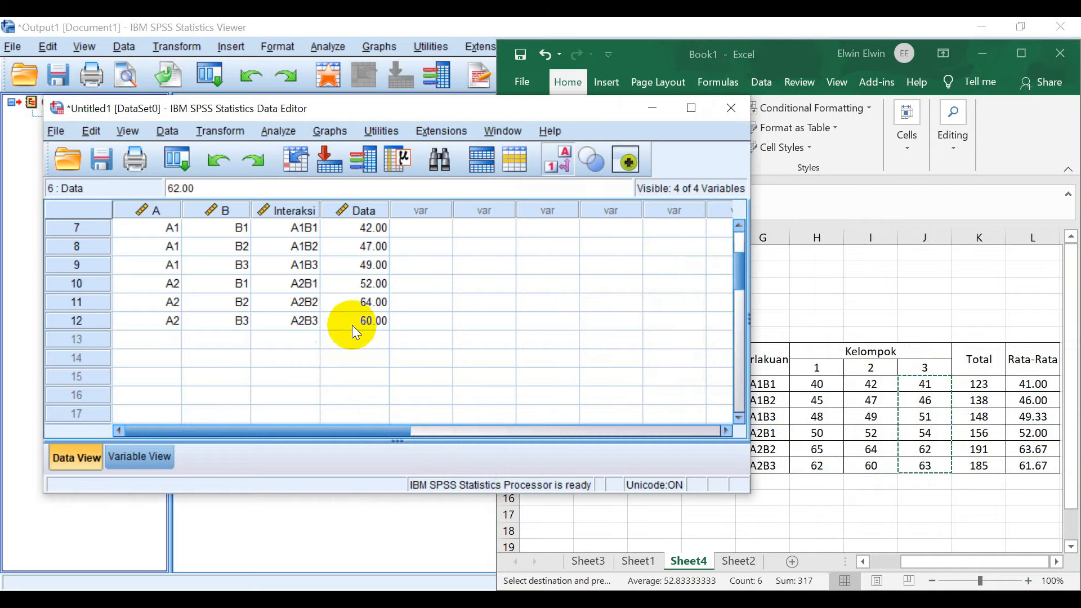
{"action": "left_click", "coordinate": [353, 346]}
{"action": "key", "text": "ctrl+v"}
Copy the A, B and Interaksi values of rows 7 to 12 into rows 13 to 18
{"action": "scroll", "coordinate": [353, 346], "scroll_direction": "up", "scroll_amount": 1}
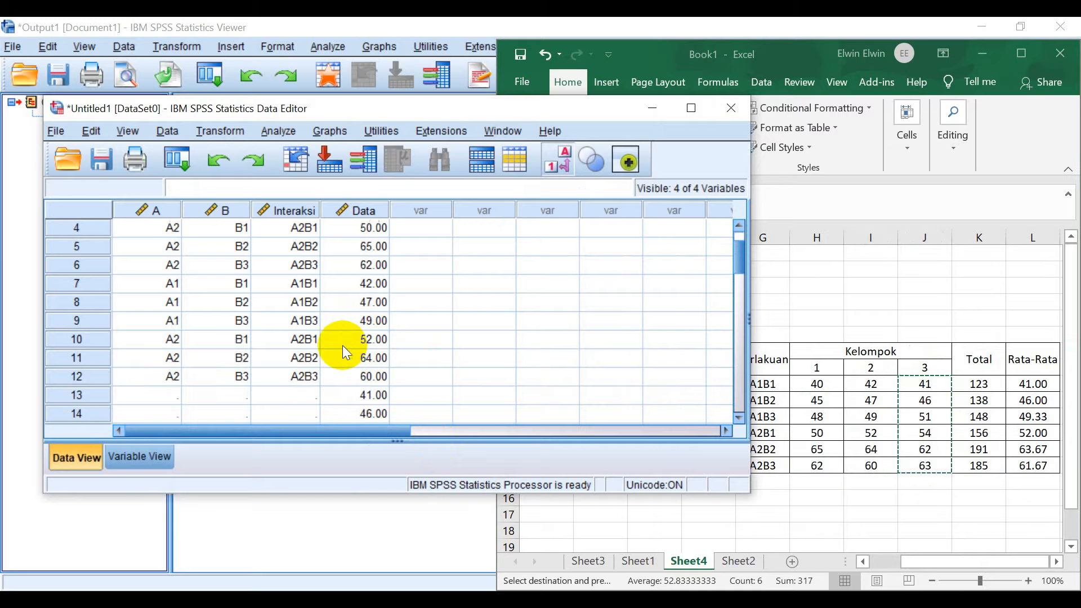
{"action": "left_click_drag", "start_coordinate": [147, 283], "coordinate": [283, 376]}
{"action": "key", "text": "ctrl+c"}
{"action": "scroll", "coordinate": [282, 374], "scroll_direction": "down", "scroll_amount": 2}
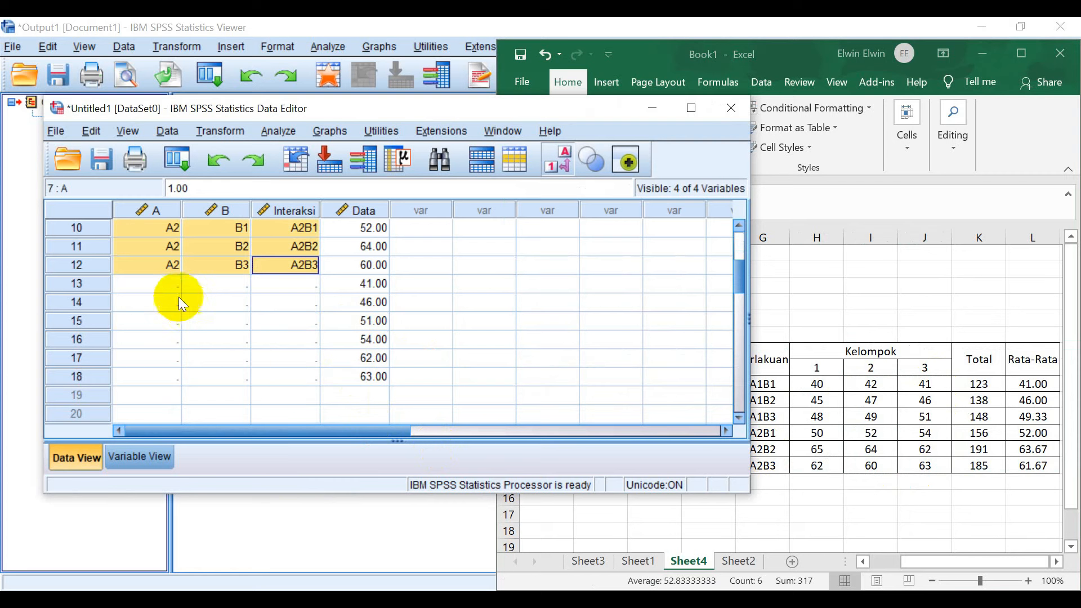
{"action": "left_click", "coordinate": [170, 285]}
{"action": "key", "text": "ctrl+v"}
{"action": "scroll", "coordinate": [404, 336], "scroll_direction": "up", "scroll_amount": 3}
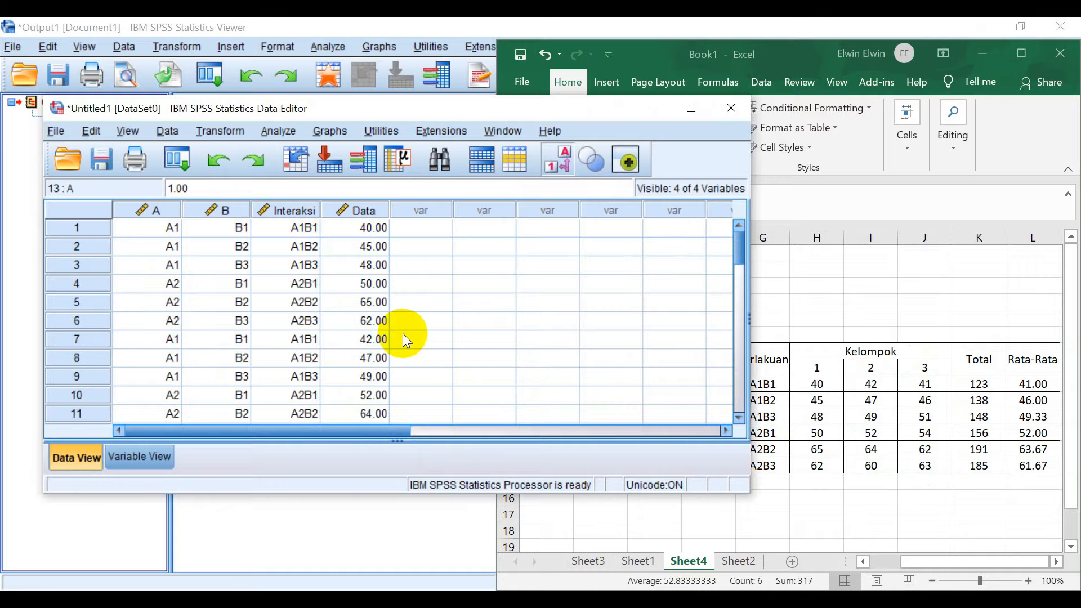
Maximize the data editor and start a Univariate General Linear Model analysis with Data Hasil as the dependent variable
{"action": "left_click", "coordinate": [689, 112]}
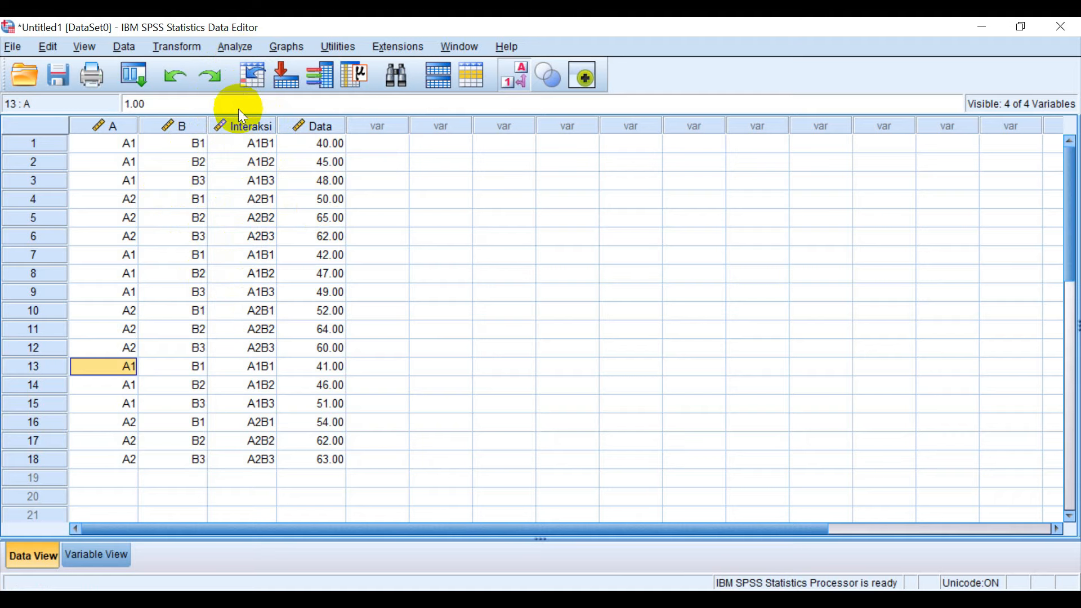
{"action": "left_click", "coordinate": [228, 50]}
{"action": "mouse_move", "coordinate": [373, 176]}
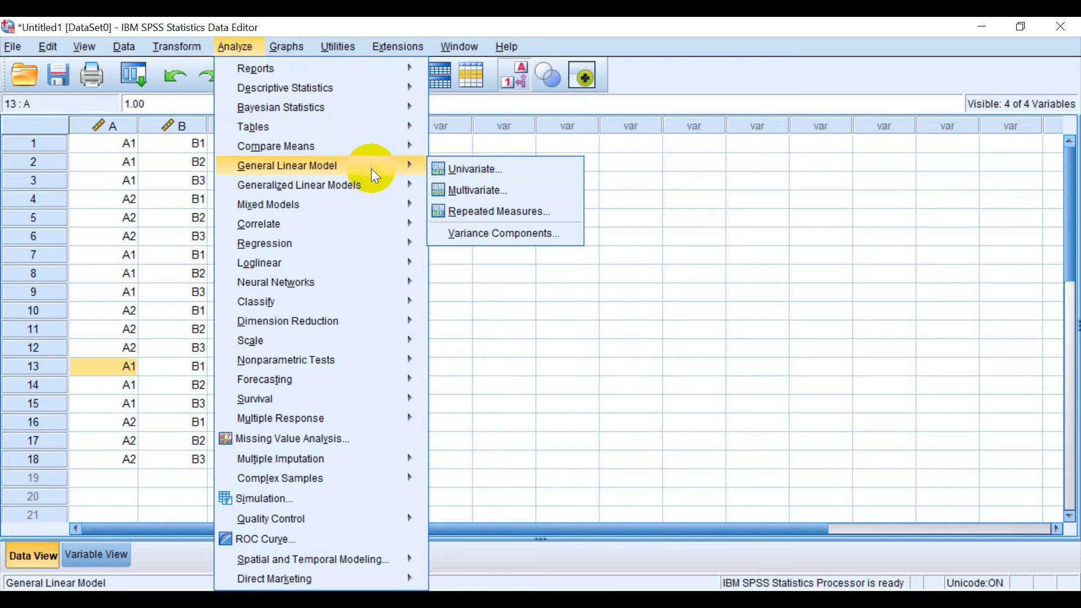
{"action": "left_click", "coordinate": [472, 175]}
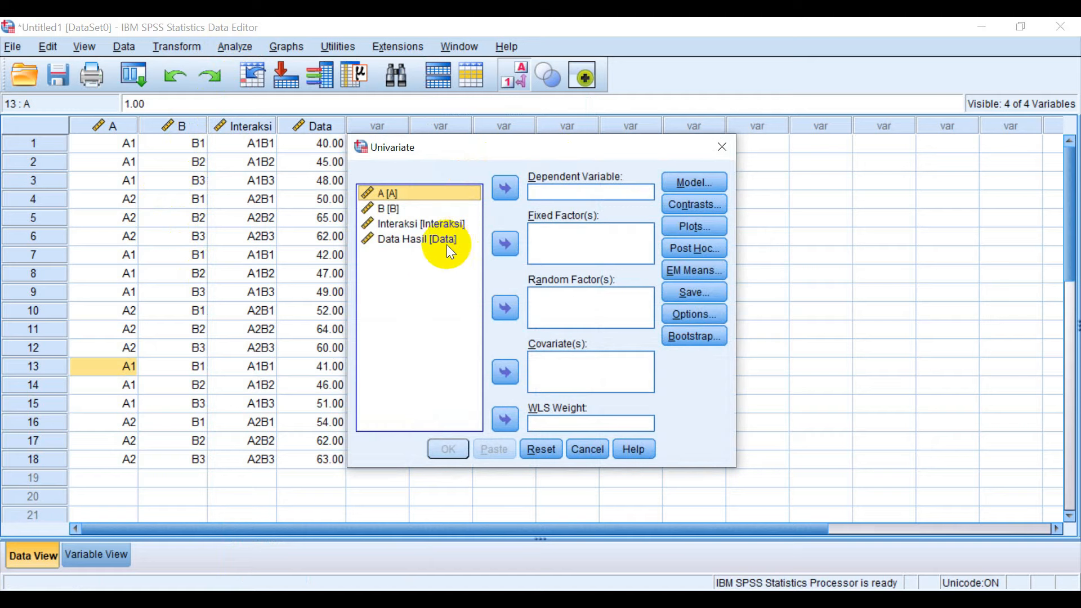
{"action": "left_click", "coordinate": [452, 245]}
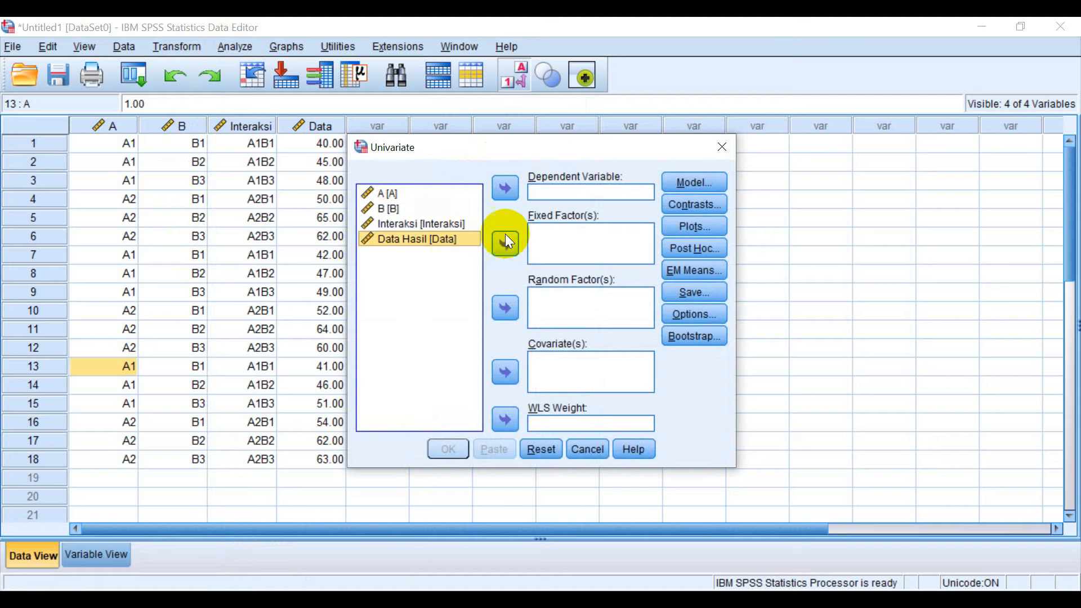
{"action": "left_click", "coordinate": [515, 187]}
Assign A and B as the fixed factors of the univariate analysis
{"action": "left_click", "coordinate": [426, 197]}
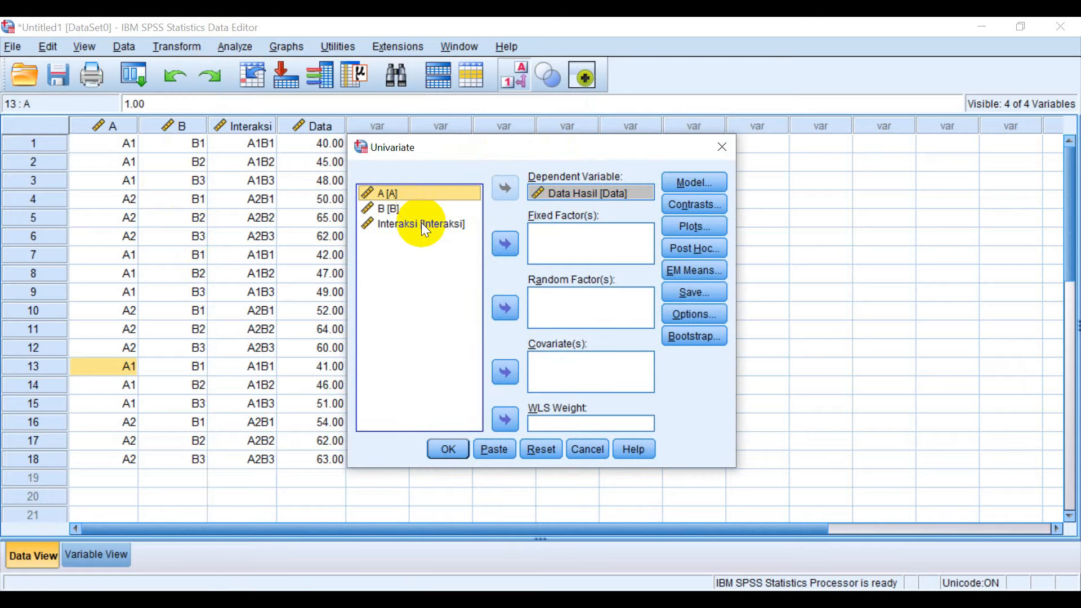
{"action": "left_click", "coordinate": [420, 210], "text": "shift"}
{"action": "left_click", "coordinate": [512, 254]}
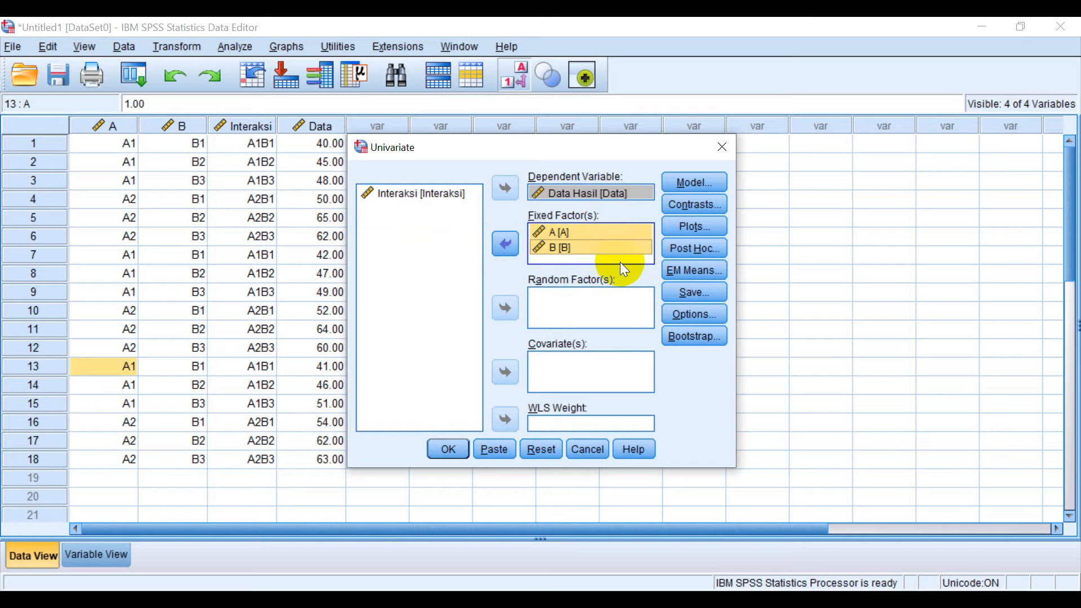
Request Duncan post hoc tests for factors A and B and run the univariate analysis
{"action": "left_click", "coordinate": [703, 250]}
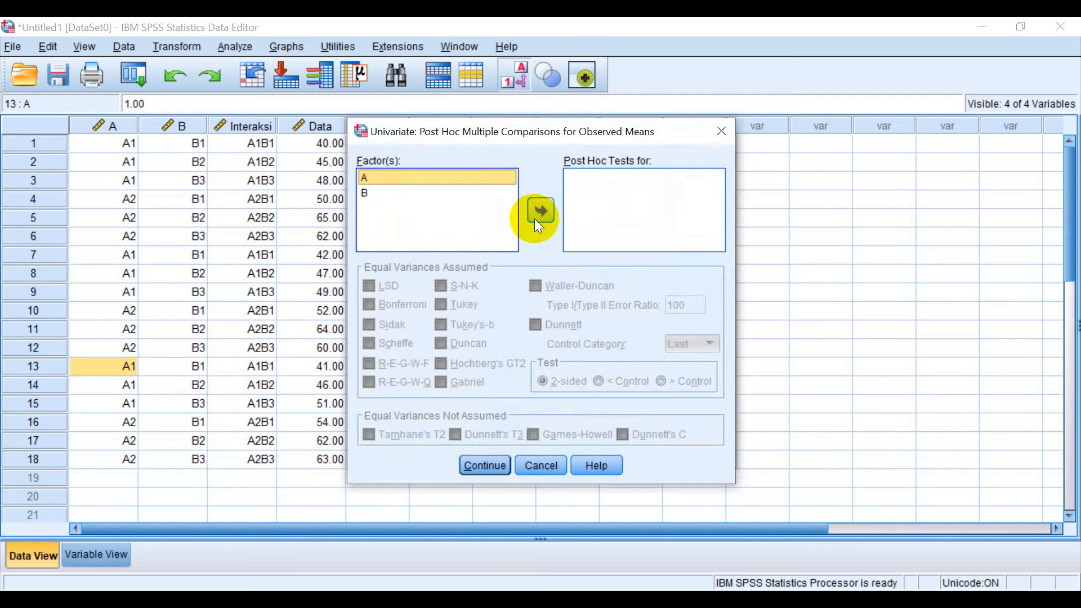
{"action": "left_click", "coordinate": [535, 219]}
{"action": "left_click", "coordinate": [492, 194]}
{"action": "left_click", "coordinate": [544, 212]}
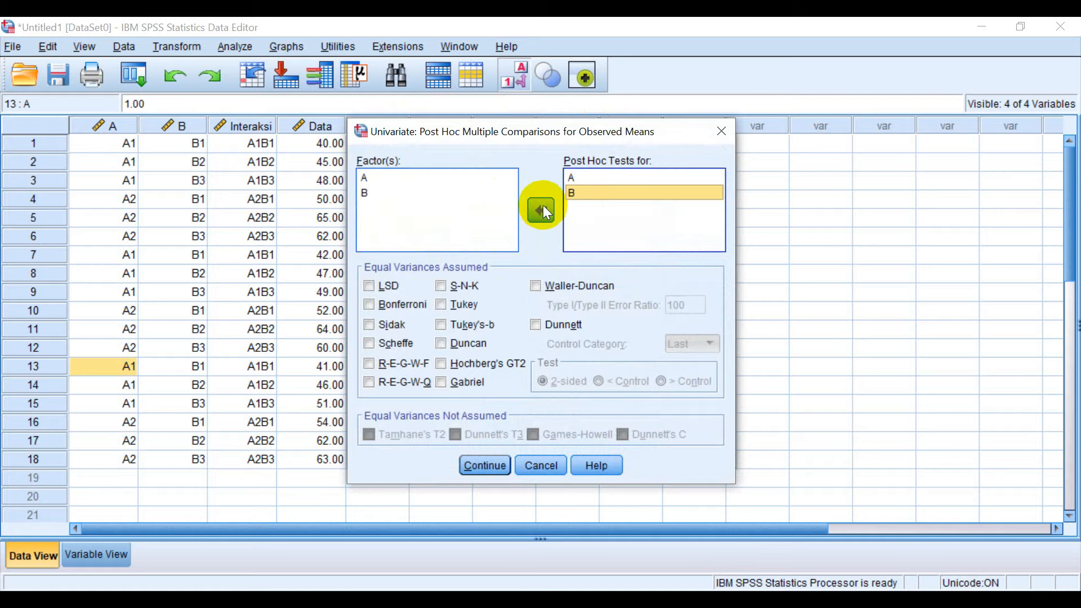
{"action": "left_click", "coordinate": [441, 344]}
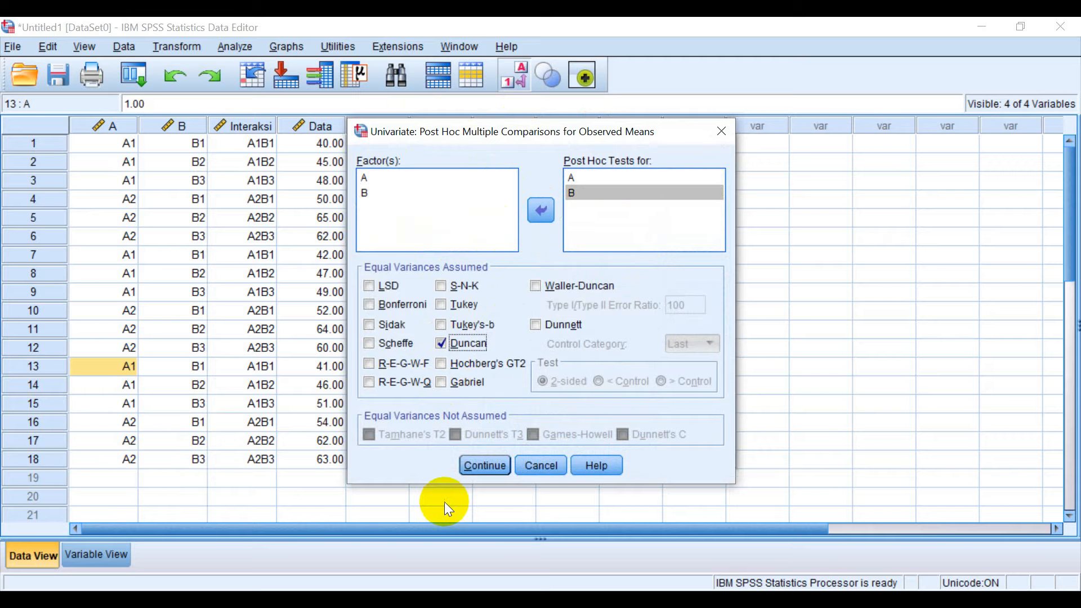
{"action": "left_click", "coordinate": [478, 466]}
{"action": "left_click", "coordinate": [439, 448]}
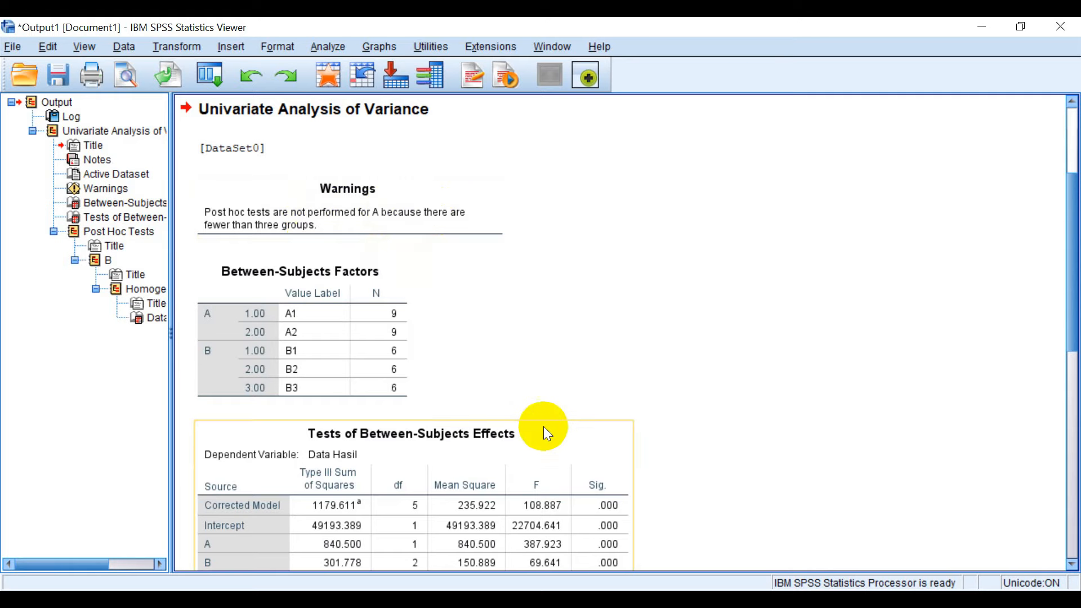
Review the univariate output, including the between-subjects effects table and Duncan's homogeneous subsets for B
{"action": "scroll", "coordinate": [544, 428], "scroll_direction": "down", "scroll_amount": 3}
{"action": "scroll", "coordinate": [451, 458], "scroll_direction": "down", "scroll_amount": 18}
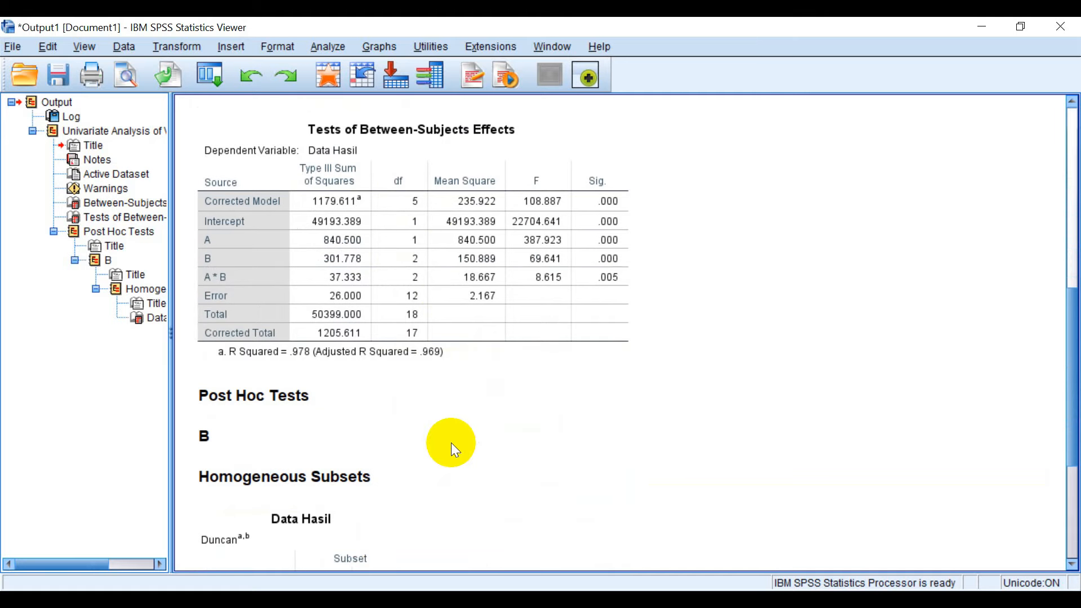
{"action": "scroll", "coordinate": [448, 439], "scroll_direction": "up", "scroll_amount": 18}
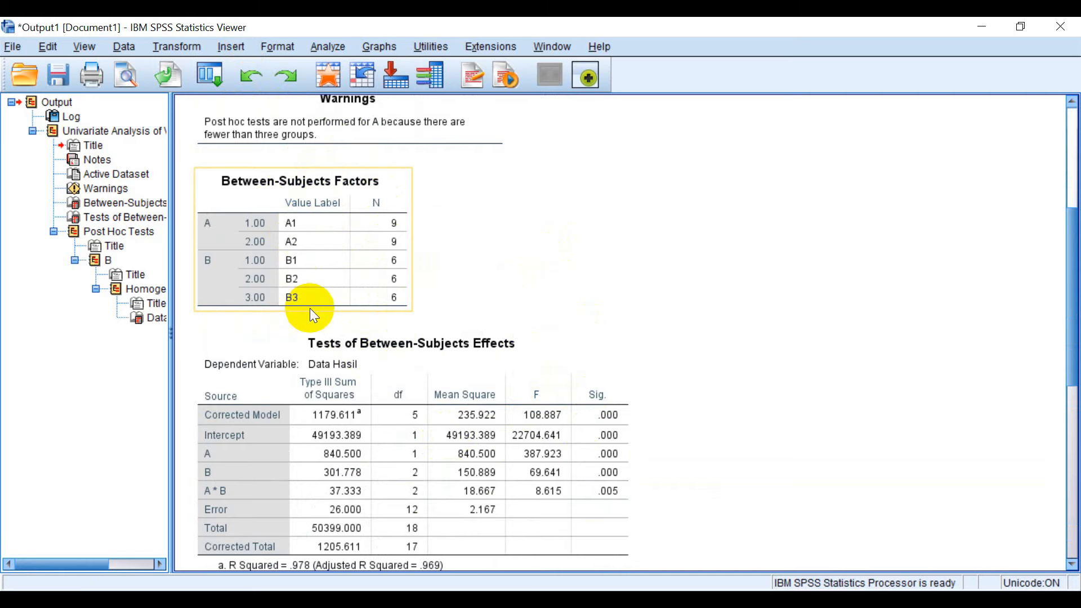
{"action": "scroll", "coordinate": [320, 308], "scroll_direction": "down", "scroll_amount": 8}
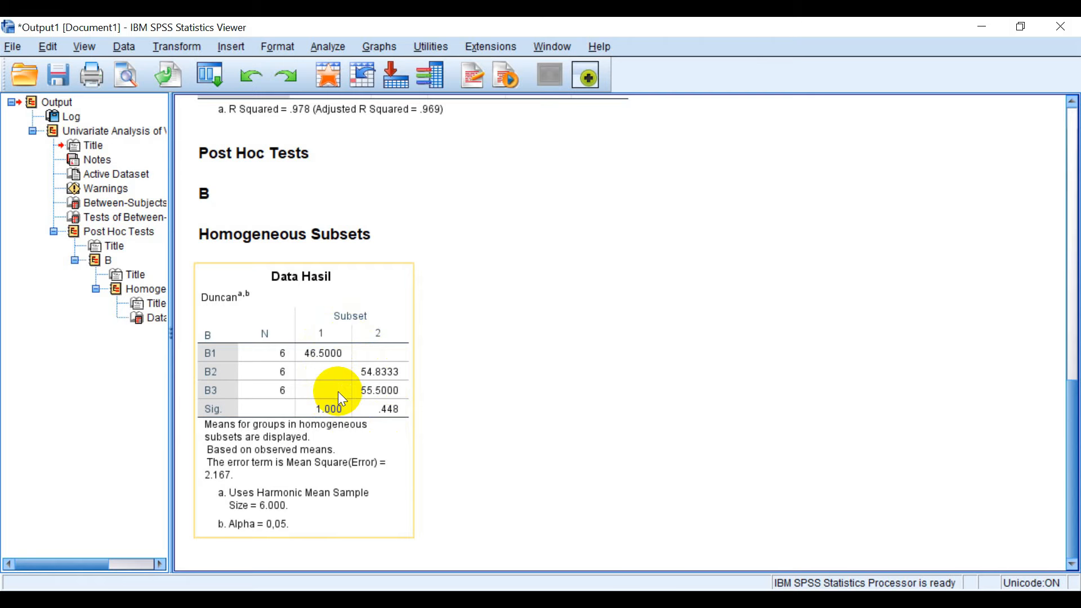
{"action": "scroll", "coordinate": [333, 355], "scroll_direction": "up", "scroll_amount": 11}
{"action": "scroll", "coordinate": [257, 377], "scroll_direction": "down", "scroll_amount": 3}
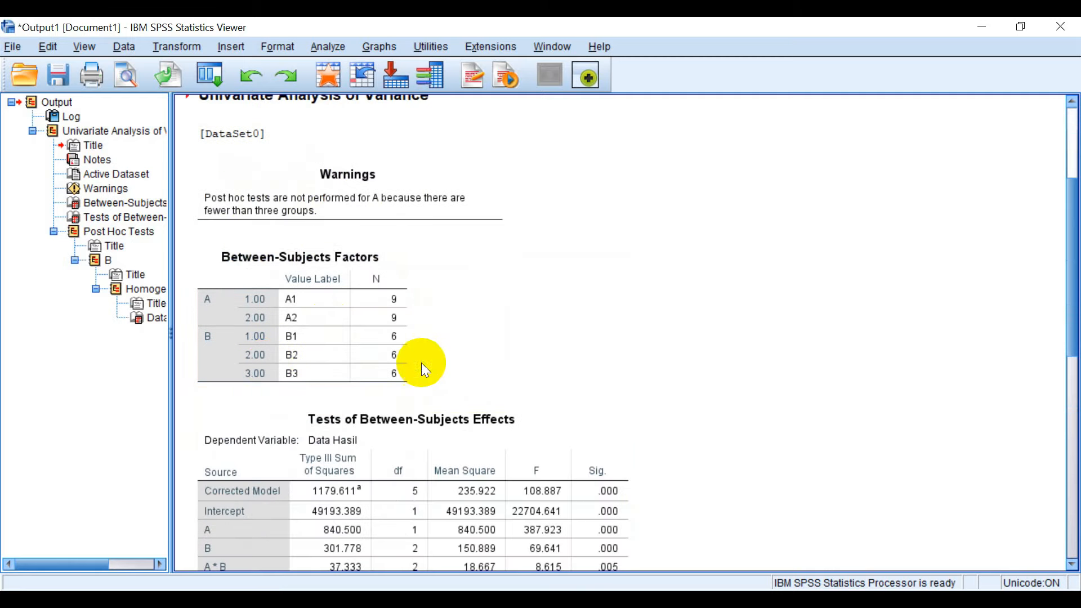
Run an Explore analysis with Data Hasil as the dependent variable and A, B and Interaksi as factors
{"action": "left_click", "coordinate": [322, 48]}
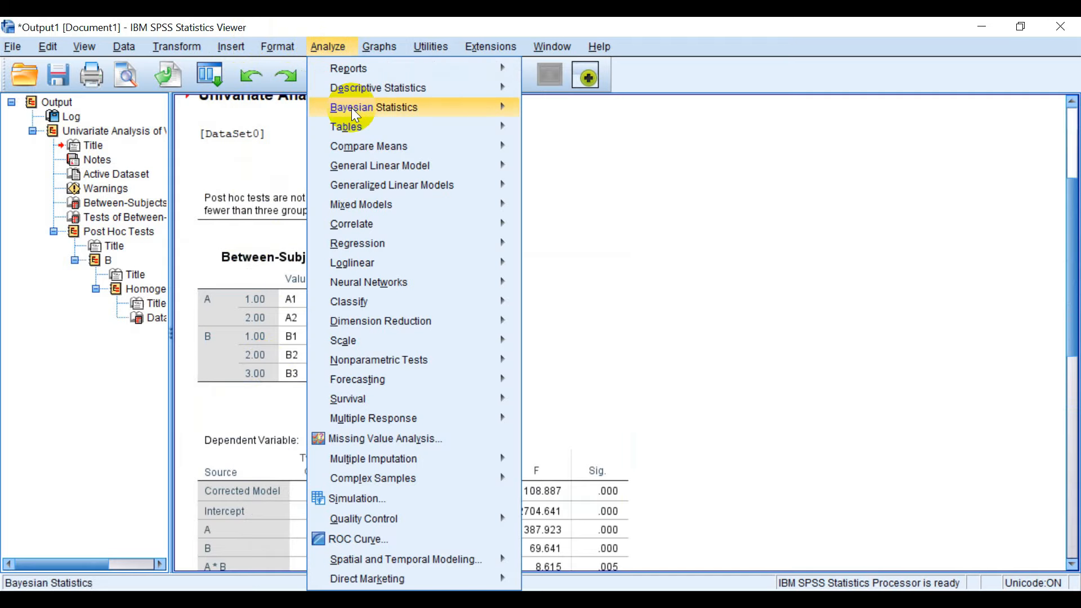
{"action": "mouse_move", "coordinate": [494, 91]}
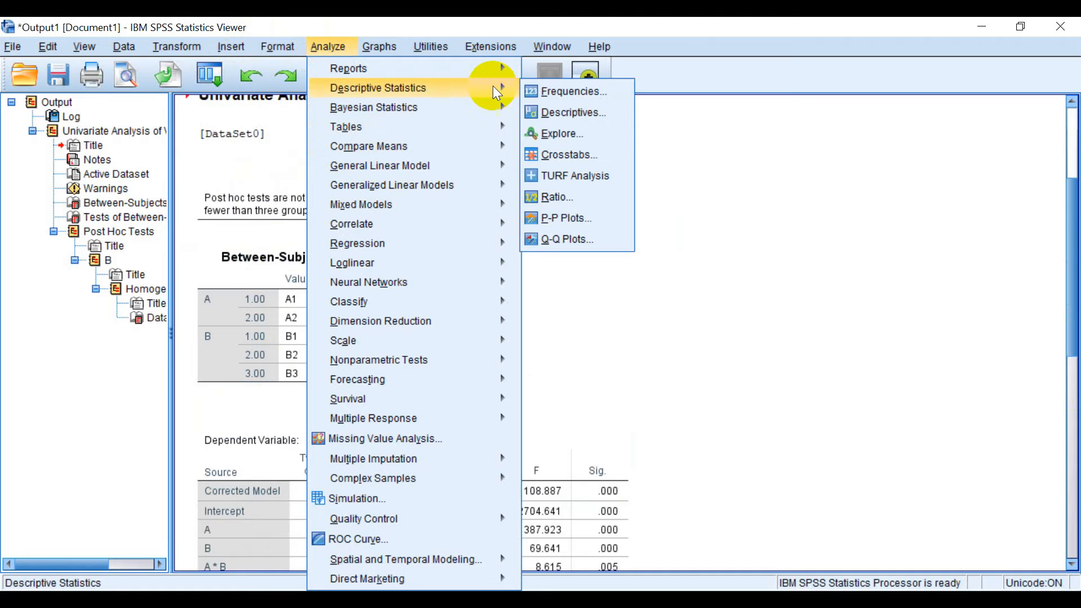
{"action": "left_click", "coordinate": [602, 136]}
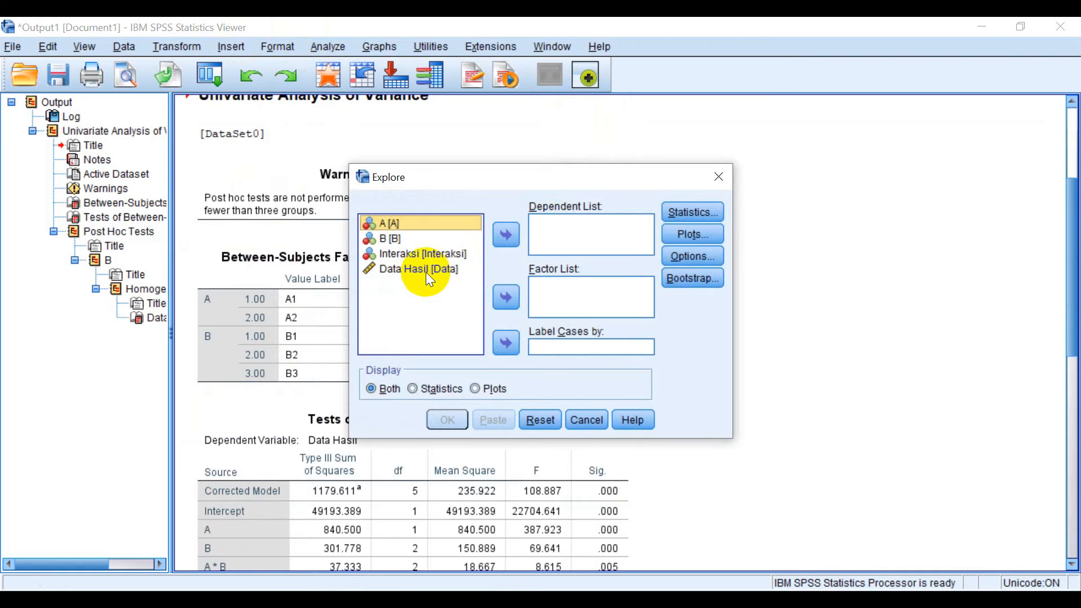
{"action": "left_click", "coordinate": [427, 272]}
{"action": "left_click", "coordinate": [506, 236]}
{"action": "left_click", "coordinate": [435, 224]}
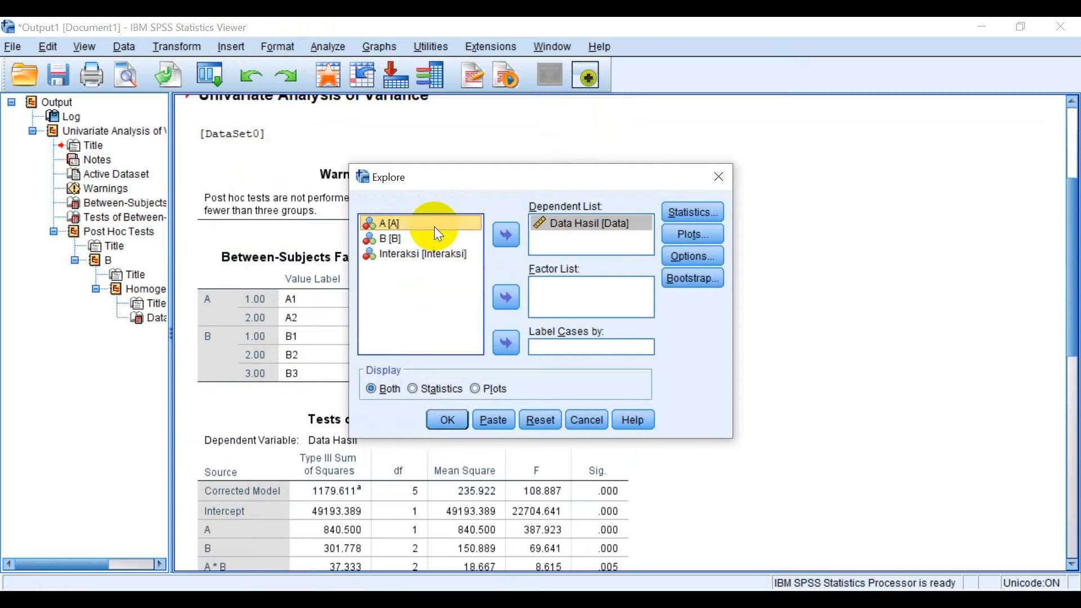
{"action": "left_click", "coordinate": [421, 255], "text": "shift"}
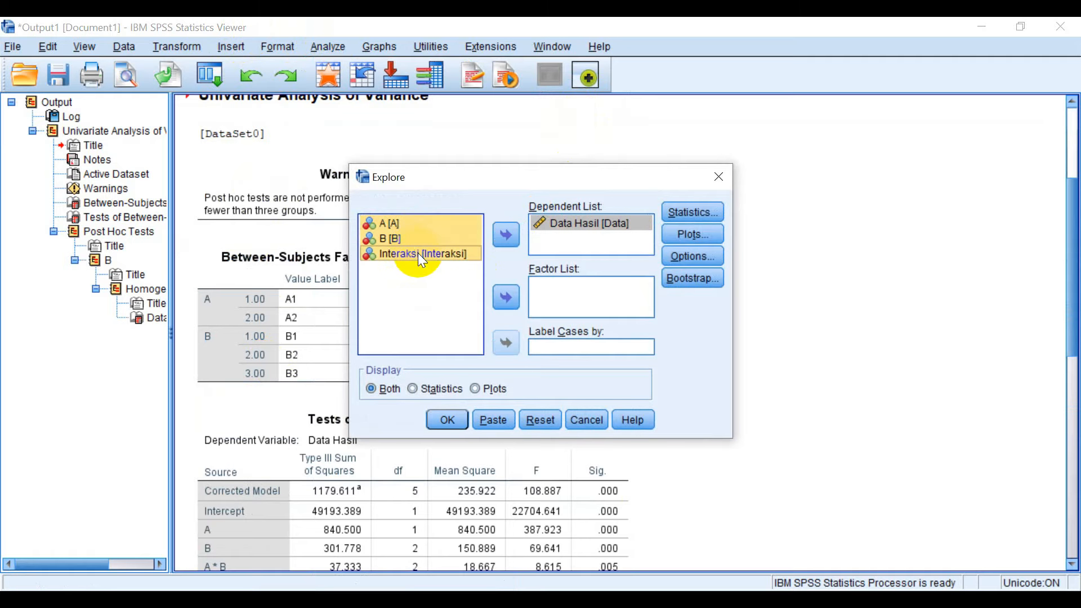
{"action": "left_click", "coordinate": [505, 299]}
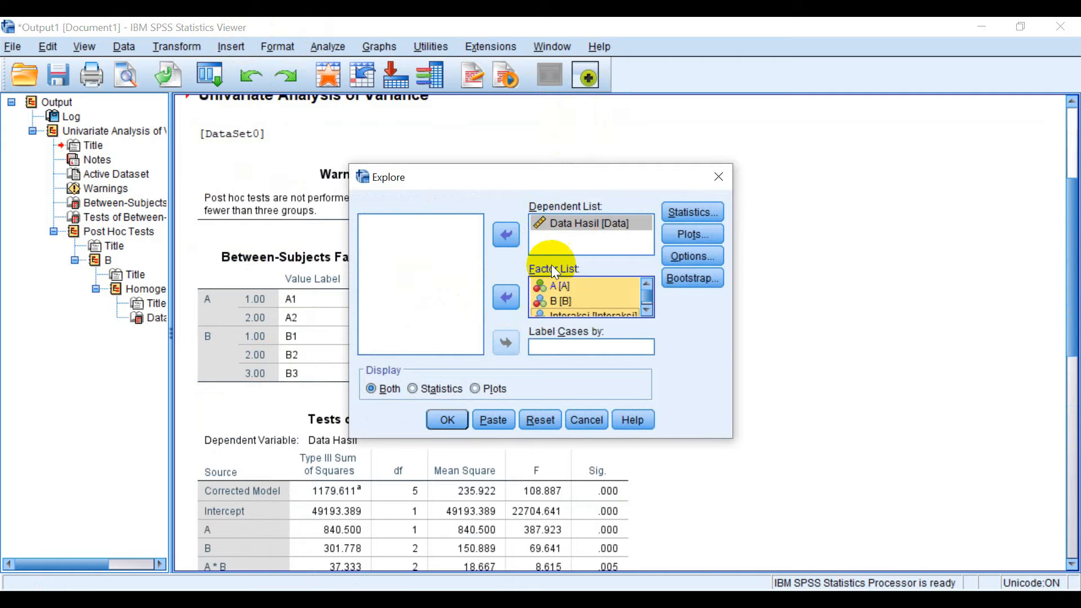
{"action": "left_click", "coordinate": [457, 421]}
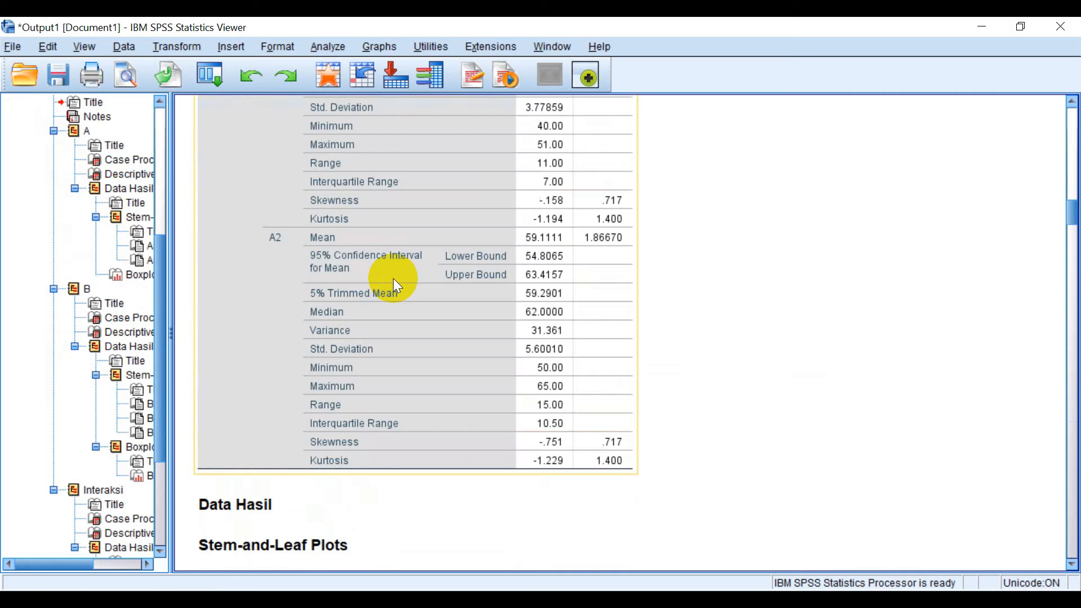
Examine the mean values in the Explore Descriptives tables for the A, B and Interaksi groups
{"action": "scroll", "coordinate": [393, 278], "scroll_direction": "up", "scroll_amount": 3}
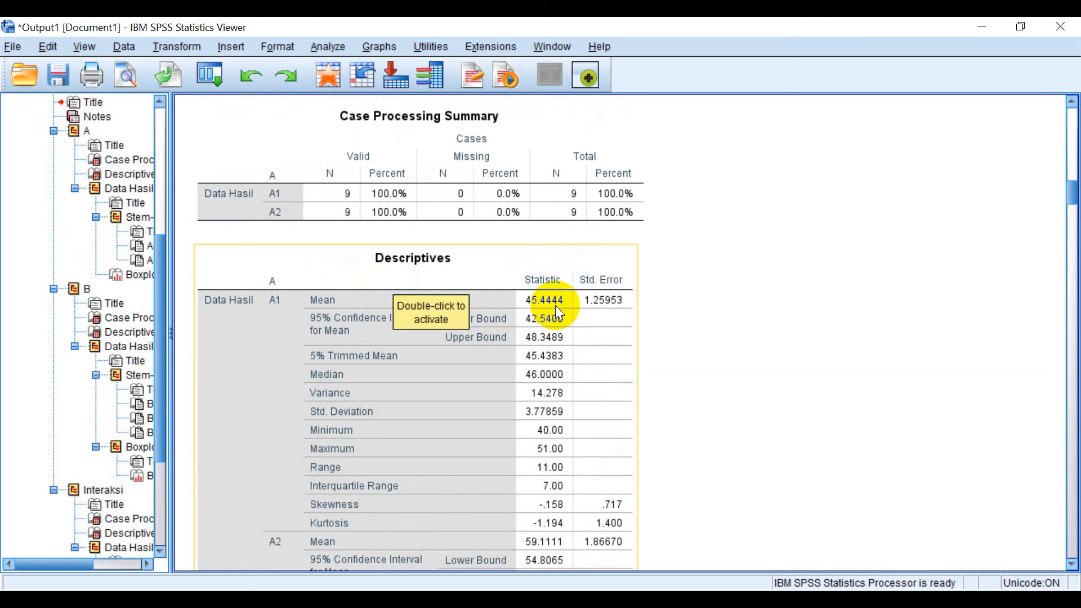
{"action": "scroll", "coordinate": [492, 367], "scroll_direction": "down", "scroll_amount": 2}
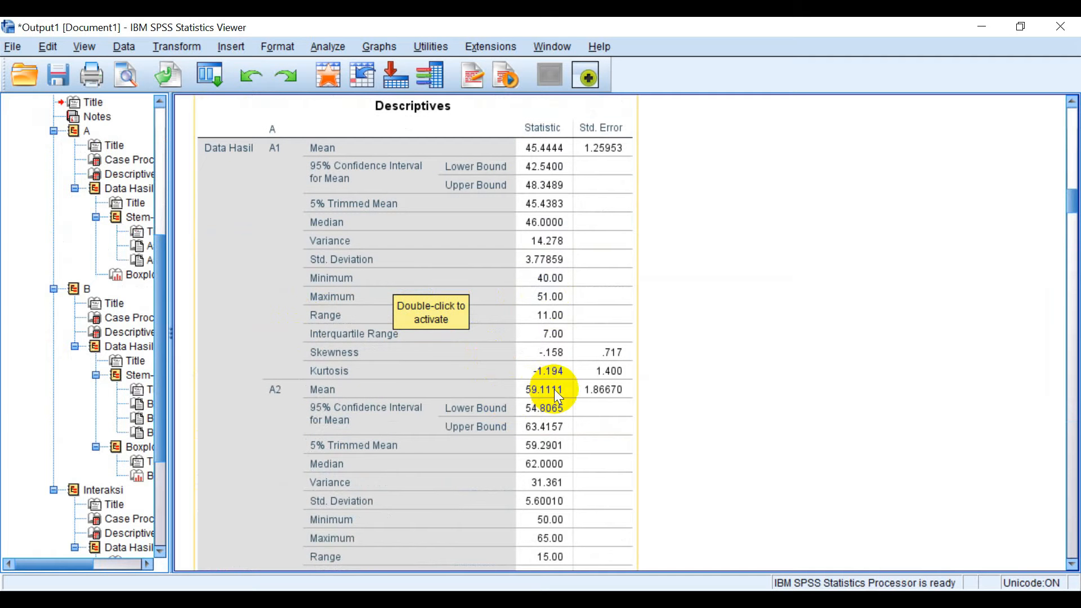
{"action": "scroll", "coordinate": [545, 394], "scroll_direction": "down", "scroll_amount": 12}
{"action": "scroll", "coordinate": [481, 370], "scroll_direction": "up", "scroll_amount": 4}
{"action": "scroll", "coordinate": [326, 445], "scroll_direction": "down", "scroll_amount": 15}
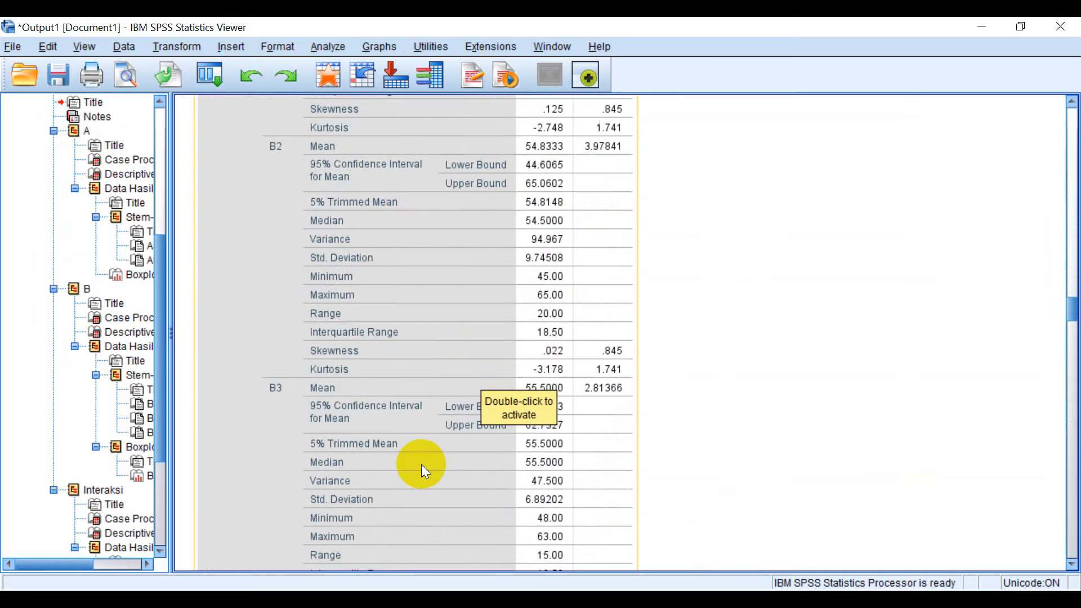
{"action": "scroll", "coordinate": [457, 355], "scroll_direction": "down", "scroll_amount": 12}
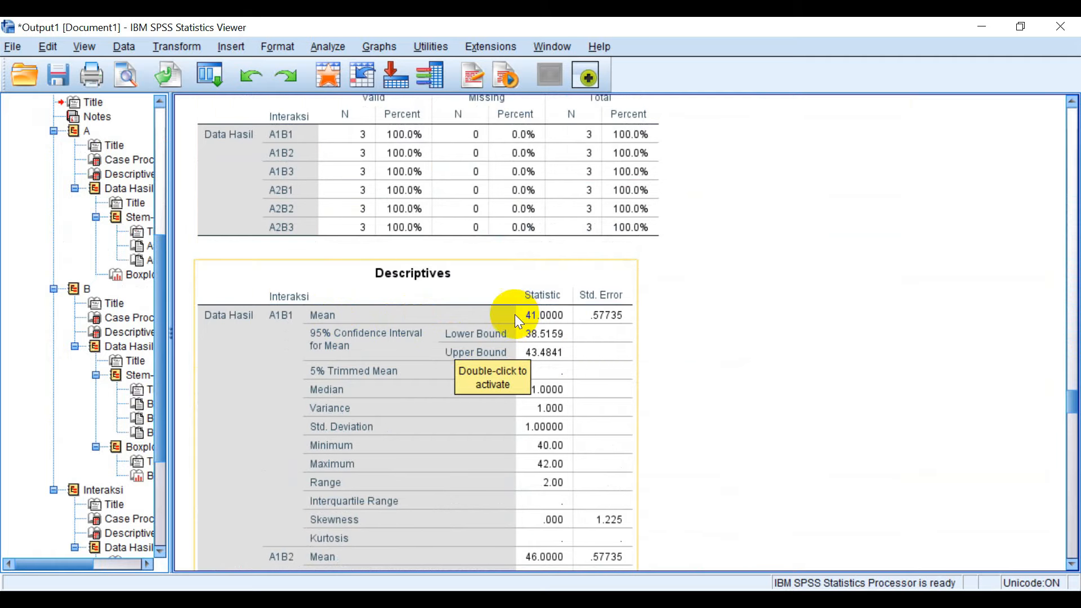
{"action": "scroll", "coordinate": [604, 361], "scroll_direction": "down", "scroll_amount": 18}
{"action": "scroll", "coordinate": [587, 361], "scroll_direction": "up", "scroll_amount": 20}
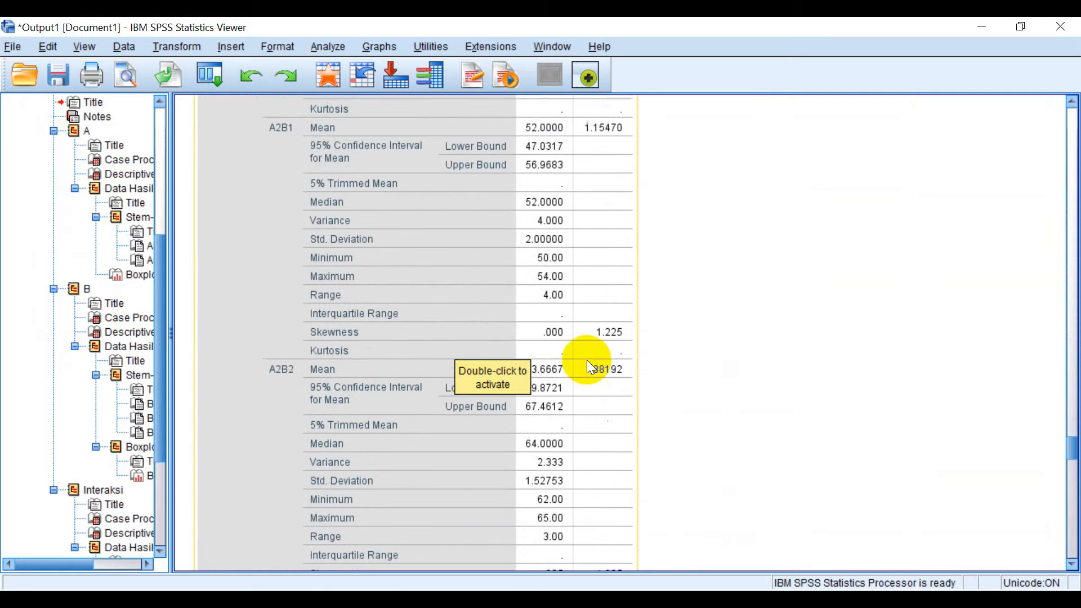
Examine the significance values of A, B and A*B in the between-subjects effects table and the Duncan results for B
{"action": "scroll", "coordinate": [584, 361], "scroll_direction": "up", "scroll_amount": 20}
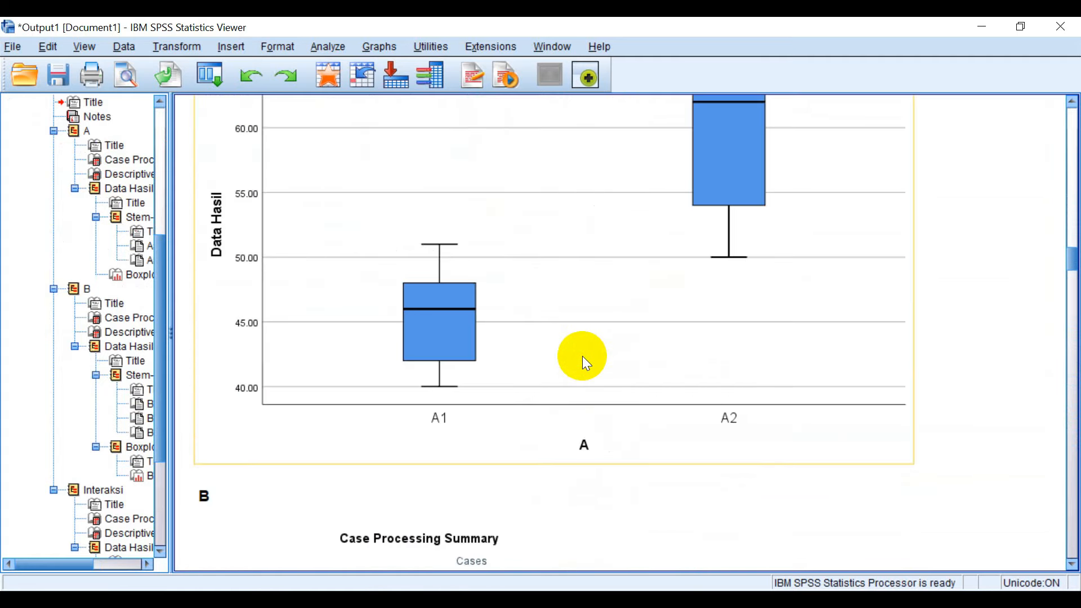
{"action": "scroll", "coordinate": [582, 356], "scroll_direction": "up", "scroll_amount": 10}
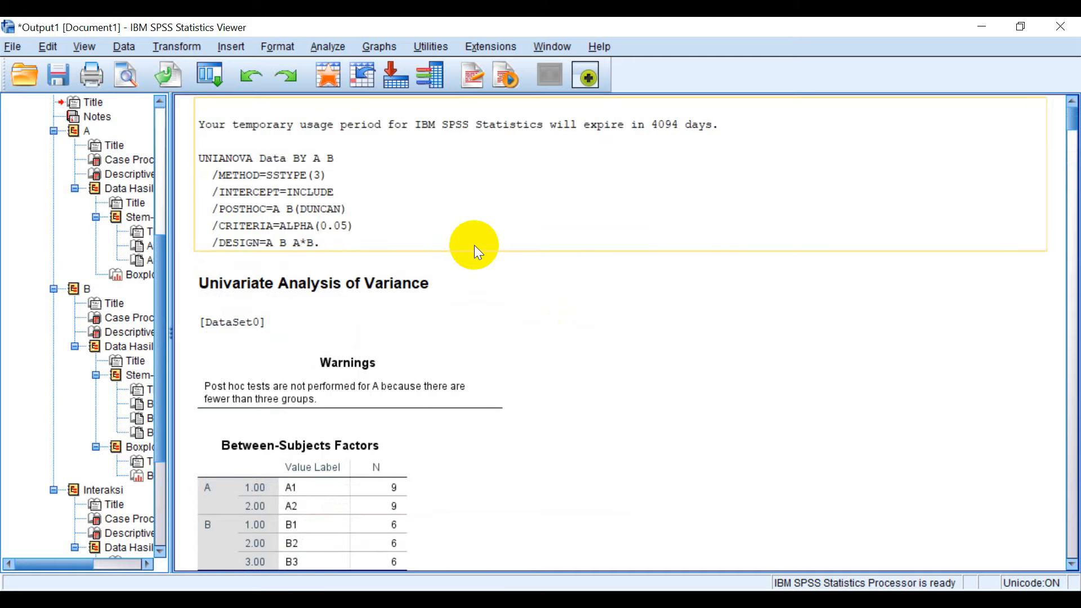
{"action": "scroll", "coordinate": [475, 245], "scroll_direction": "down", "scroll_amount": 10}
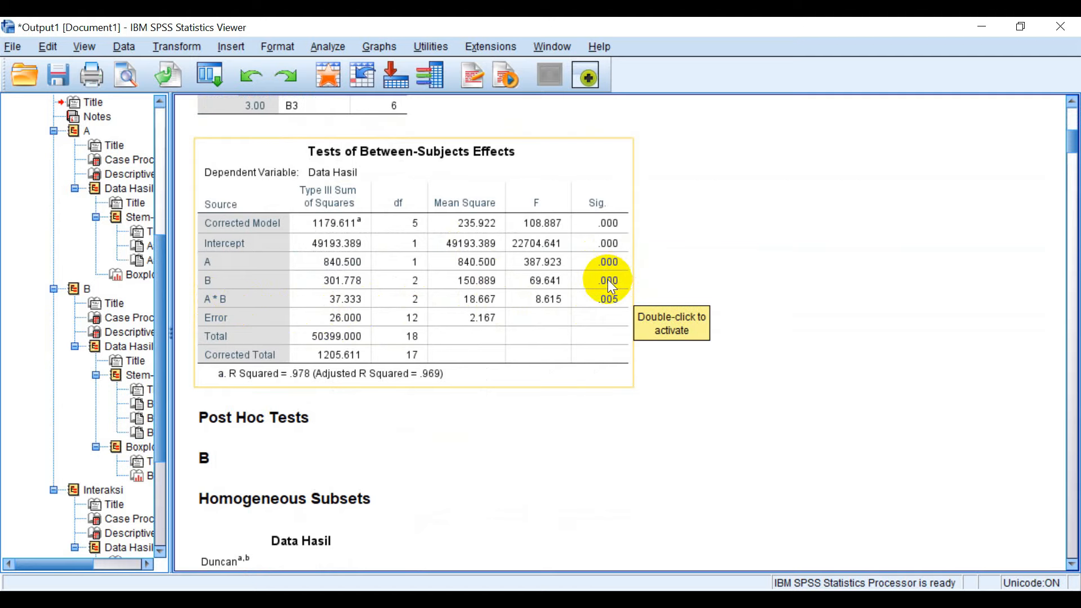
{"action": "scroll", "coordinate": [407, 316], "scroll_direction": "down", "scroll_amount": 20}
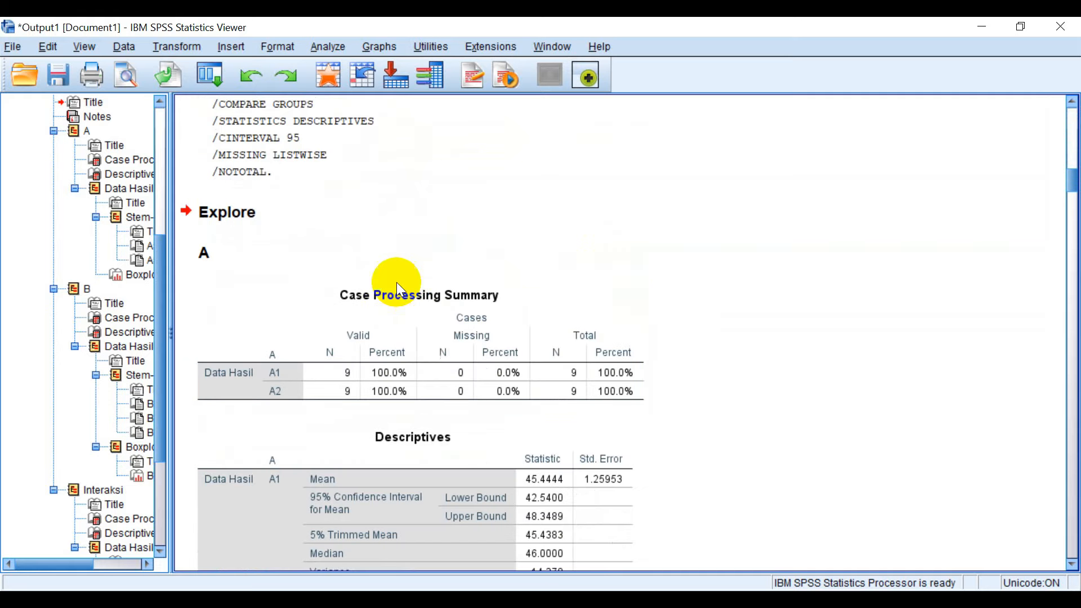
{"action": "scroll", "coordinate": [393, 275], "scroll_direction": "down", "scroll_amount": 5}
{"action": "scroll", "coordinate": [393, 275], "scroll_direction": "up", "scroll_amount": 15}
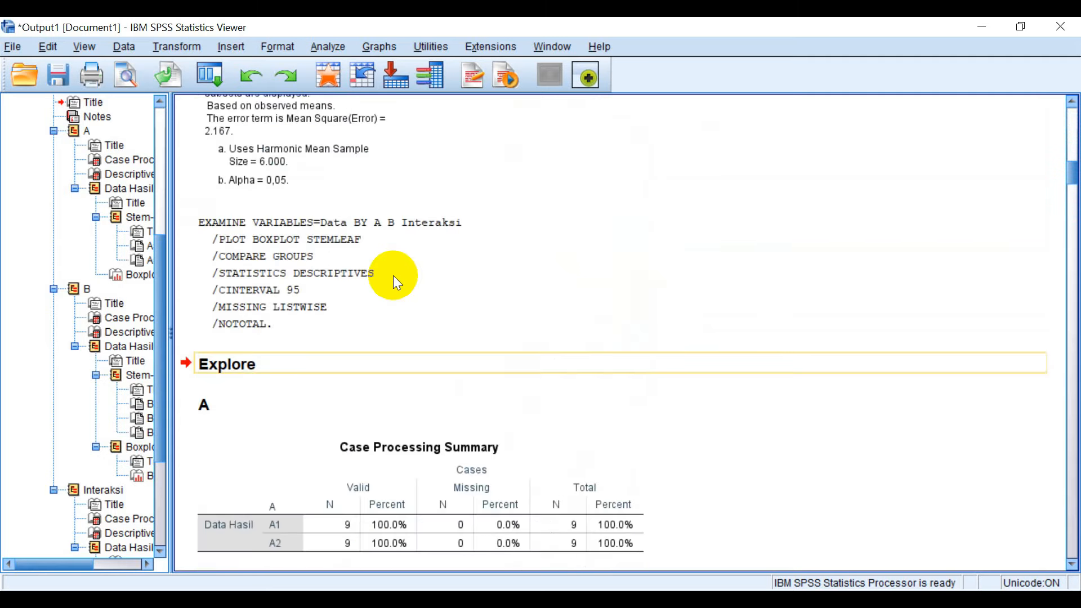
{"action": "scroll", "coordinate": [393, 276], "scroll_direction": "up", "scroll_amount": 5}
{"action": "scroll", "coordinate": [371, 235], "scroll_direction": "down", "scroll_amount": 3}
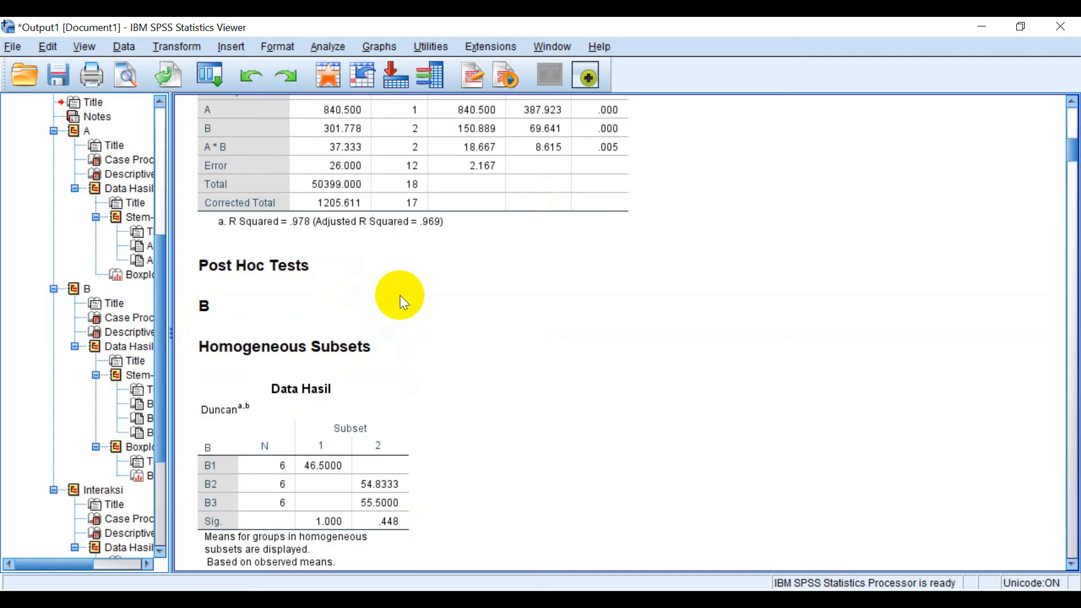
{"action": "scroll", "coordinate": [417, 279], "scroll_direction": "up", "scroll_amount": 5}
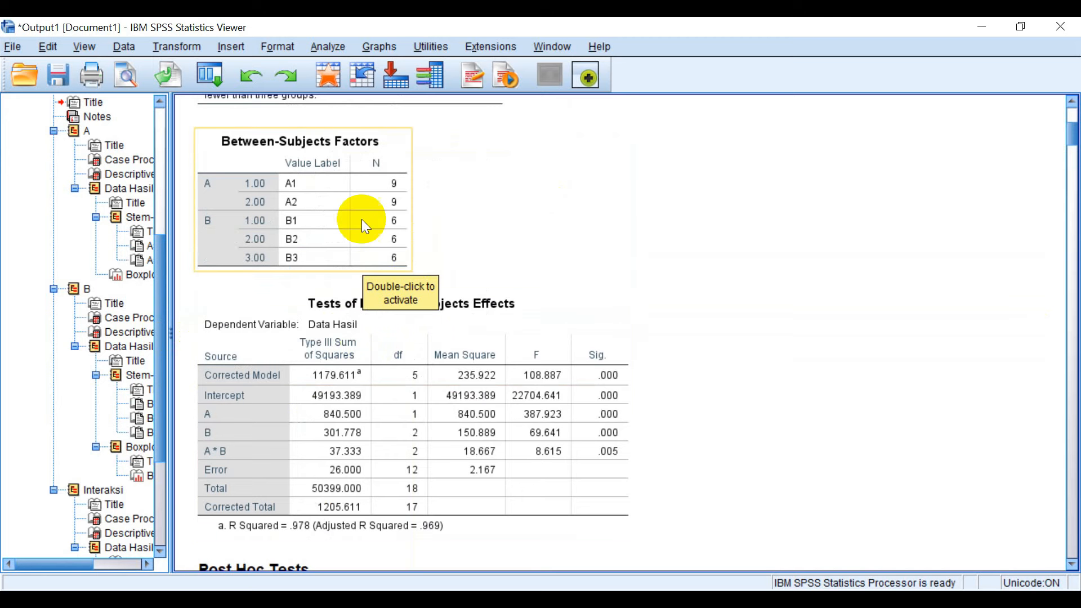
Set up another Univariate General Linear Model analysis, replacing fixed factors A and B with Interaksi
{"action": "left_click", "coordinate": [327, 47]}
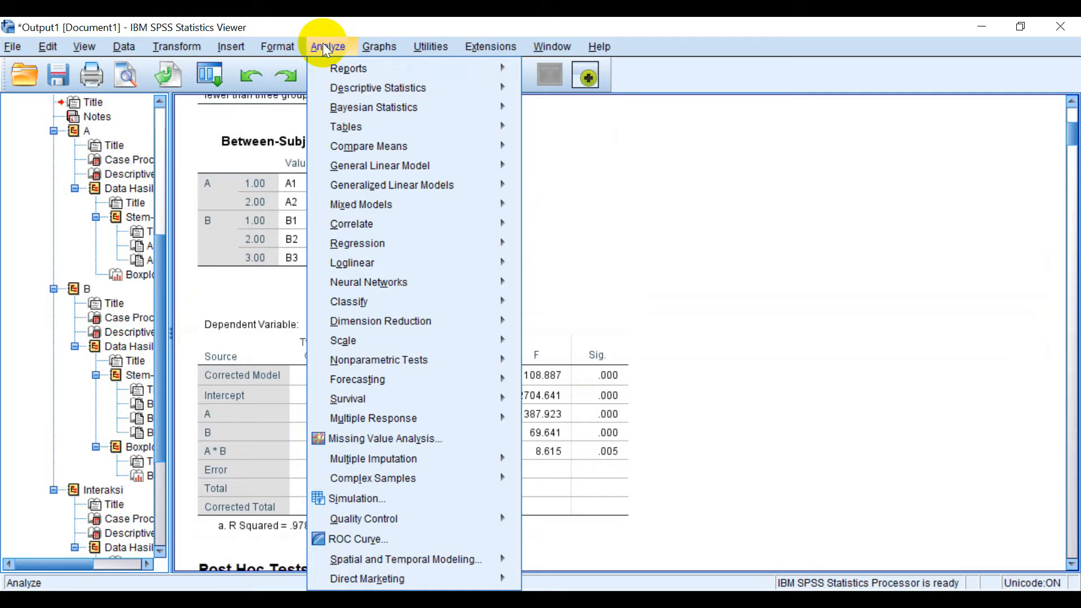
{"action": "mouse_move", "coordinate": [396, 165]}
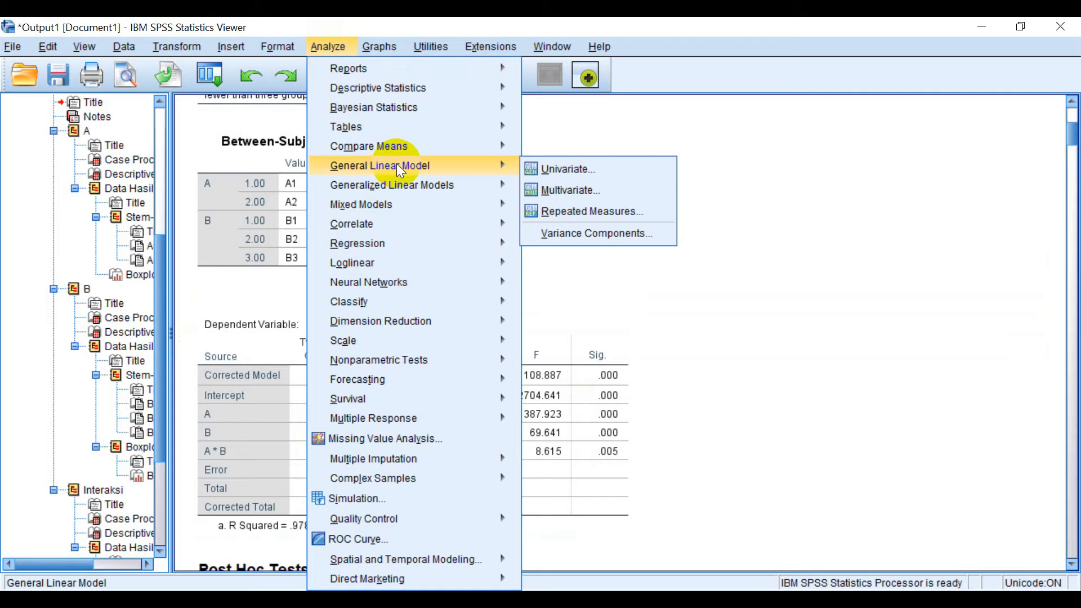
{"action": "left_click", "coordinate": [576, 171]}
{"action": "left_click", "coordinate": [563, 247]}
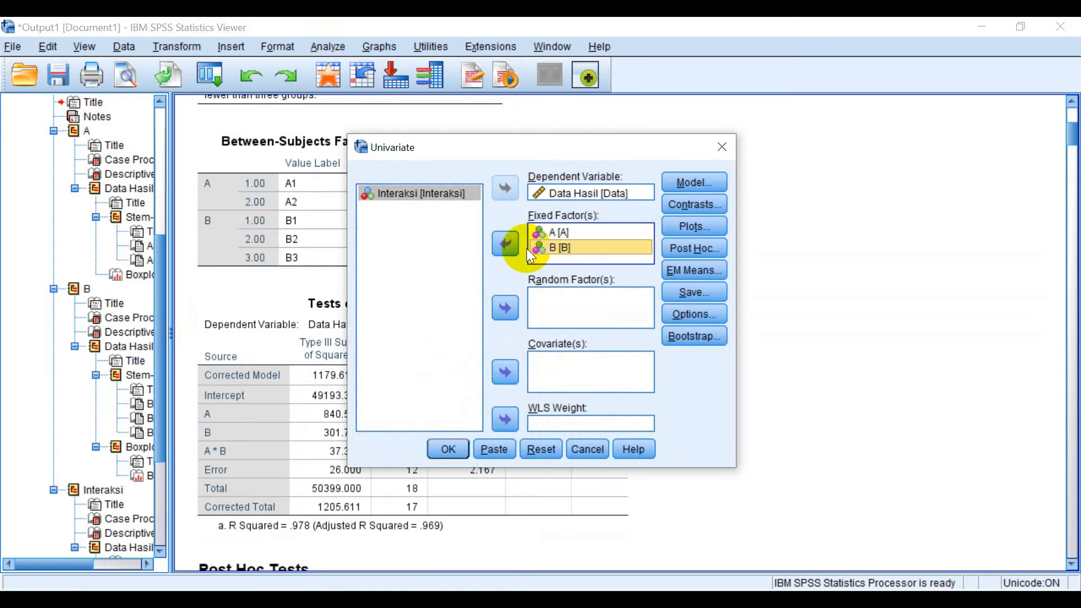
{"action": "left_click", "coordinate": [510, 243]}
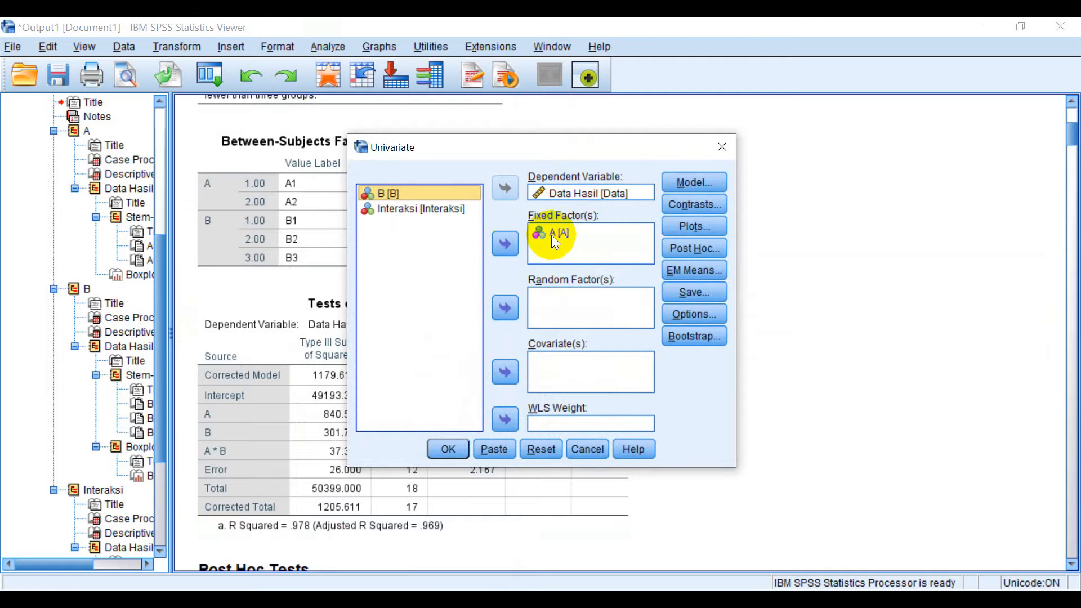
{"action": "left_click", "coordinate": [515, 244]}
{"action": "left_click", "coordinate": [411, 224]}
{"action": "left_click", "coordinate": [507, 251]}
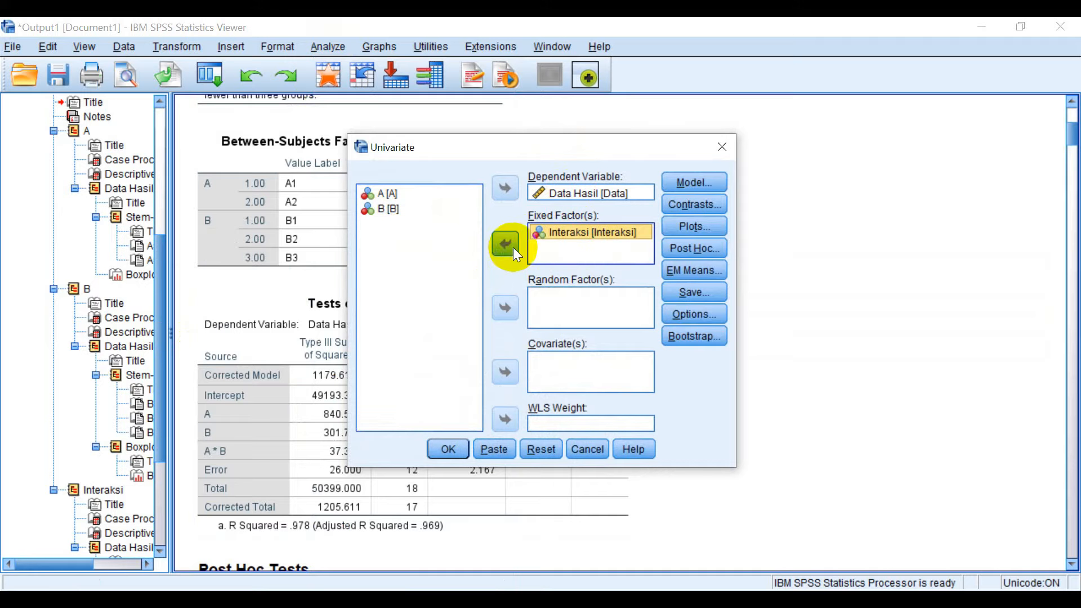
Add Interaksi to the post hoc tests with Duncan selected and run the univariate analysis
{"action": "left_click", "coordinate": [694, 248]}
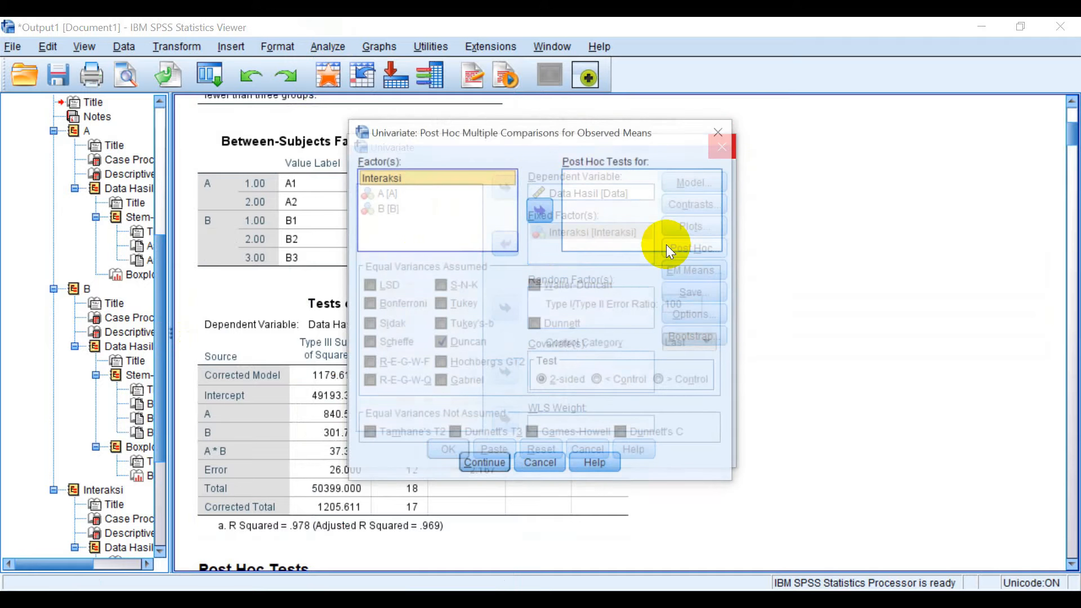
{"action": "left_click", "coordinate": [541, 212]}
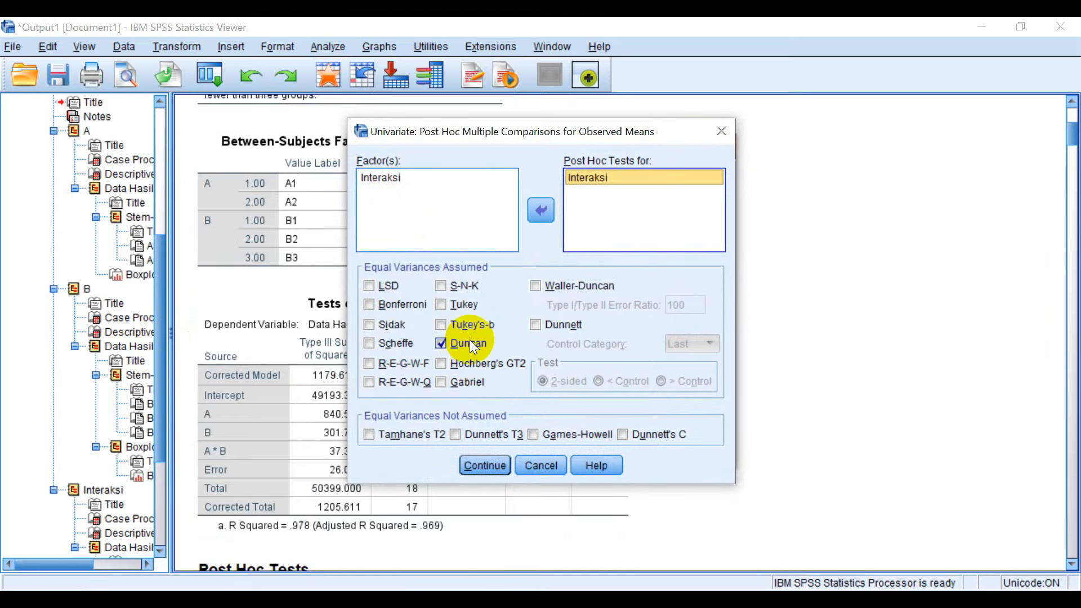
{"action": "left_click", "coordinate": [484, 465]}
{"action": "left_click", "coordinate": [448, 451]}
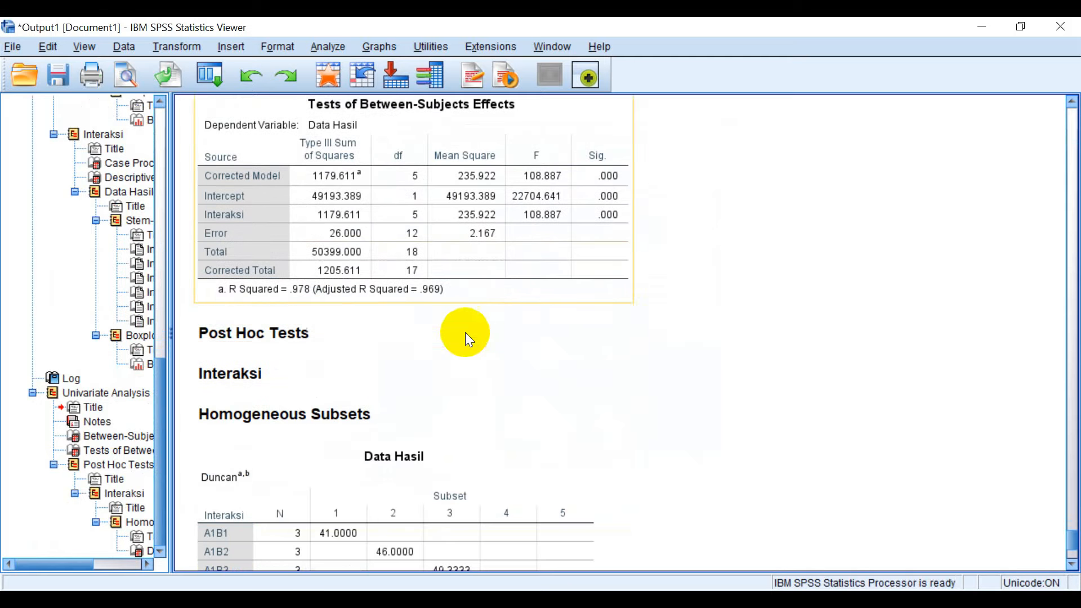
Review the Duncan homogeneous subsets for Interaksi and the earlier Explore Descriptives tables in the output
{"action": "scroll", "coordinate": [462, 322], "scroll_direction": "down", "scroll_amount": 3}
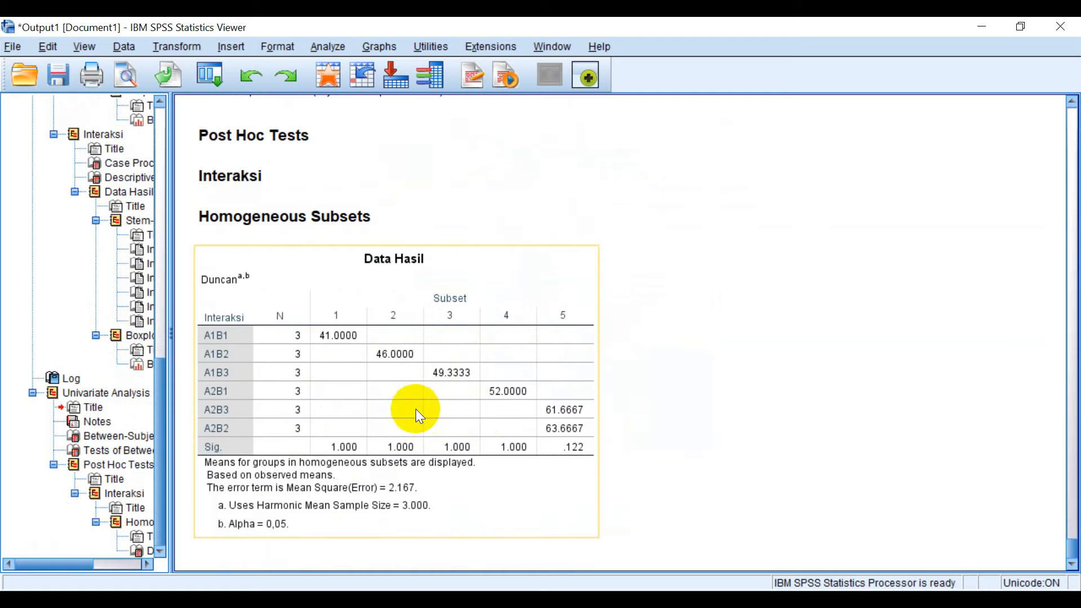
{"action": "scroll", "coordinate": [427, 389], "scroll_direction": "up", "scroll_amount": 15}
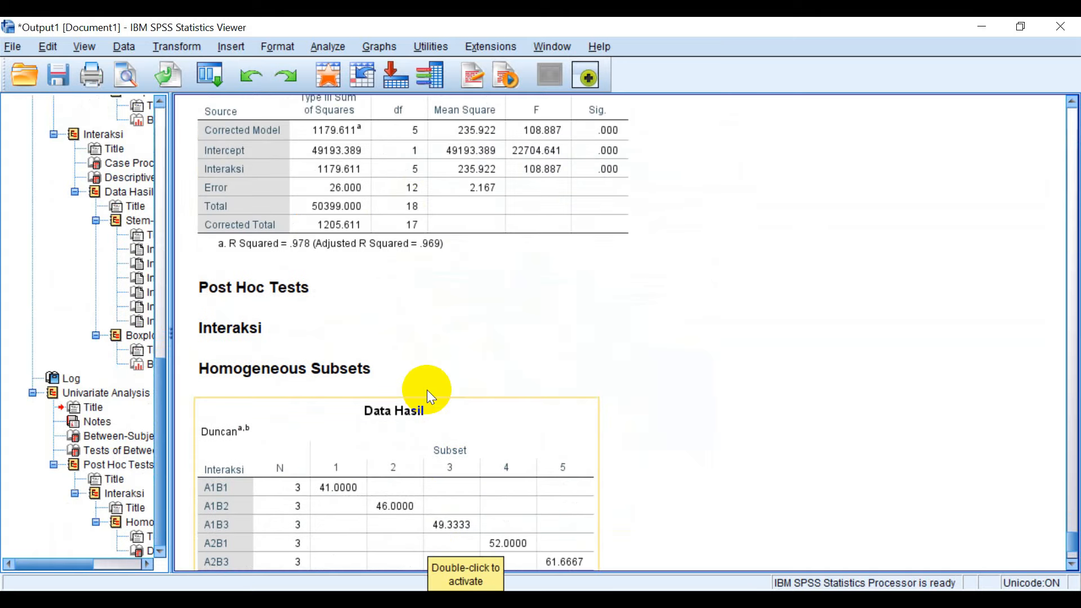
{"action": "scroll", "coordinate": [425, 389], "scroll_direction": "up", "scroll_amount": 15}
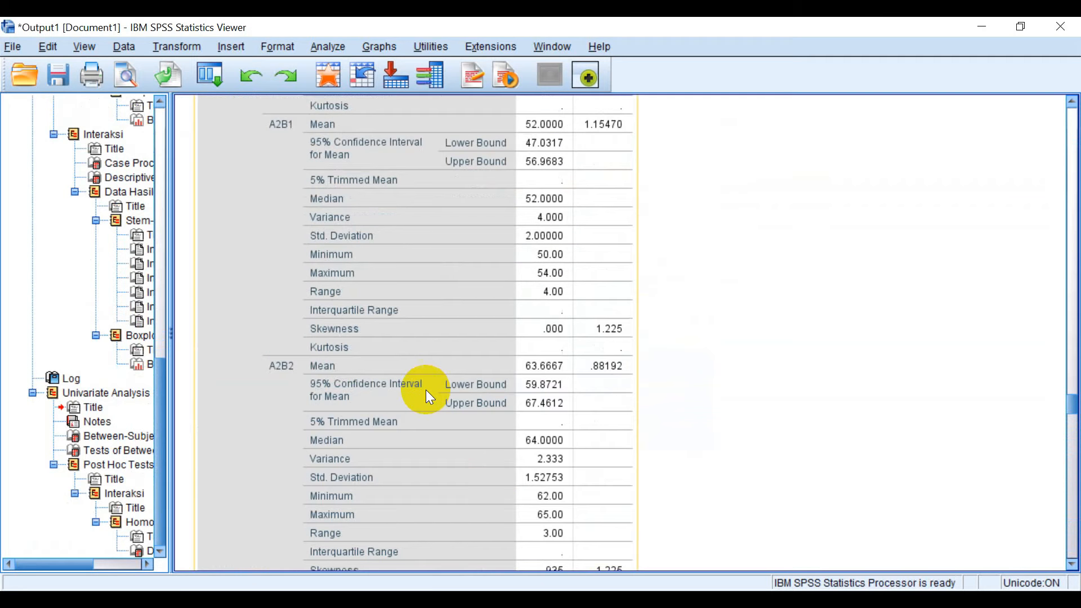
{"action": "scroll", "coordinate": [426, 390], "scroll_direction": "up", "scroll_amount": 15}
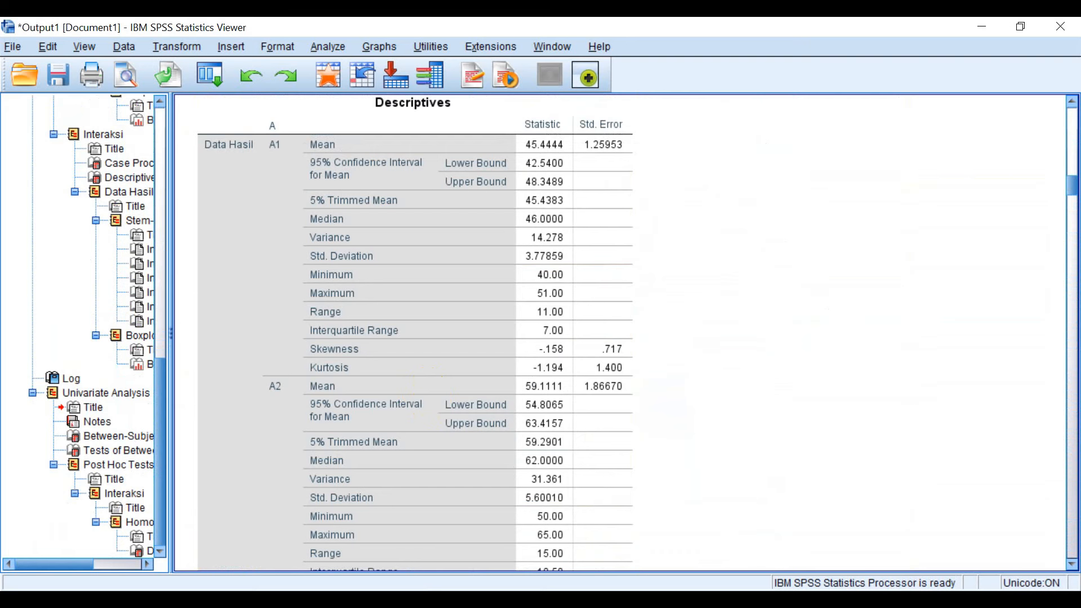
Shrink the output viewer to a smaller window, move it aside, and switch to the Excel workbook Book1 beside it
{"action": "left_click", "coordinate": [1021, 27]}
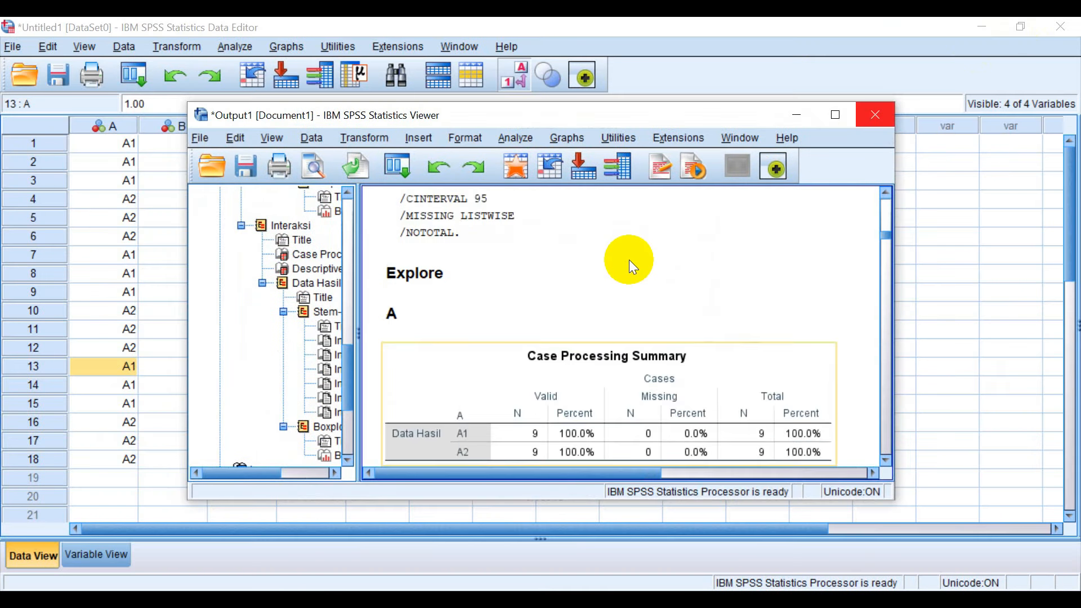
{"action": "scroll", "coordinate": [629, 259], "scroll_direction": "up", "scroll_amount": 2}
{"action": "left_click_drag", "start_coordinate": [654, 113], "coordinate": [341, 103]}
{"action": "scroll", "coordinate": [386, 292], "scroll_direction": "up", "scroll_amount": 10}
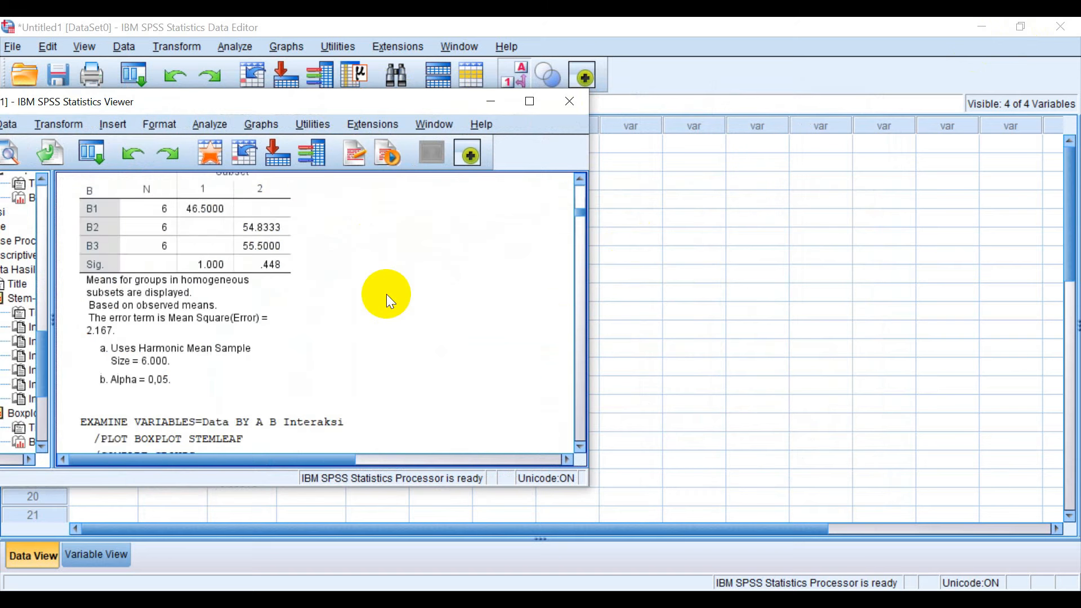
{"action": "scroll", "coordinate": [386, 293], "scroll_direction": "down", "scroll_amount": 10}
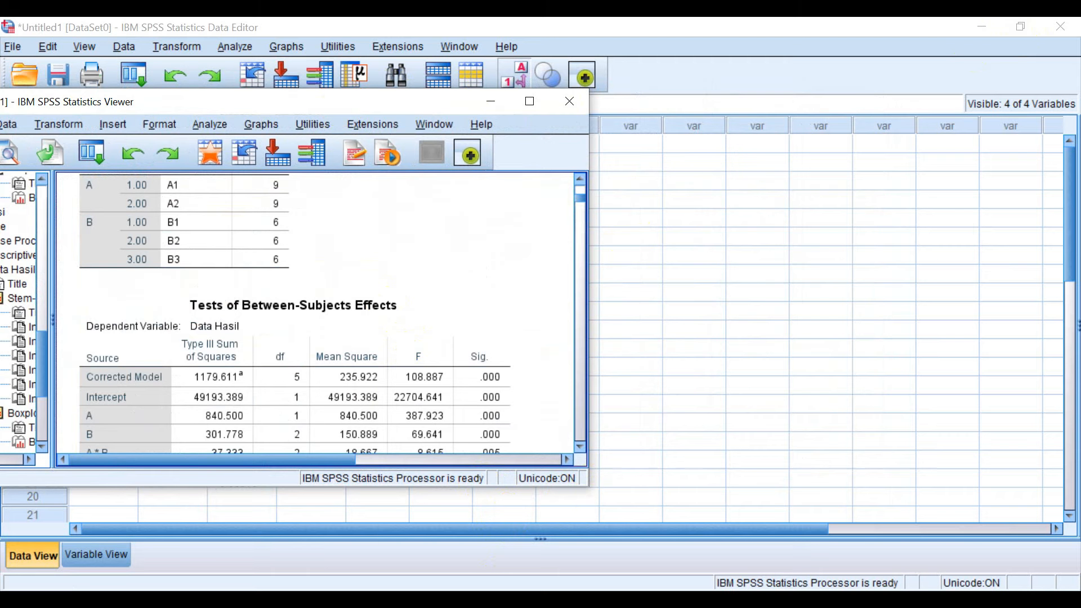
{"action": "key", "text": "alt+Tab"}
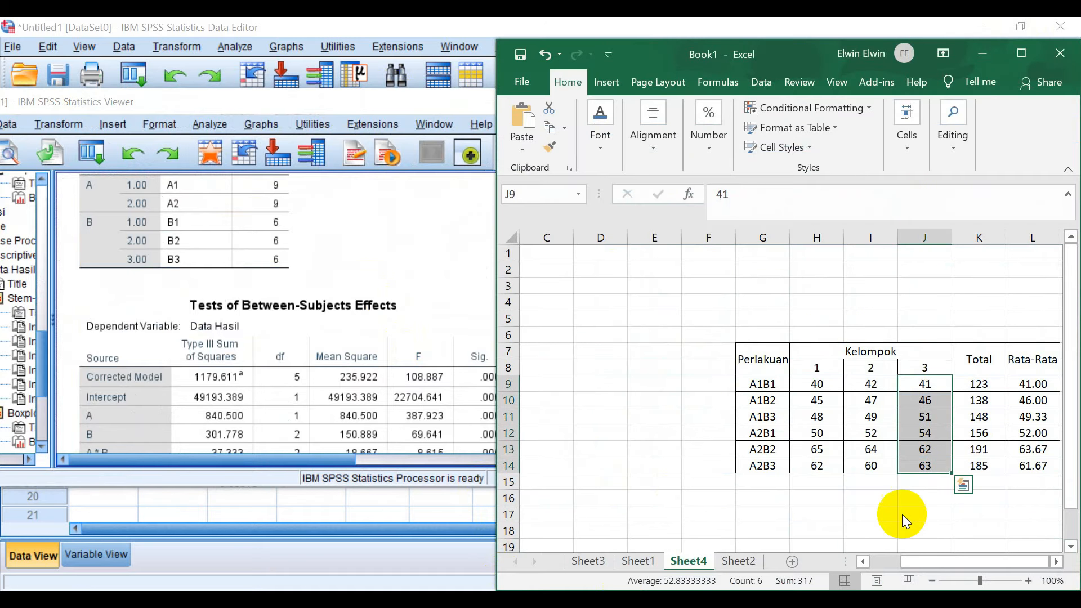
Enter the heading Faktor A in cell G18 of Sheet4, below the treatment data table
{"action": "scroll", "coordinate": [819, 371], "scroll_direction": "down", "scroll_amount": 2}
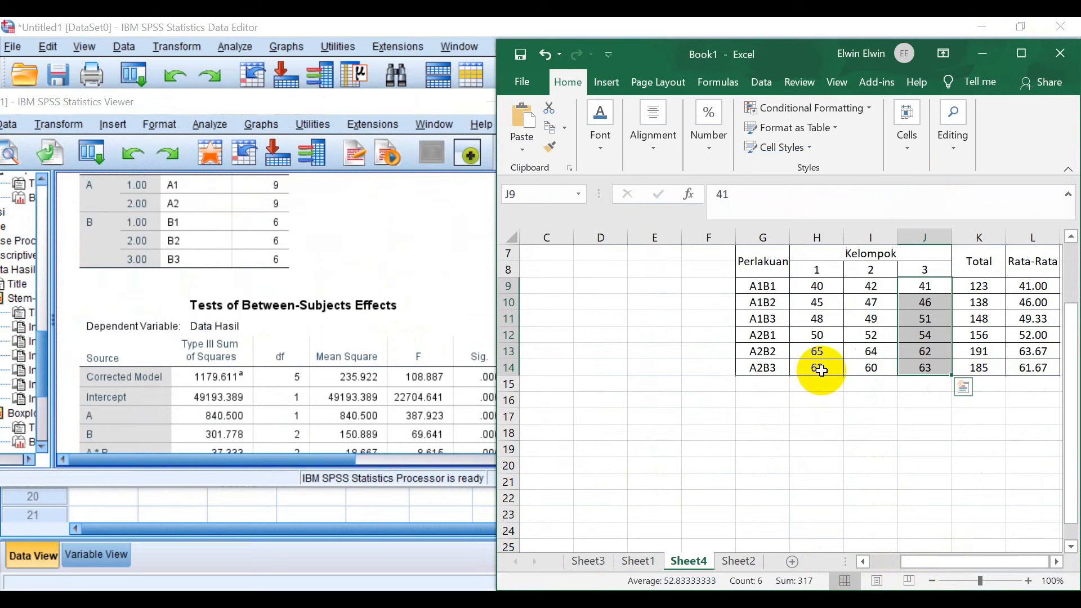
{"action": "left_click", "coordinate": [873, 456]}
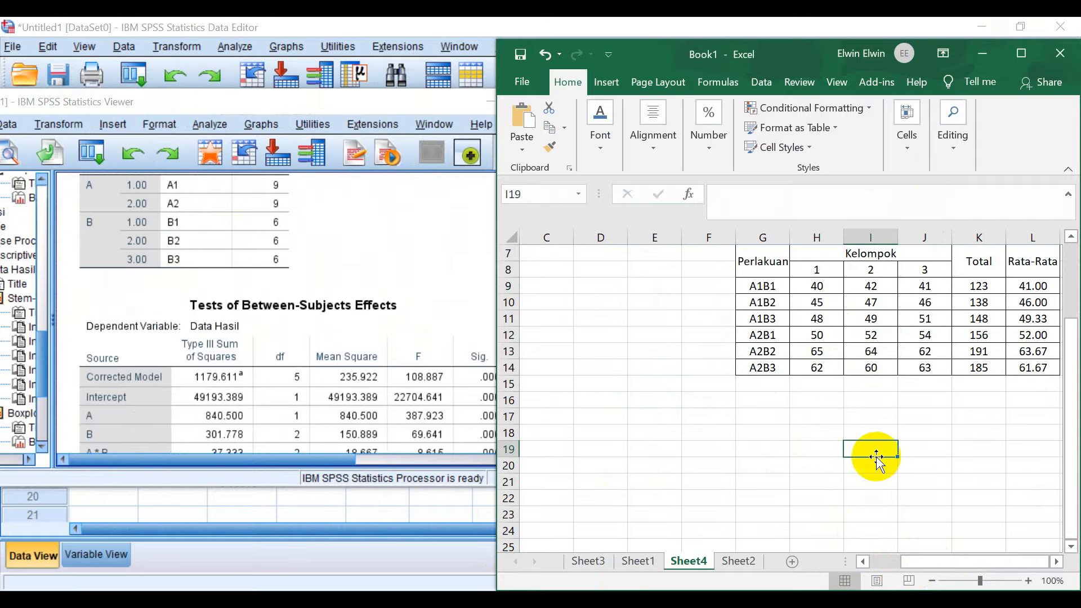
{"action": "key", "text": "Right"}
{"action": "key", "text": "Right"}
{"action": "key", "text": "Right"}
{"action": "key", "text": "Right"}
{"action": "key", "text": "Right"}
{"action": "key", "text": "Right"}
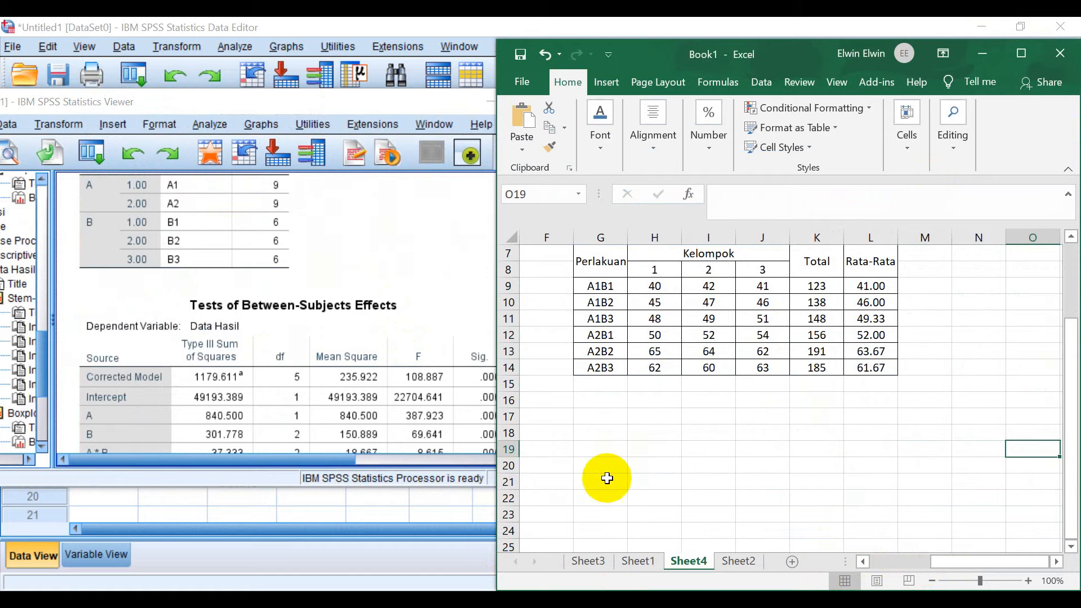
{"action": "left_click", "coordinate": [615, 437]}
{"action": "type", "text": "Fak"}
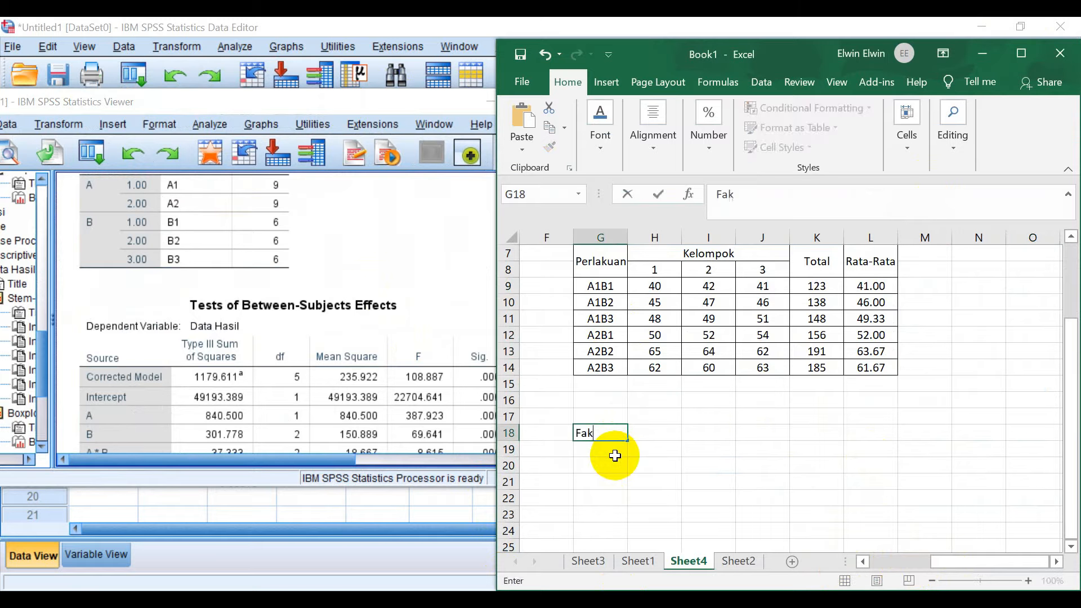
{"action": "type", "text": "tor A"}
{"action": "key", "text": "Return"}
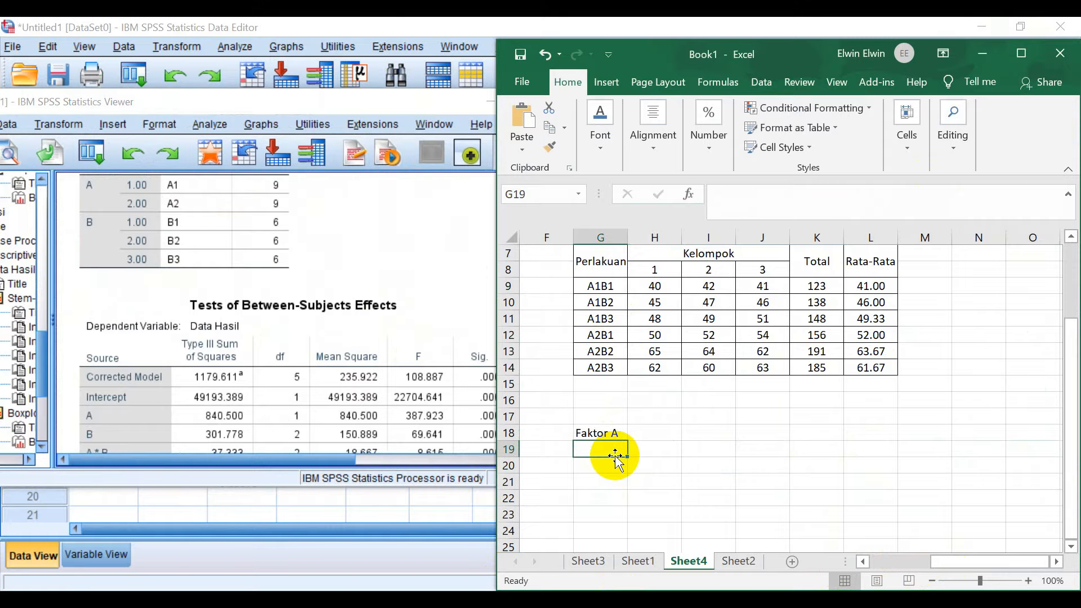
Enter the column headings Perlakuan, Rata-Rata and Notasi in cells G19 to I19
{"action": "type", "text": "Pe"}
{"action": "type", "text": "kuab"}
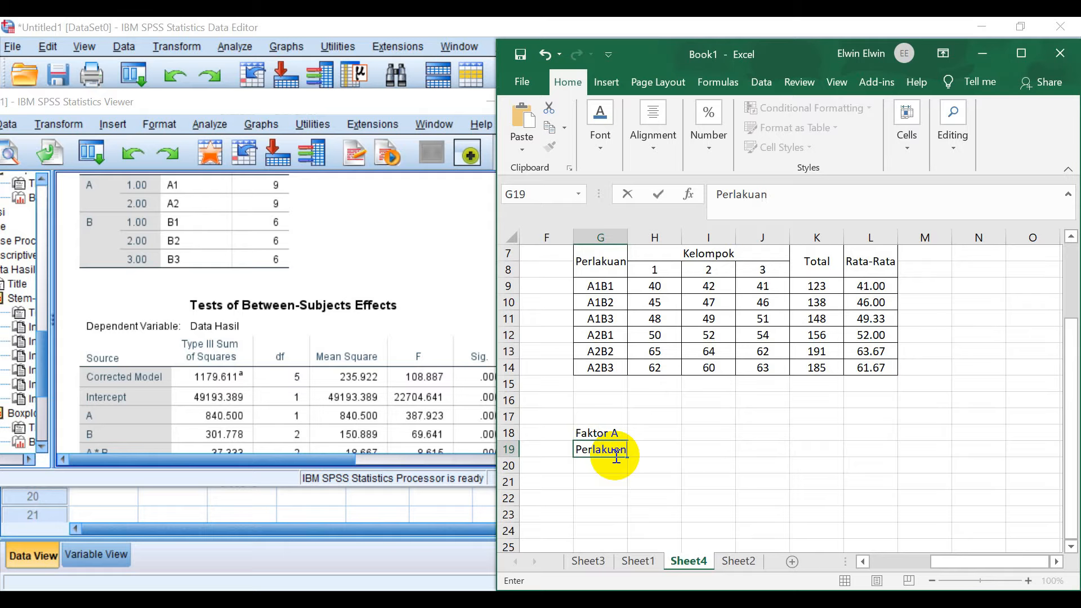
{"action": "key", "text": "Tab"}
{"action": "type", "text": "Rata-Rata"}
{"action": "key", "text": "Tab"}
{"action": "type", "text": "Notaso"}
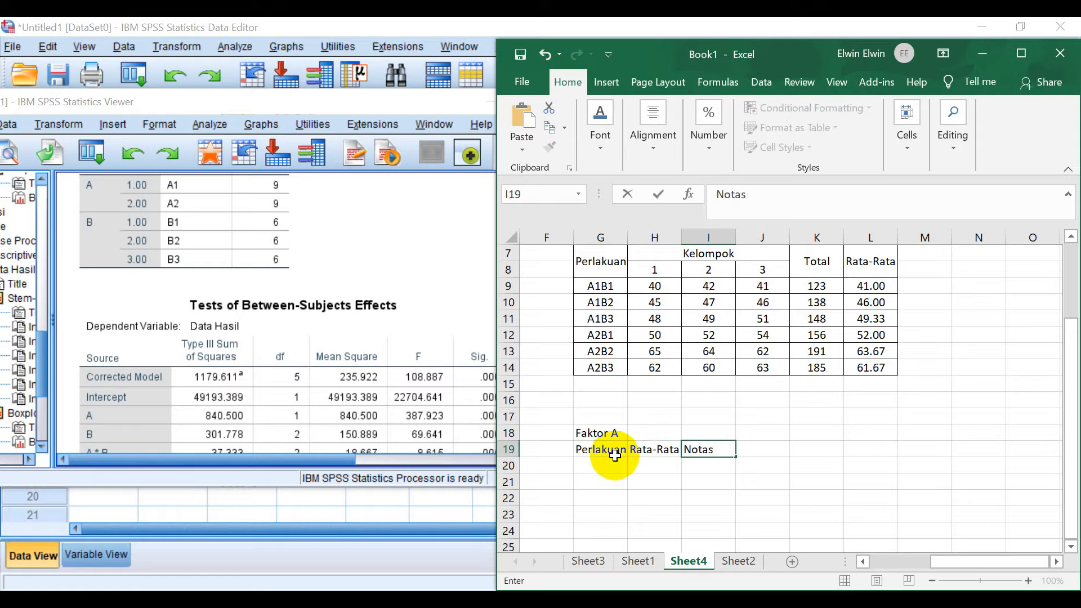
{"action": "key", "text": "Return"}
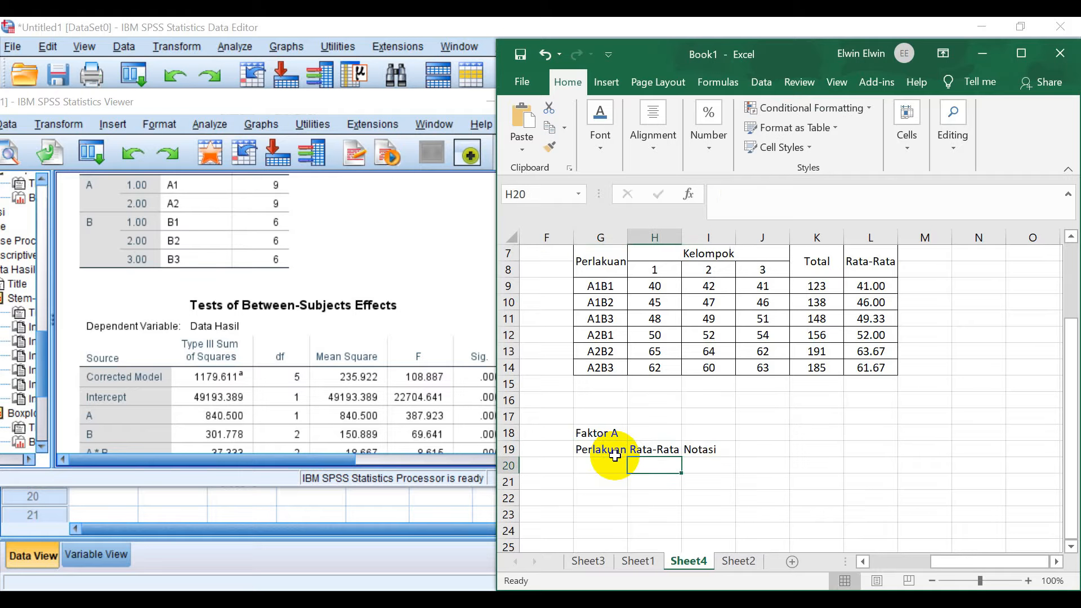
Find the A1 mean in the SPSS Descriptives table and enter A1 with 45.44 in row 20
{"action": "left_click", "coordinate": [620, 467]}
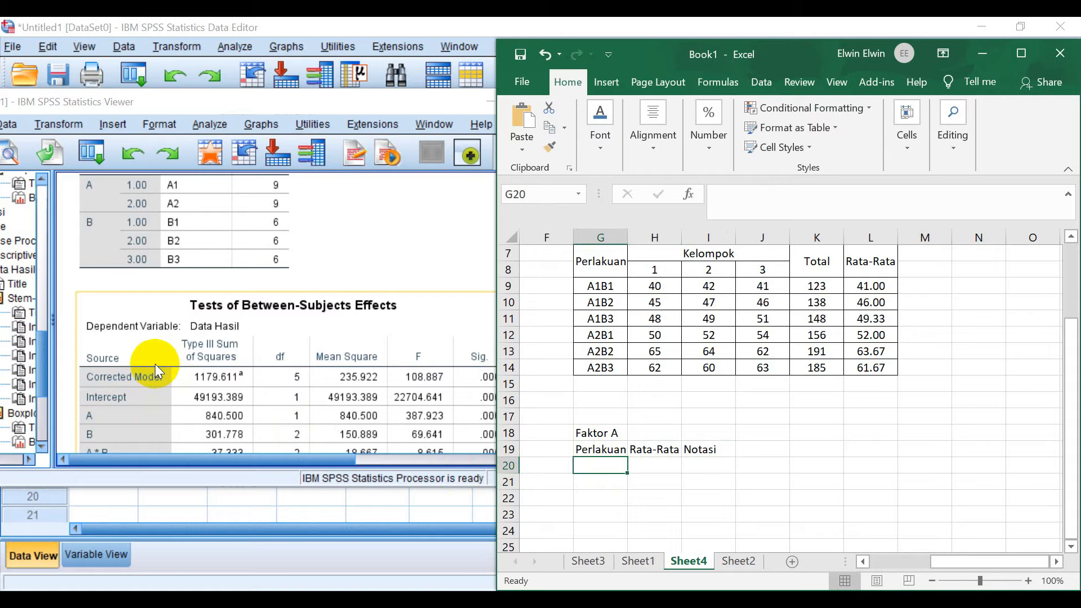
{"action": "scroll", "coordinate": [154, 364], "scroll_direction": "down", "scroll_amount": 15}
{"action": "scroll", "coordinate": [161, 359], "scroll_direction": "down", "scroll_amount": 10}
{"action": "scroll", "coordinate": [211, 323], "scroll_direction": "up", "scroll_amount": 4}
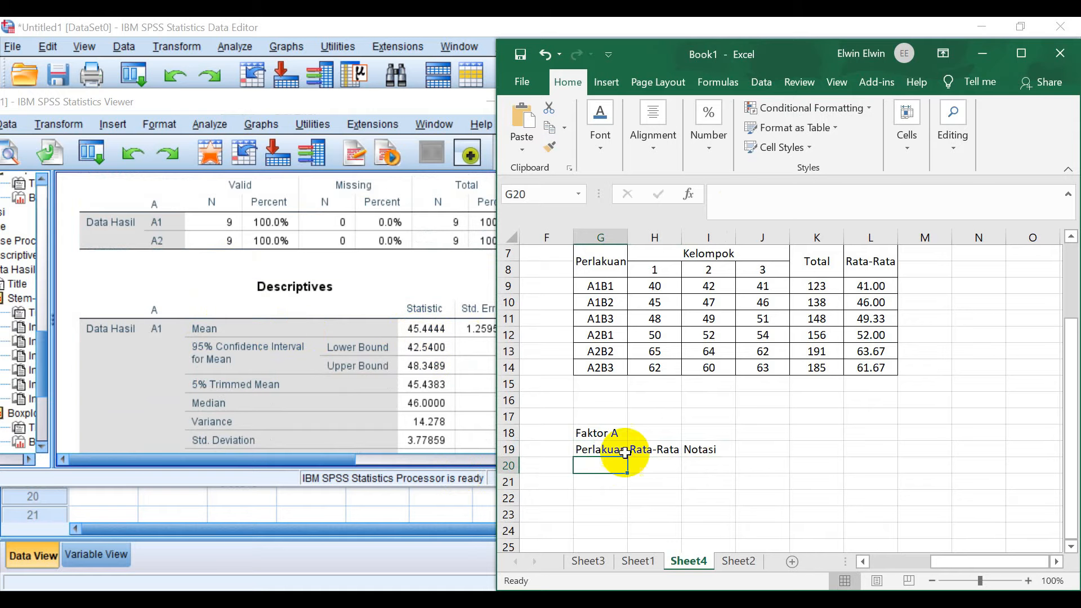
{"action": "type", "text": "A1"}
{"action": "left_click", "coordinate": [655, 463]}
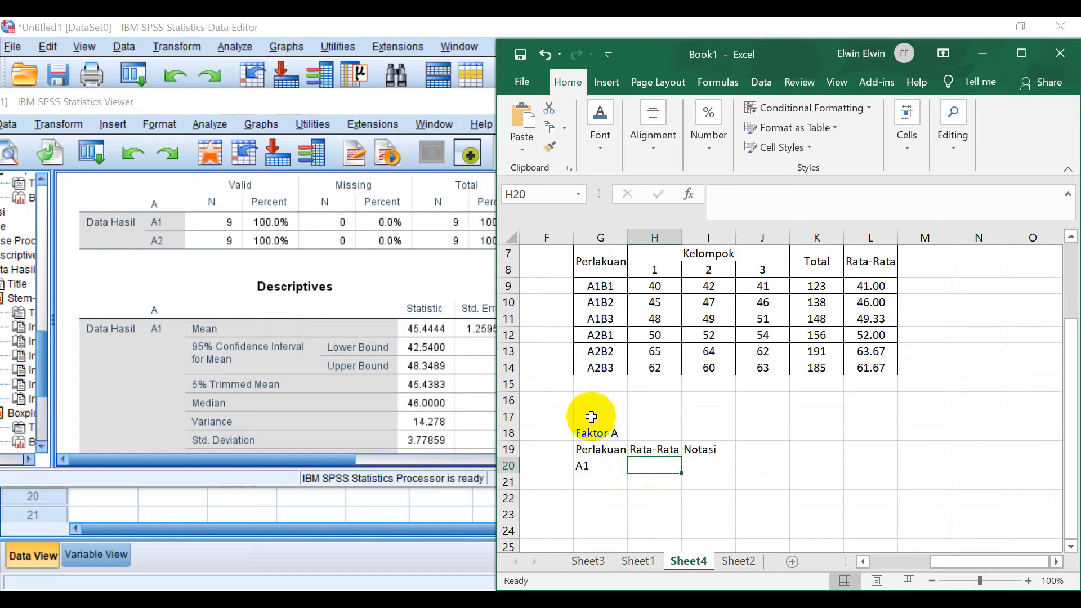
{"action": "type", "text": "45.44"}
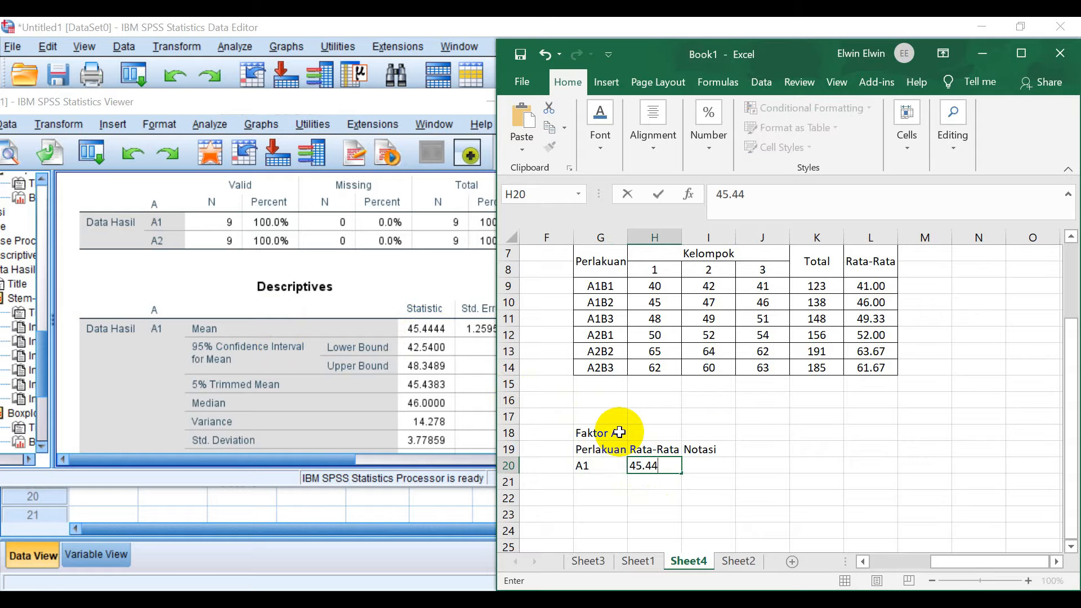
Enter A2 in row 21 with its mean from the Descriptives table, 59.11
{"action": "left_click", "coordinate": [618, 480]}
{"action": "type", "text": "A2"}
{"action": "left_click", "coordinate": [647, 476]}
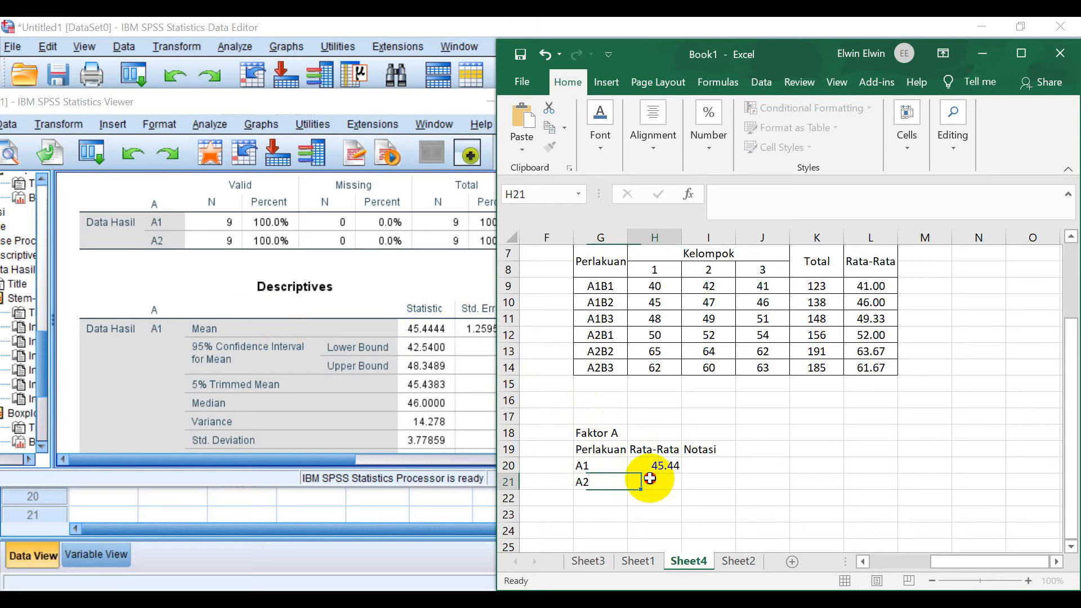
{"action": "scroll", "coordinate": [254, 390], "scroll_direction": "down", "scroll_amount": 5}
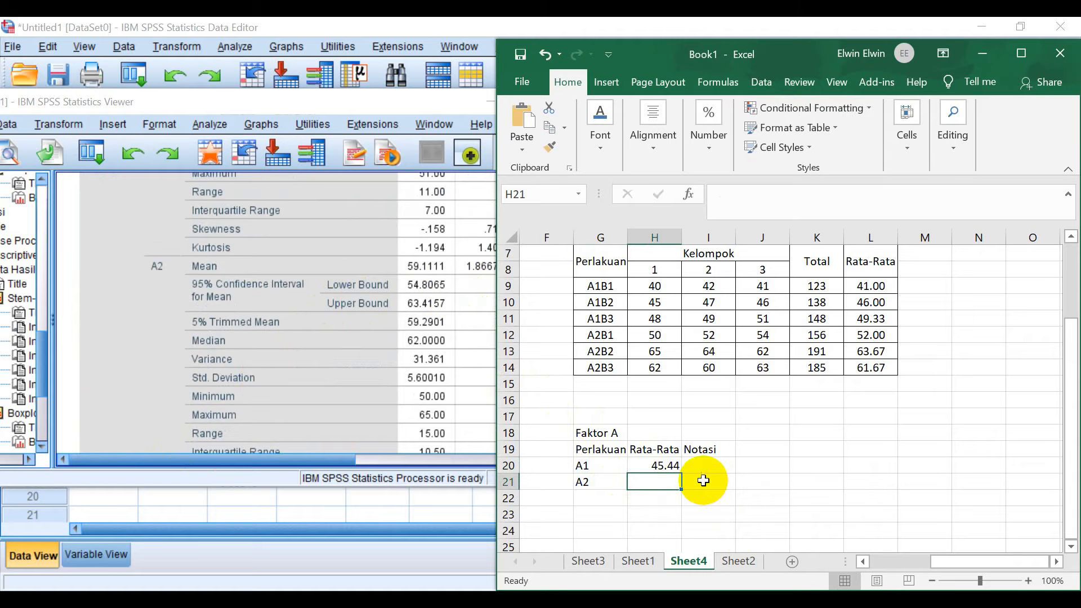
{"action": "type", "text": "59.11"}
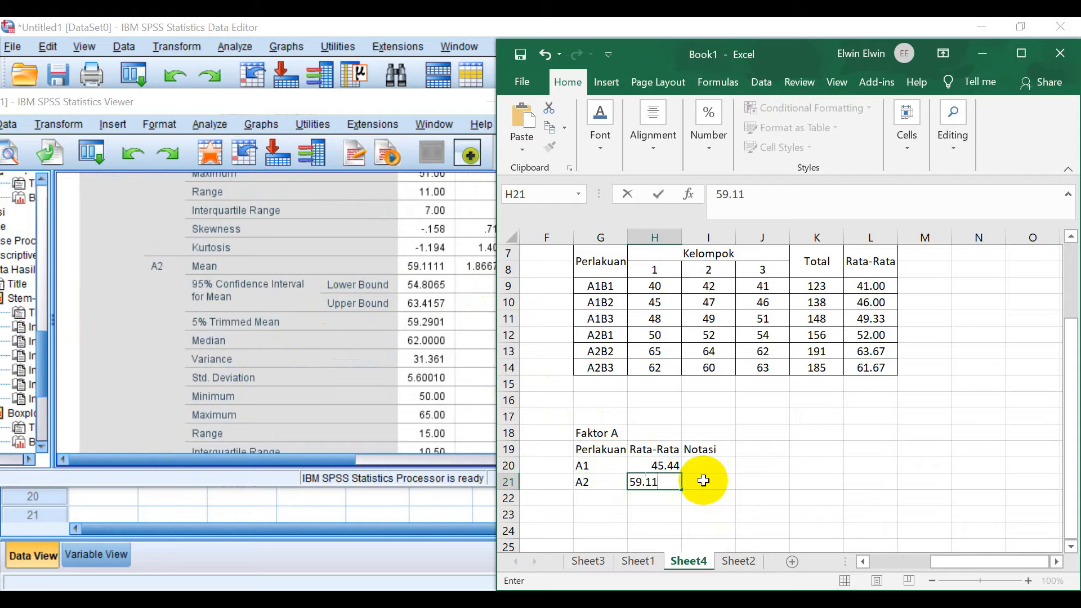
{"action": "left_click", "coordinate": [716, 479]}
Check the significance of A in the between-subjects effects table and enter notation a for A1 and b for A2
{"action": "scroll", "coordinate": [344, 364], "scroll_direction": "up", "scroll_amount": 10}
{"action": "scroll", "coordinate": [341, 362], "scroll_direction": "down", "scroll_amount": 10}
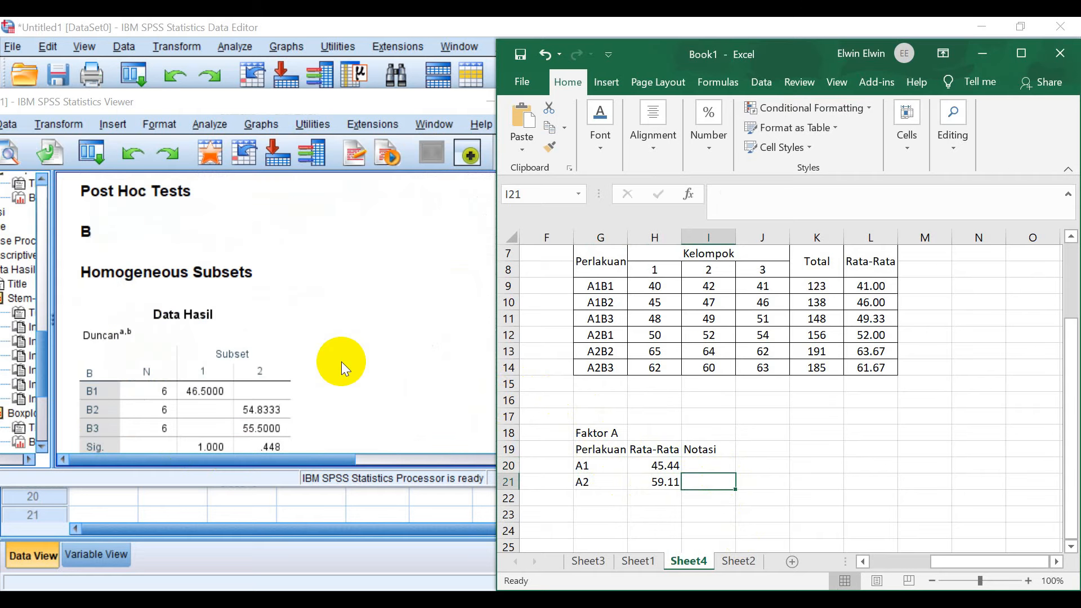
{"action": "scroll", "coordinate": [342, 361], "scroll_direction": "up", "scroll_amount": 6}
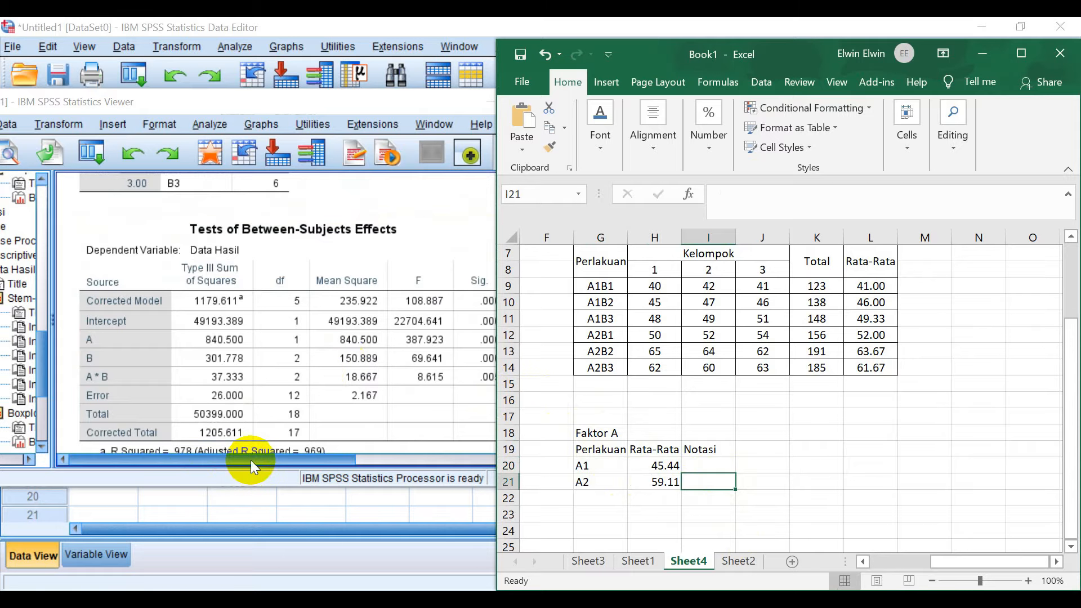
{"action": "left_click_drag", "start_coordinate": [251, 460], "coordinate": [260, 463]}
{"action": "left_click", "coordinate": [434, 359]}
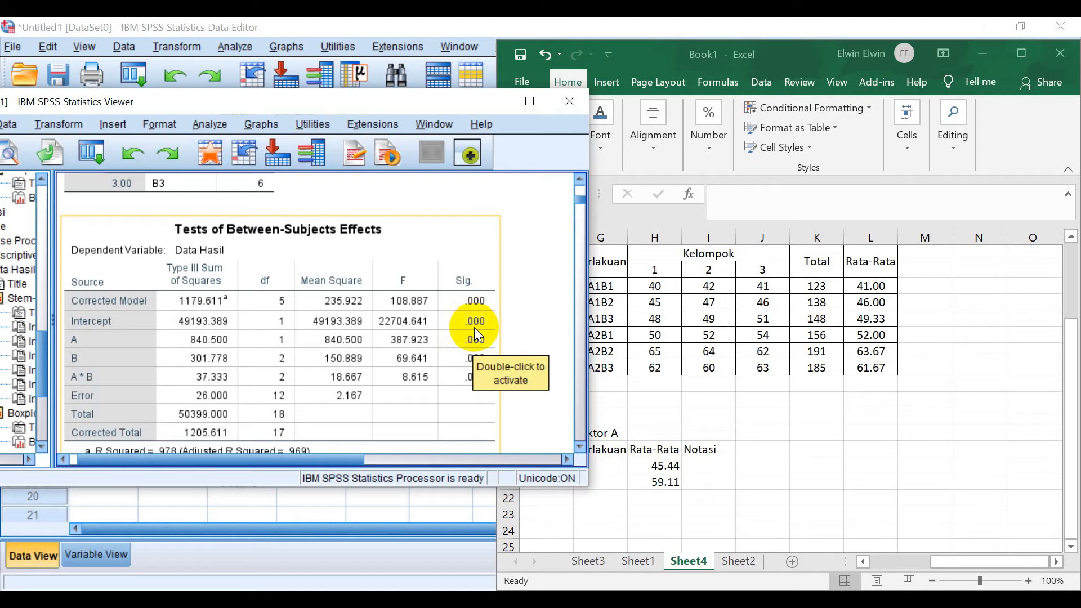
{"action": "left_click", "coordinate": [713, 474]}
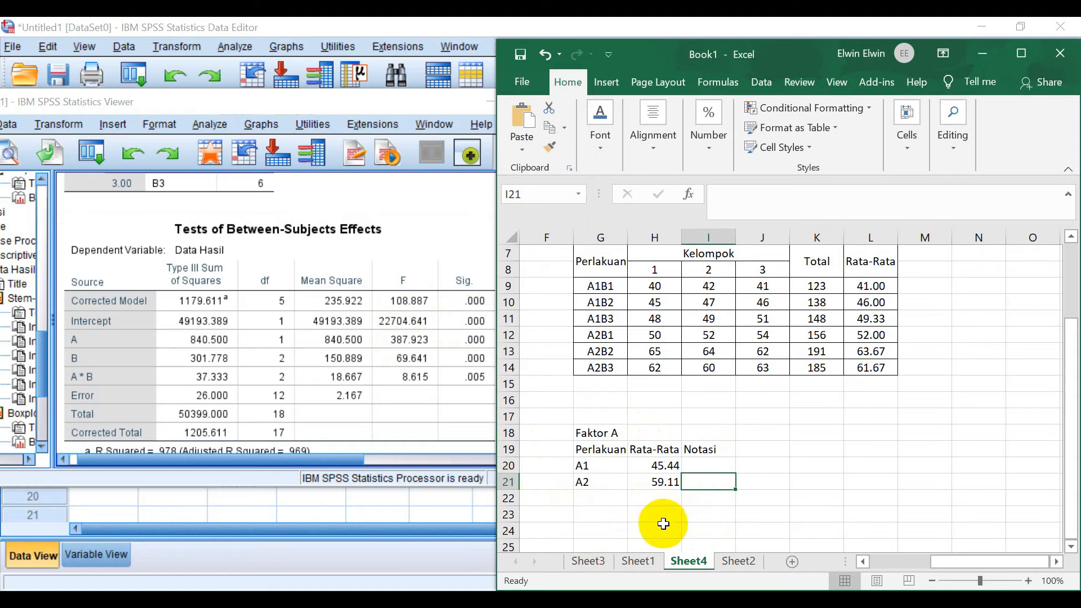
{"action": "left_click", "coordinate": [706, 464]}
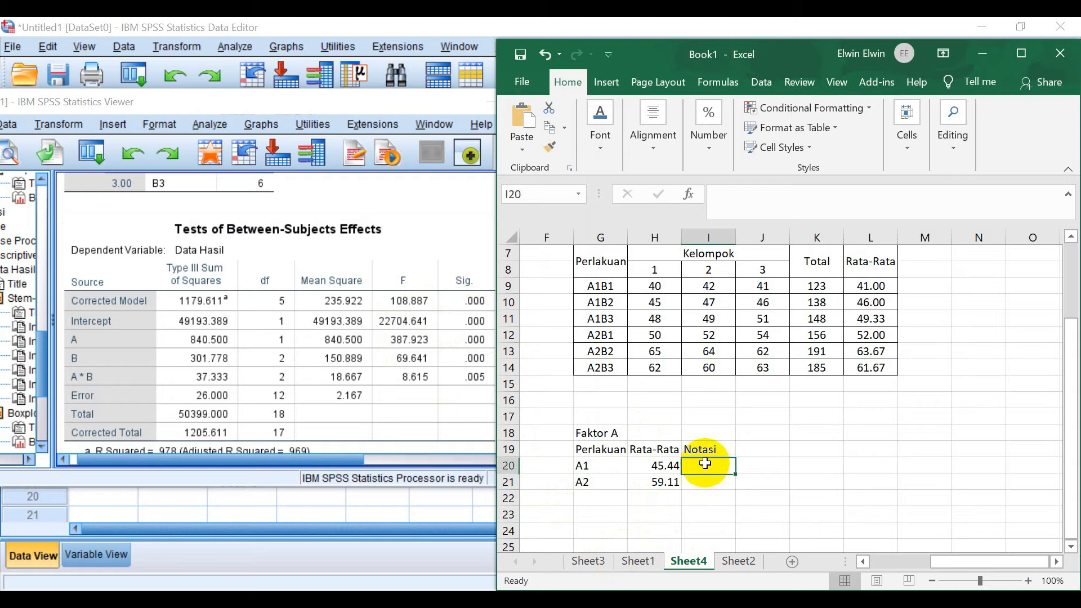
{"action": "type", "text": "a"}
{"action": "key", "text": "Return"}
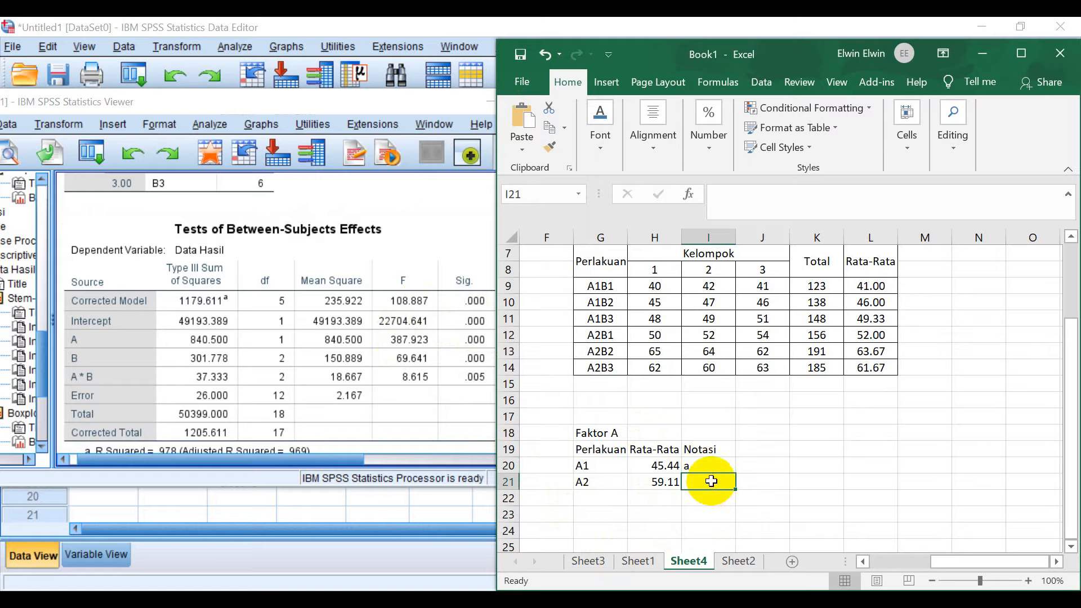
{"action": "type", "text": "b"}
{"action": "key", "text": "Return"}
{"action": "left_click_drag", "start_coordinate": [599, 449], "coordinate": [688, 478]}
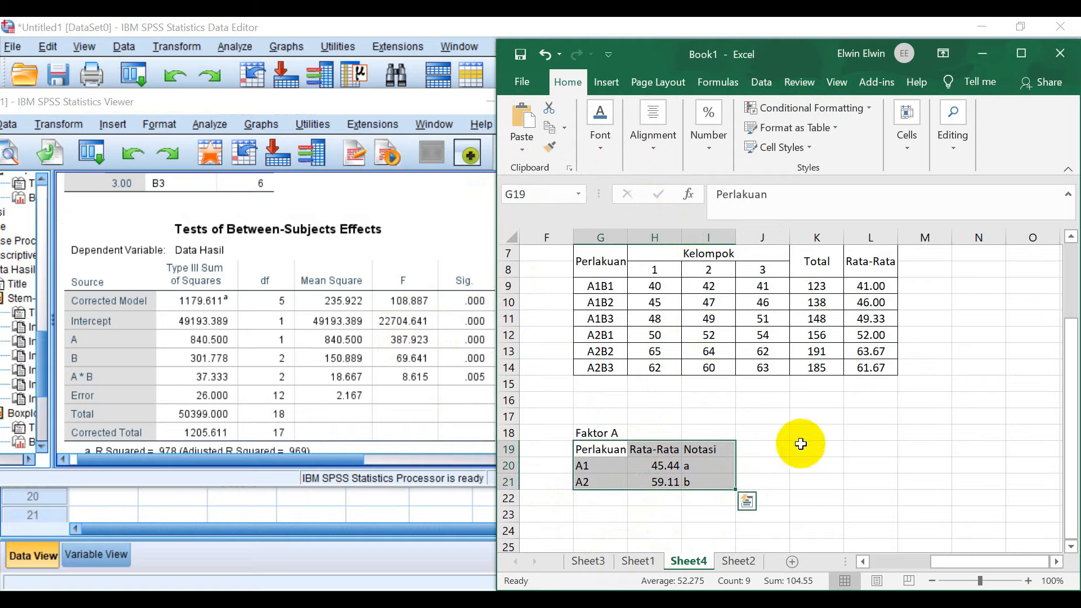
{"action": "left_click", "coordinate": [757, 464]}
Enter the heading Faktor B in cell G23 and bring up the Duncan table for B in the SPSS output
{"action": "scroll", "coordinate": [732, 459], "scroll_direction": "down", "scroll_amount": 2}
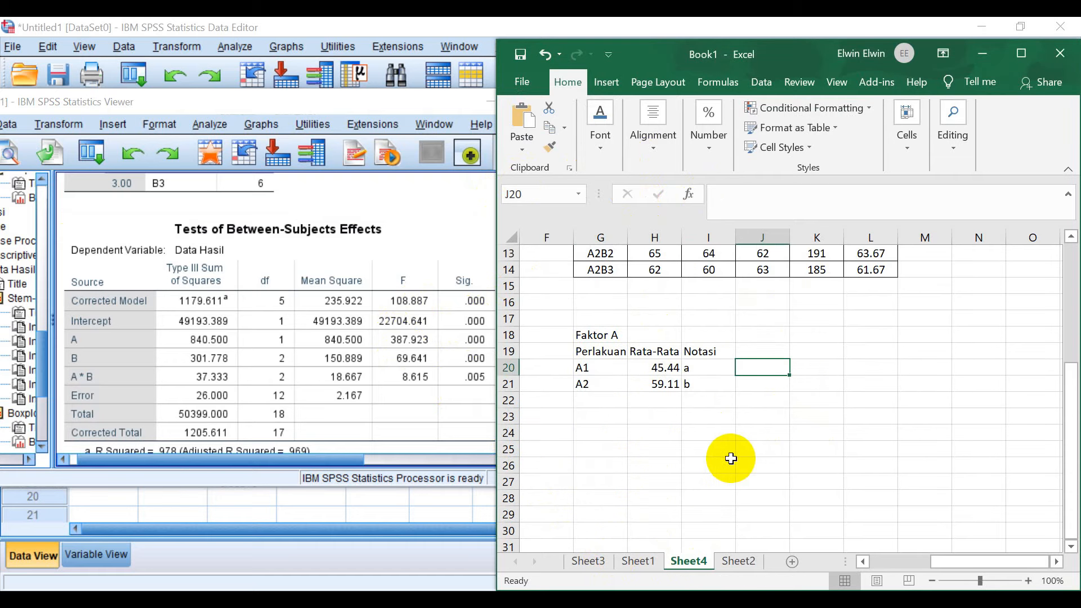
{"action": "left_click", "coordinate": [608, 419]}
{"action": "type", "text": "Fak"}
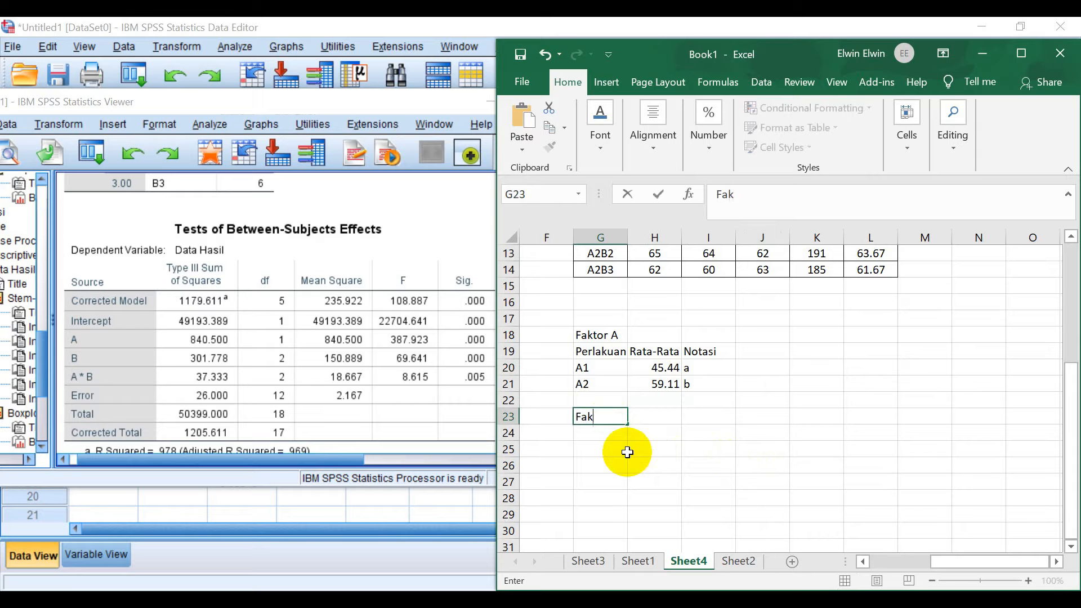
{"action": "type", "text": "tor B"}
{"action": "key", "text": "Return"}
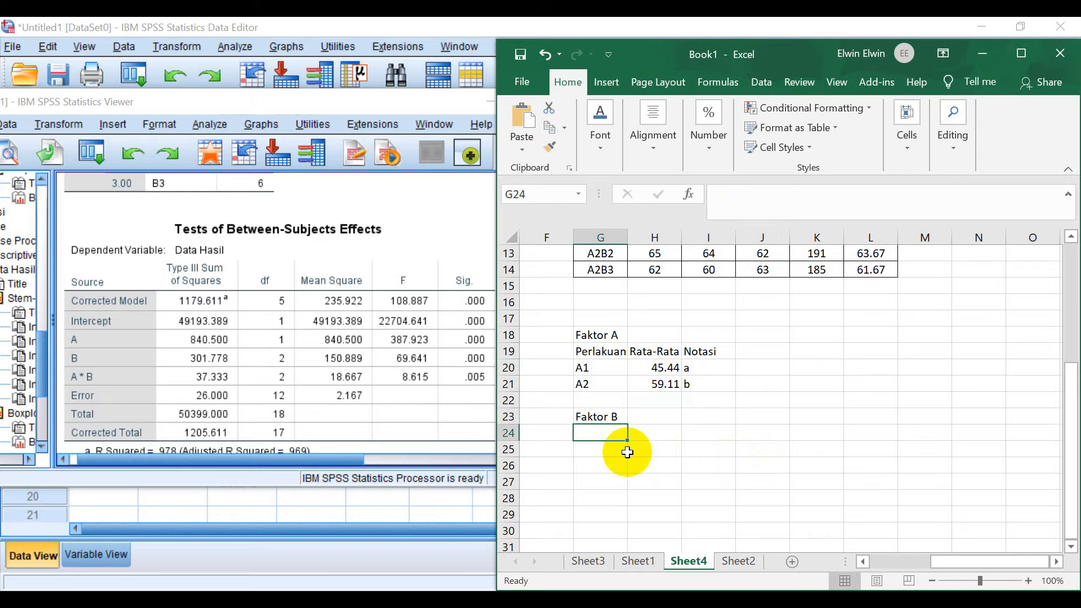
{"action": "scroll", "coordinate": [279, 304], "scroll_direction": "down", "scroll_amount": 10}
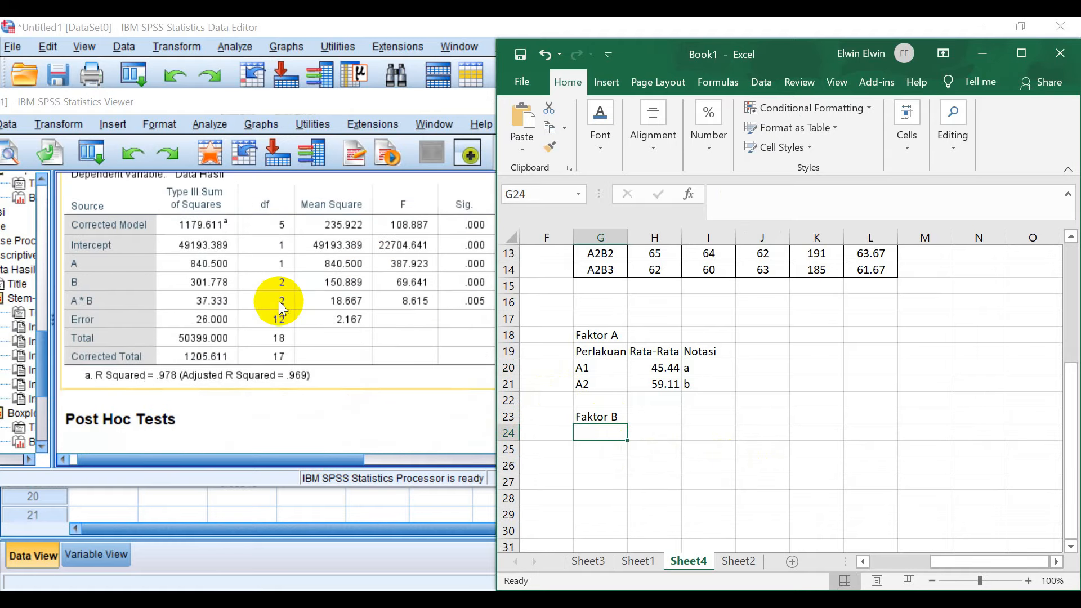
{"action": "scroll", "coordinate": [279, 301], "scroll_direction": "up", "scroll_amount": 2}
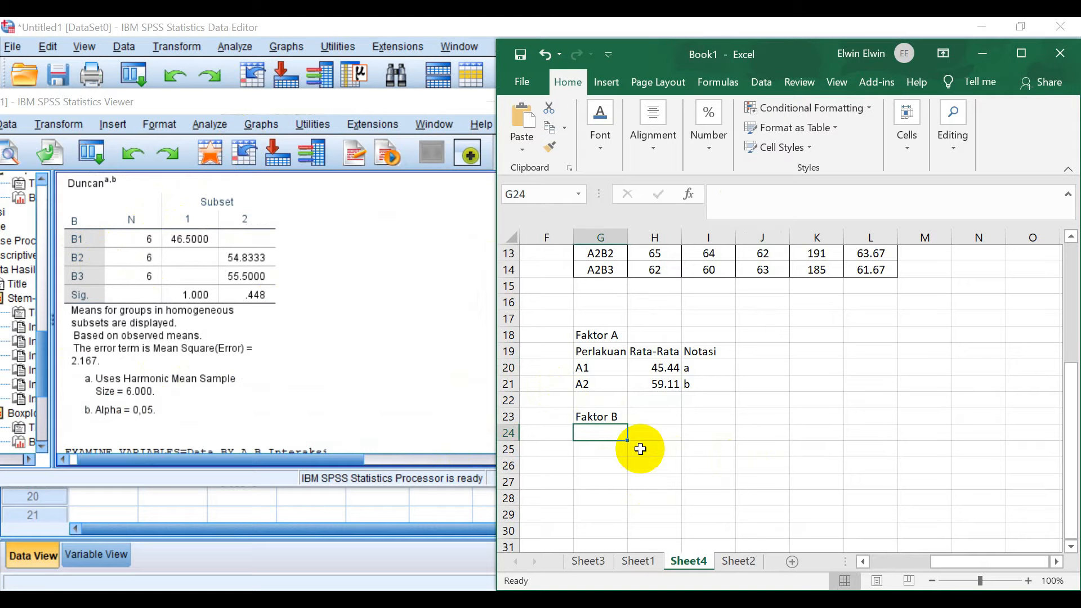
Enter the column headings Perlakuan, Rata-Rata and Notasi in row 24 under Faktor B
{"action": "type", "text": "Perlakuan"}
{"action": "key", "text": "Tab"}
{"action": "type", "text": "Rata-Rata"}
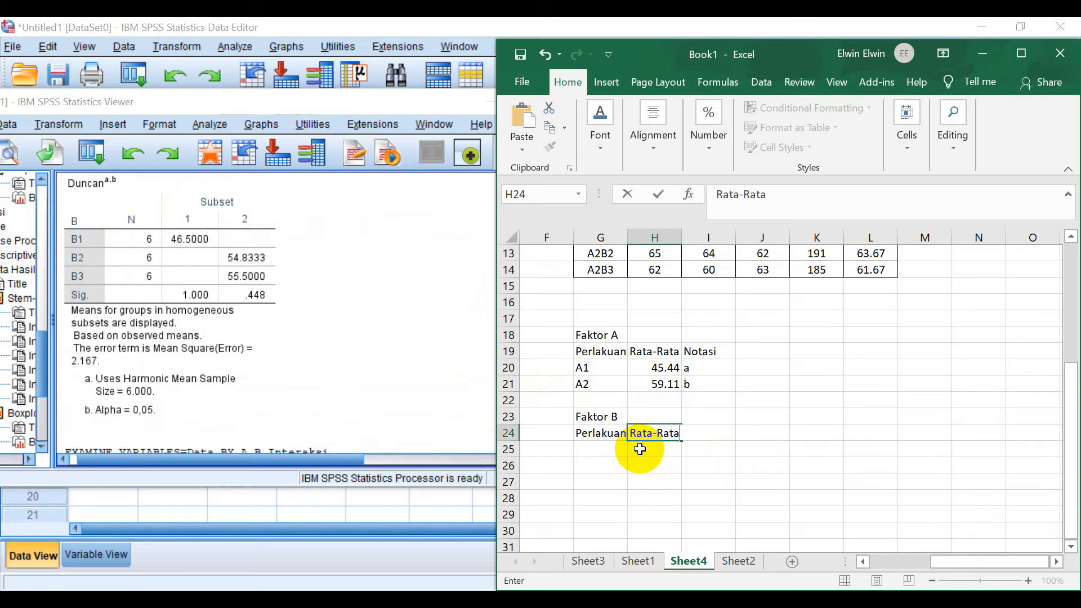
{"action": "key", "text": "Tab"}
{"action": "type", "text": "Notasi"}
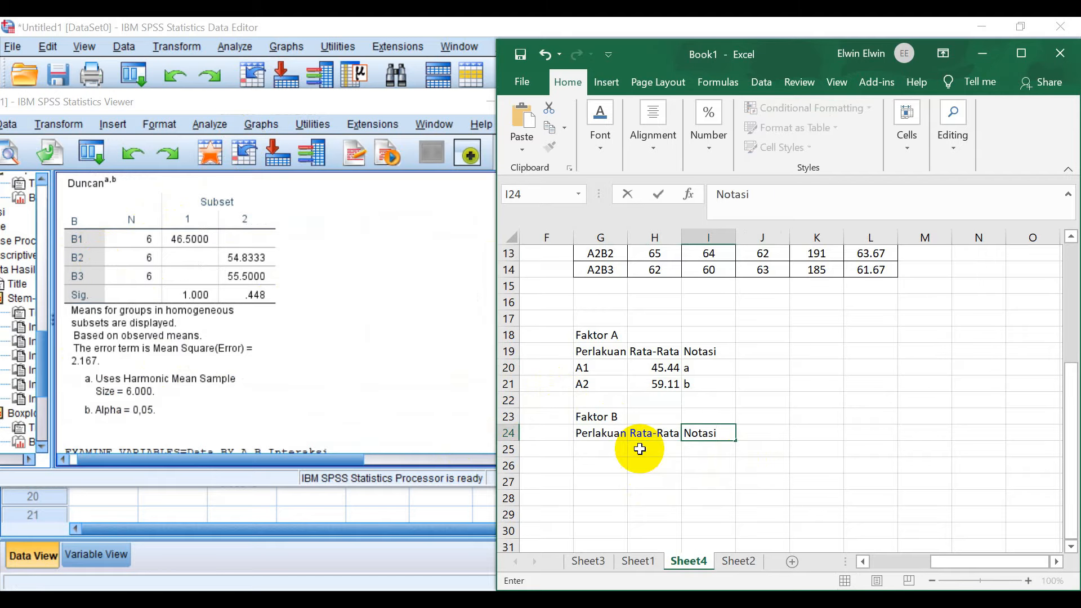
Enter B1 in row 25 with its Duncan table mean, 46.50, and notation a
{"action": "left_click", "coordinate": [640, 449]}
{"action": "key", "text": "Left"}
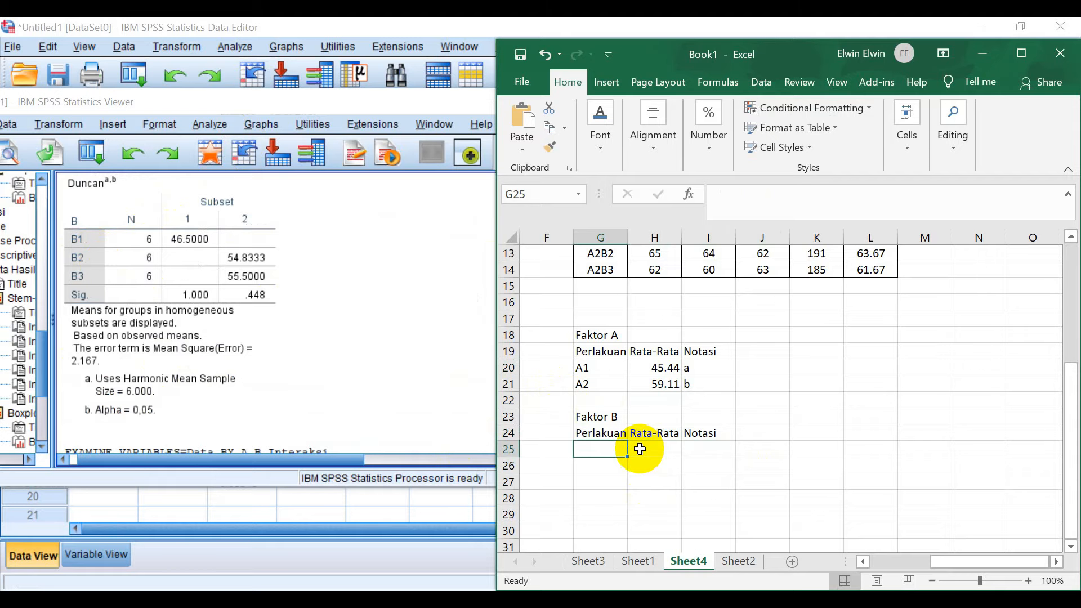
{"action": "type", "text": "B1"}
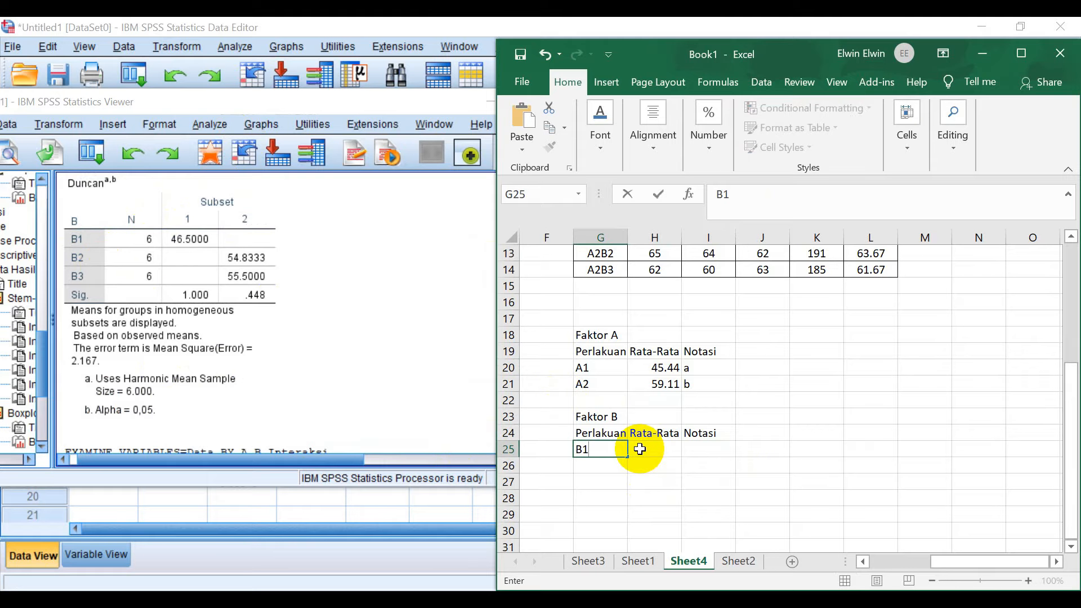
{"action": "key", "text": "Tab"}
{"action": "type", "text": "4"}
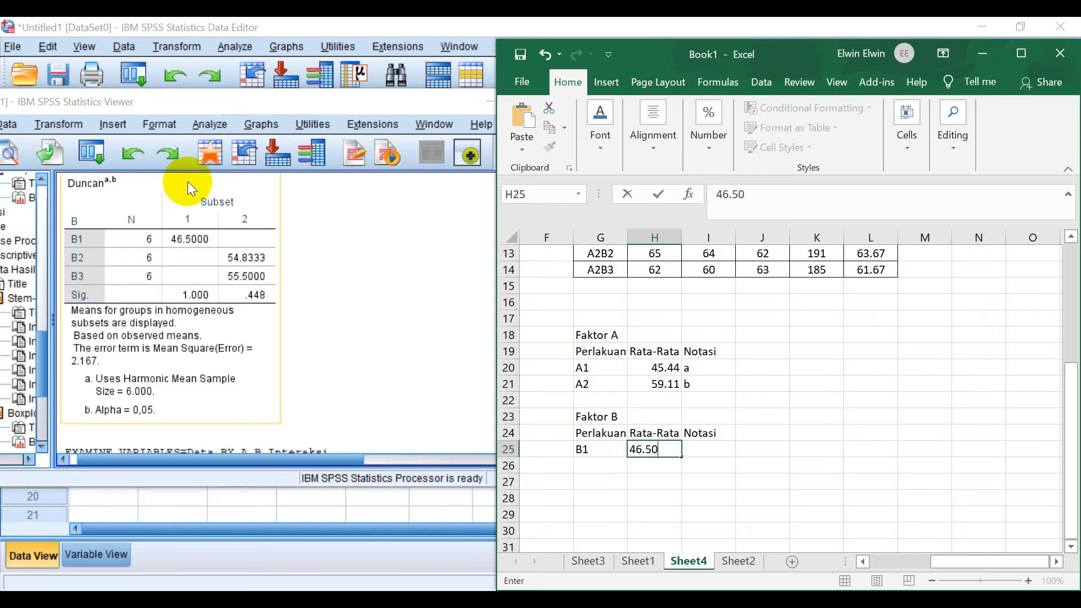
{"action": "type", "text": "6.50"}
{"action": "left_click", "coordinate": [703, 452]}
{"action": "type", "text": "a"}
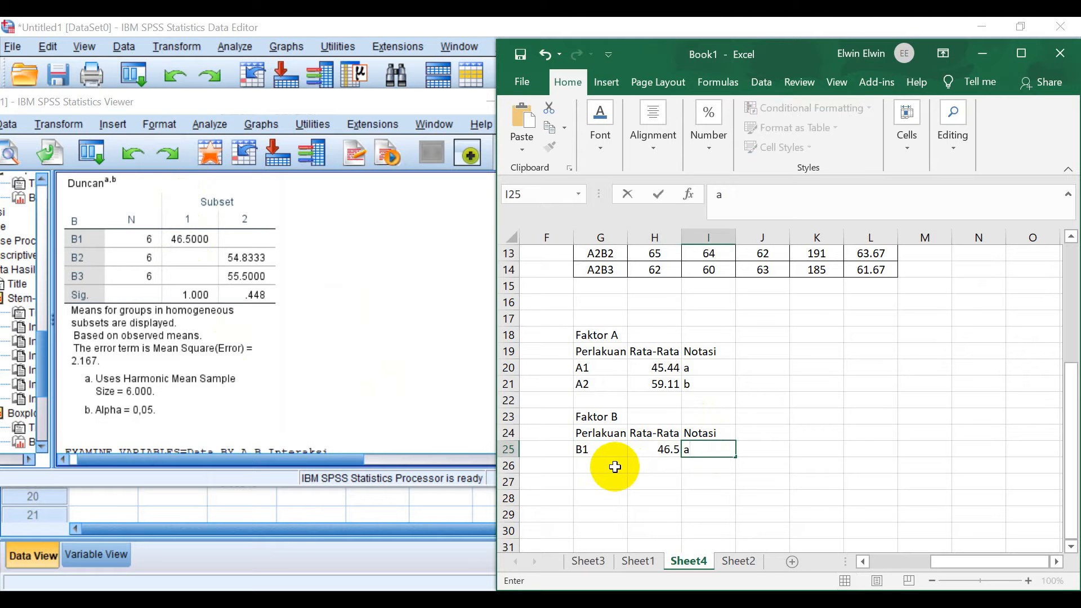
Enter B2 in row 26 with its Duncan table mean, 54.83, and notation b
{"action": "left_click", "coordinate": [615, 467]}
{"action": "type", "text": "B2"}
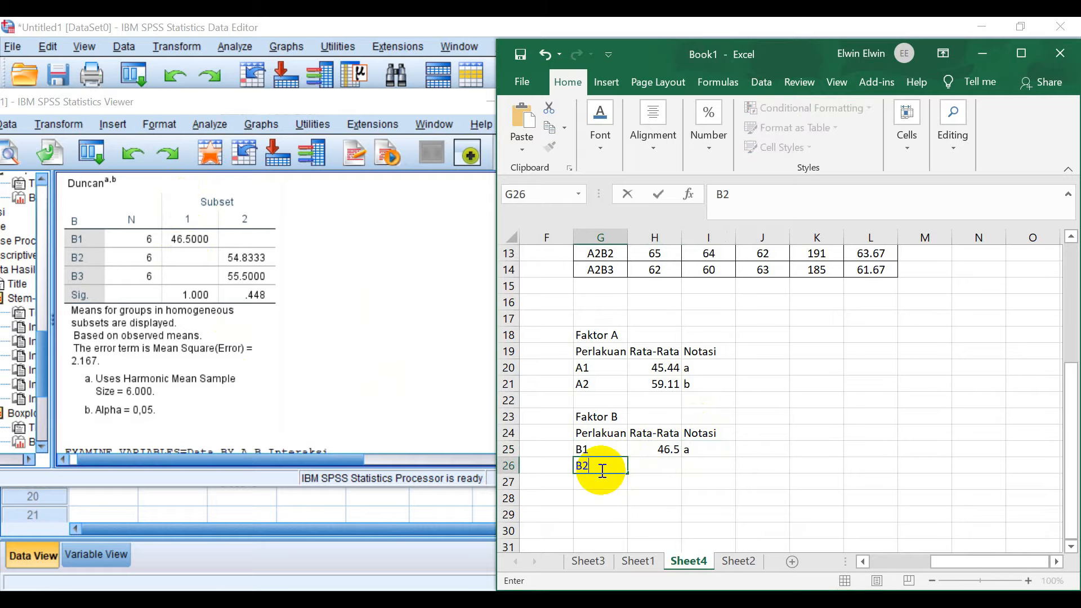
{"action": "key", "text": "Tab"}
{"action": "type", "text": "5"}
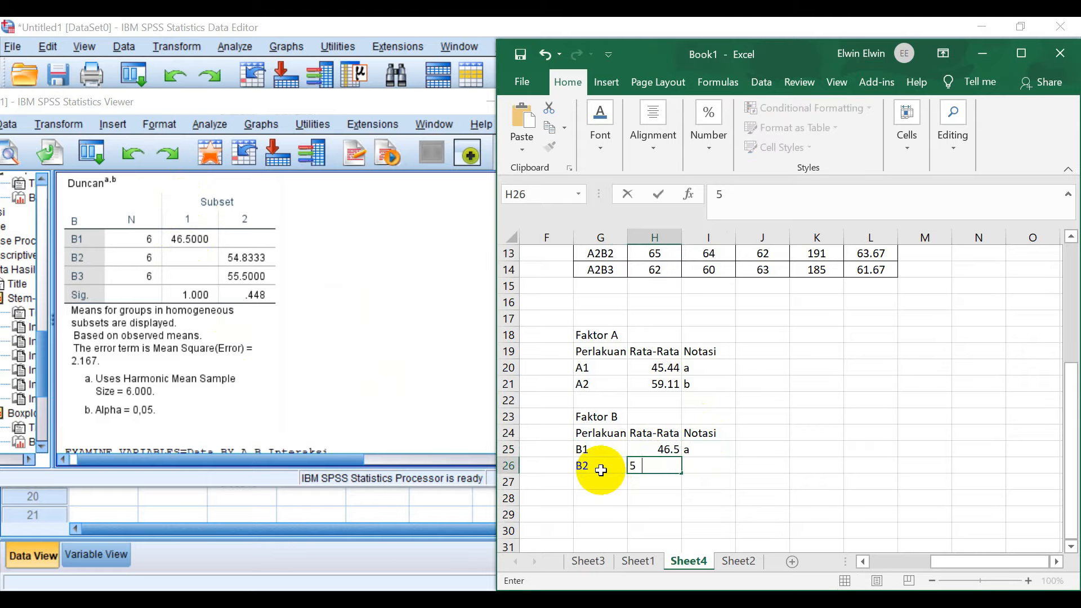
{"action": "type", "text": "4.83"}
{"action": "key", "text": "Tab"}
{"action": "type", "text": "b"}
{"action": "key", "text": "Return"}
Enter B3 in row 27 with its Duncan table mean, 55.50, and notation b
{"action": "key", "text": "Left"}
{"action": "key", "text": "Left"}
{"action": "type", "text": "B3"}
{"action": "key", "text": "Tab"}
{"action": "type", "text": "5"}
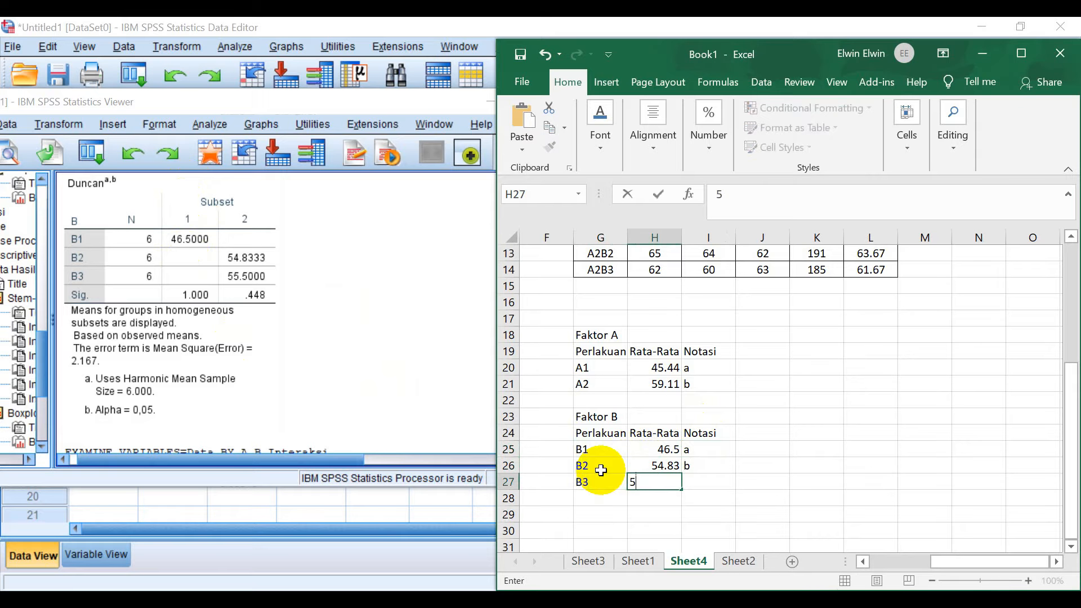
{"action": "type", "text": "5.50"}
{"action": "key", "text": "Tab"}
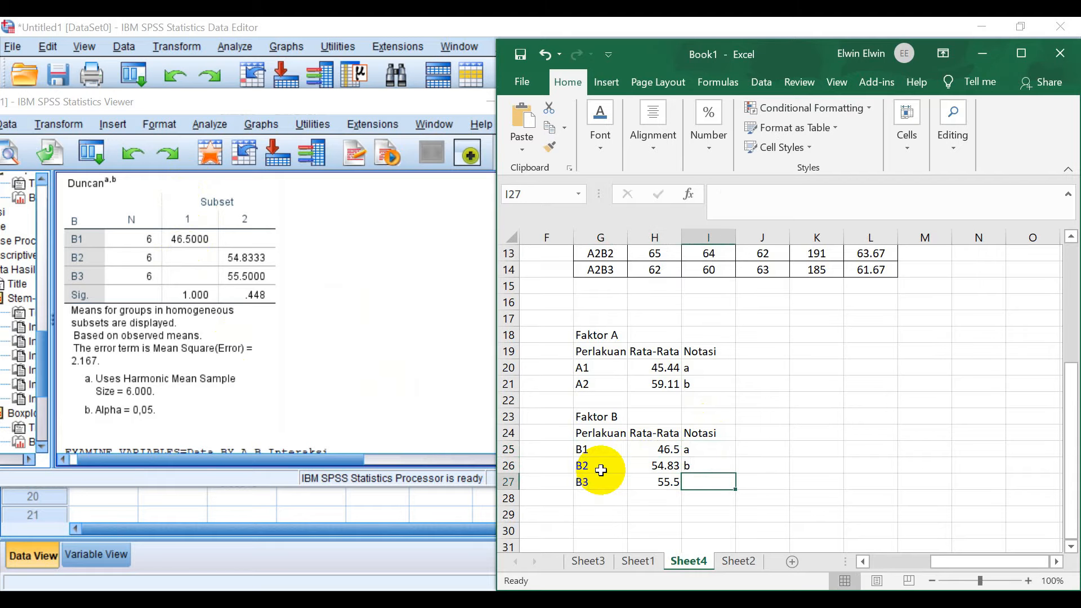
{"action": "type", "text": "b"}
{"action": "key", "text": "Tab"}
Enter the heading Interaksi in cell G29 and bring up the Duncan table for Interaksi in the SPSS output
{"action": "scroll", "coordinate": [603, 473], "scroll_direction": "down", "scroll_amount": 1}
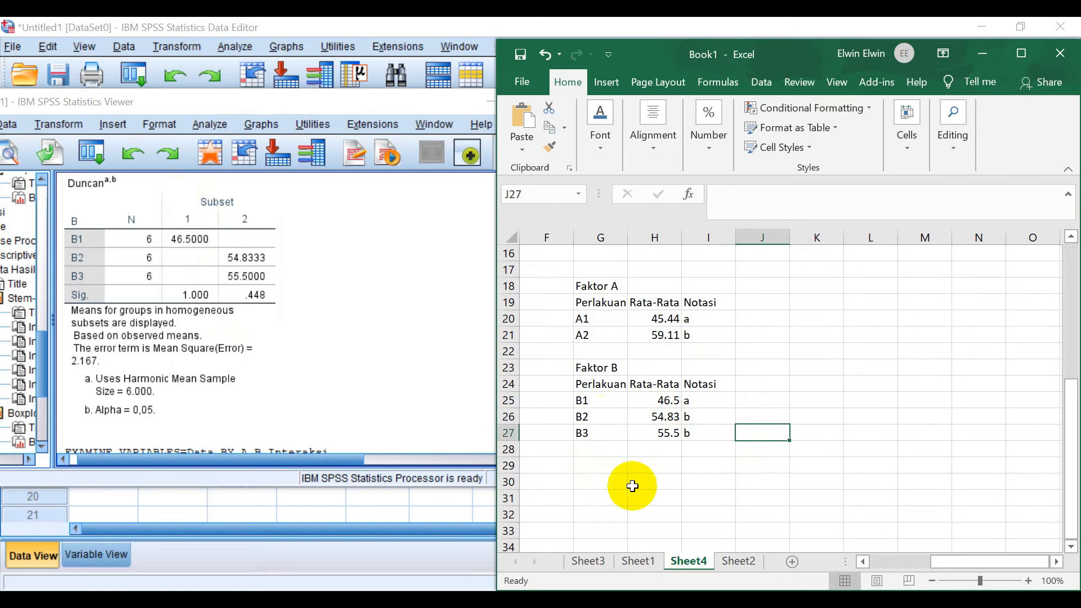
{"action": "left_click", "coordinate": [609, 477]}
{"action": "left_click", "coordinate": [609, 468]}
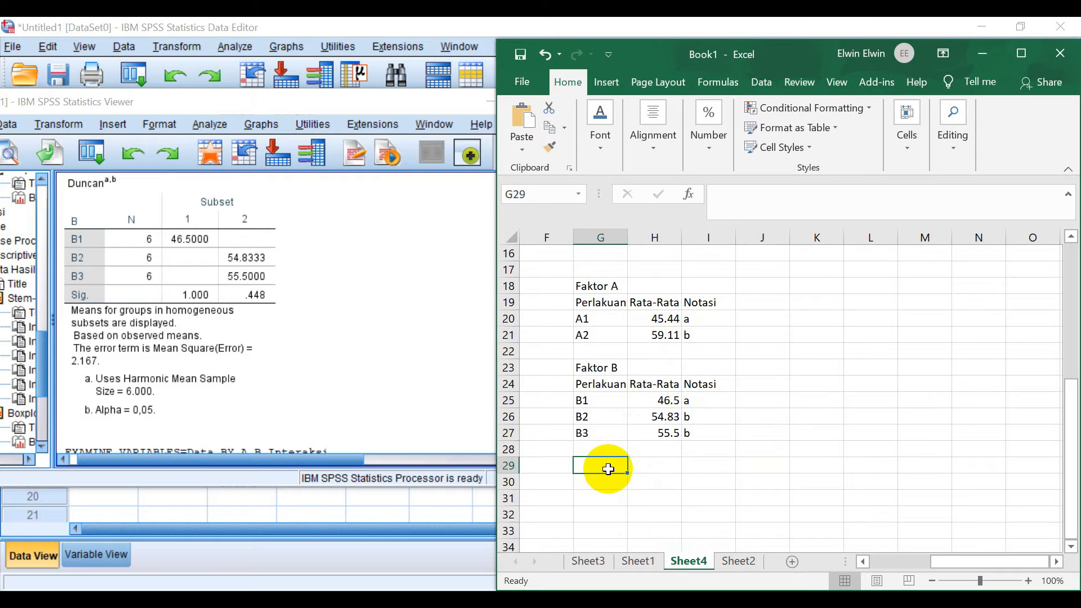
{"action": "type", "text": "Interaksi"}
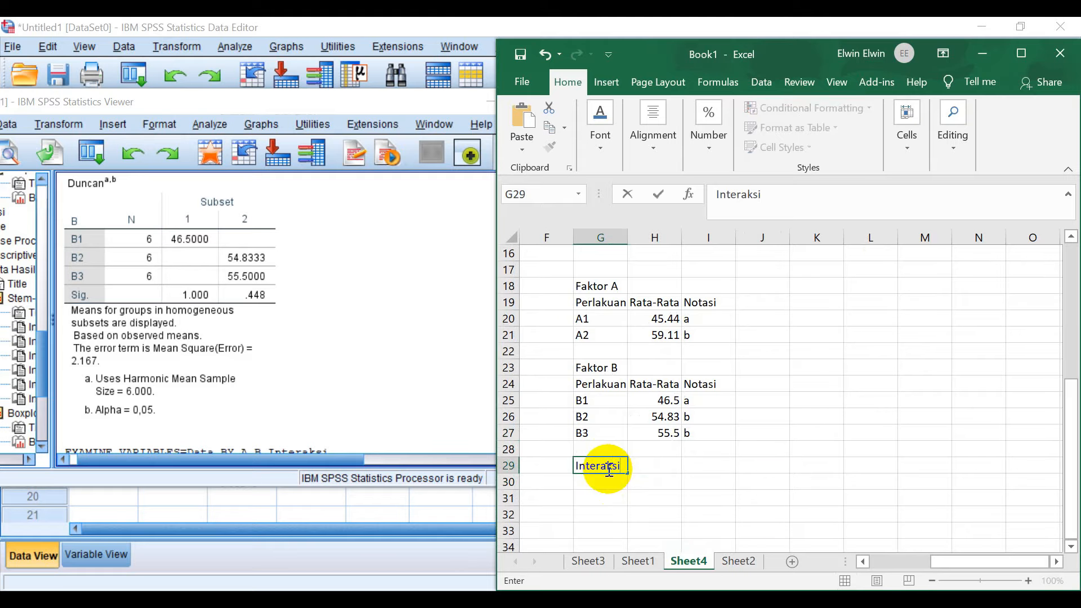
{"action": "left_click", "coordinate": [676, 453]}
{"action": "scroll", "coordinate": [321, 366], "scroll_direction": "down", "scroll_amount": 15}
{"action": "scroll", "coordinate": [324, 338], "scroll_direction": "down", "scroll_amount": 20}
{"action": "scroll", "coordinate": [325, 338], "scroll_direction": "down", "scroll_amount": 20}
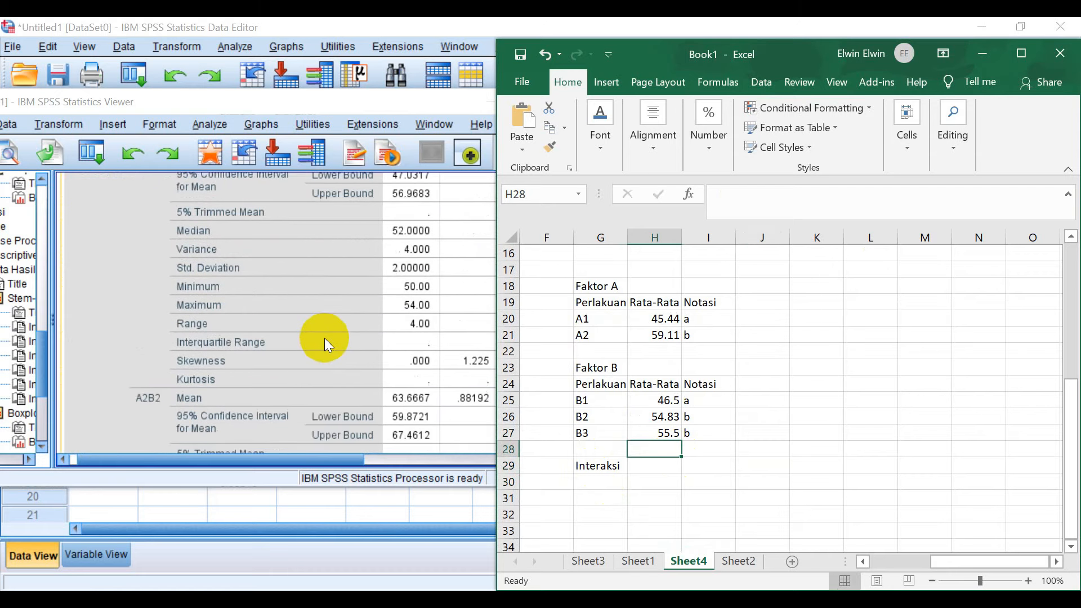
{"action": "scroll", "coordinate": [324, 338], "scroll_direction": "down", "scroll_amount": 20}
{"action": "scroll", "coordinate": [324, 338], "scroll_direction": "down", "scroll_amount": 15}
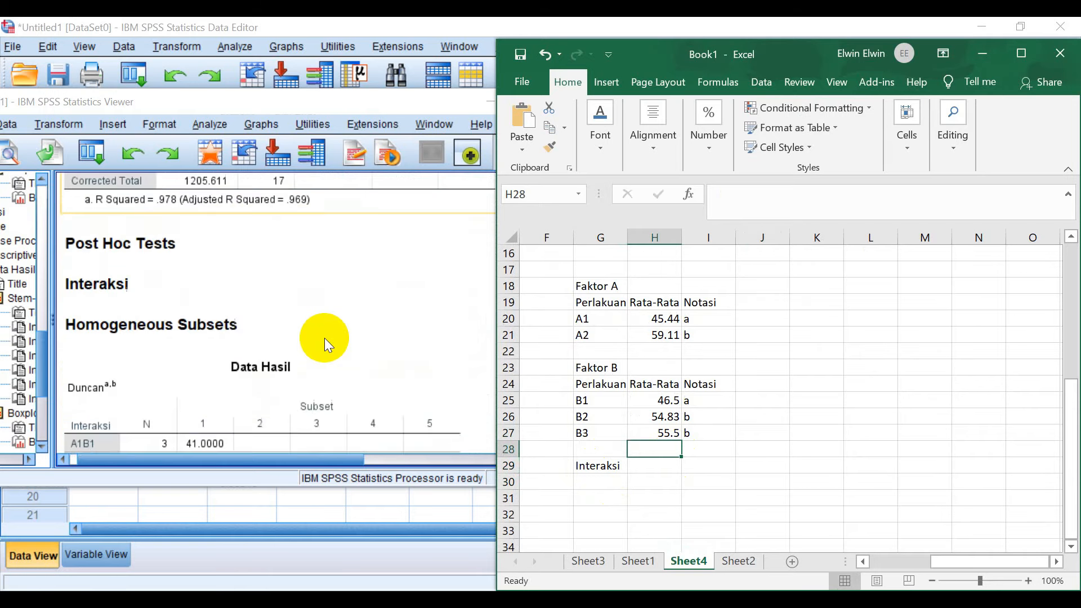
Enter the column headings Perlakuan, Rata-Rata and Notasi in row 30 under Interaksi
{"action": "left_click", "coordinate": [652, 462]}
{"action": "left_click", "coordinate": [626, 486]}
{"action": "type", "text": "Perlakuan"}
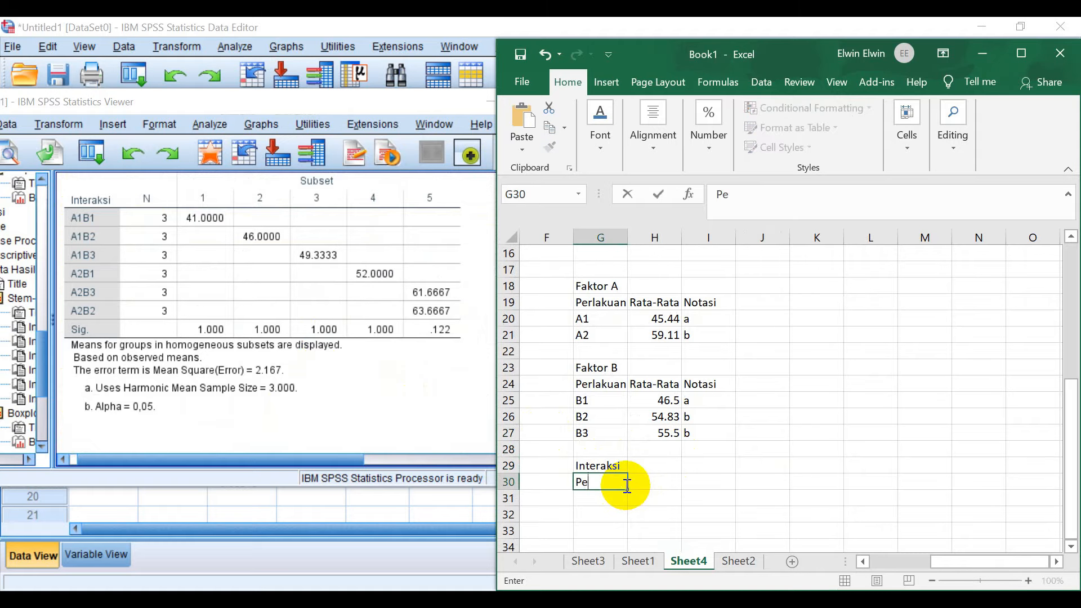
{"action": "key", "text": "Tab"}
{"action": "type", "text": "Rata-Rata"}
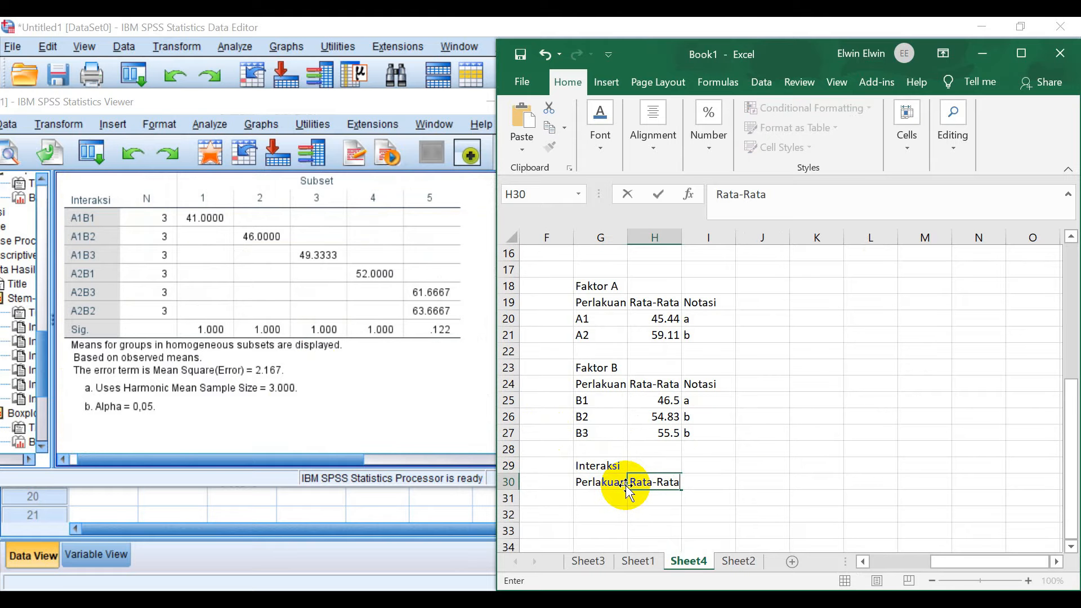
{"action": "key", "text": "Page_Down"}
{"action": "key", "text": "Page_Up"}
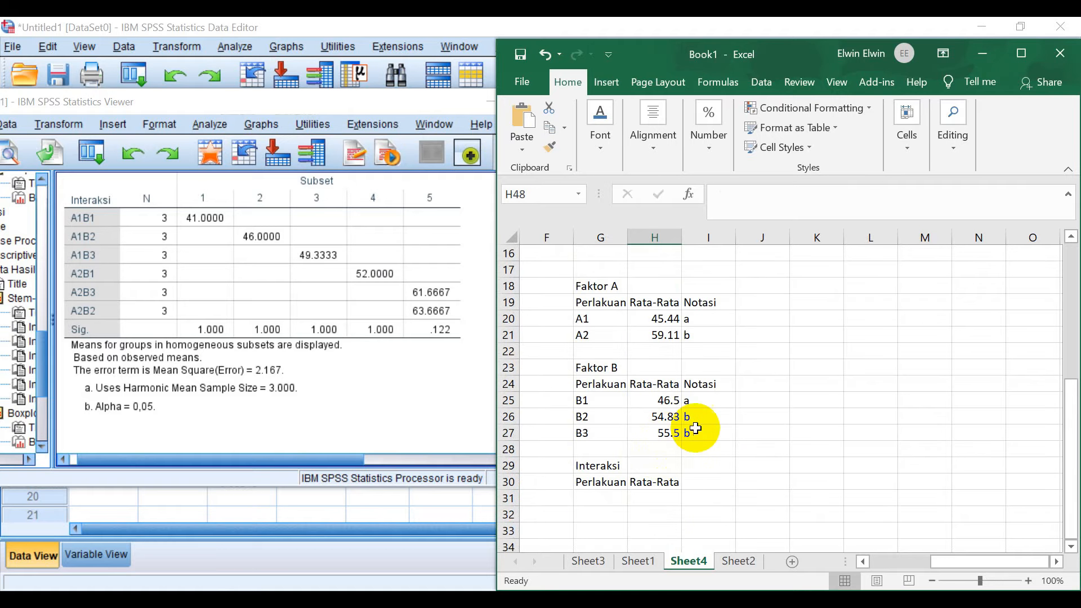
{"action": "left_click", "coordinate": [708, 486]}
{"action": "type", "text": "Notasi"}
{"action": "key", "text": "Return"}
Enter A1B1 in row 31 with its Duncan table mean, 41.00, and notation a
{"action": "key", "text": "Left"}
{"action": "key", "text": "Left"}
{"action": "type", "text": "A"}
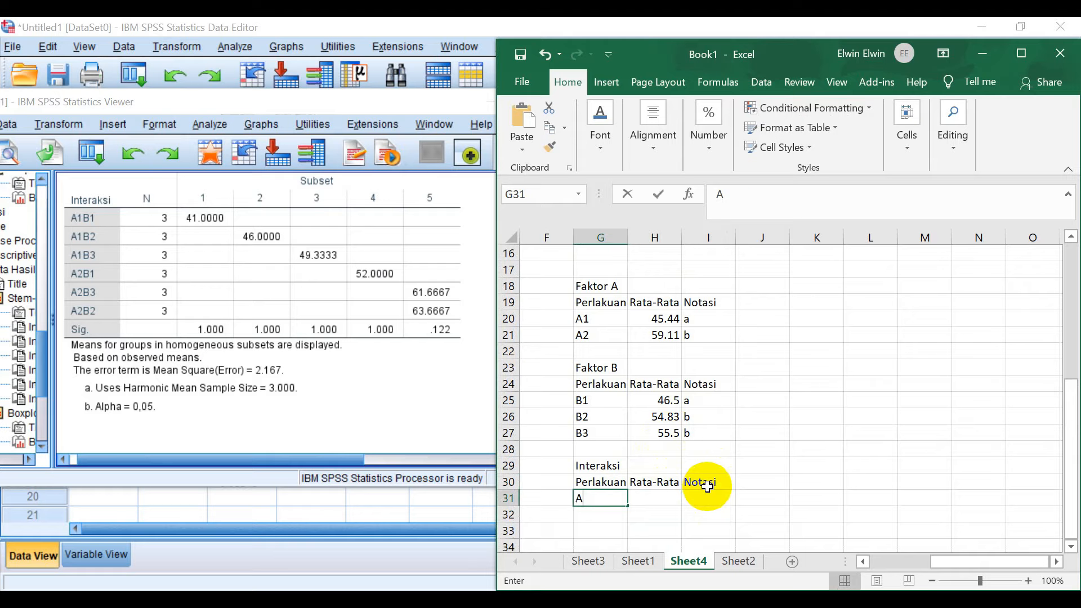
{"action": "type", "text": "1B1"}
{"action": "key", "text": "Tab"}
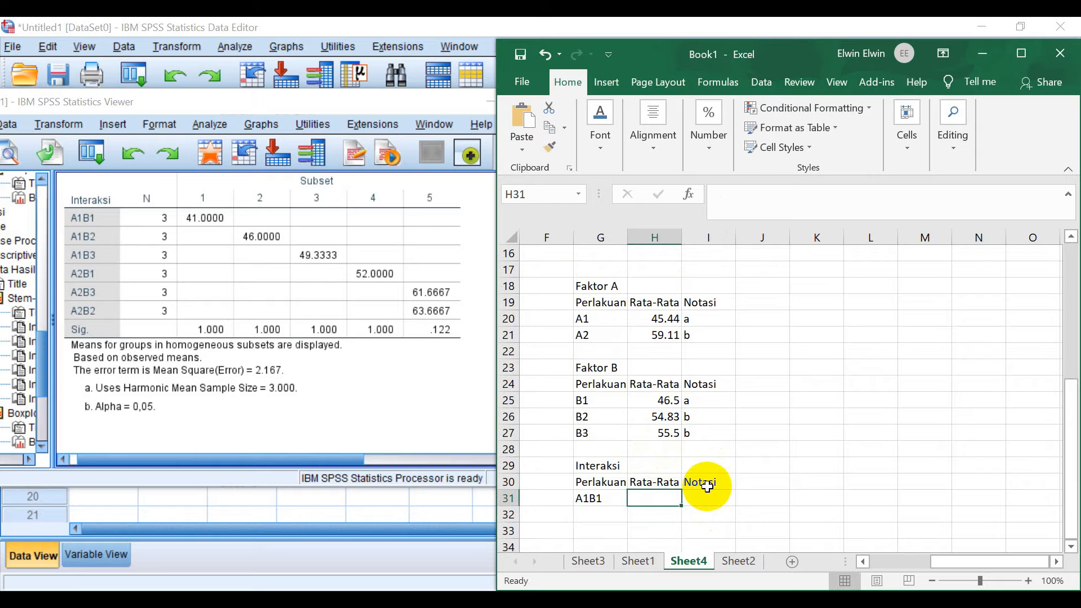
{"action": "type", "text": "41.00"}
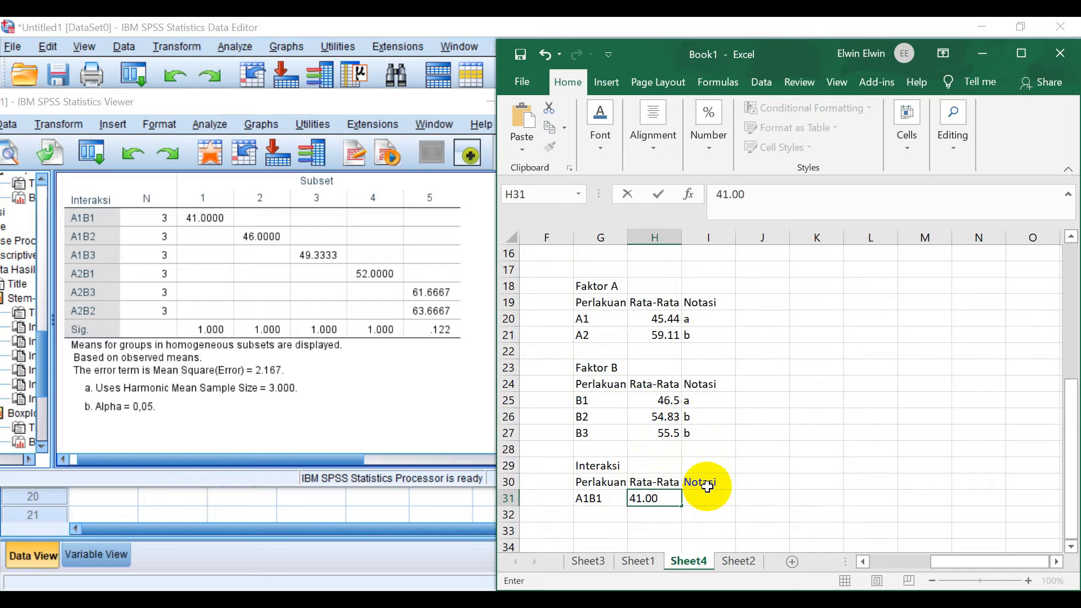
{"action": "key", "text": "Tab"}
{"action": "type", "text": "a"}
{"action": "key", "text": "Return"}
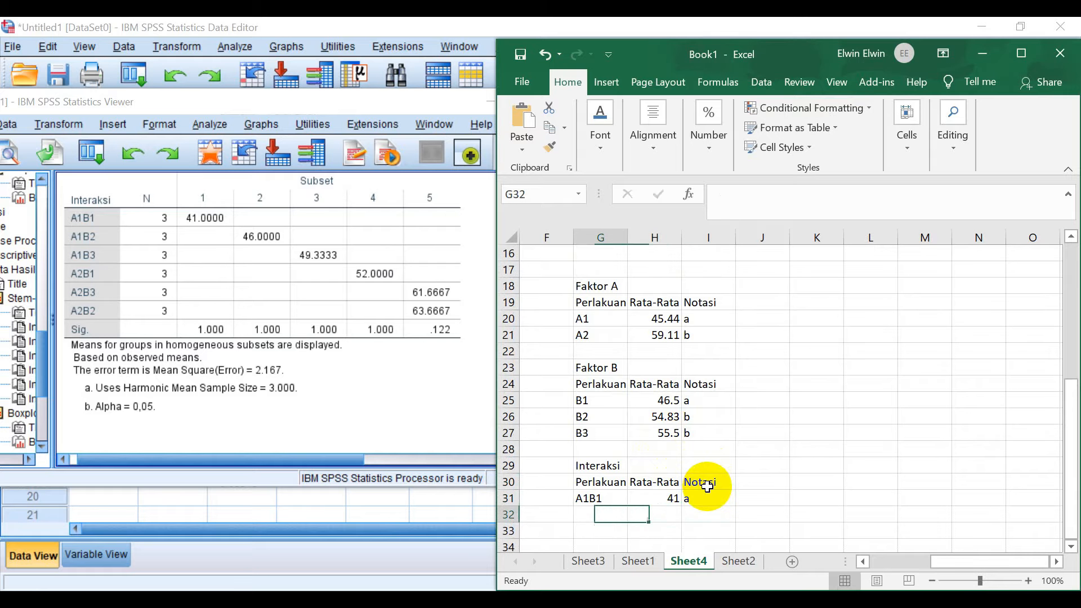
Enter A1B2 in row 32 with its Duncan table mean, 46.00, and notation b
{"action": "type", "text": "A1B2"}
{"action": "key", "text": "Tab"}
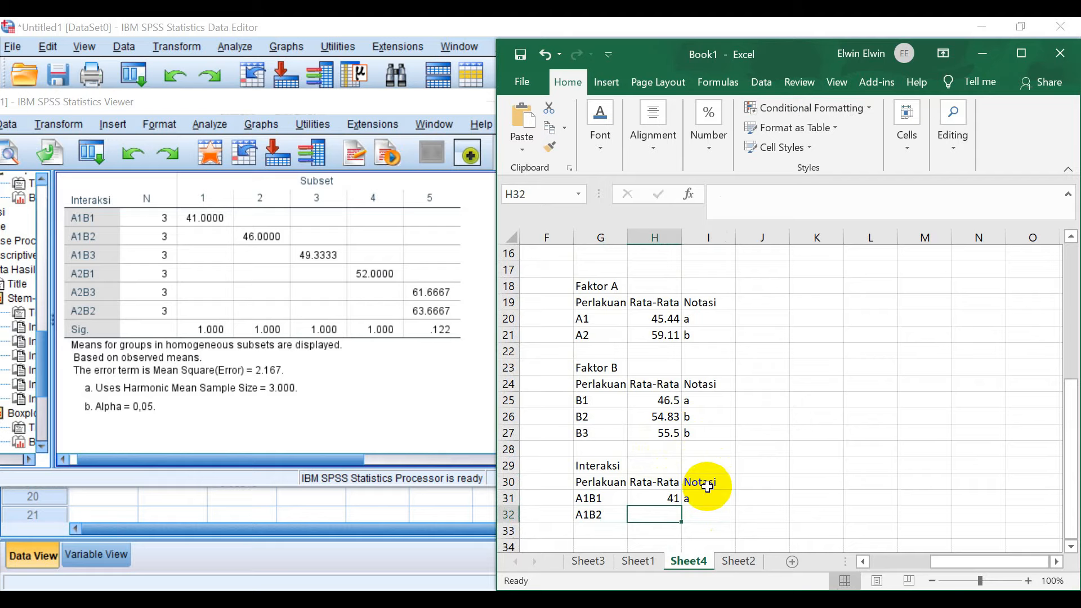
{"action": "type", "text": "46.00"}
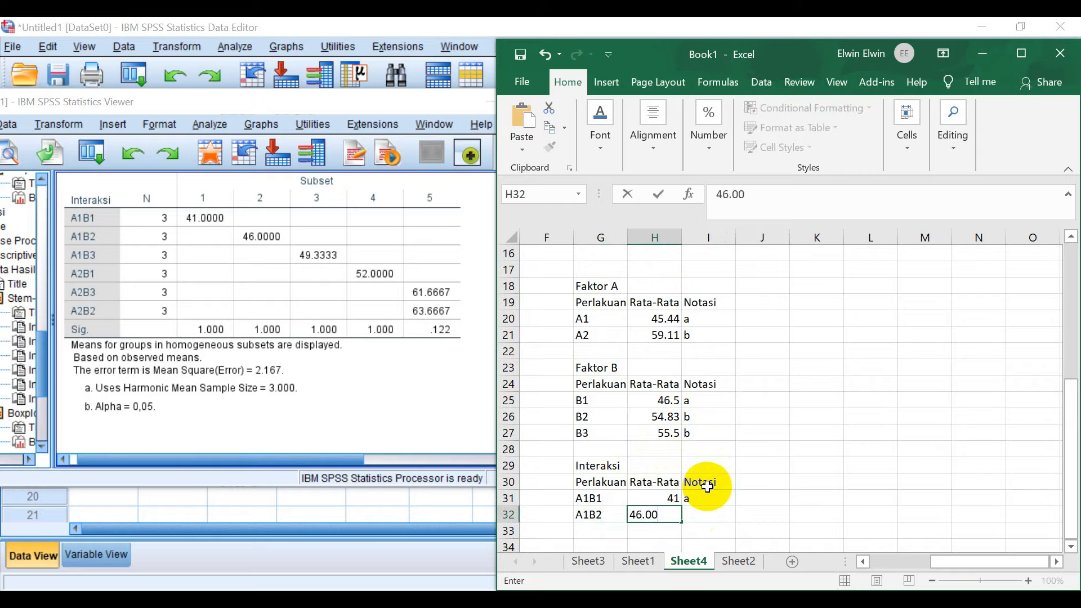
{"action": "key", "text": "Tab"}
{"action": "type", "text": "b"}
{"action": "key", "text": "Return"}
Enter A1B3 in row 33 with its Duncan table mean, 49.33, and notation c
{"action": "type", "text": "A1B3"}
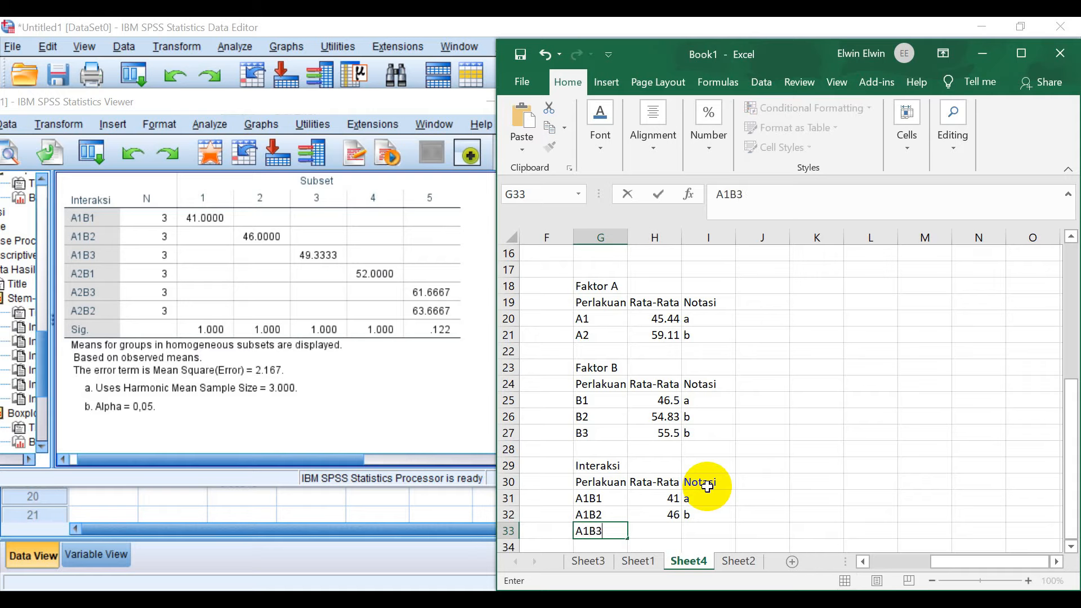
{"action": "key", "text": "Tab"}
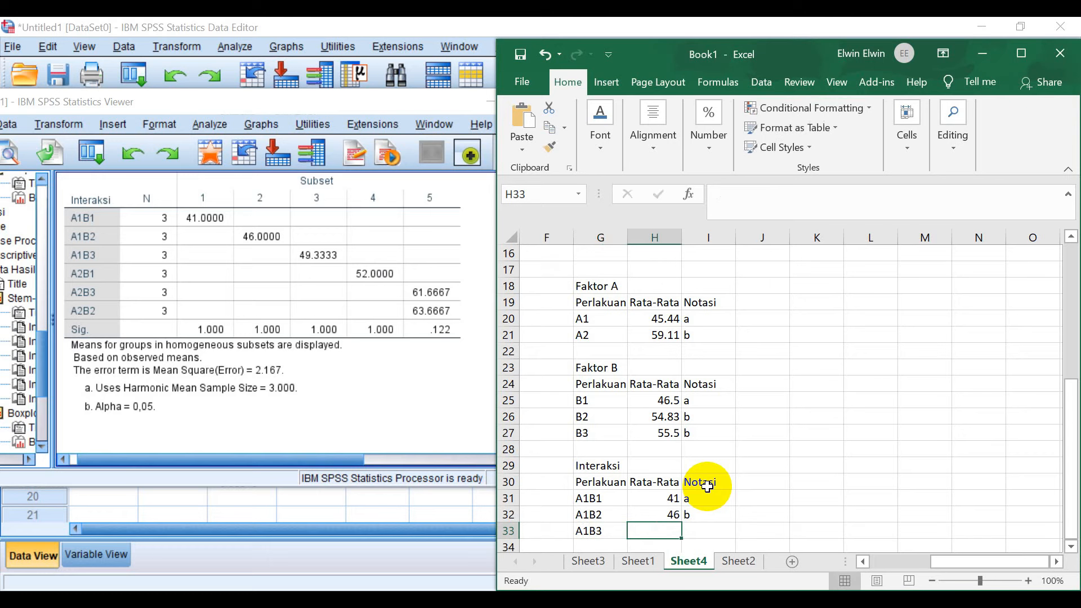
{"action": "type", "text": "49"}
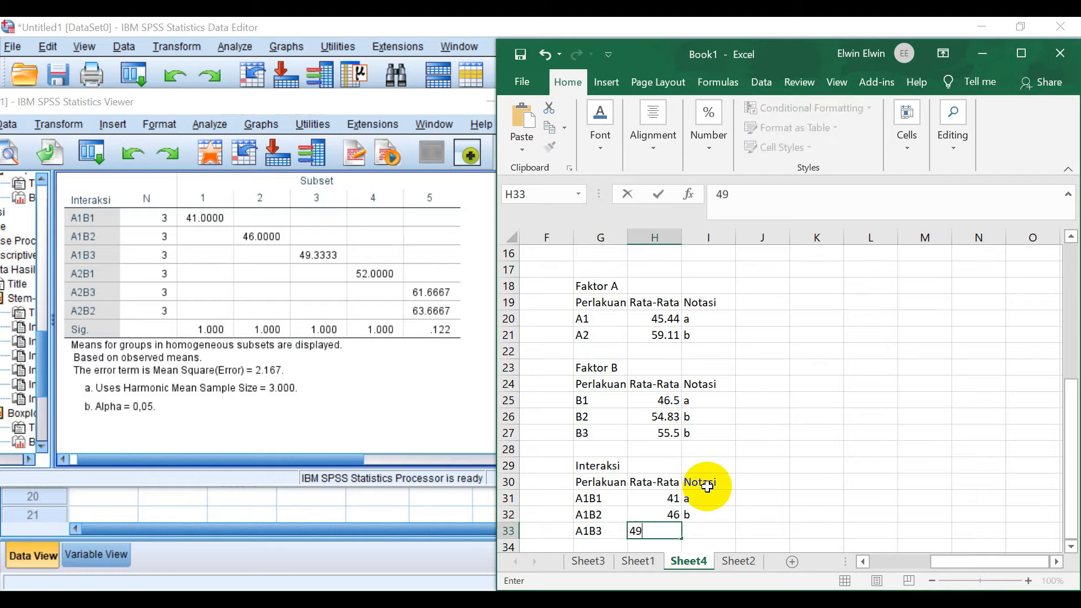
{"action": "key", "text": "Tab"}
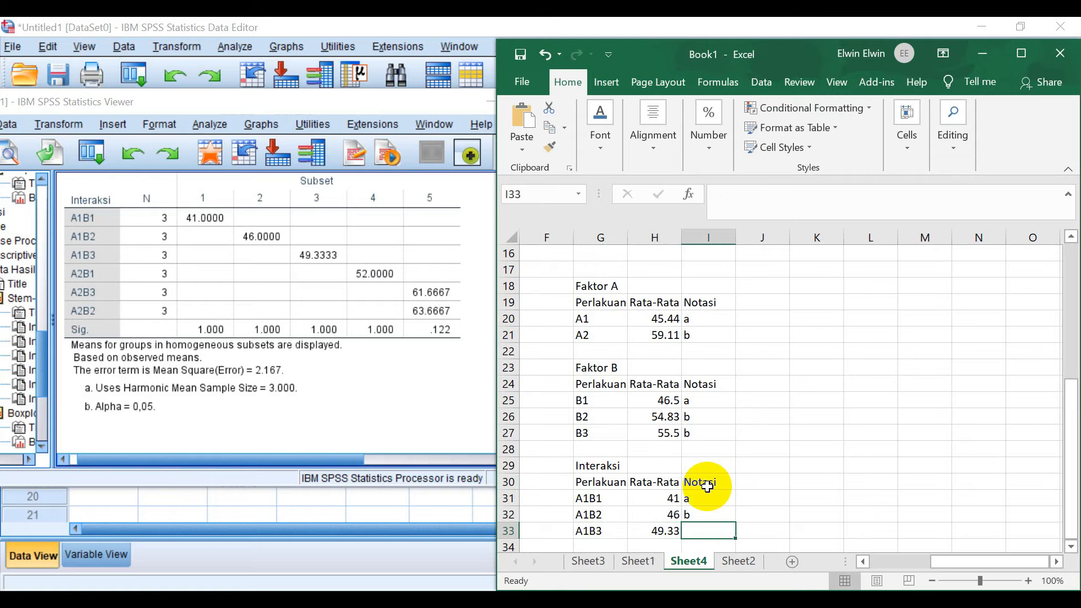
{"action": "type", "text": "c"}
{"action": "key", "text": "Return"}
Enter A2B1 in row 34 with its Duncan table mean, 52.00, and notation c
{"action": "type", "text": "A"}
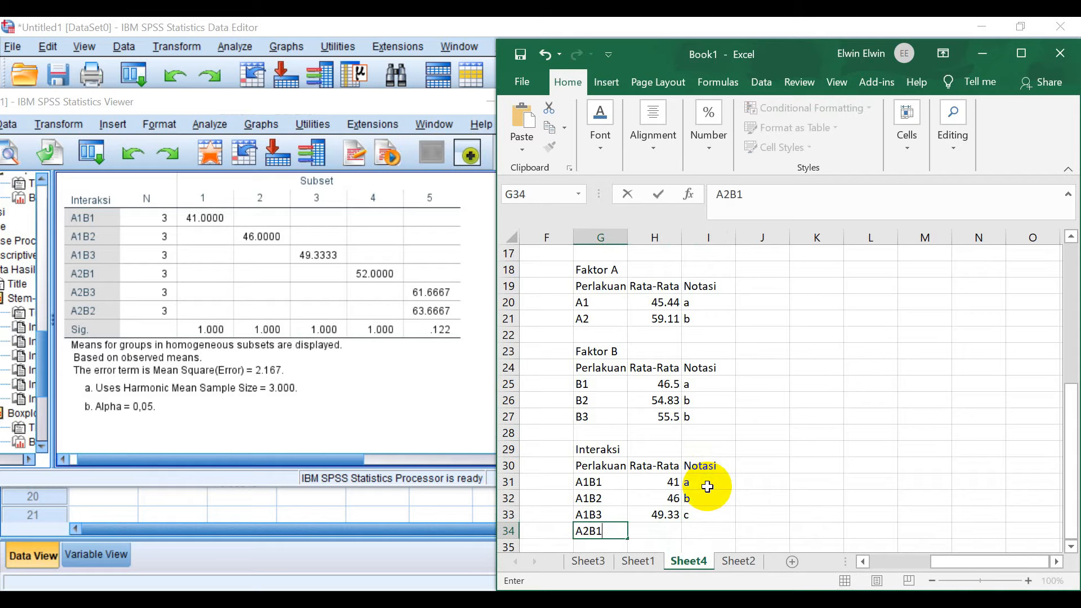
{"action": "type", "text": "2B1"}
{"action": "key", "text": "Tab"}
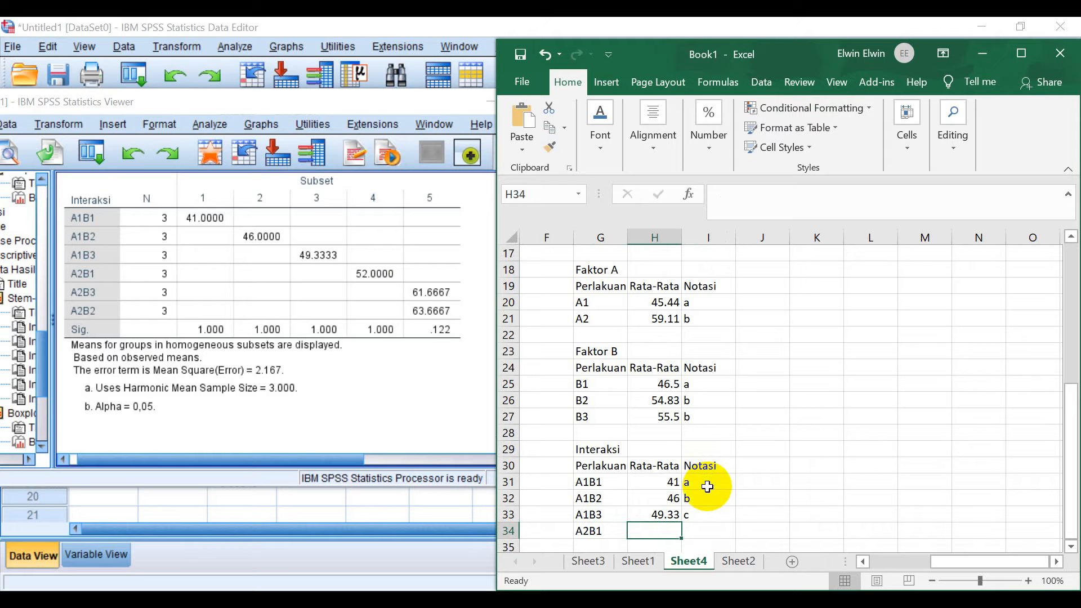
{"action": "type", "text": "52.0"}
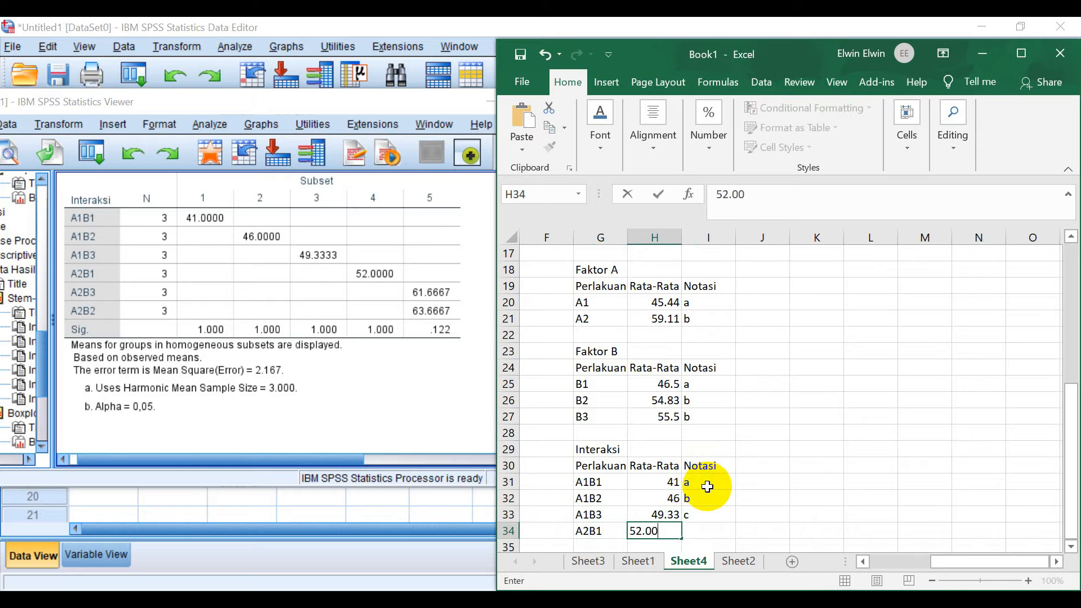
{"action": "key", "text": "Tab"}
{"action": "type", "text": "c"}
{"action": "key", "text": "Return"}
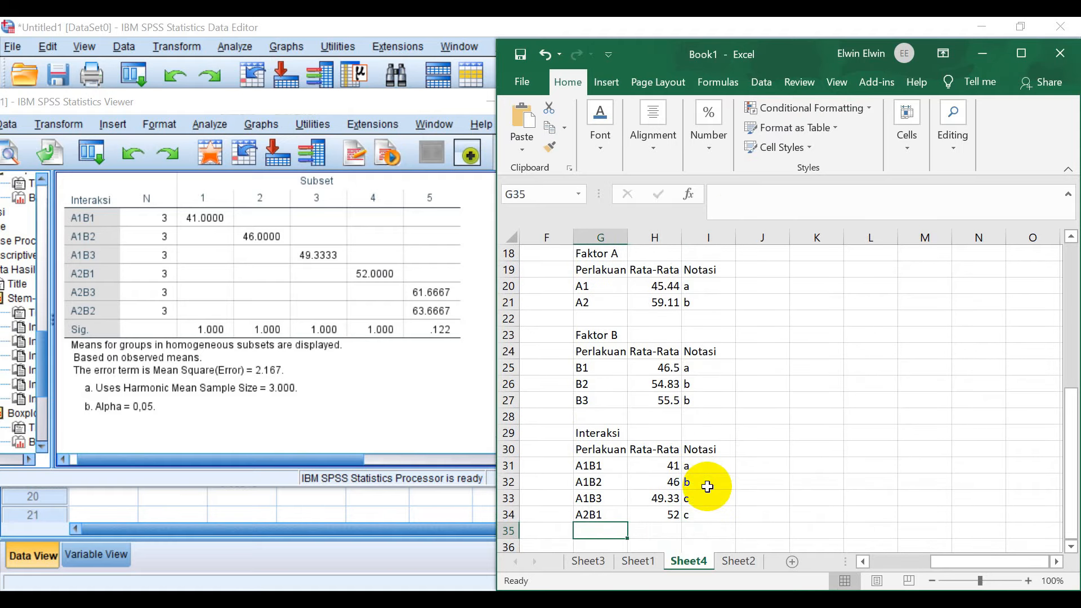
Enter A2B2 in row 35 of the Interaksi table with a mean of 61.67
{"action": "type", "text": "A2B2"}
{"action": "key", "text": "Tab"}
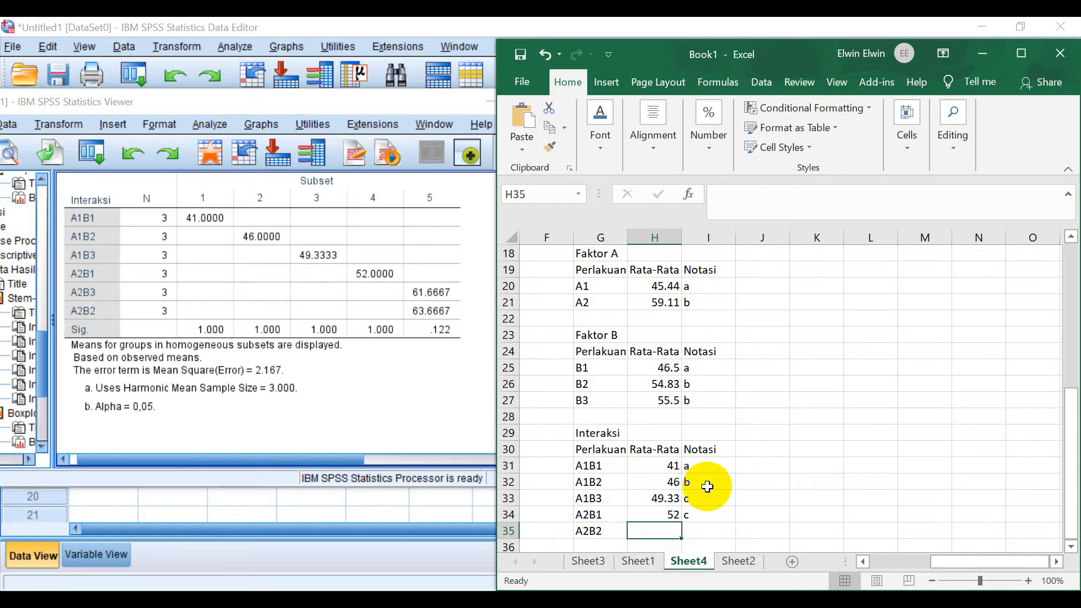
{"action": "type", "text": "61.67"}
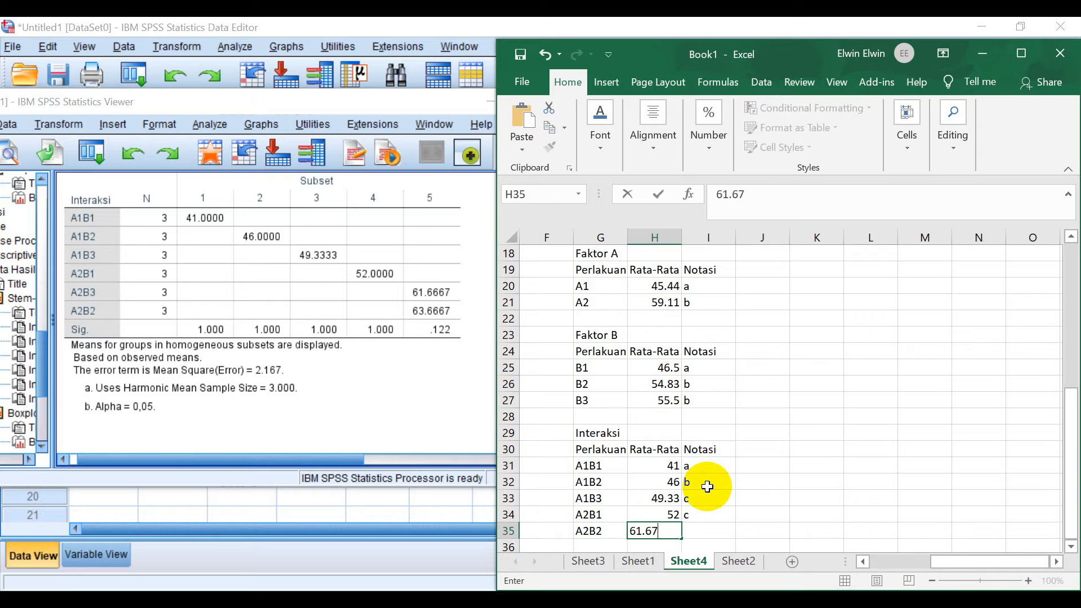
{"action": "key", "text": "Tab"}
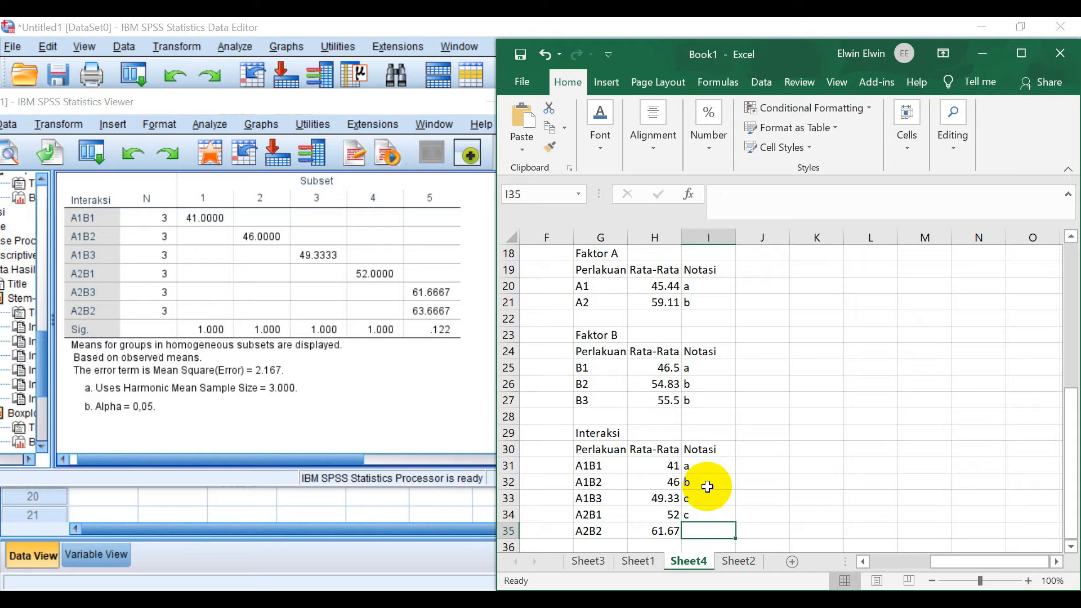
Correct the notation of A2B1 to d and enter notation e for A2B2, following the Duncan subset columns
{"action": "left_click", "coordinate": [357, 331]}
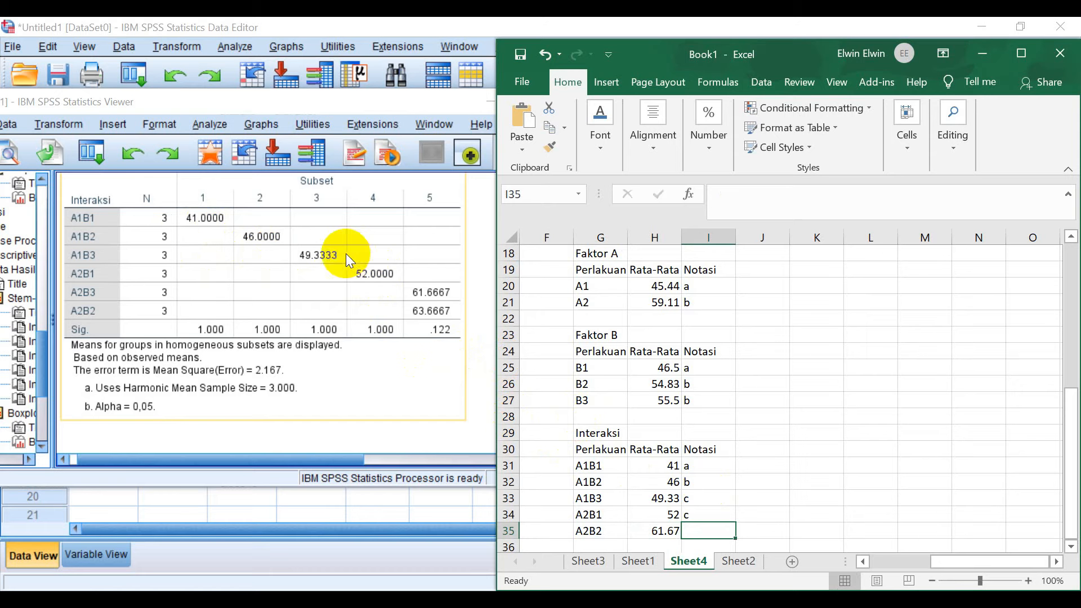
{"action": "double_click", "coordinate": [715, 514]}
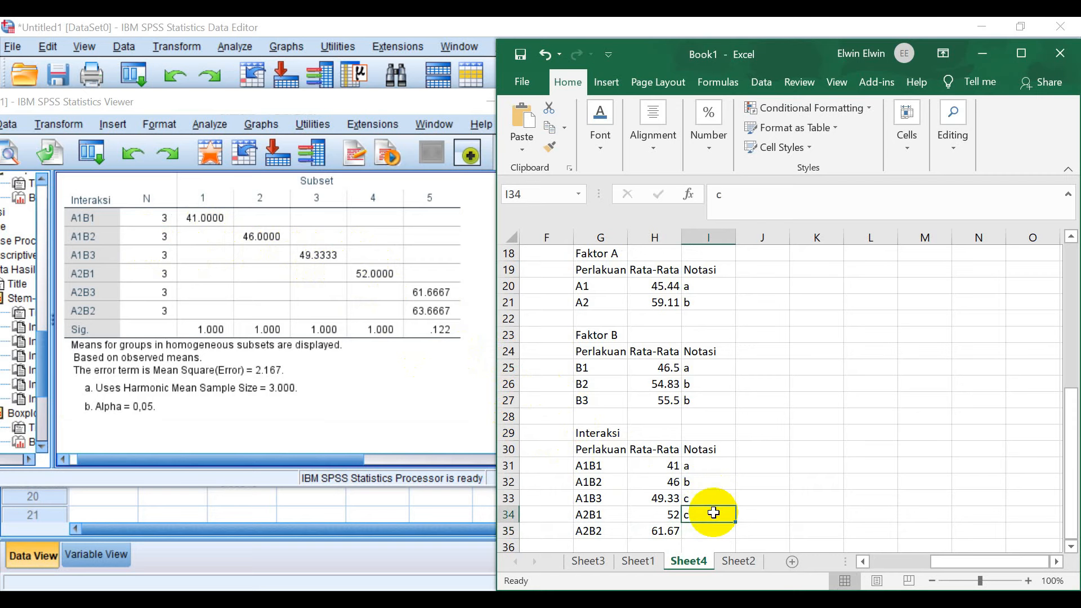
{"action": "key", "text": "BackSpace"}
{"action": "type", "text": "d"}
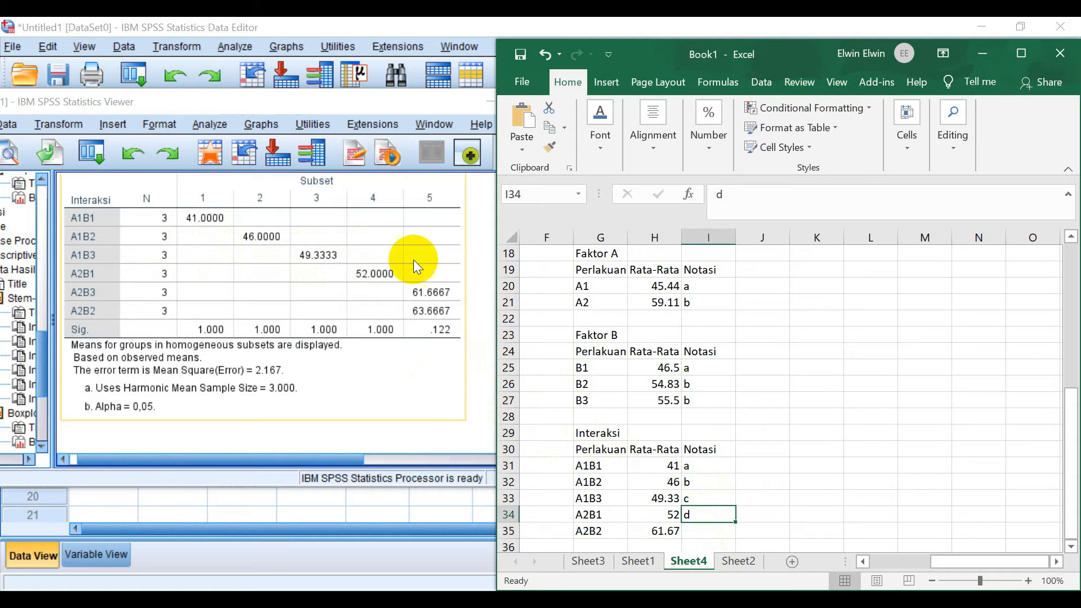
{"action": "left_click", "coordinate": [710, 530]}
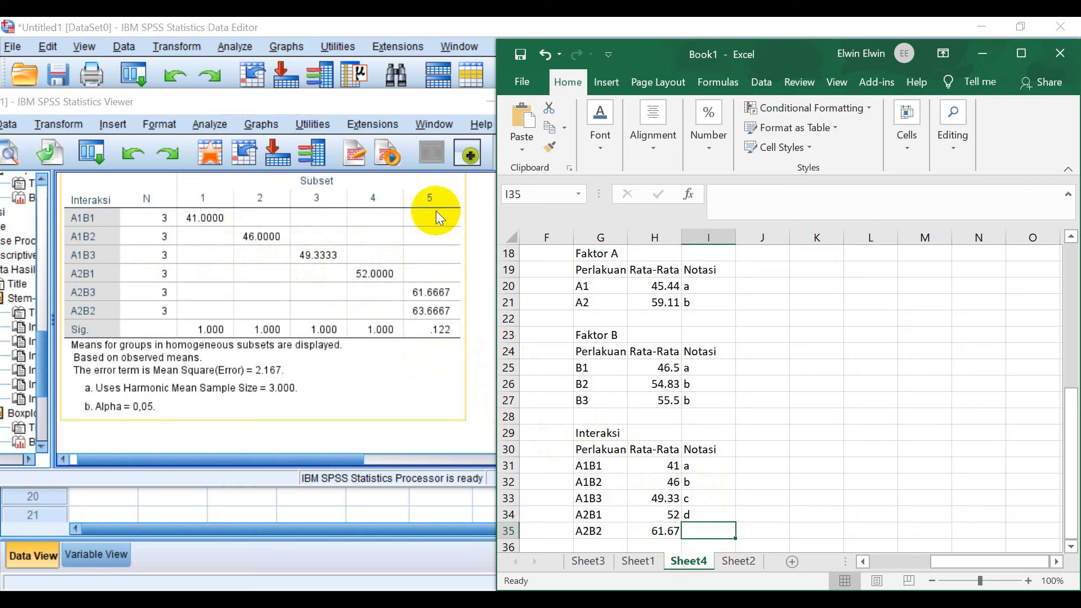
{"action": "type", "text": "e"}
Enter A2B3 in row 36 with a mean of 63.67 and notation e
{"action": "left_click", "coordinate": [608, 541]}
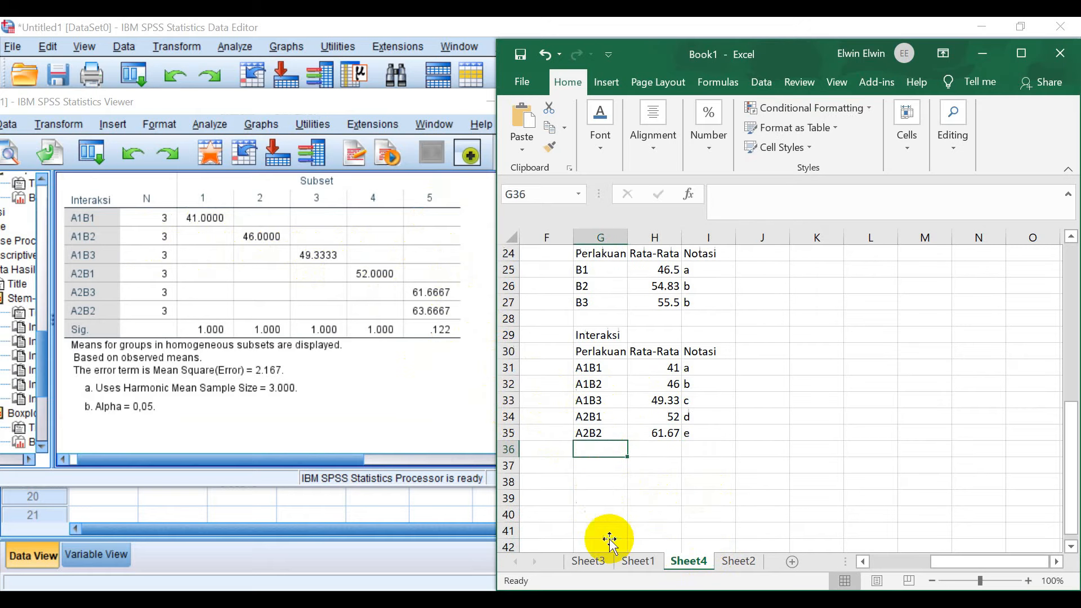
{"action": "type", "text": "A2B3"}
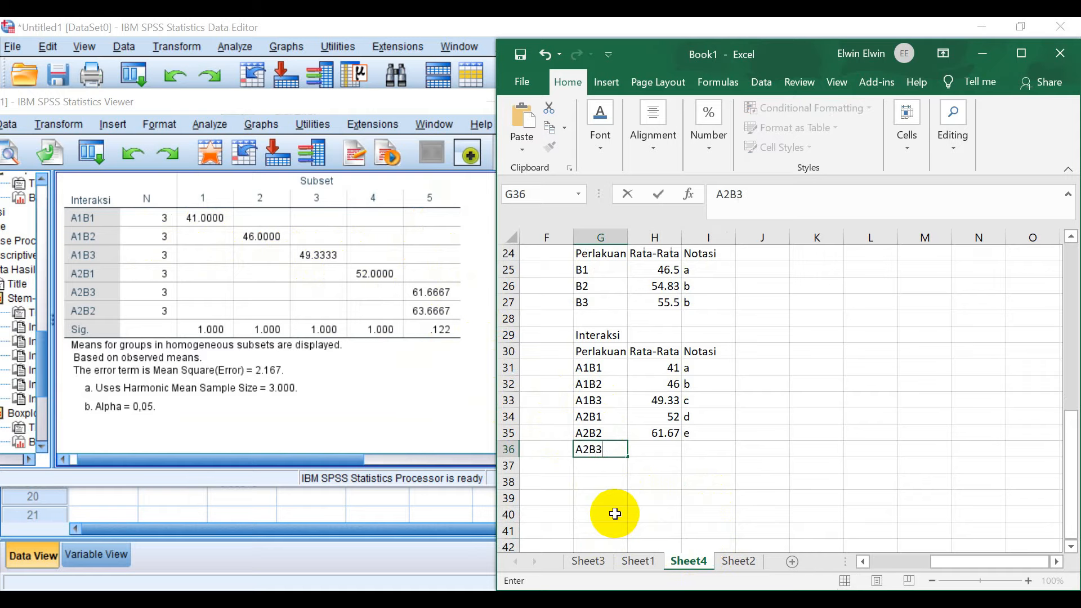
{"action": "key", "text": "Tab"}
{"action": "type", "text": "6"}
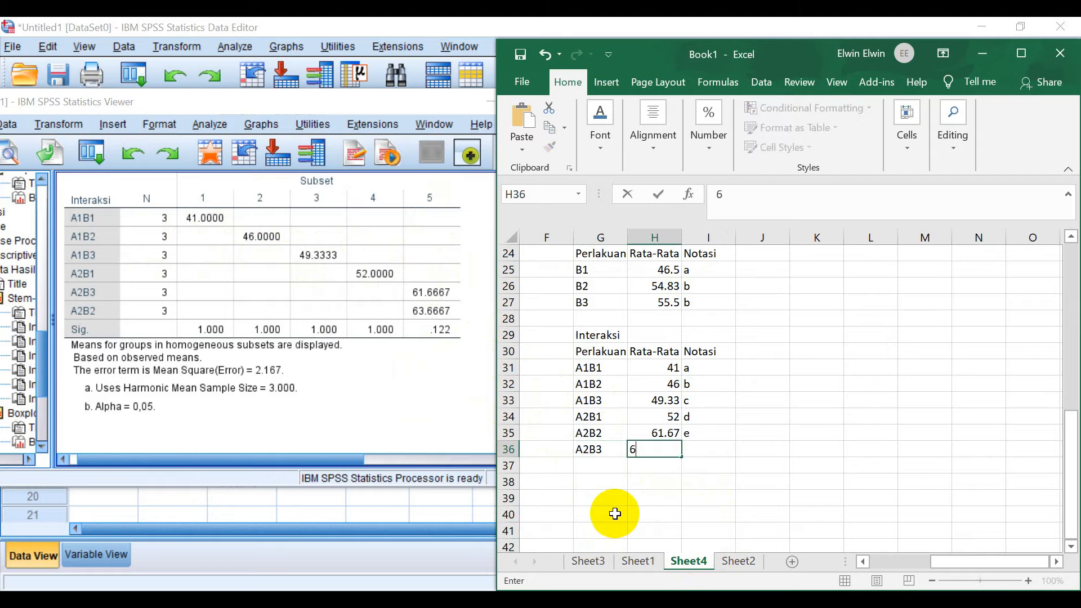
{"action": "key", "text": "Tab"}
{"action": "type", "text": "e"}
{"action": "key", "text": "Tab"}
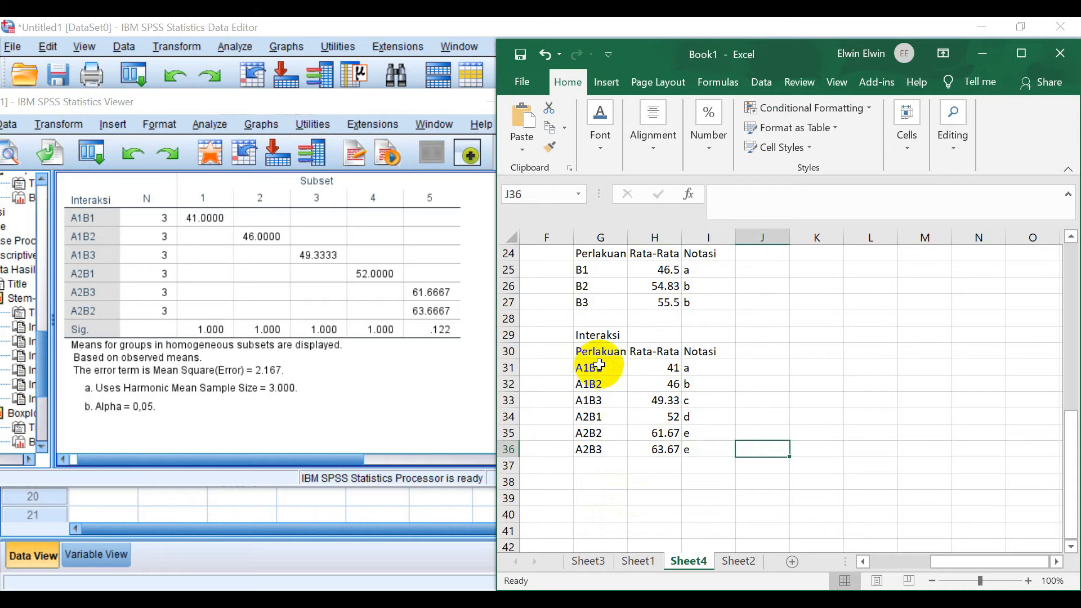
Review the Faktor A, Faktor B and Interaksi summary tables alongside the SPSS Duncan output
{"action": "scroll", "coordinate": [599, 365], "scroll_direction": "up", "scroll_amount": 2}
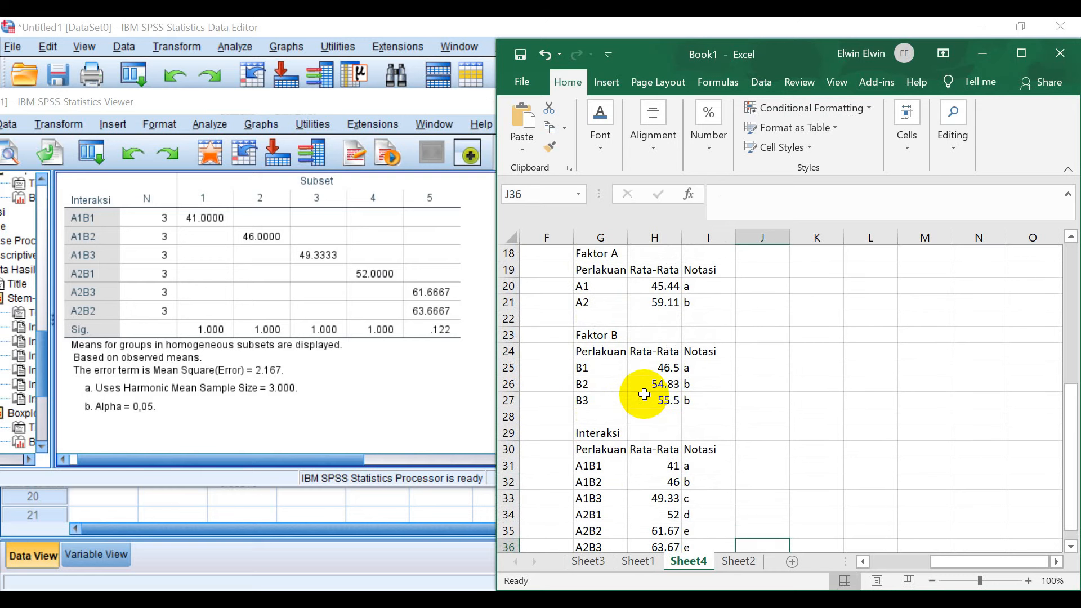
{"action": "left_click", "coordinate": [305, 312]}
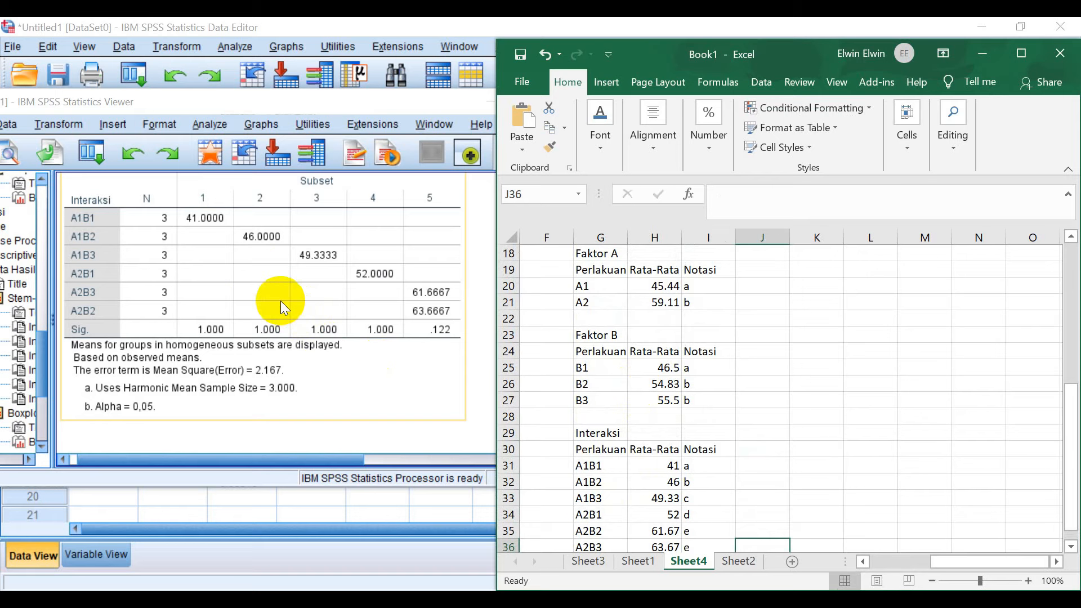
{"action": "scroll", "coordinate": [280, 301], "scroll_direction": "up", "scroll_amount": 5}
{"action": "left_click", "coordinate": [746, 366]}
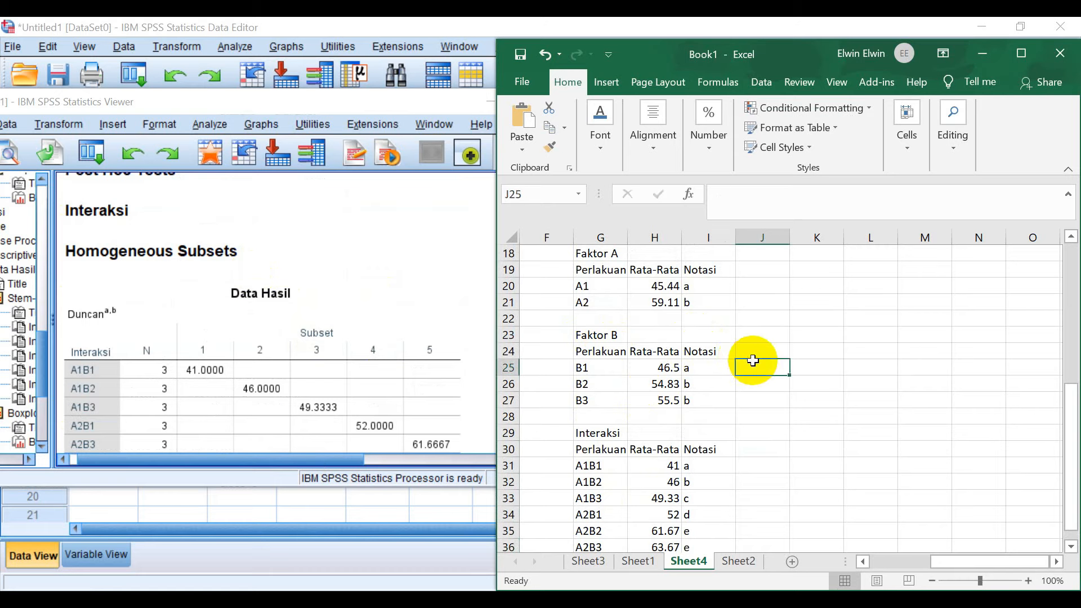
{"action": "scroll", "coordinate": [669, 394], "scroll_direction": "up", "scroll_amount": 1}
{"action": "scroll", "coordinate": [669, 393], "scroll_direction": "up", "scroll_amount": 1}
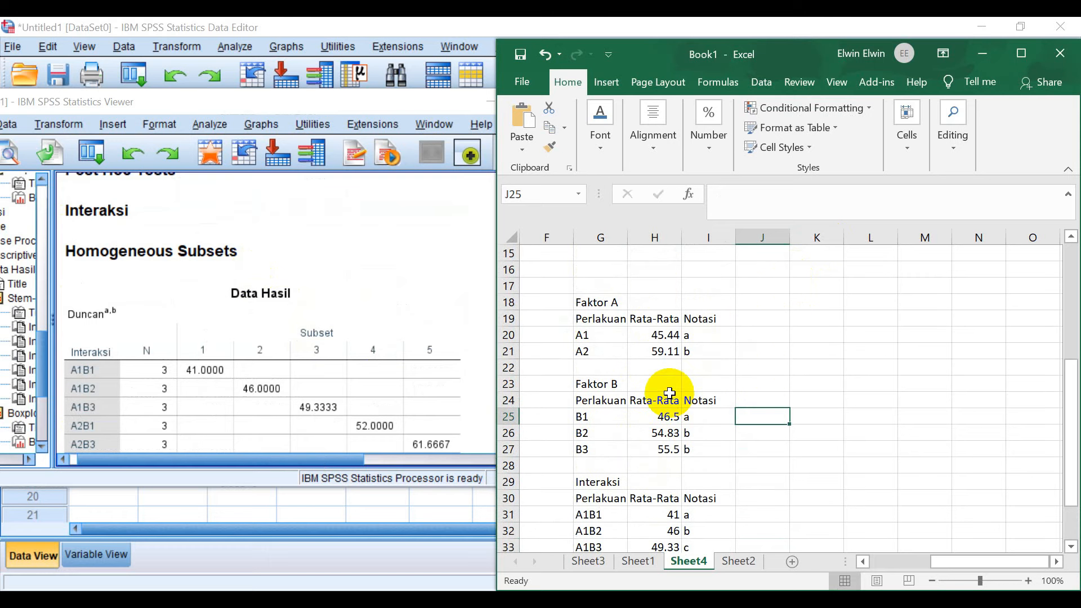
{"action": "scroll", "coordinate": [669, 393], "scroll_direction": "down", "scroll_amount": 2}
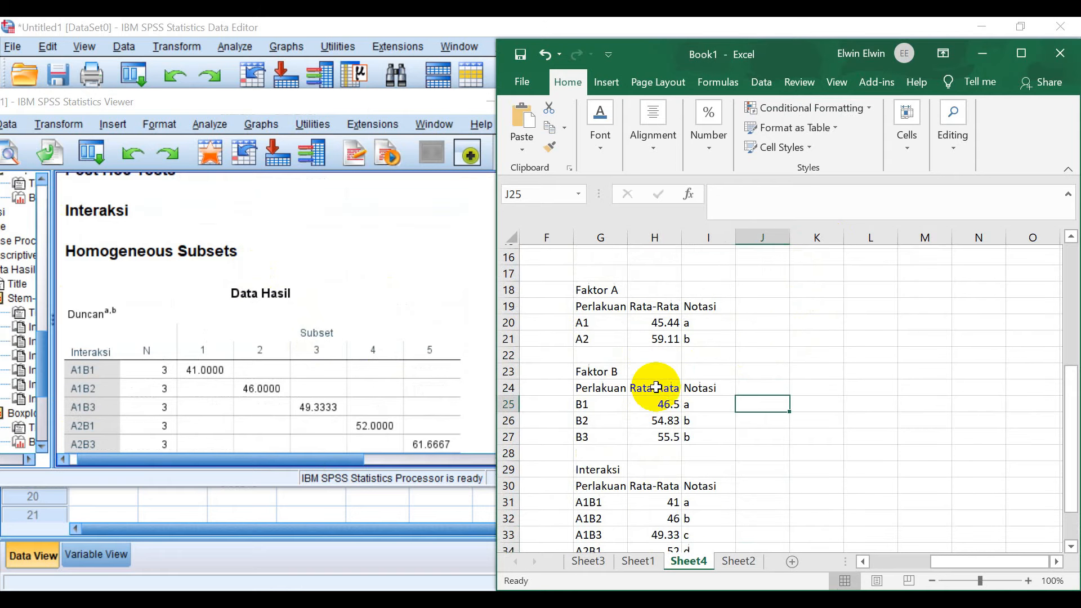
{"action": "scroll", "coordinate": [656, 388], "scroll_direction": "up", "scroll_amount": 2}
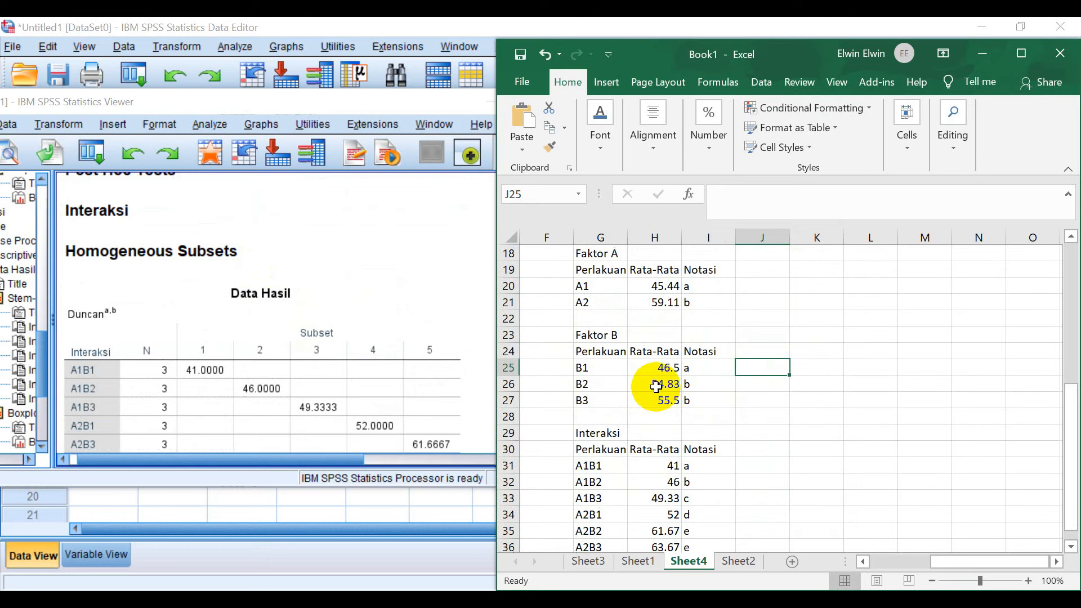
{"action": "left_click", "coordinate": [894, 363]}
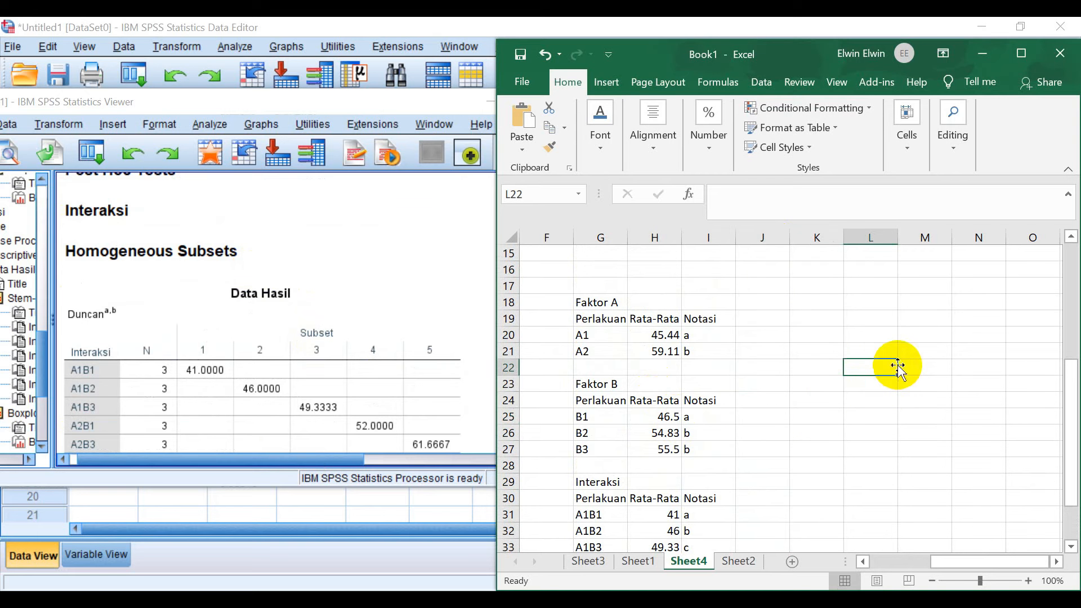
Start a two-way interaction table with the column headings B1, B2 and B3 in cells L20 to N20
{"action": "left_click", "coordinate": [861, 335]}
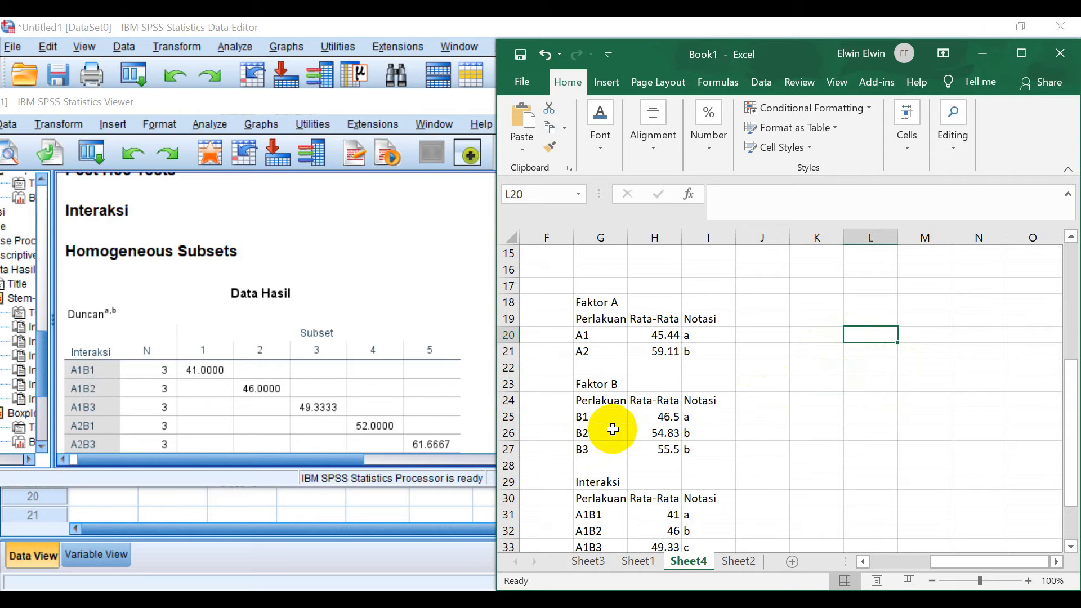
{"action": "scroll", "coordinate": [879, 380], "scroll_direction": "down", "scroll_amount": 1}
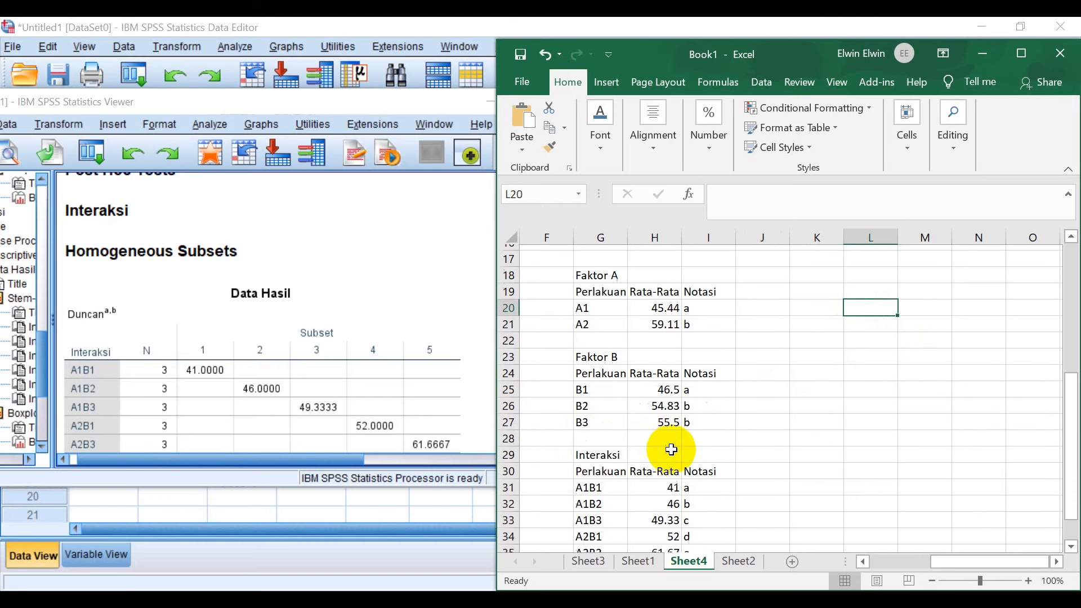
{"action": "scroll", "coordinate": [643, 445], "scroll_direction": "down", "scroll_amount": 1}
{"action": "scroll", "coordinate": [645, 442], "scroll_direction": "up", "scroll_amount": 1}
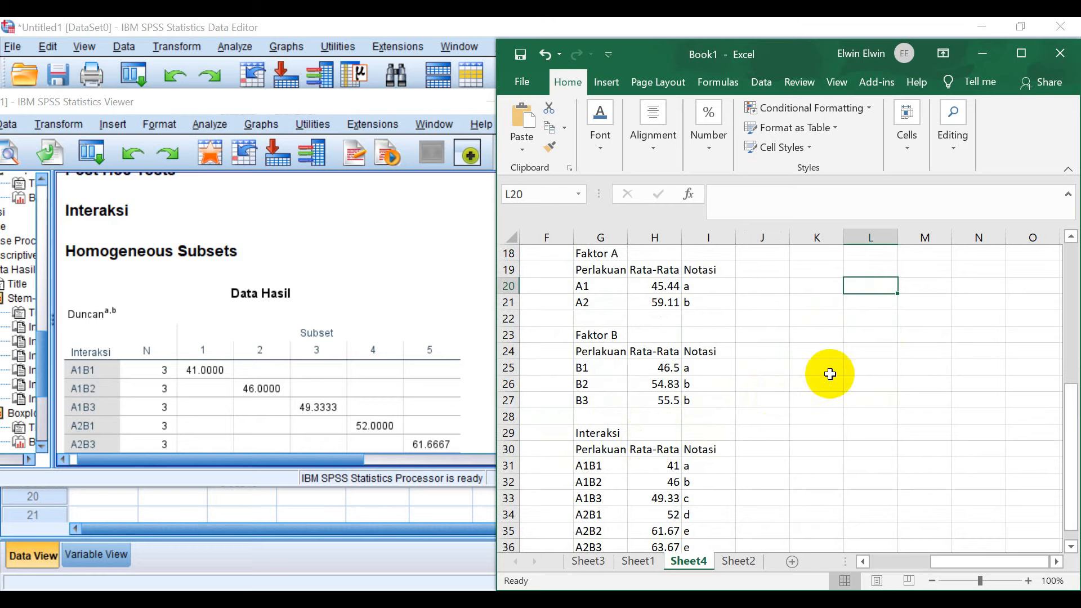
{"action": "type", "text": "B"}
{"action": "key", "text": "Tab"}
{"action": "type", "text": "B"}
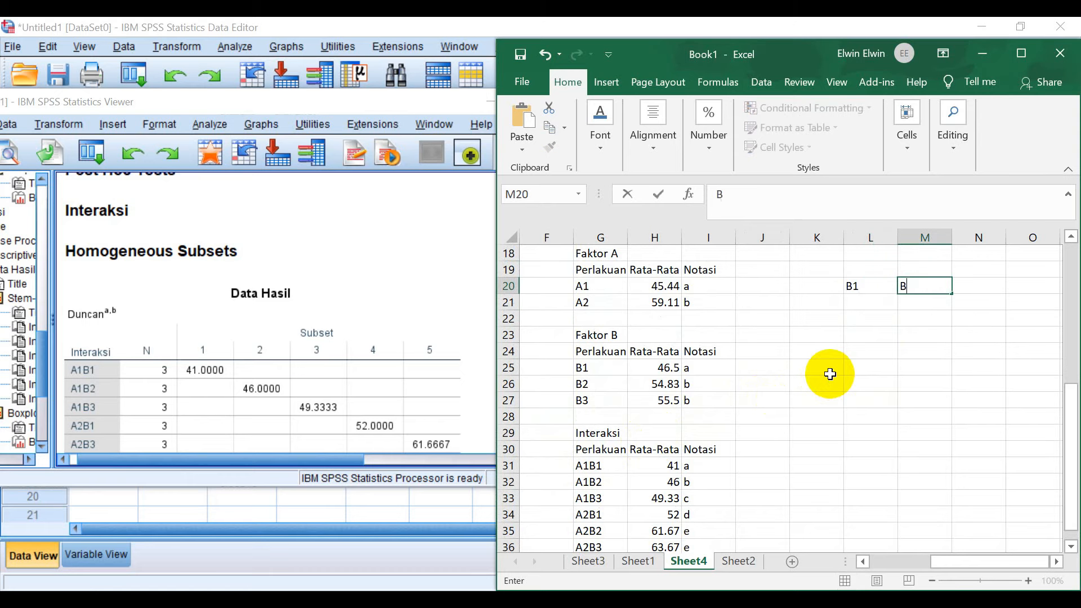
{"action": "key", "text": "Tab"}
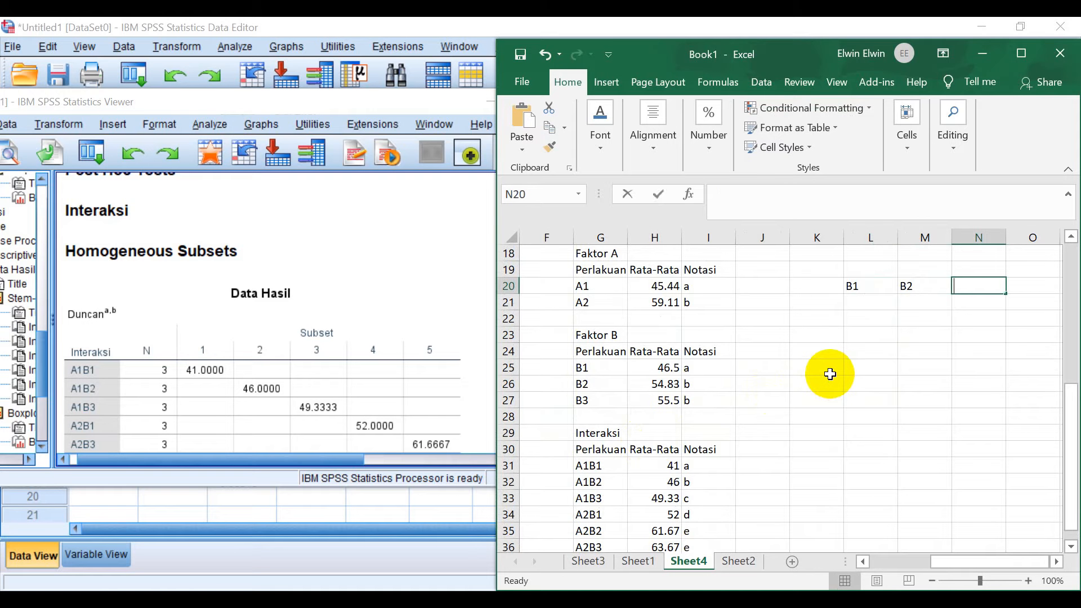
{"action": "type", "text": "B3"}
{"action": "key", "text": "Return"}
Add the row labels A1 and A2 in cells K21 and K22 of the two-way table
{"action": "key", "text": "Left"}
{"action": "key", "text": "Left"}
{"action": "key", "text": "Left"}
{"action": "key", "text": "Left"}
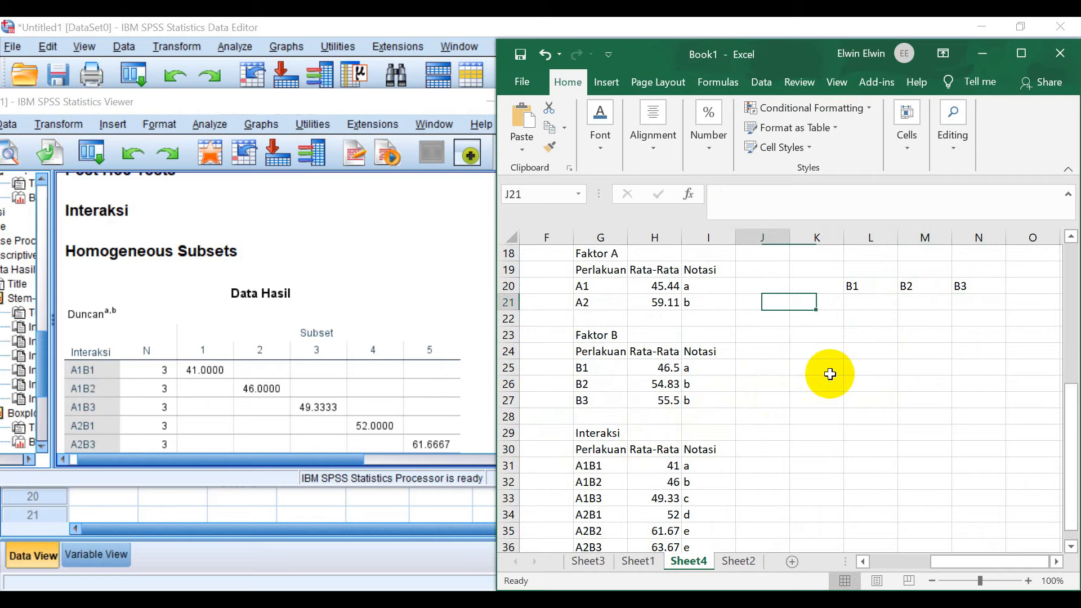
{"action": "key", "text": "Right"}
{"action": "type", "text": "AA"}
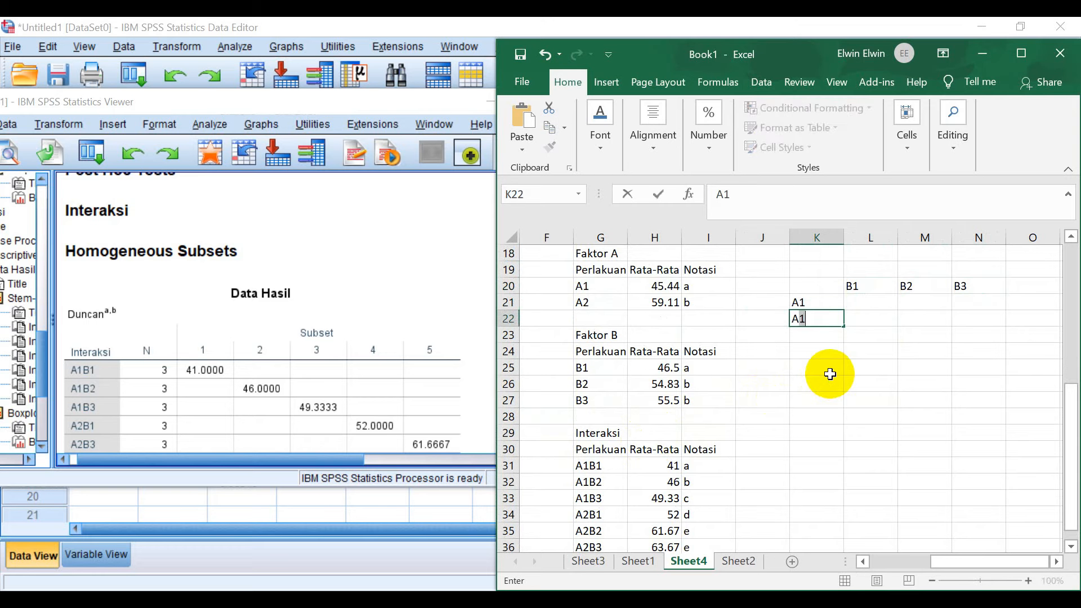
Fill the A1 row of the two-way table with 41.00a, 46.00b and 49.33c under B1, B2 and B3
{"action": "key", "text": "Right"}
{"action": "key", "text": "Up"}
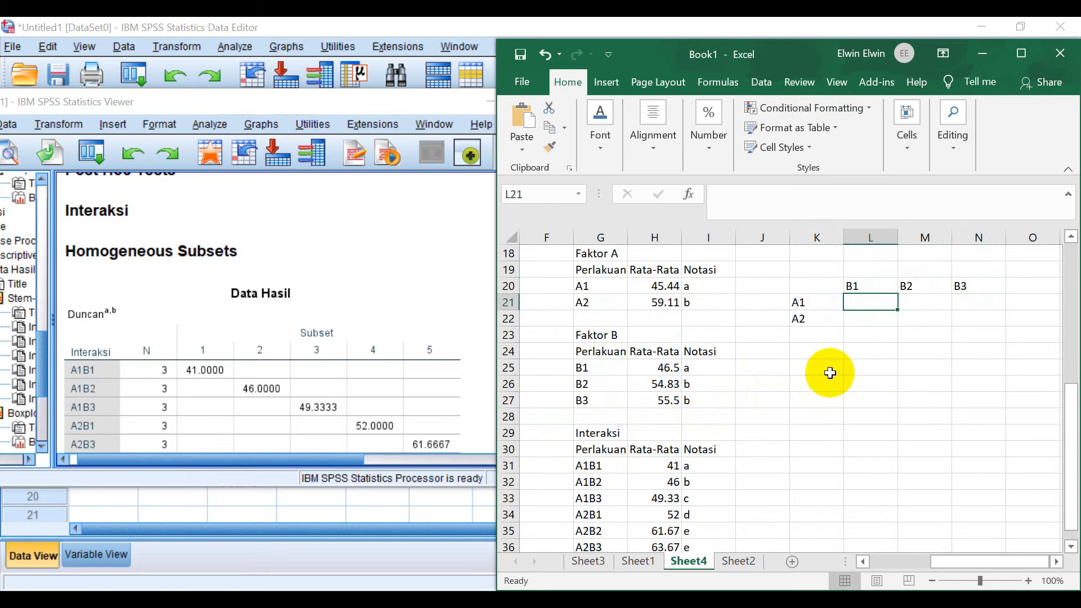
{"action": "type", "text": "41.00a"}
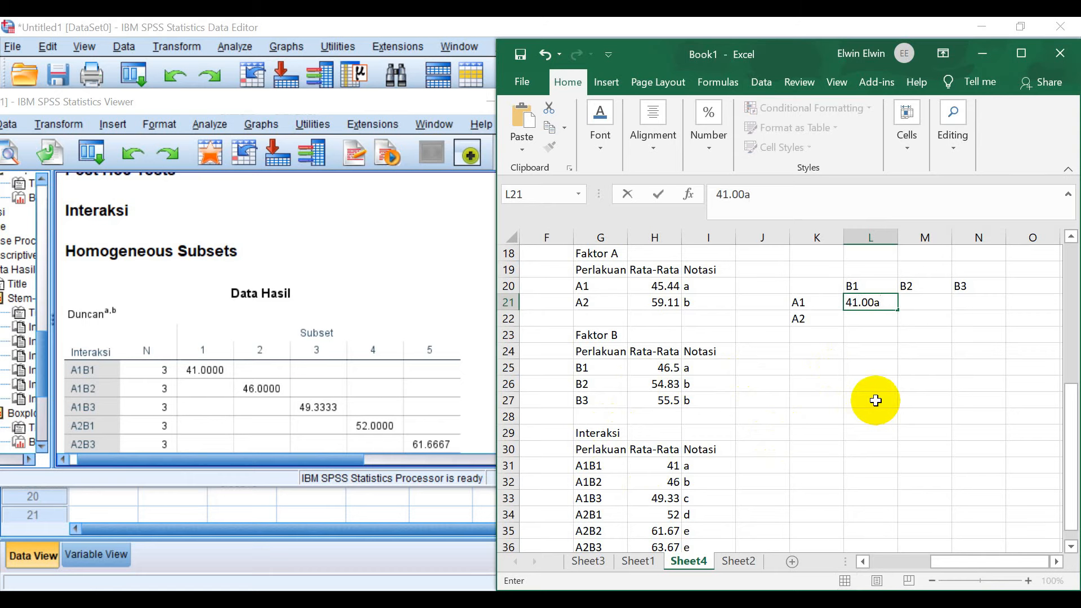
{"action": "left_click", "coordinate": [925, 303]}
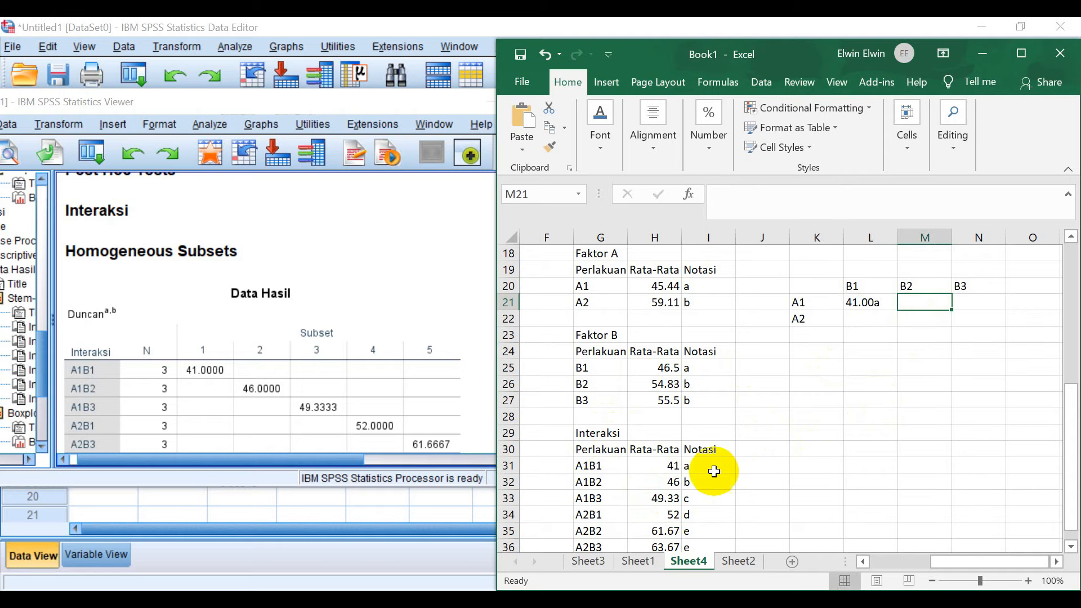
{"action": "type", "text": "46"}
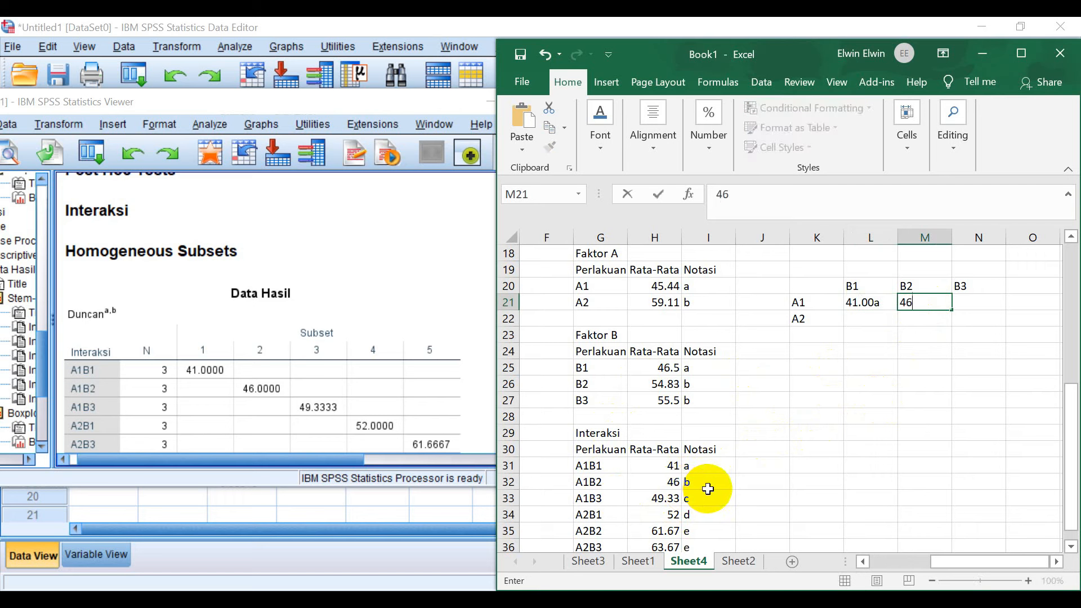
{"action": "type", "text": ".00b"}
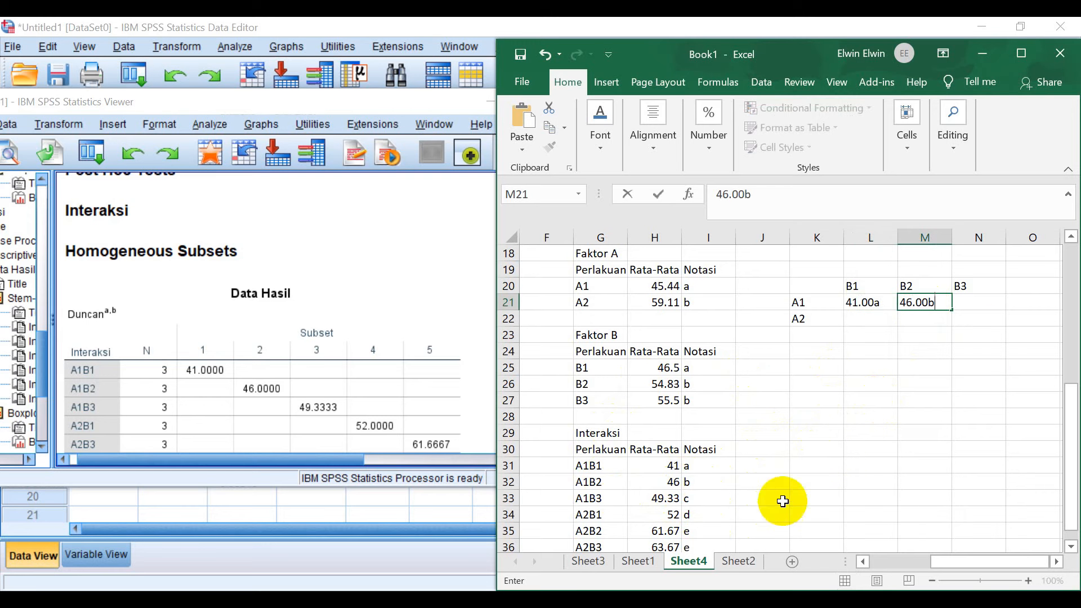
{"action": "left_click", "coordinate": [963, 306]}
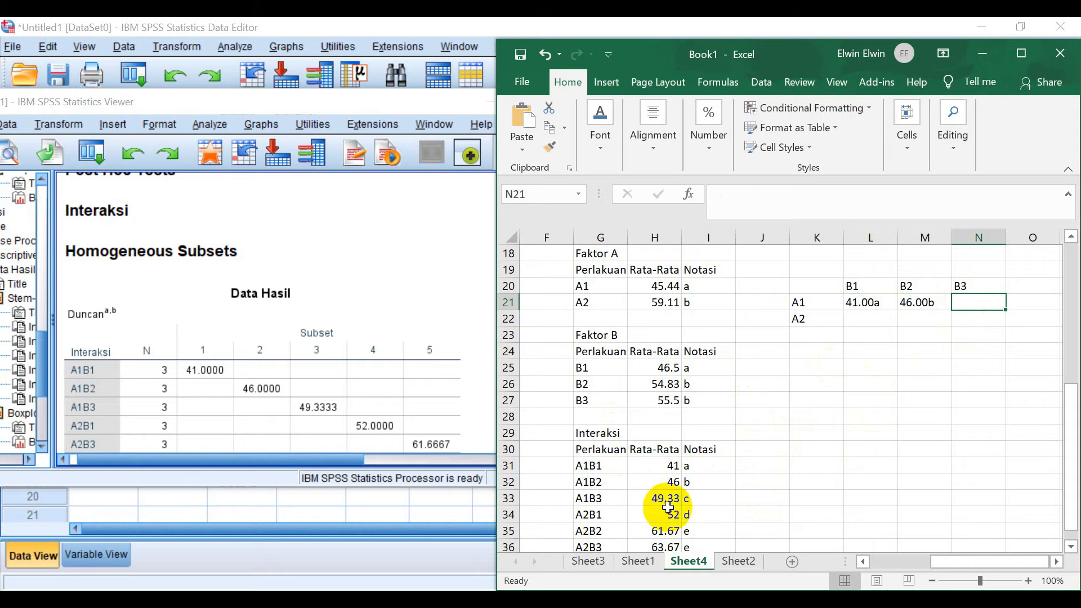
{"action": "type", "text": "49"}
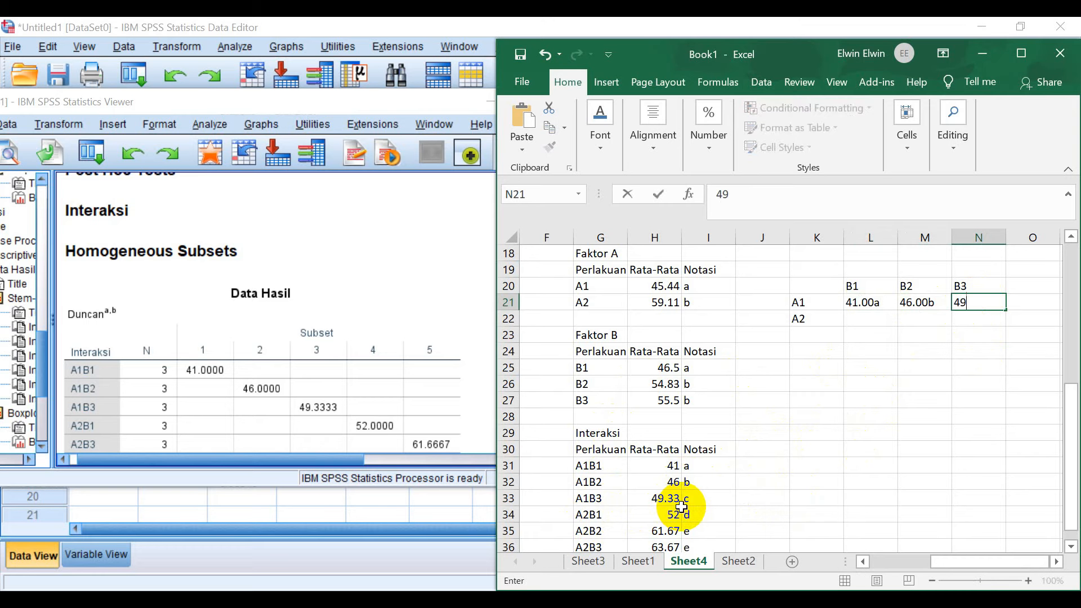
{"action": "type", "text": ".33c"}
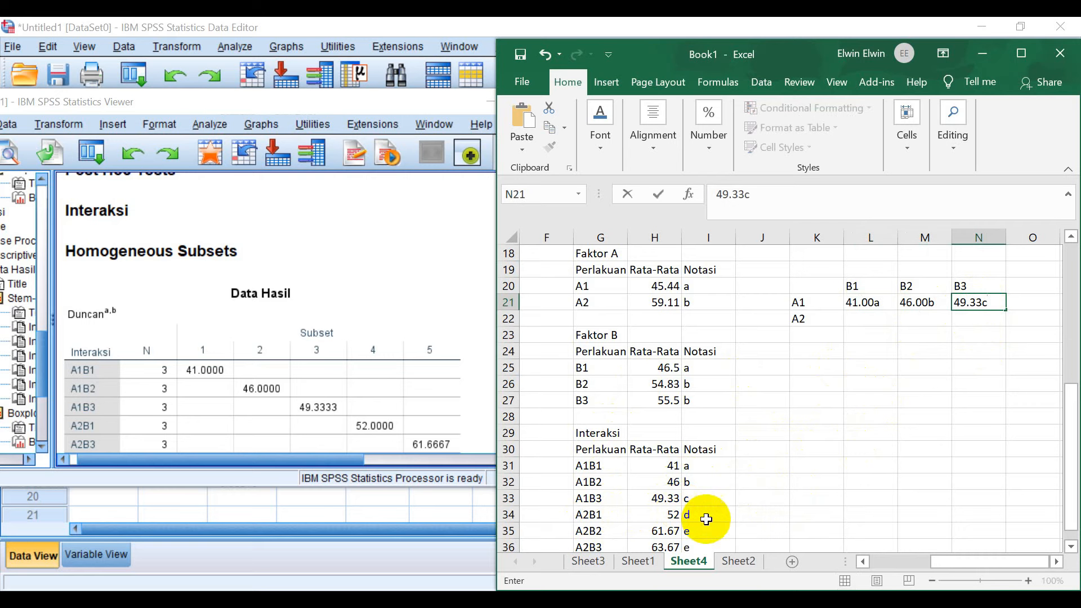
Fill the A2 row of the two-way table with 52.00d, 61.67e and 63.67e under B1, B2 and B3
{"action": "left_click", "coordinate": [856, 319]}
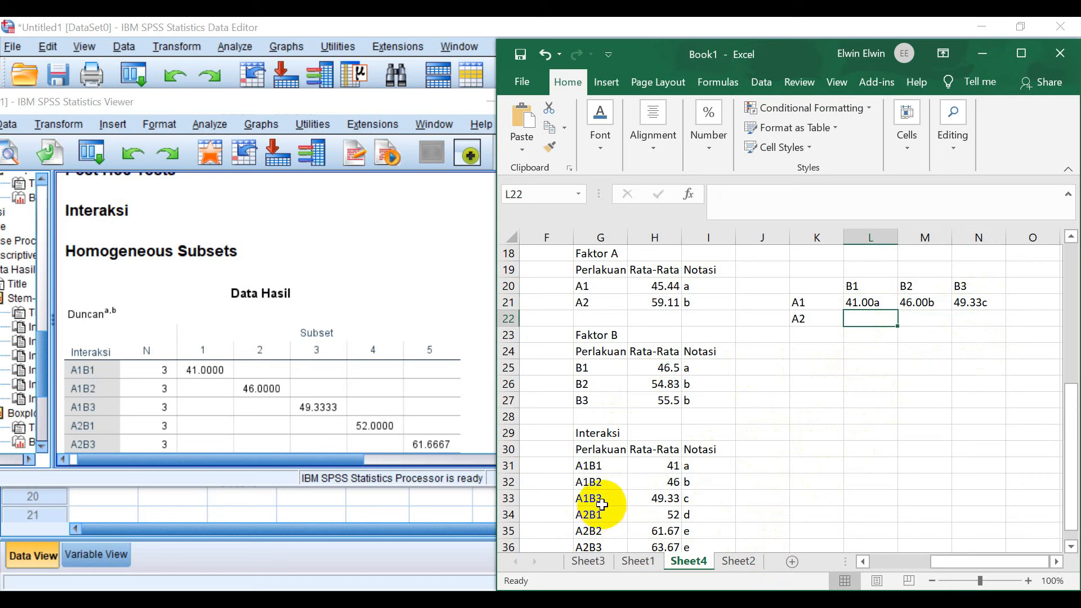
{"action": "type", "text": "52"}
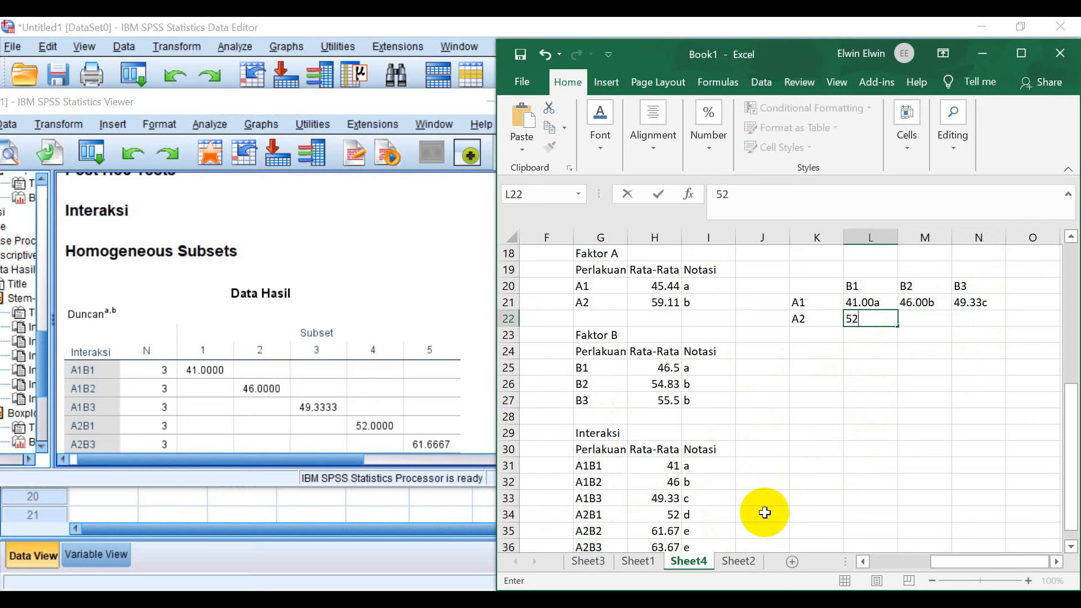
{"action": "type", "text": ".00d"}
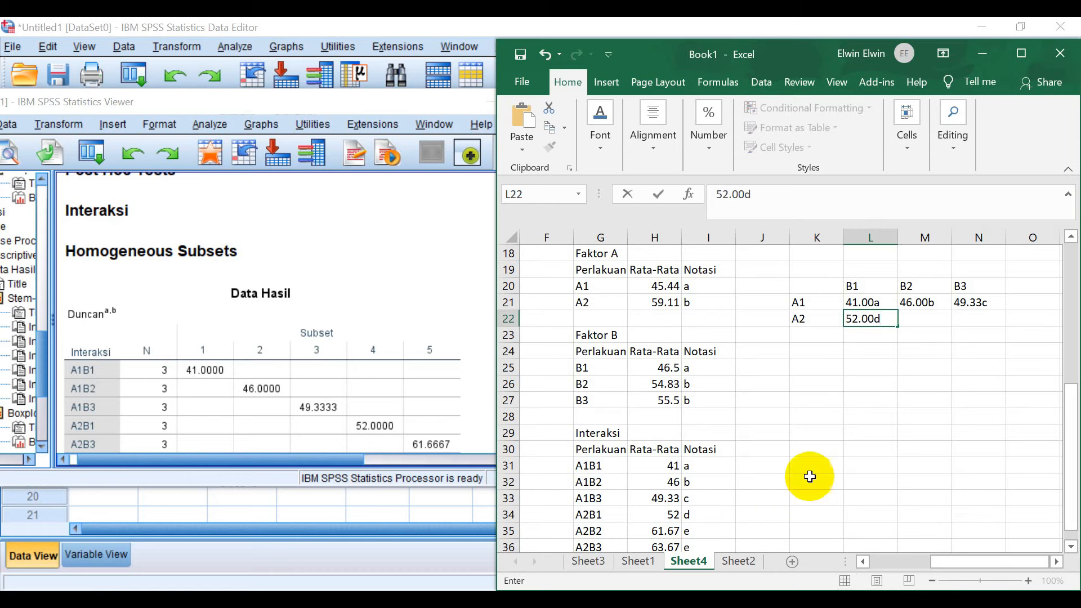
{"action": "left_click", "coordinate": [922, 319]}
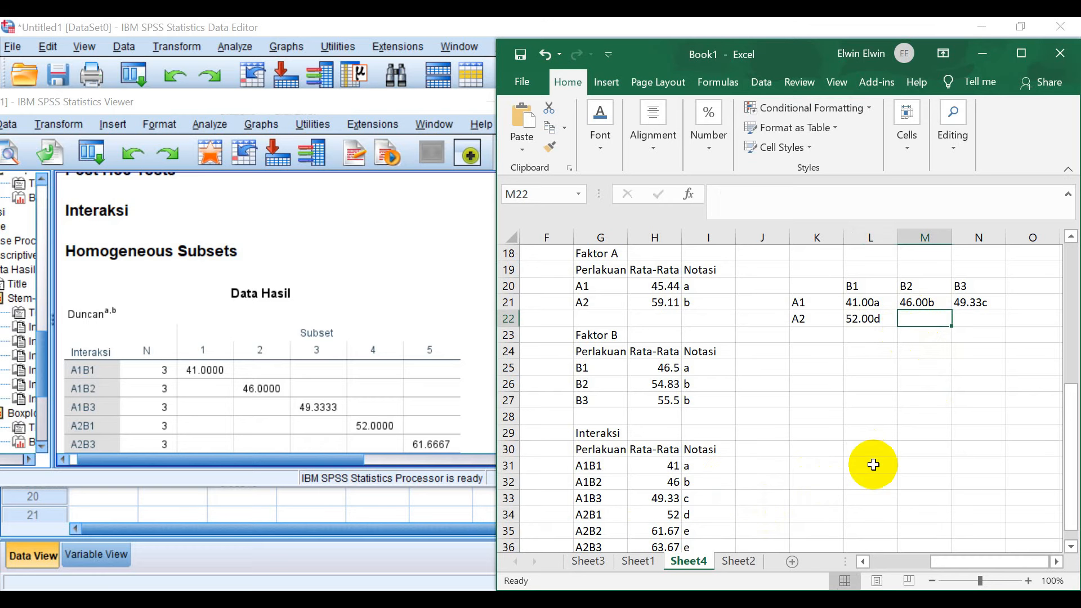
{"action": "type", "text": "61"}
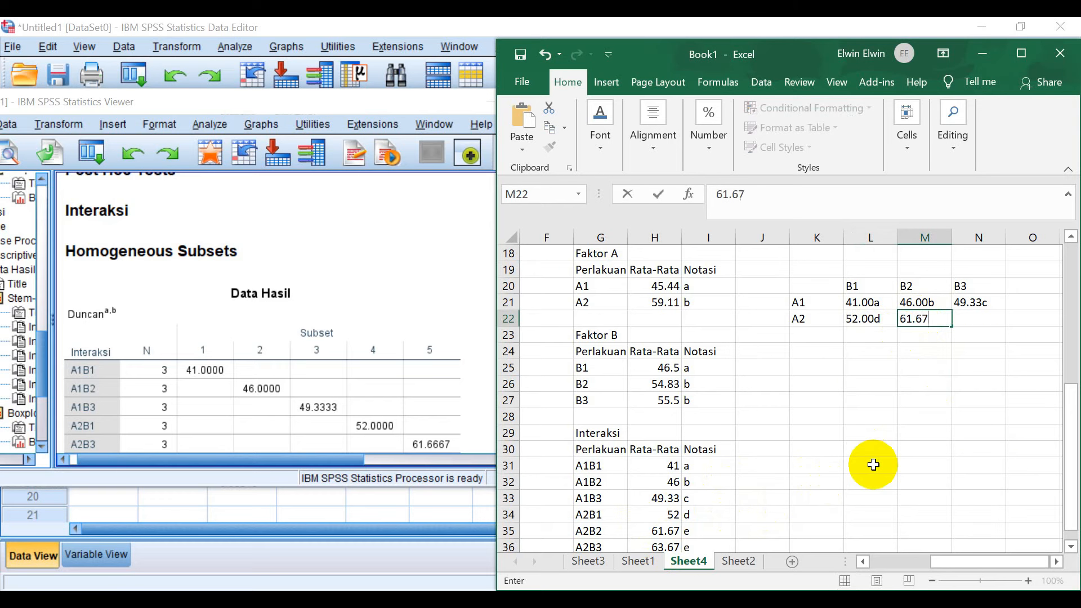
{"action": "type", "text": ".67"}
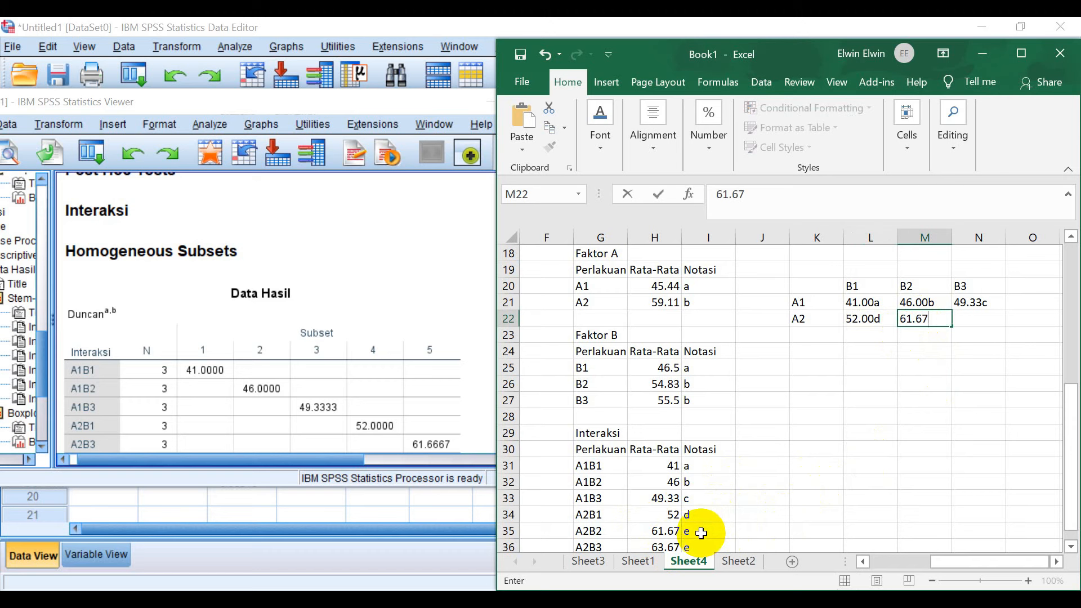
{"action": "type", "text": "e"}
{"action": "key", "text": "Tab"}
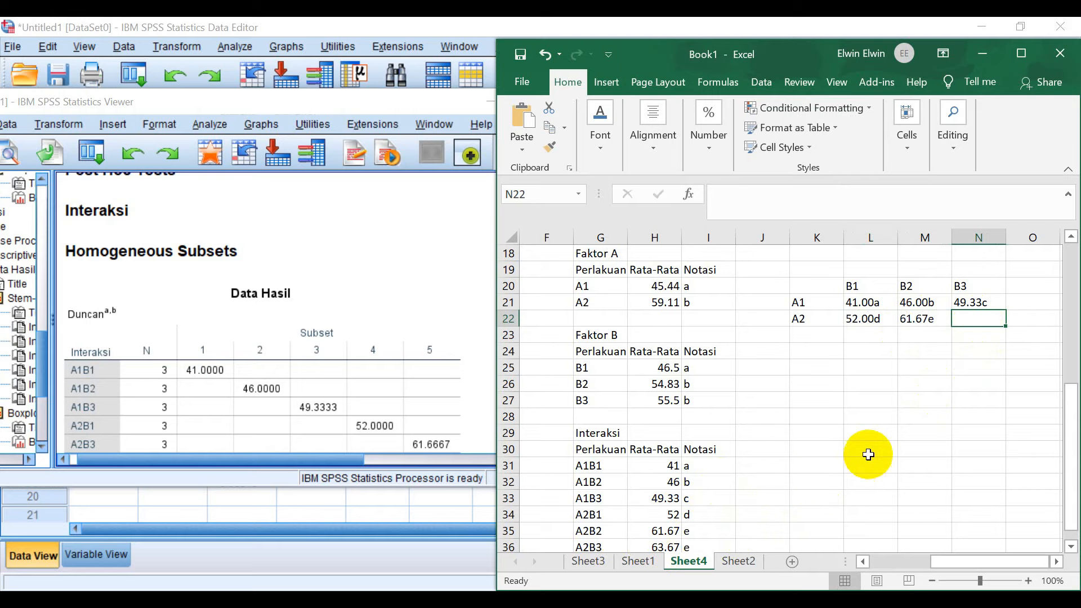
{"action": "type", "text": "63.67"}
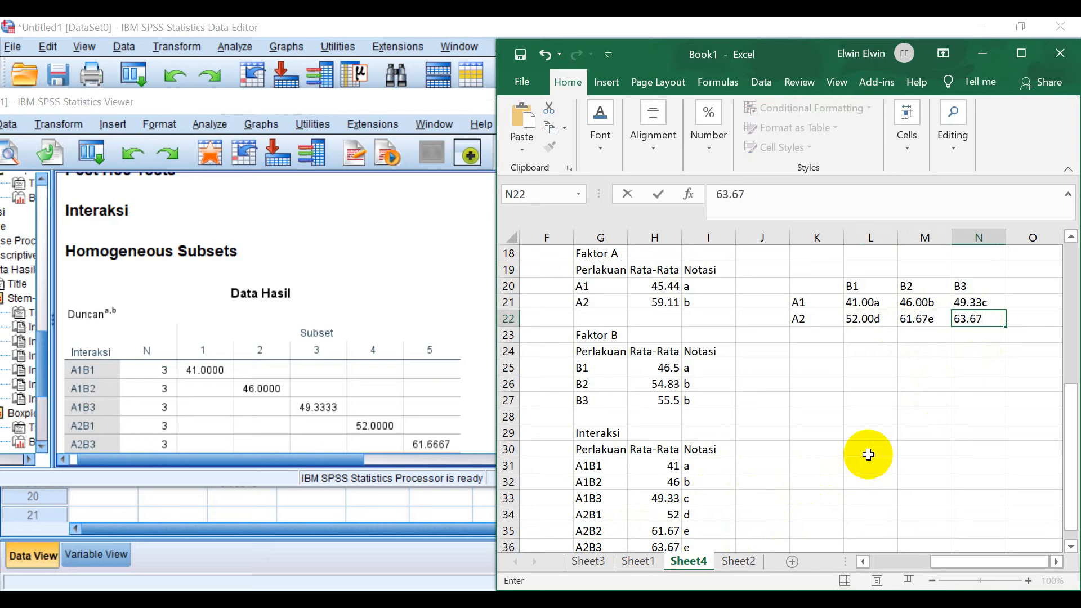
{"action": "type", "text": "e"}
{"action": "left_click", "coordinate": [983, 356]}
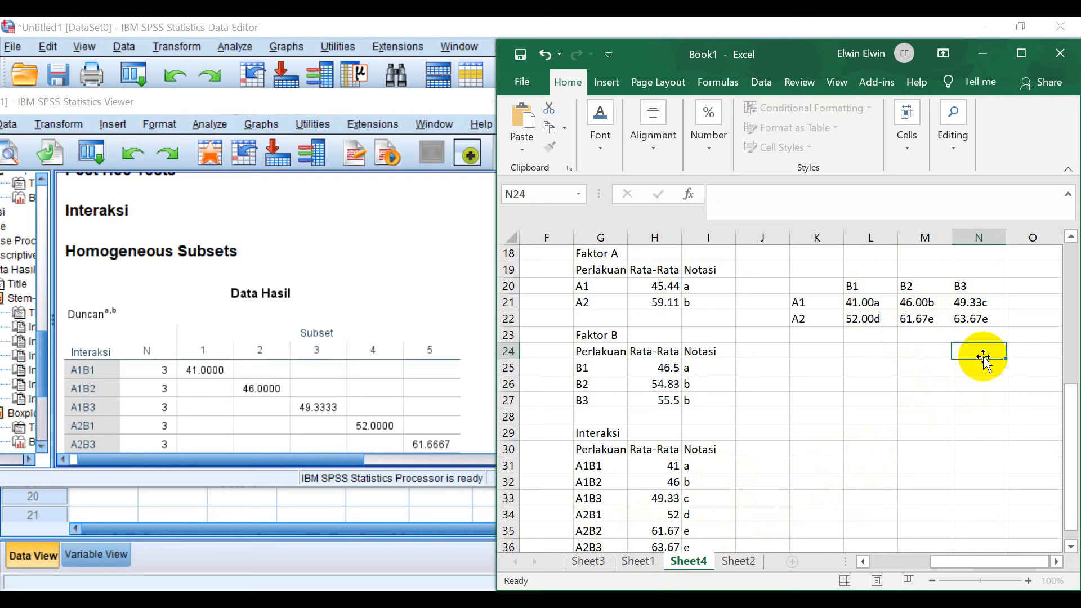
Add the label Rata-Rata as a row heading in K23 and as a column heading in O20
{"action": "left_click", "coordinate": [808, 336]}
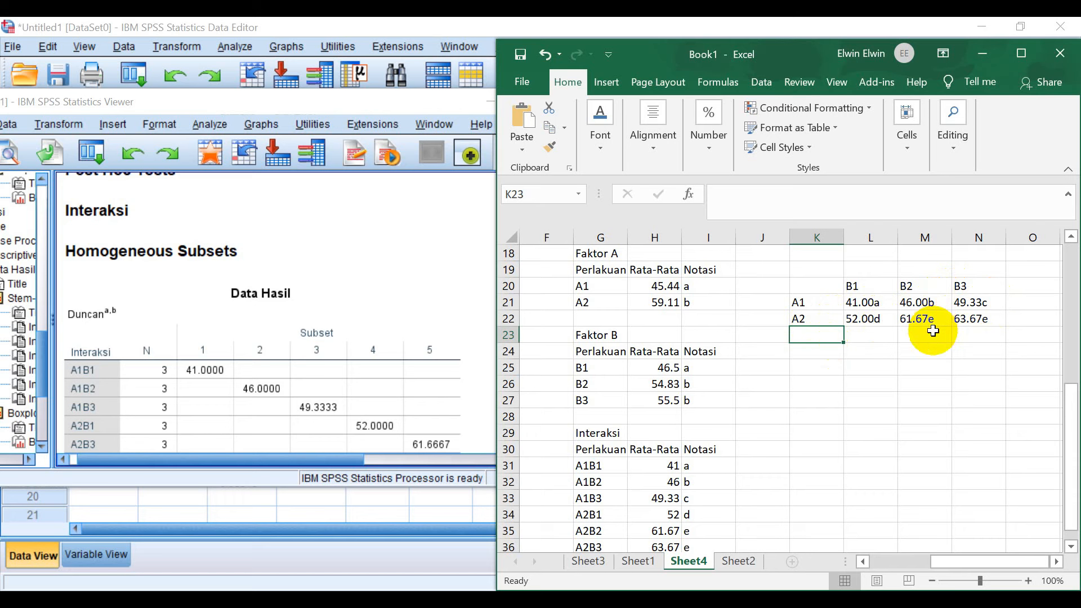
{"action": "type", "text": "Rata-Rata"}
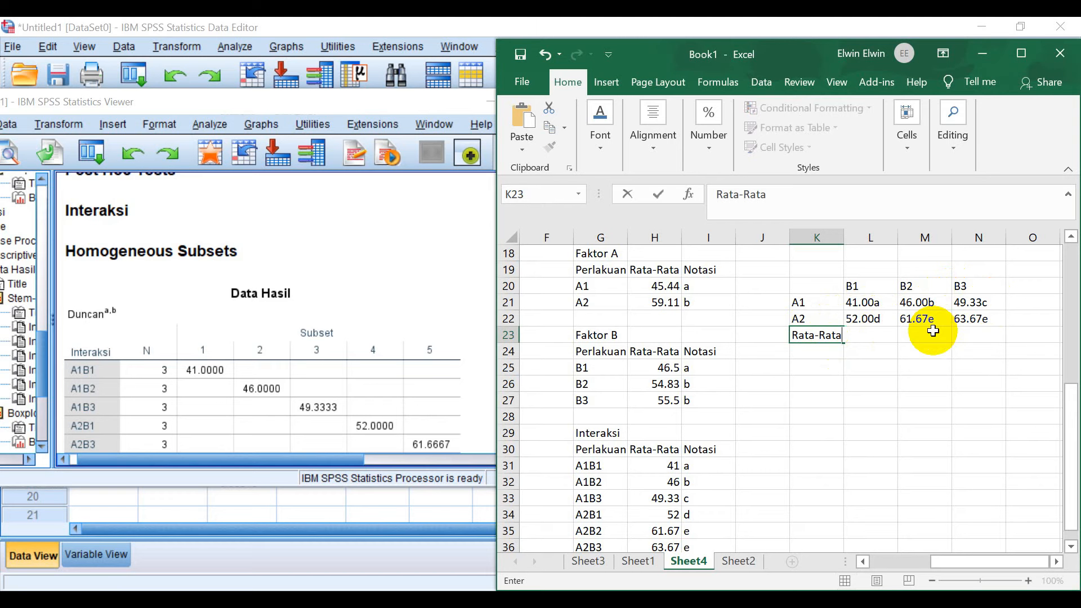
{"action": "left_click", "coordinate": [870, 383]}
{"action": "left_click", "coordinate": [1022, 290]}
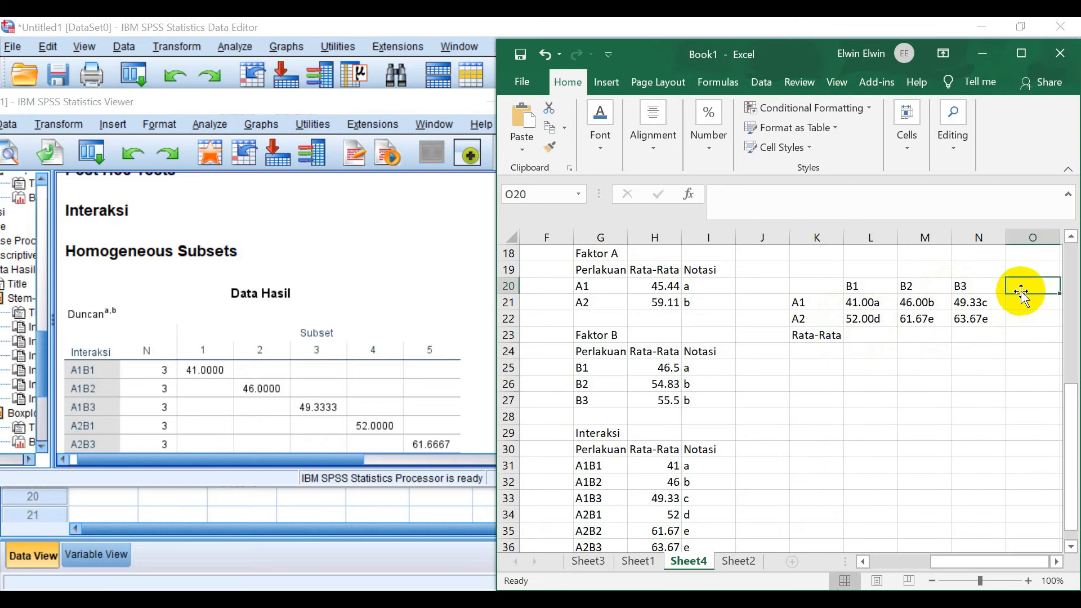
{"action": "type", "text": "Rata-Rat"}
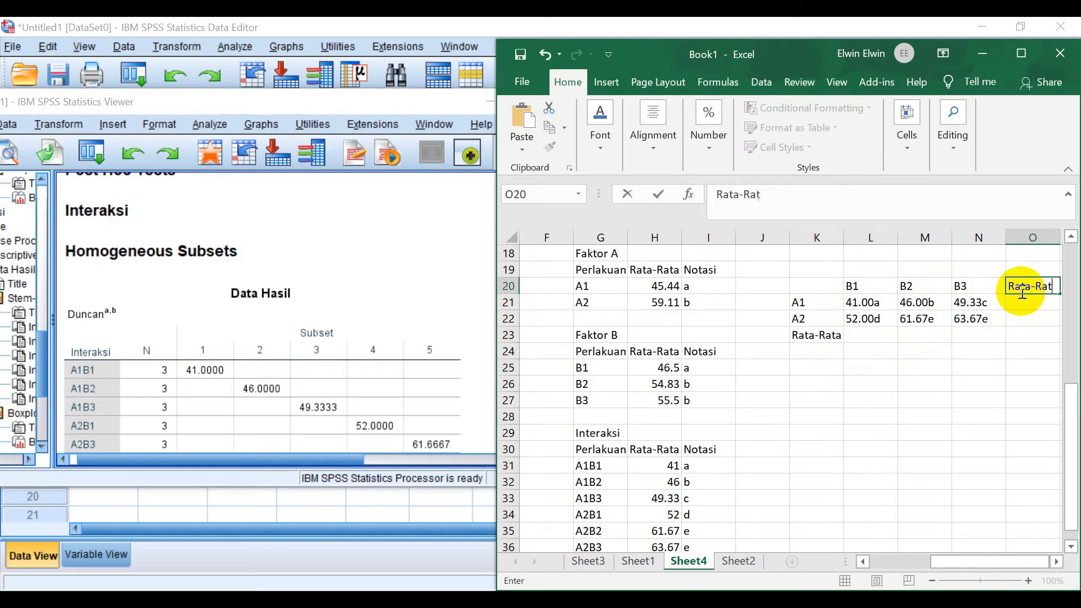
{"action": "left_click", "coordinate": [966, 399]}
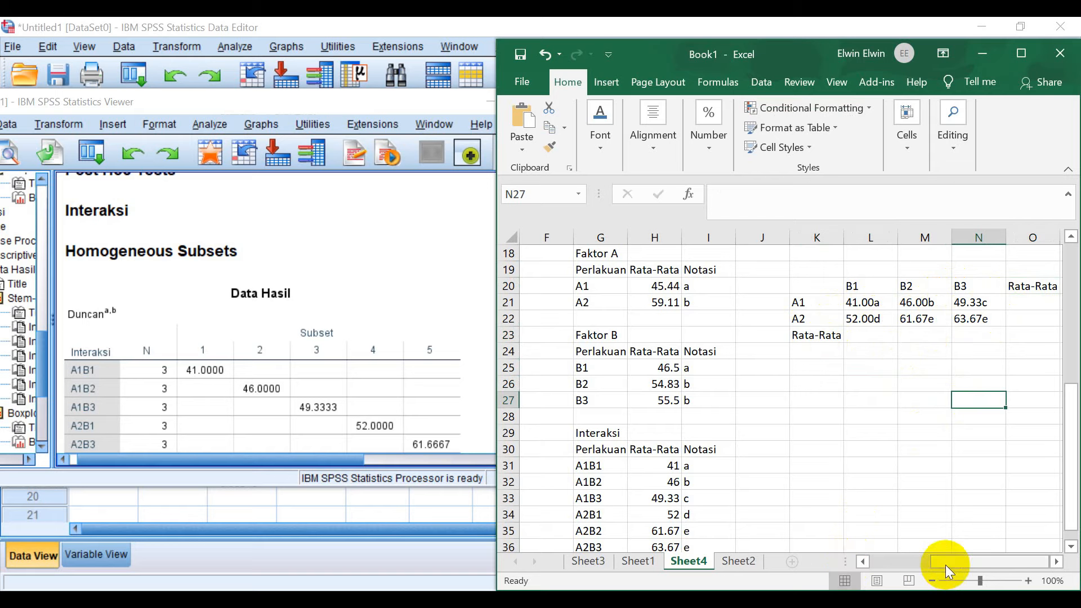
Fill the Rata-Rata column with the Faktor A means 45.44A for A1 and 59.11B for A2
{"action": "left_click", "coordinate": [1036, 302]}
{"action": "type", "text": "45.4"}
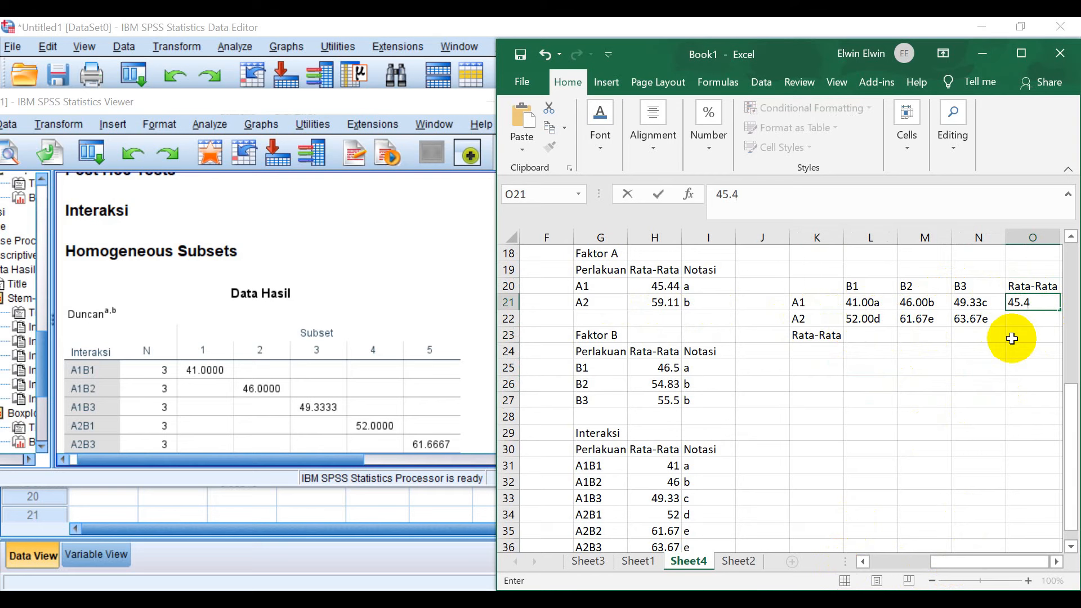
{"action": "type", "text": "4A"}
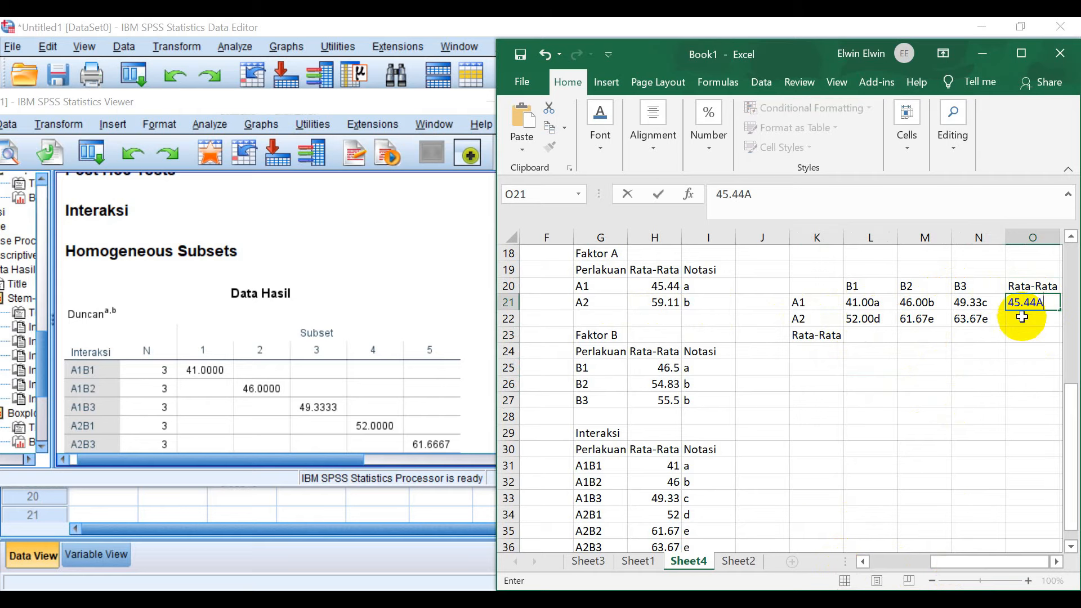
{"action": "left_click", "coordinate": [1021, 316]}
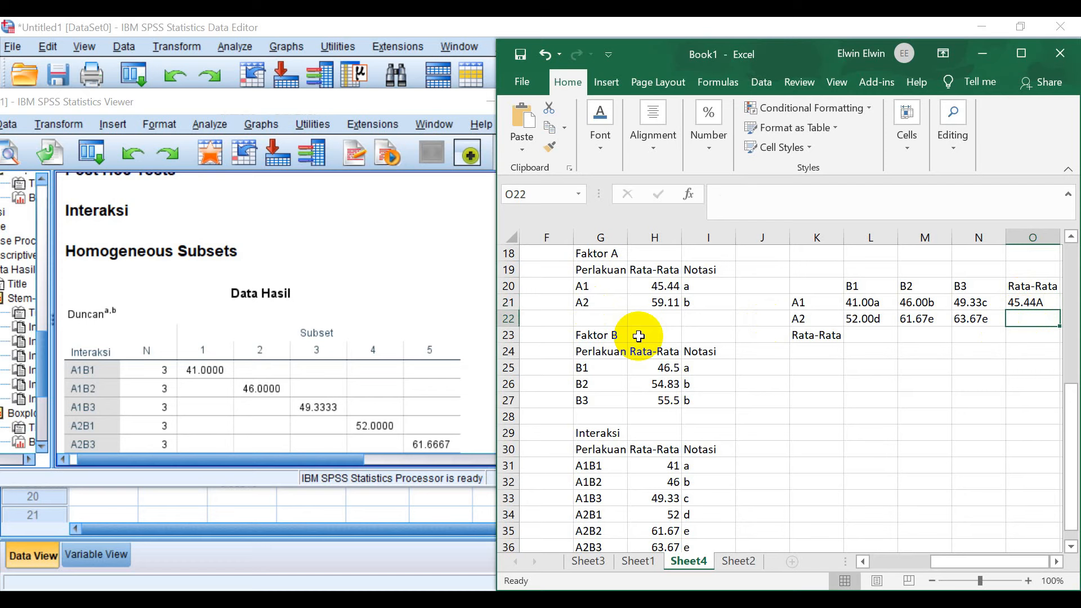
{"action": "type", "text": "59"}
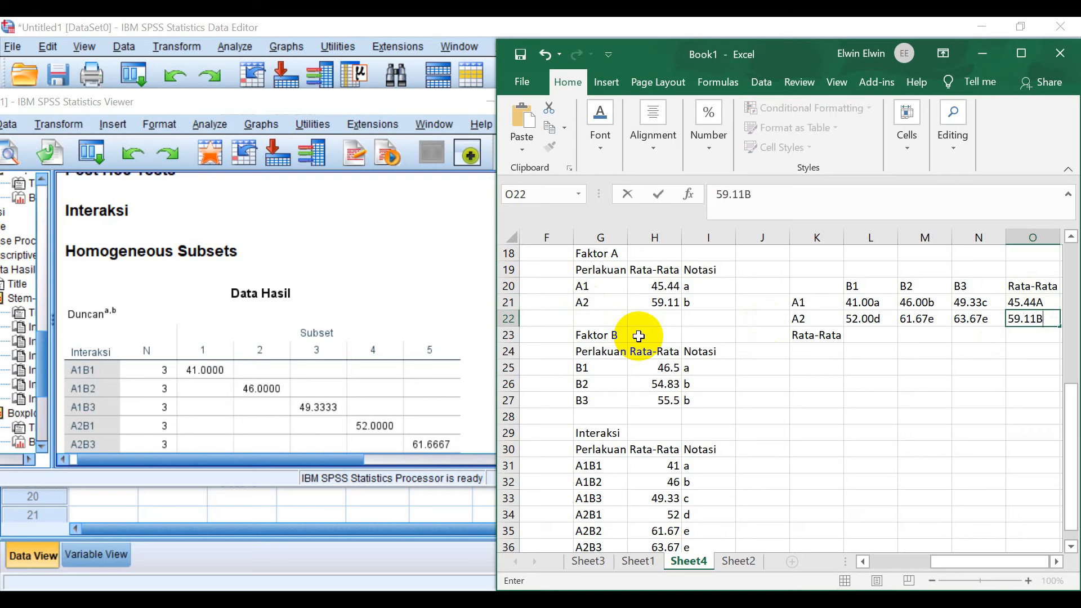
{"action": "type", "text": ".11B"}
{"action": "left_click", "coordinate": [1039, 303]}
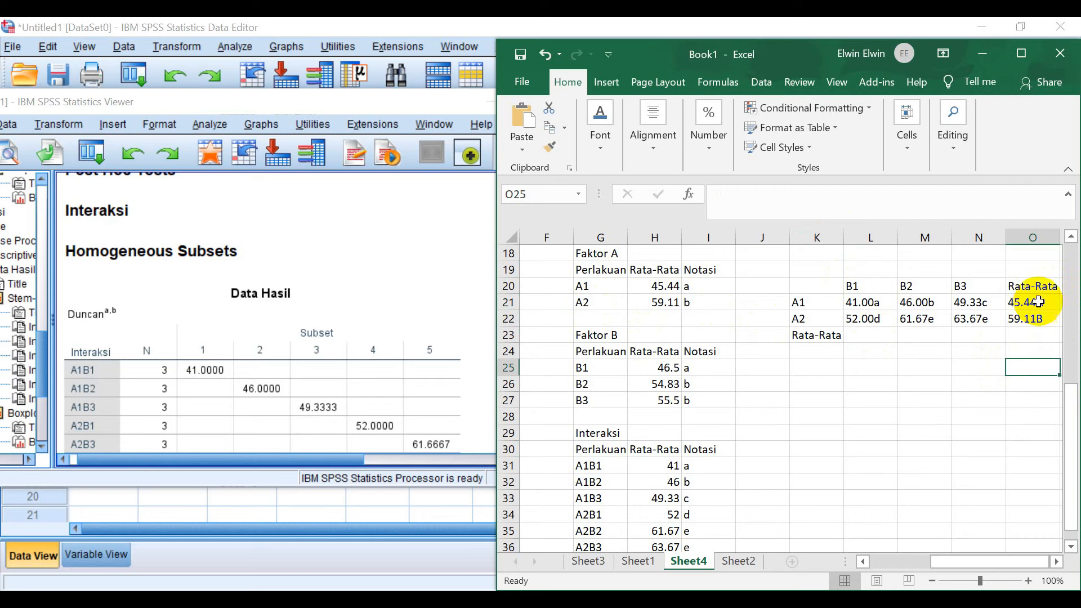
Fill the Rata-Rata row with the Faktor B means 46.50A, 54.83B and 55.50B under B1, B2 and B3
{"action": "left_click", "coordinate": [867, 336]}
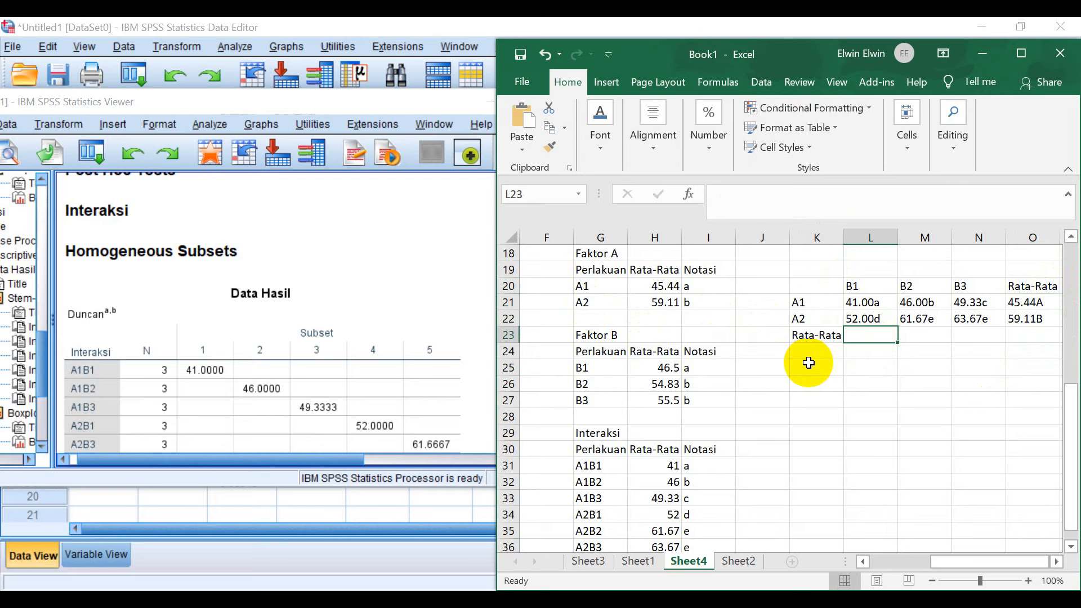
{"action": "type", "text": "4"}
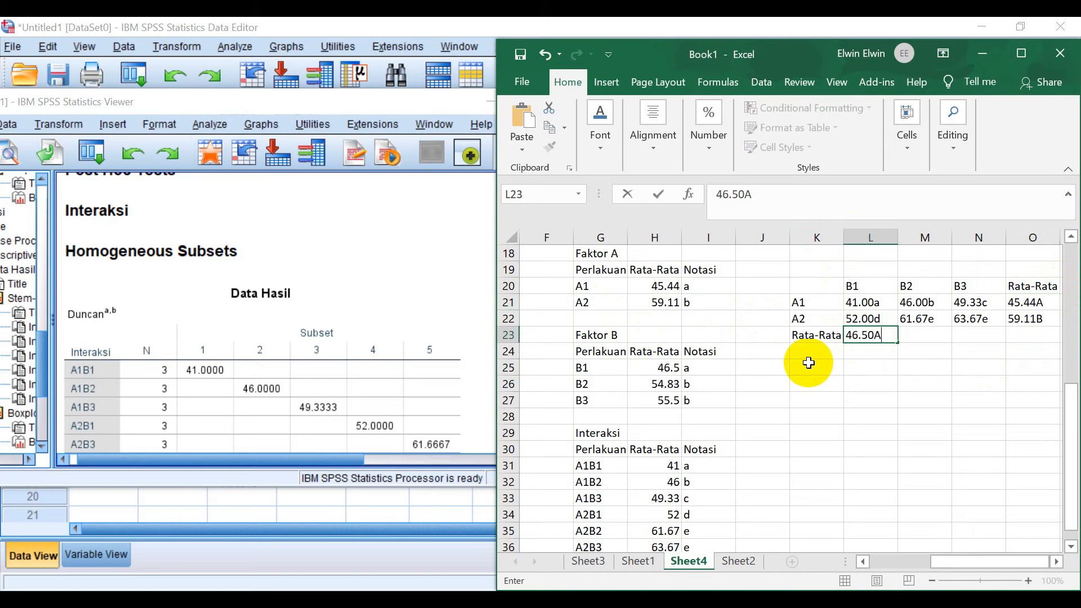
{"action": "type", "text": "6.50A"}
{"action": "left_click", "coordinate": [929, 335]}
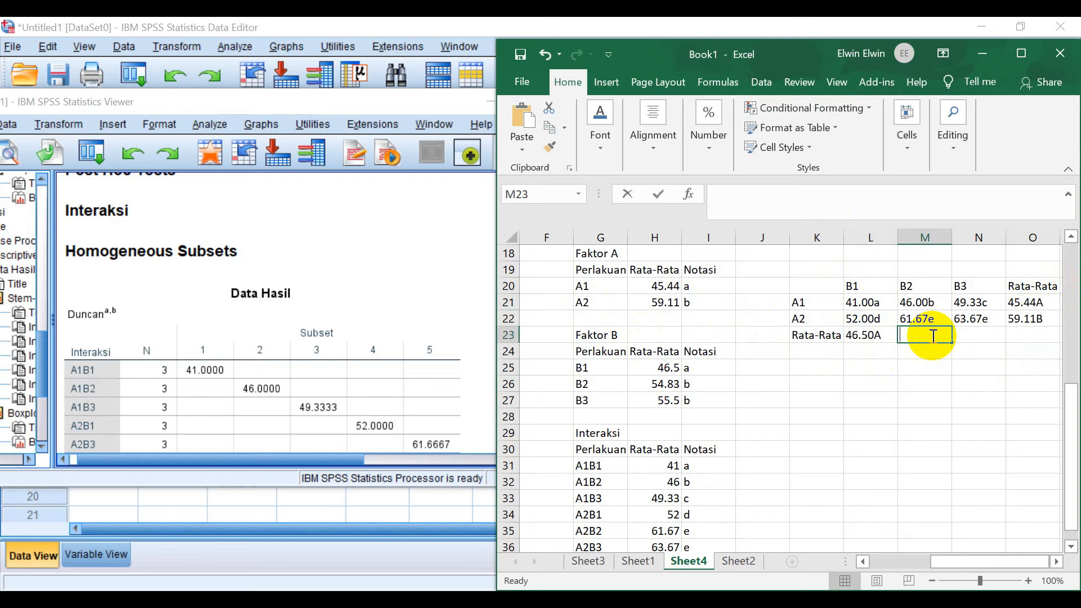
{"action": "type", "text": "54"}
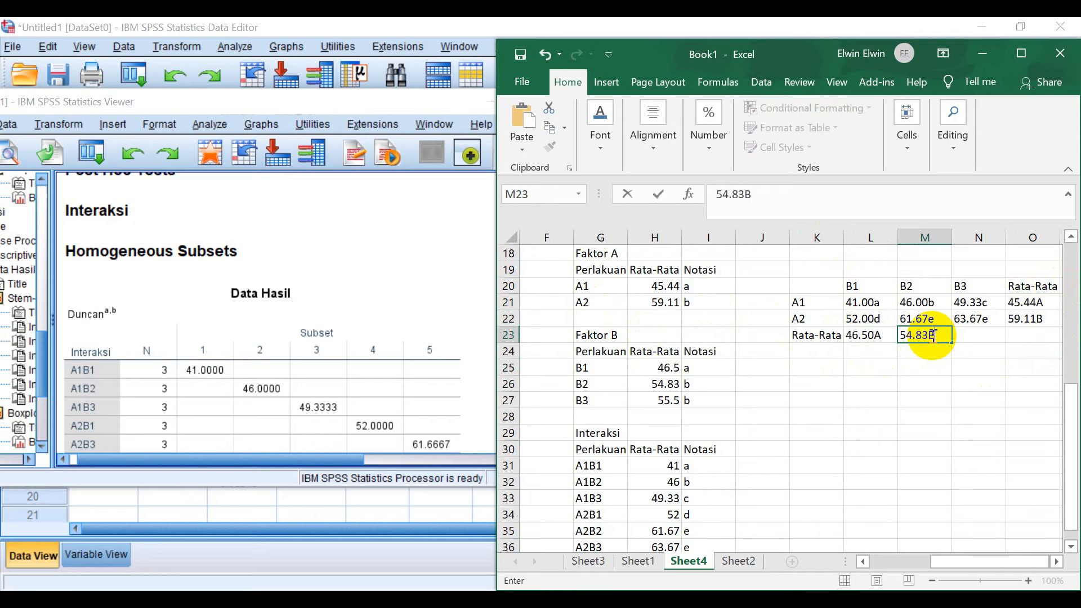
{"action": "type", "text": ".83B"}
{"action": "key", "text": "Tab"}
{"action": "type", "text": "5"}
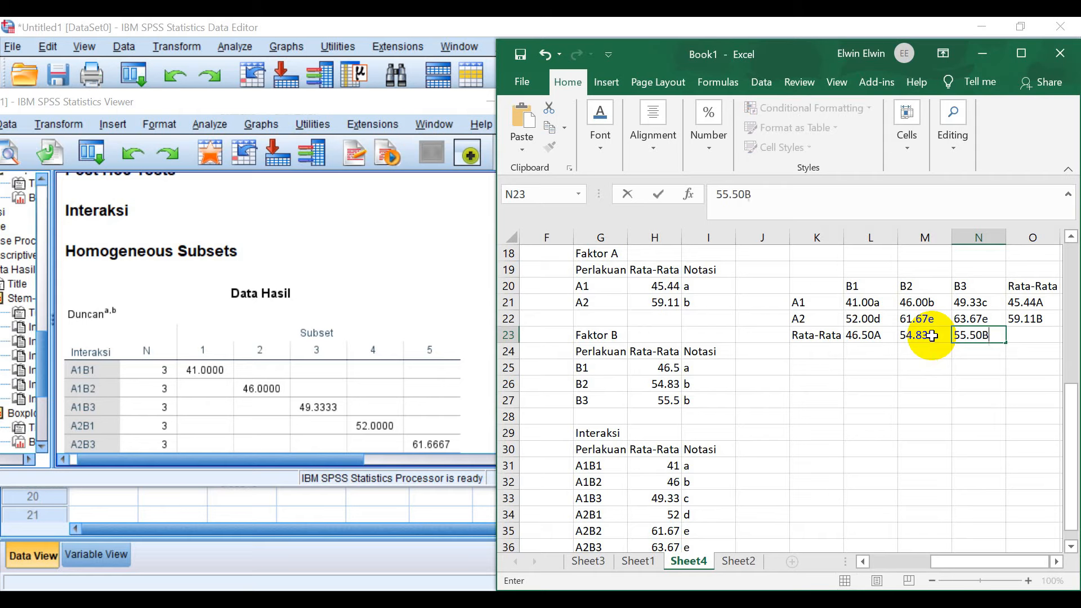
{"action": "type", "text": "5.50B"}
{"action": "left_click", "coordinate": [979, 465]}
Apply all borders to the two-way table in K20:O23 and centre its contents
{"action": "left_click_drag", "start_coordinate": [817, 287], "coordinate": [1033, 334]}
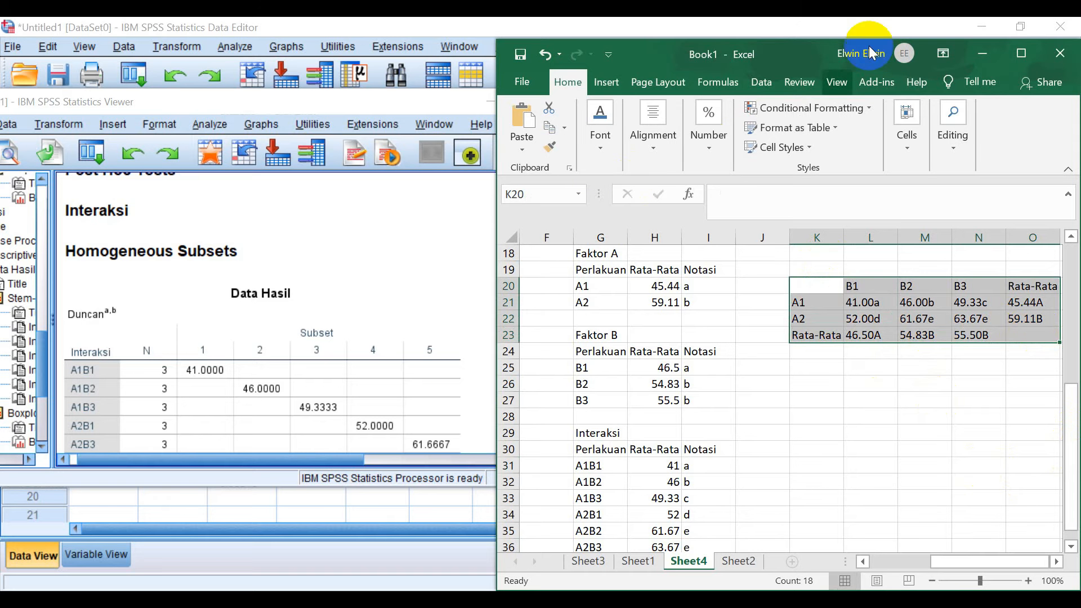
{"action": "left_click", "coordinate": [1020, 54]}
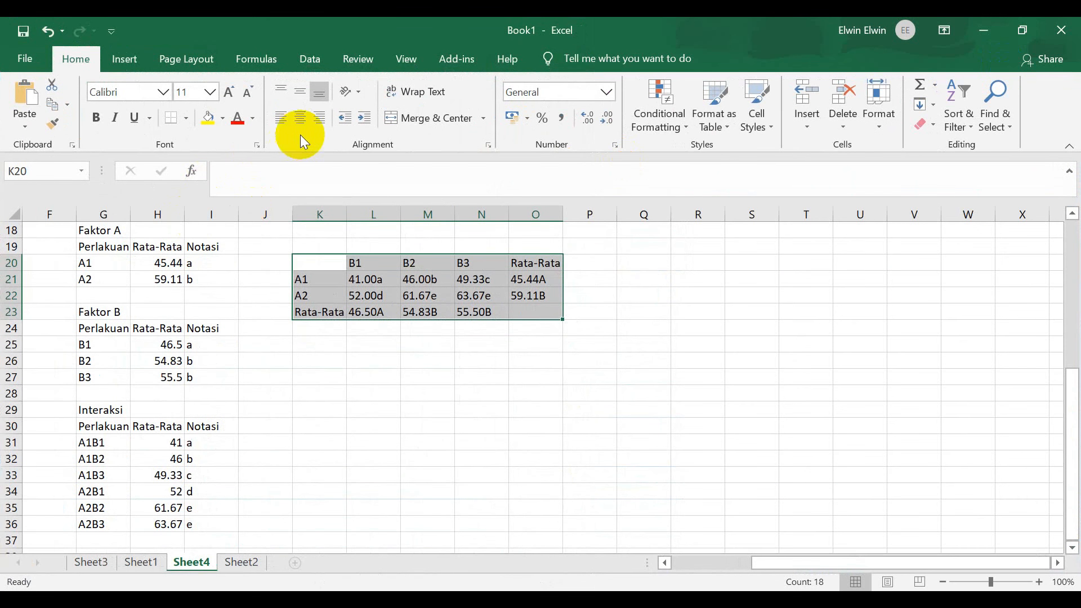
{"action": "left_click", "coordinate": [184, 125]}
{"action": "left_click", "coordinate": [191, 265]}
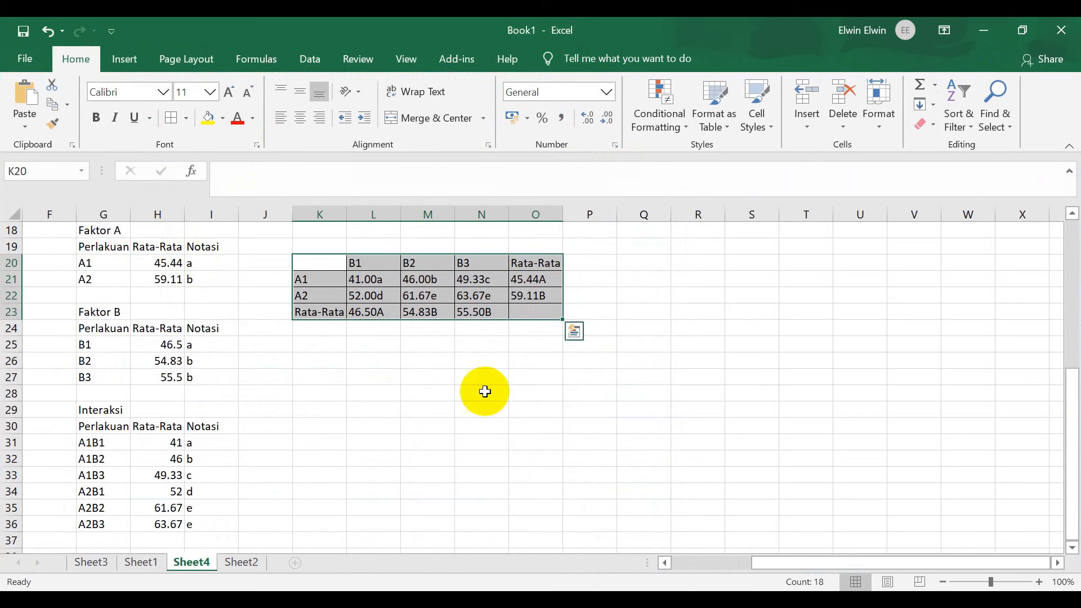
{"action": "left_click", "coordinate": [300, 118]}
{"action": "left_click", "coordinate": [476, 377]}
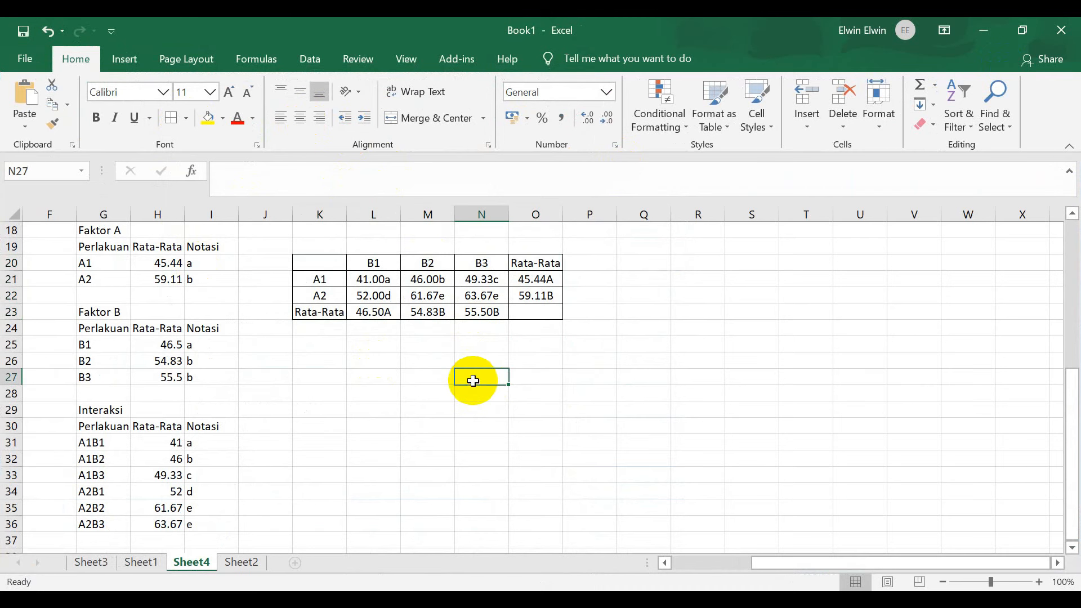
Widen columns K, L and O of the two-way table to give their contents more room
{"action": "scroll", "coordinate": [531, 342], "scroll_direction": "up", "scroll_amount": 1}
{"action": "left_click_drag", "start_coordinate": [566, 213], "coordinate": [579, 222]}
{"action": "left_click_drag", "start_coordinate": [350, 213], "coordinate": [418, 217]}
{"action": "left_click", "coordinate": [636, 365]}
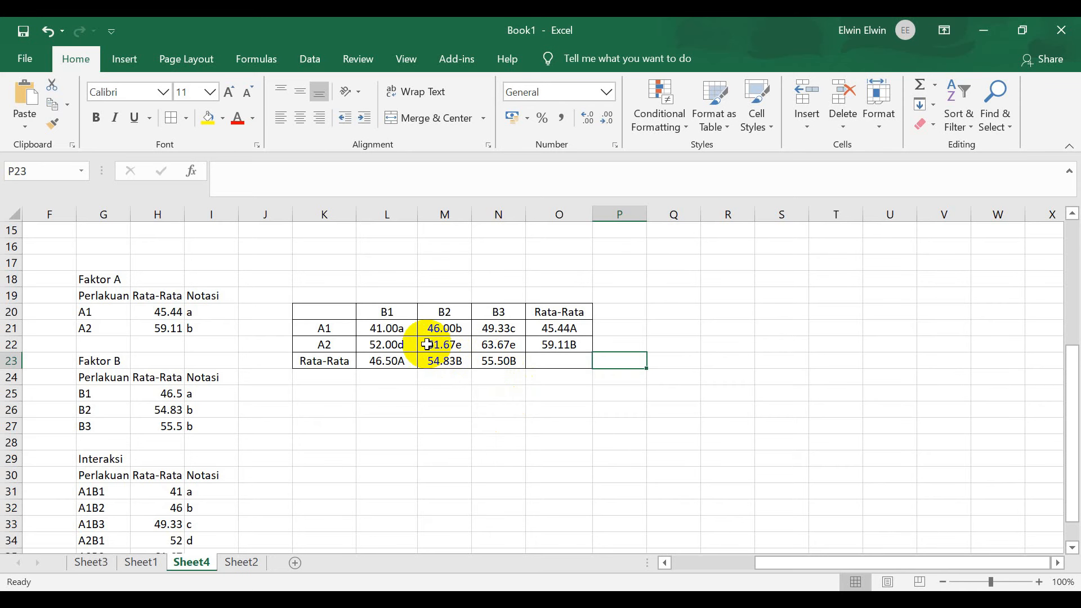
Insert a plus-minus sign (±) between 41.00 and the notation a in cell L21
{"action": "left_click", "coordinate": [408, 328]}
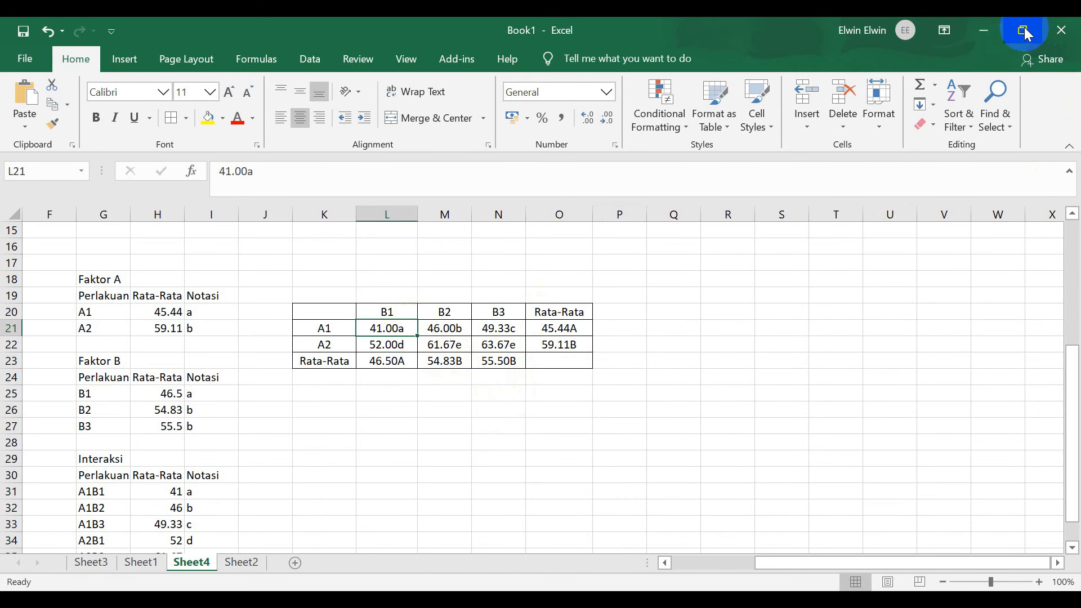
{"action": "left_click", "coordinate": [1023, 32]}
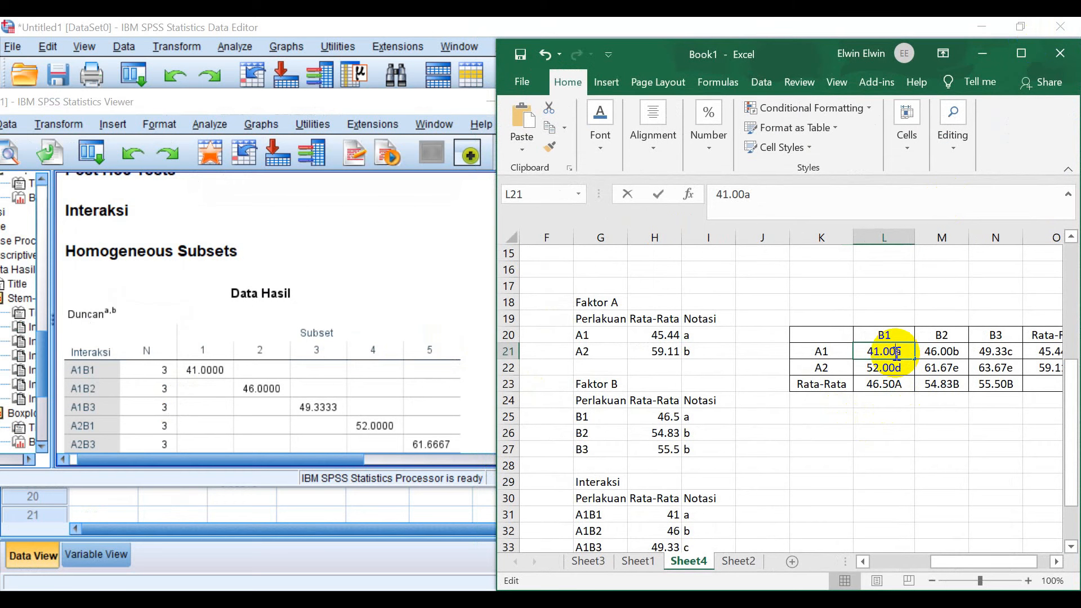
{"action": "left_click", "coordinate": [613, 83]}
{"action": "left_click", "coordinate": [1021, 54]}
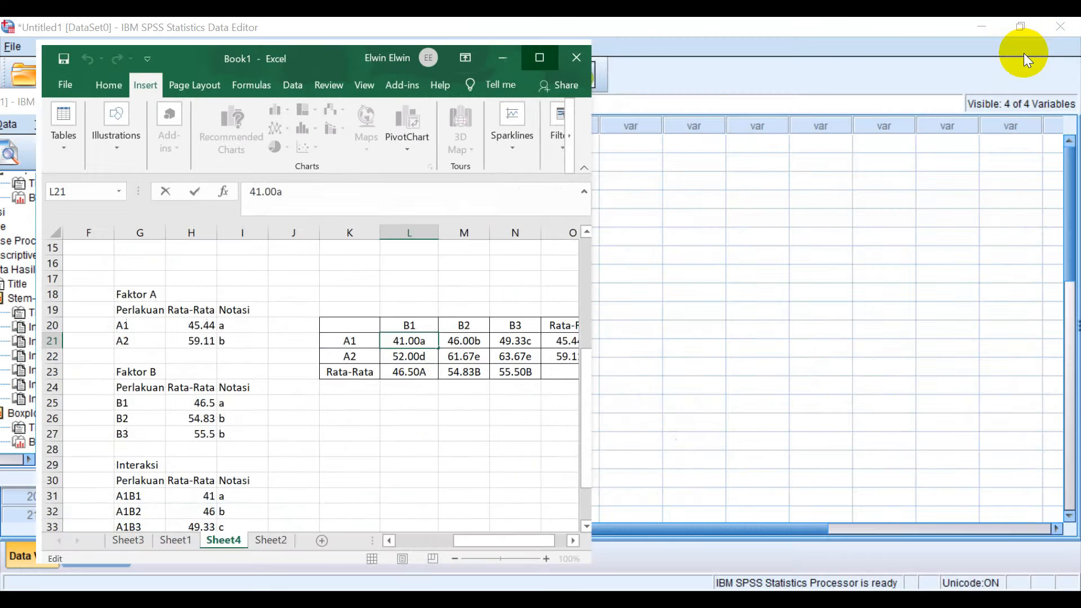
{"action": "left_click", "coordinate": [985, 138]}
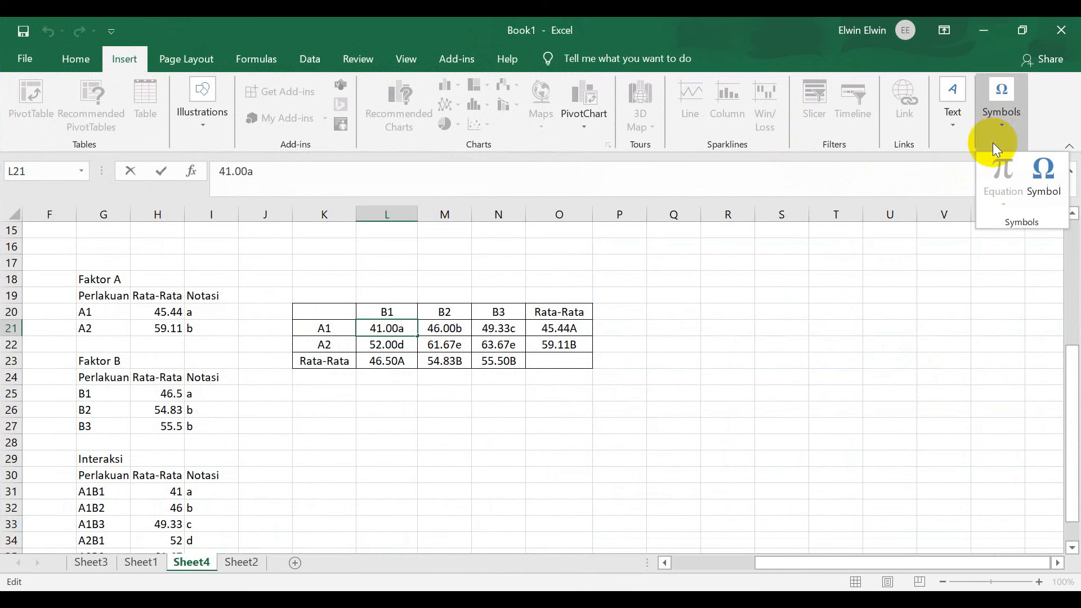
{"action": "left_click", "coordinate": [1047, 204]}
{"action": "left_click", "coordinate": [246, 336]}
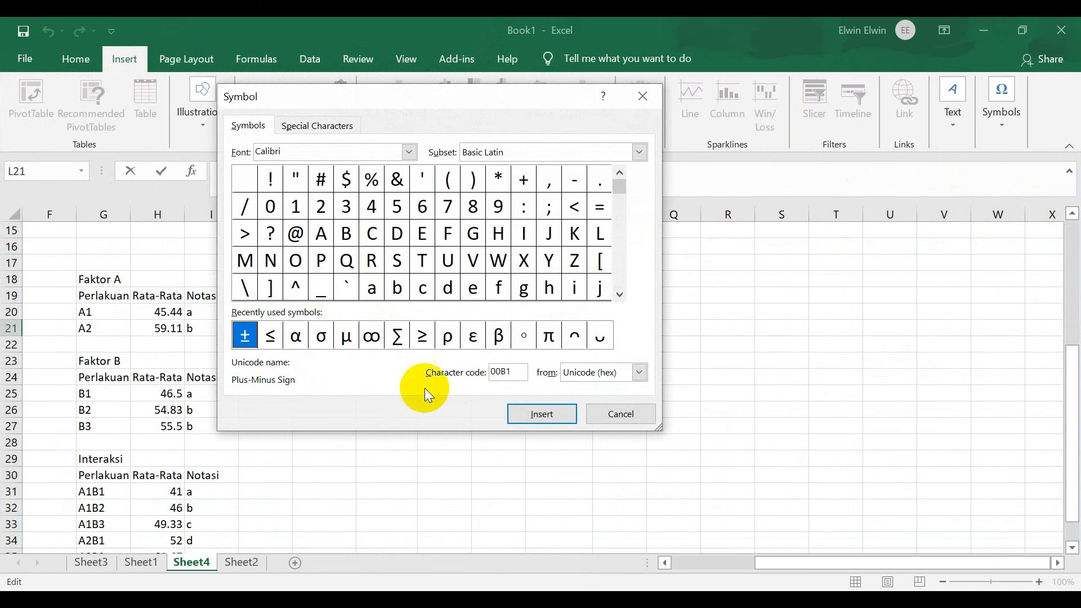
{"action": "left_click", "coordinate": [621, 414]}
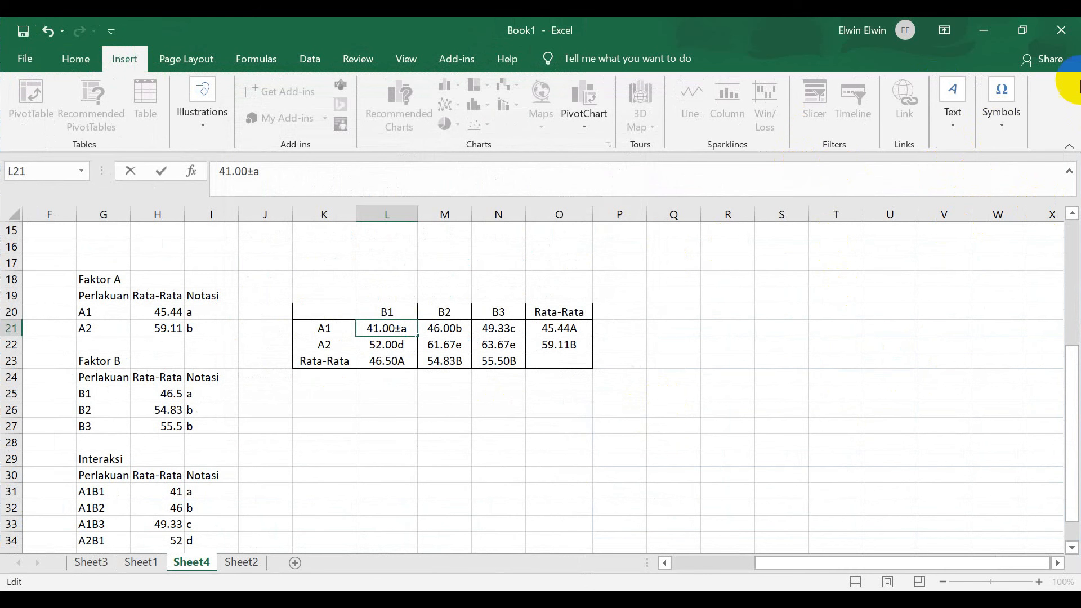
Show Excel beside the SPSS output and find the A1B1 standard deviation in the Interaksi Descriptives table
{"action": "left_click", "coordinate": [1022, 30]}
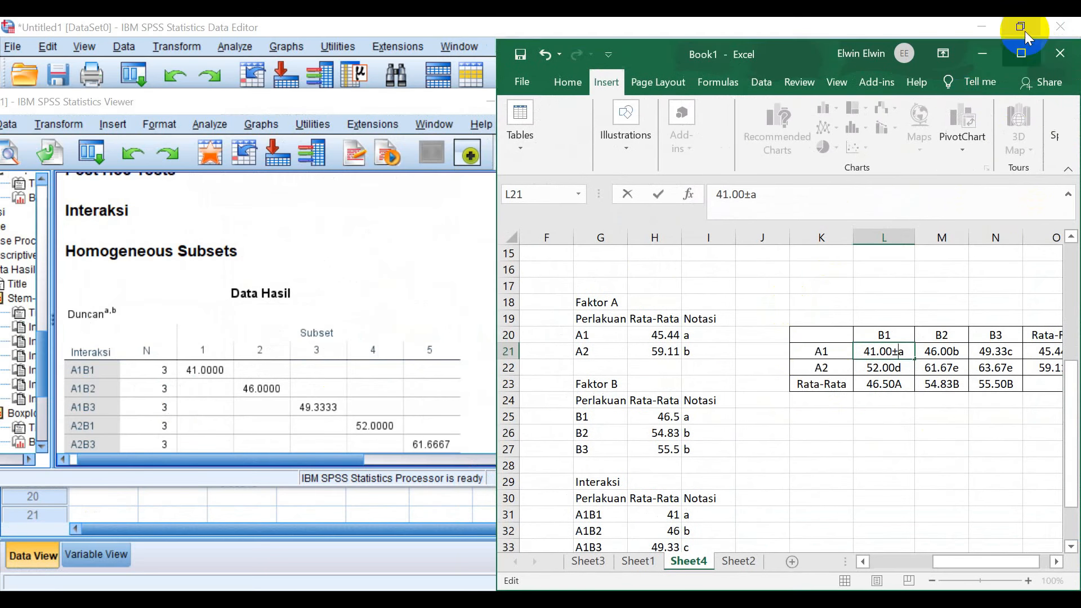
{"action": "left_click", "coordinate": [878, 368]}
{"action": "left_click", "coordinate": [295, 373]}
{"action": "scroll", "coordinate": [311, 295], "scroll_direction": "down", "scroll_amount": 2}
{"action": "scroll", "coordinate": [311, 295], "scroll_direction": "down", "scroll_amount": 1}
{"action": "left_click", "coordinate": [291, 365]}
{"action": "scroll", "coordinate": [291, 365], "scroll_direction": "up", "scroll_amount": 10}
{"action": "scroll", "coordinate": [291, 365], "scroll_direction": "up", "scroll_amount": 15}
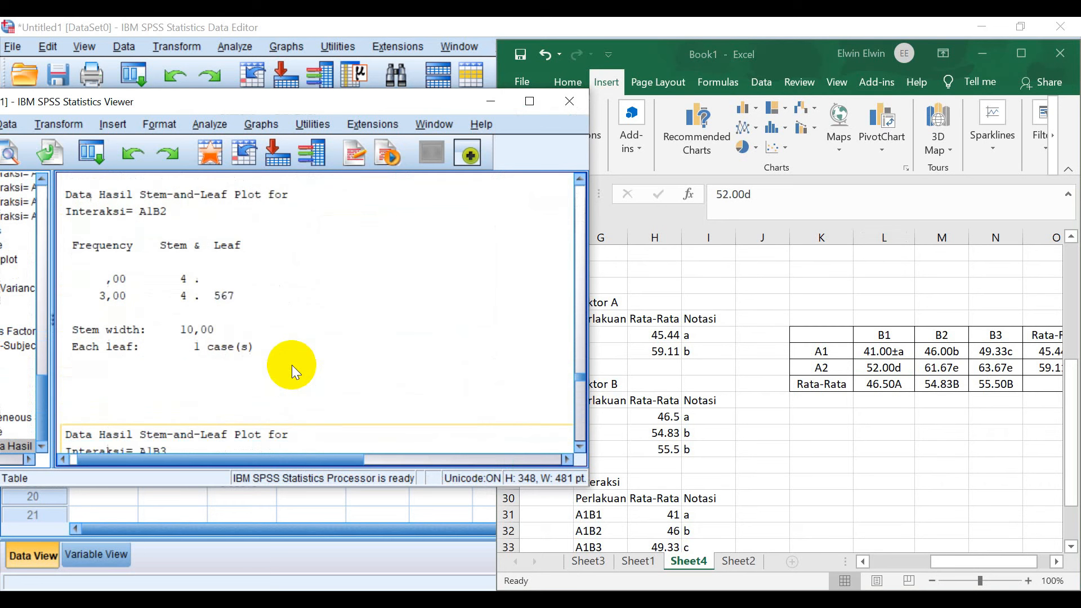
{"action": "scroll", "coordinate": [292, 364], "scroll_direction": "up", "scroll_amount": 10}
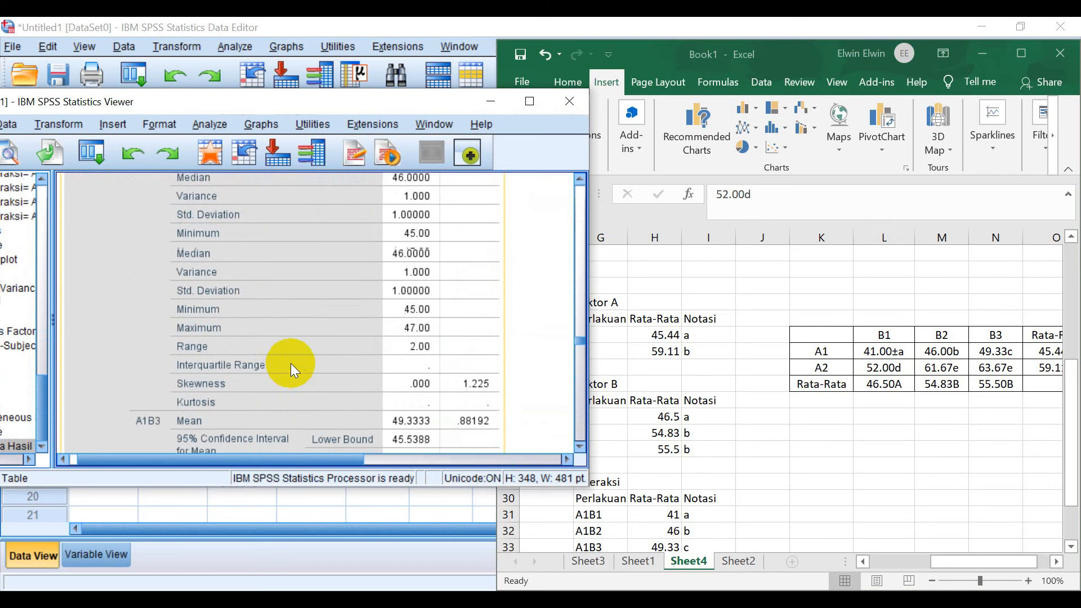
{"action": "scroll", "coordinate": [270, 344], "scroll_direction": "down", "scroll_amount": 5}
{"action": "scroll", "coordinate": [264, 338], "scroll_direction": "up", "scroll_amount": 2}
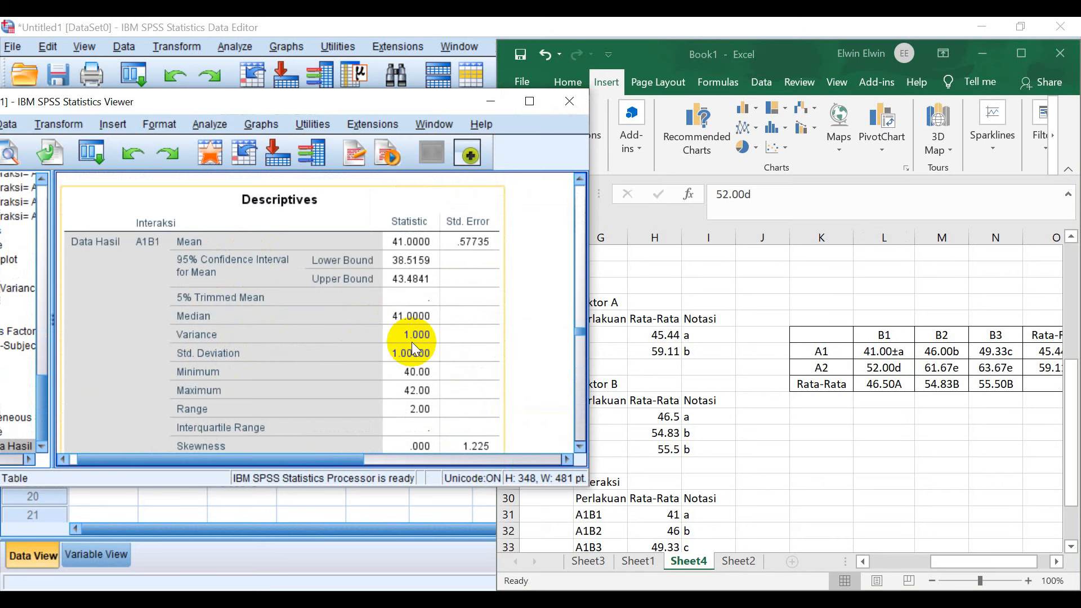
Add the A1B1 standard deviation 1.00 after the ± sign in cell L21, making it 41.00±1.00a
{"action": "left_click", "coordinate": [890, 363]}
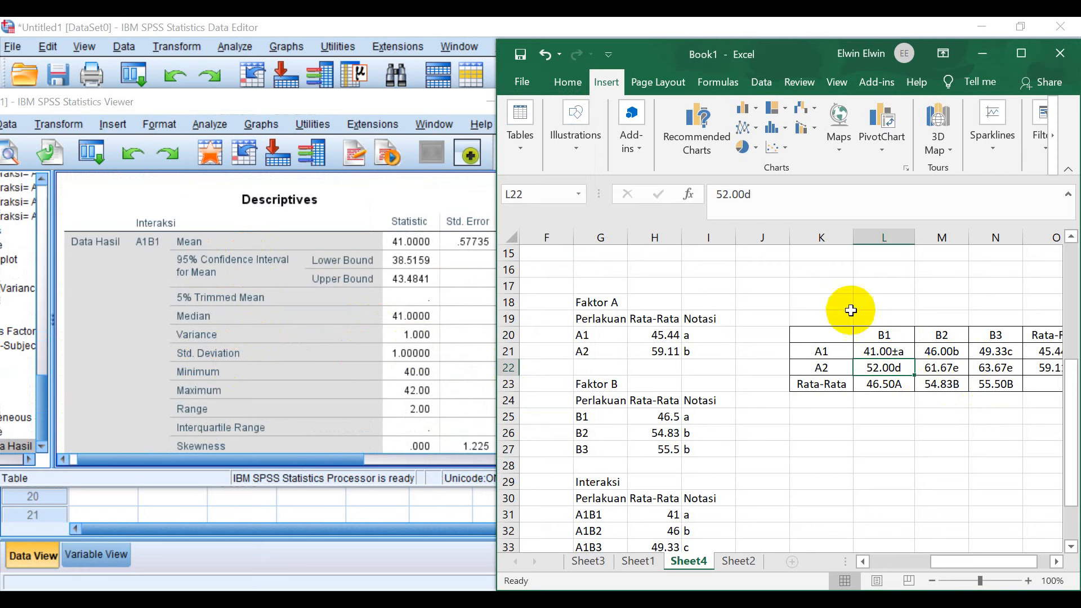
{"action": "left_click", "coordinate": [880, 350]}
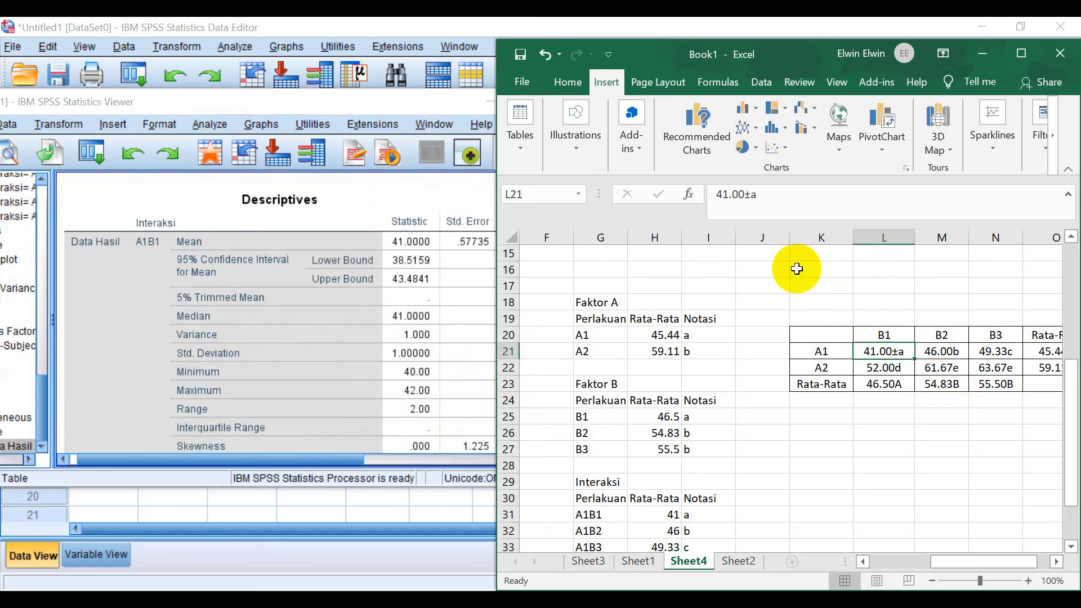
{"action": "left_click", "coordinate": [754, 194]}
{"action": "type", "text": "1"}
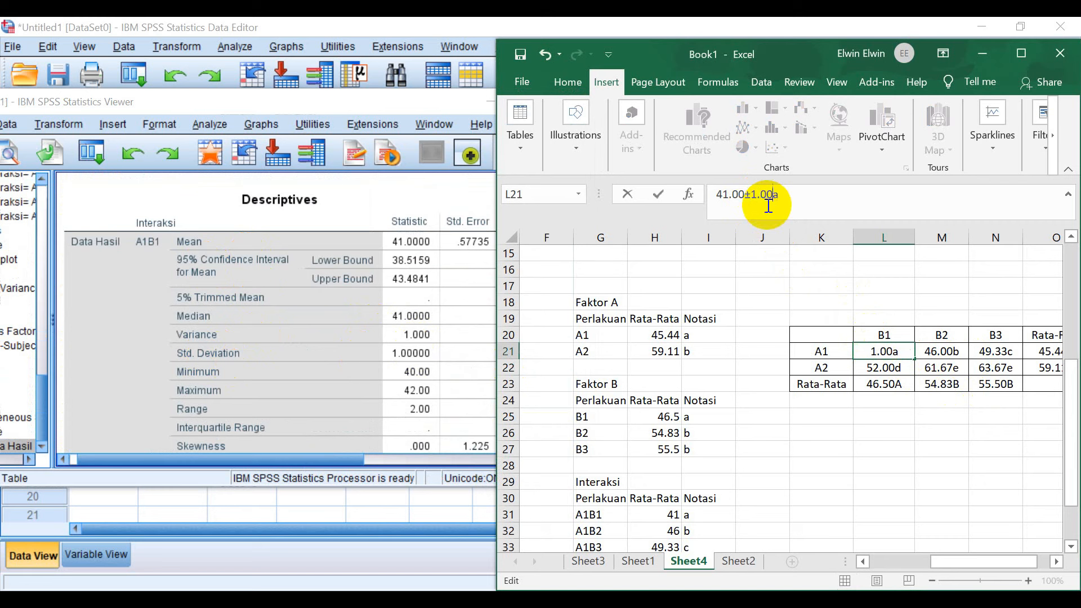
{"action": "left_click", "coordinate": [929, 448]}
{"action": "left_click", "coordinate": [892, 373]}
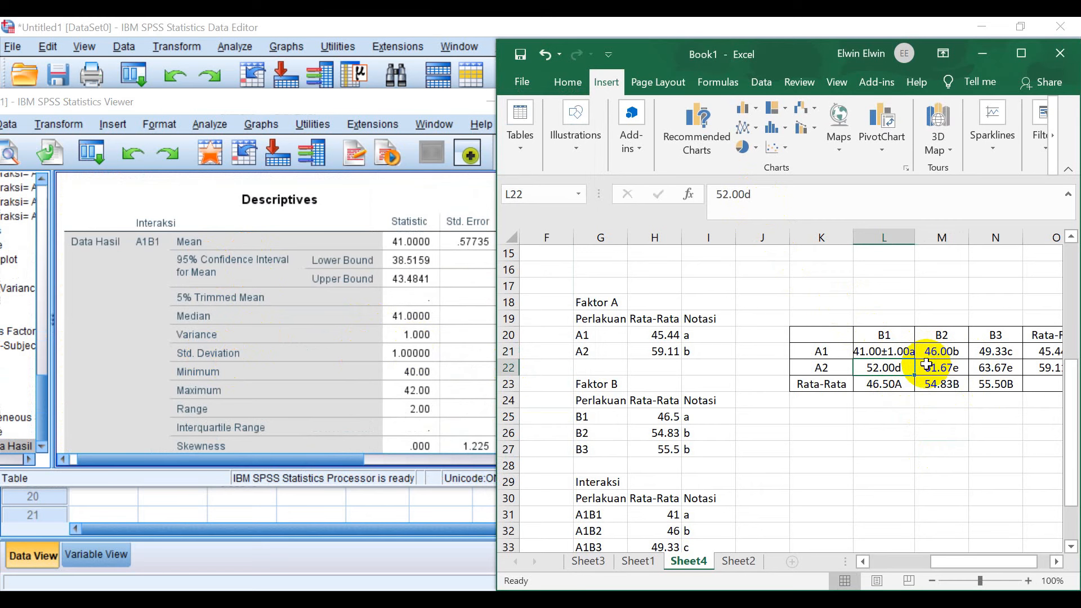
Copy the ± sign from cell L21 into L22, between 52.00 and the notation d
{"action": "left_click", "coordinate": [891, 350]}
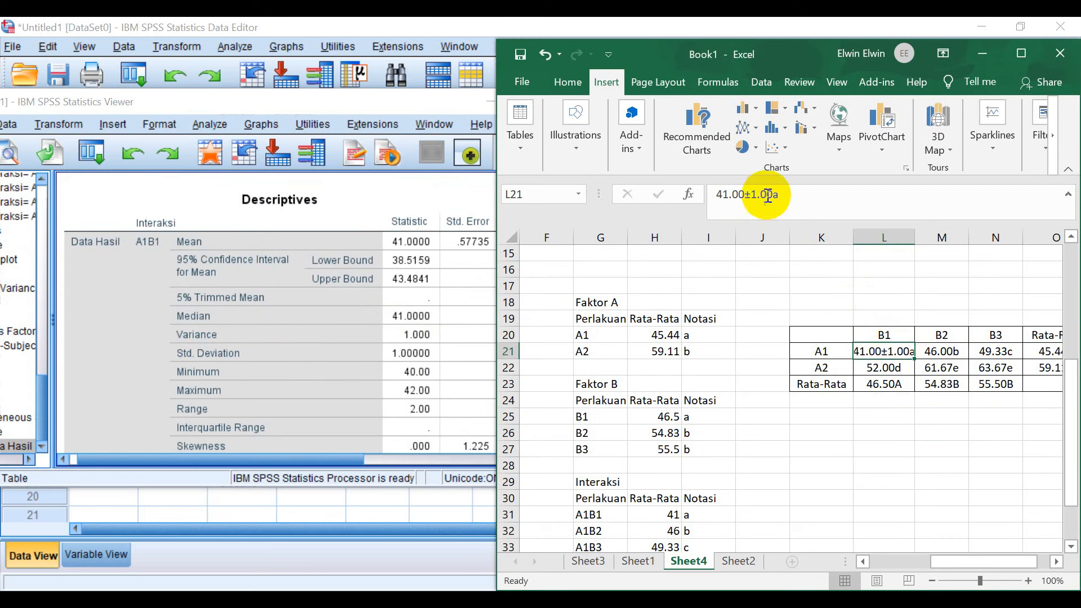
{"action": "double_click", "coordinate": [748, 195]}
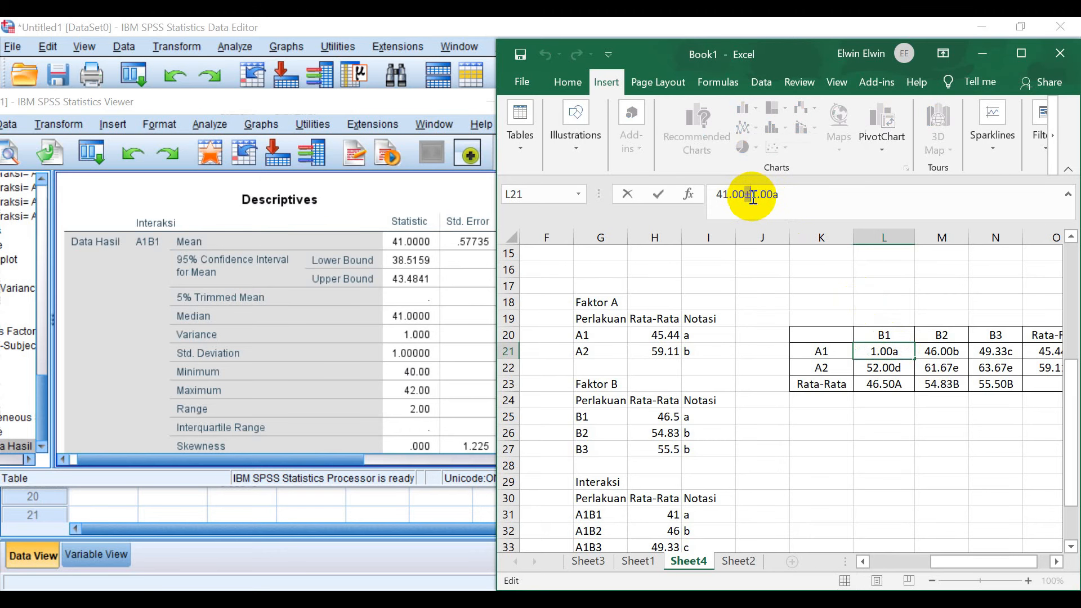
{"action": "left_click", "coordinate": [870, 379]}
{"action": "left_click", "coordinate": [746, 194]}
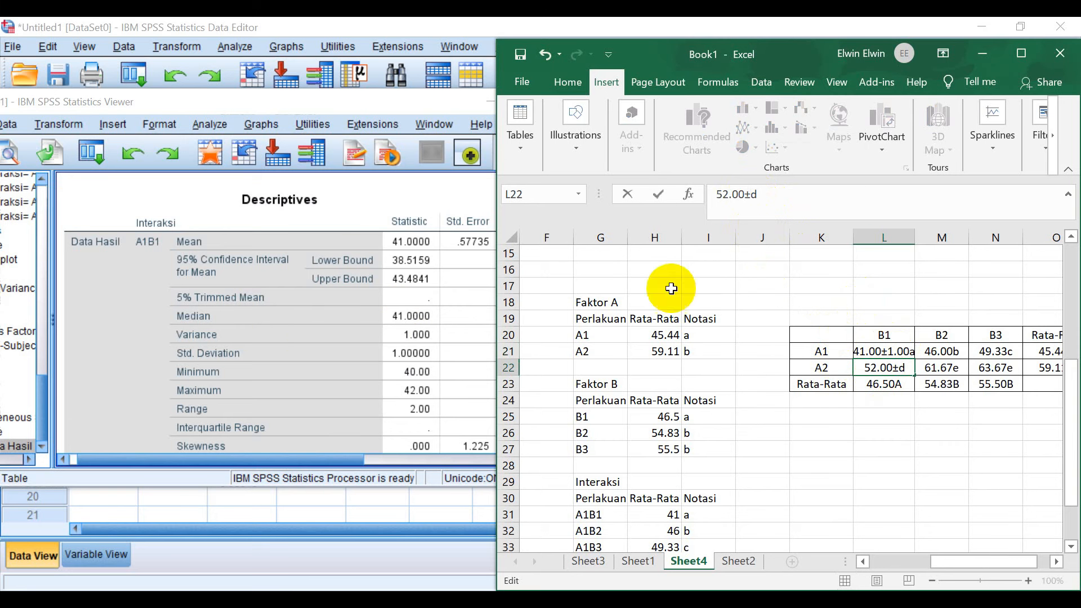
Look up the A2B1 standard deviation in the SPSS Descriptives table and enter 2.00 after the ± sign in L22
{"action": "left_click", "coordinate": [316, 282]}
{"action": "scroll", "coordinate": [315, 282], "scroll_direction": "down", "scroll_amount": 5}
{"action": "scroll", "coordinate": [315, 282], "scroll_direction": "down", "scroll_amount": 5}
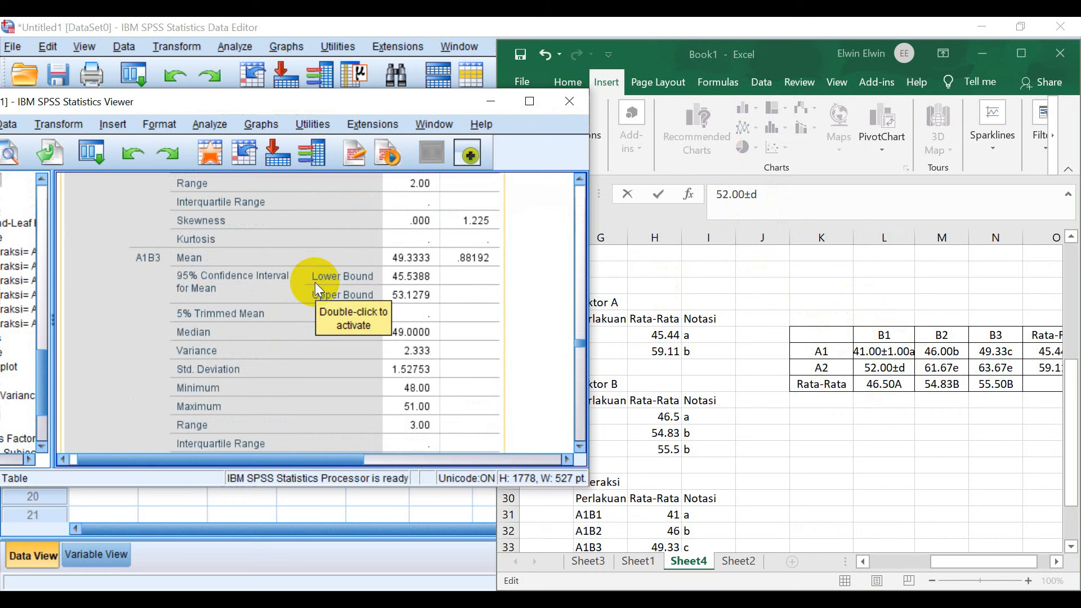
{"action": "scroll", "coordinate": [315, 282], "scroll_direction": "down", "scroll_amount": 5}
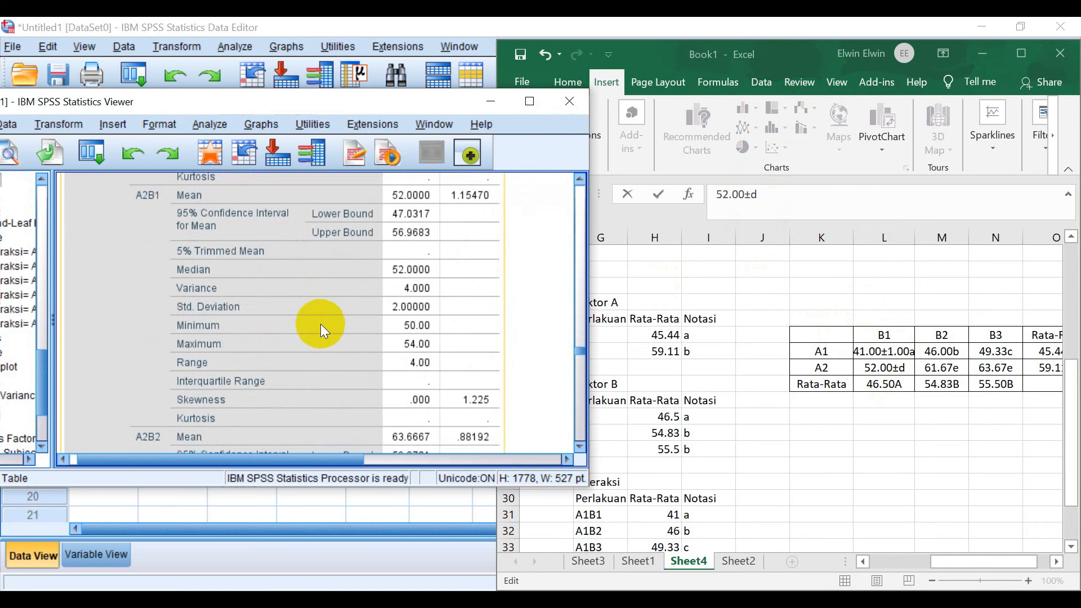
{"action": "left_click", "coordinate": [753, 195]}
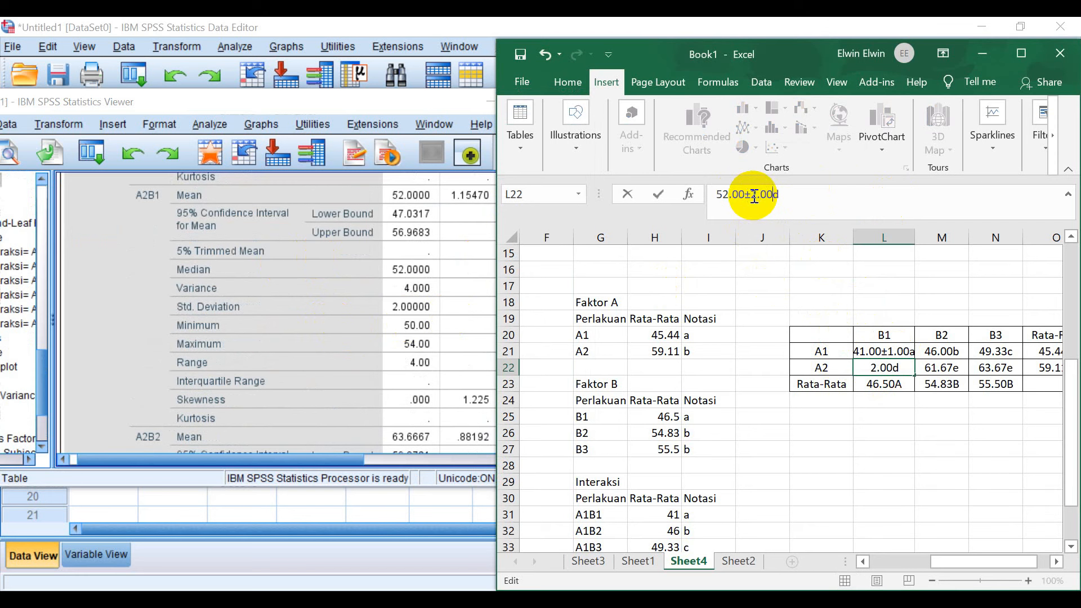
{"action": "type", "text": "2.00"}
{"action": "left_click", "coordinate": [943, 353]}
Change cell M21 to 46.00±1.00b, using the ± sign from L21 and the A1B2 standard deviation from SPSS
{"action": "scroll", "coordinate": [451, 314], "scroll_direction": "up", "scroll_amount": 2}
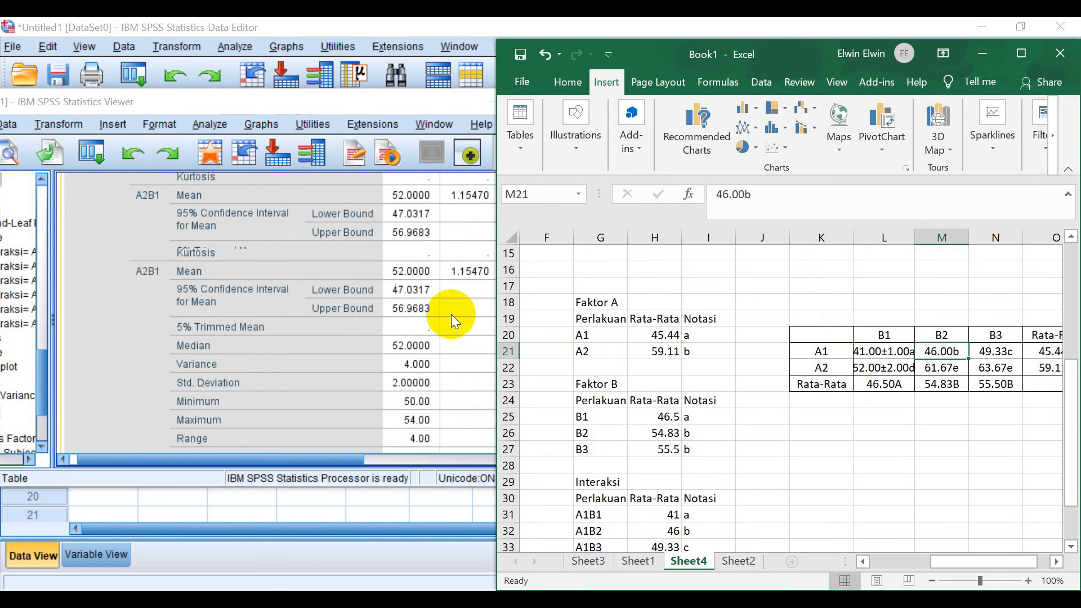
{"action": "scroll", "coordinate": [451, 314], "scroll_direction": "up", "scroll_amount": 10}
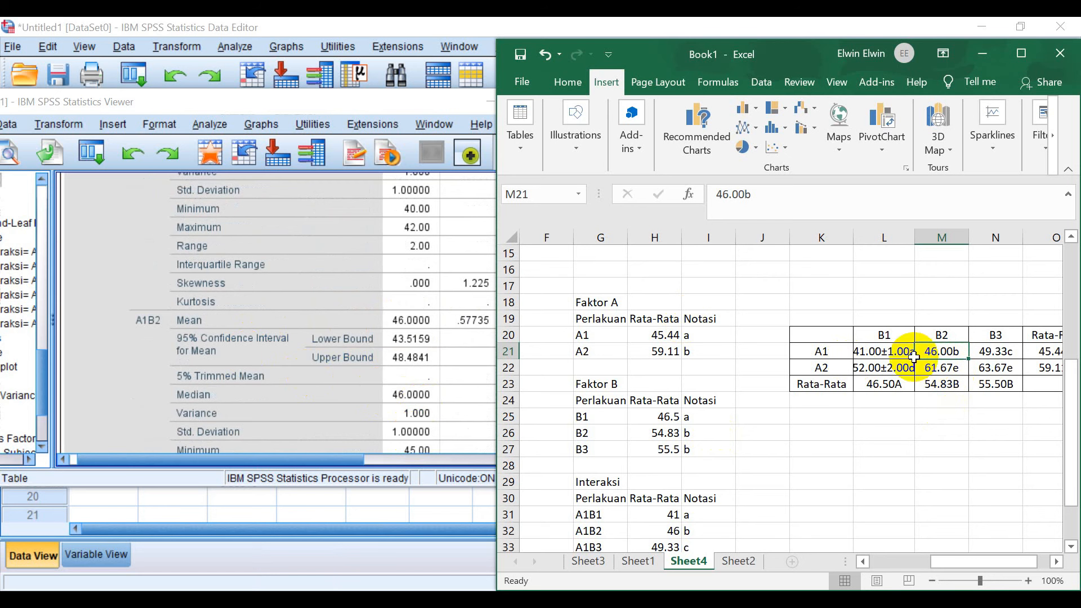
{"action": "left_click", "coordinate": [884, 351]}
{"action": "double_click", "coordinate": [748, 198]}
{"action": "key", "text": "ctrl+c"}
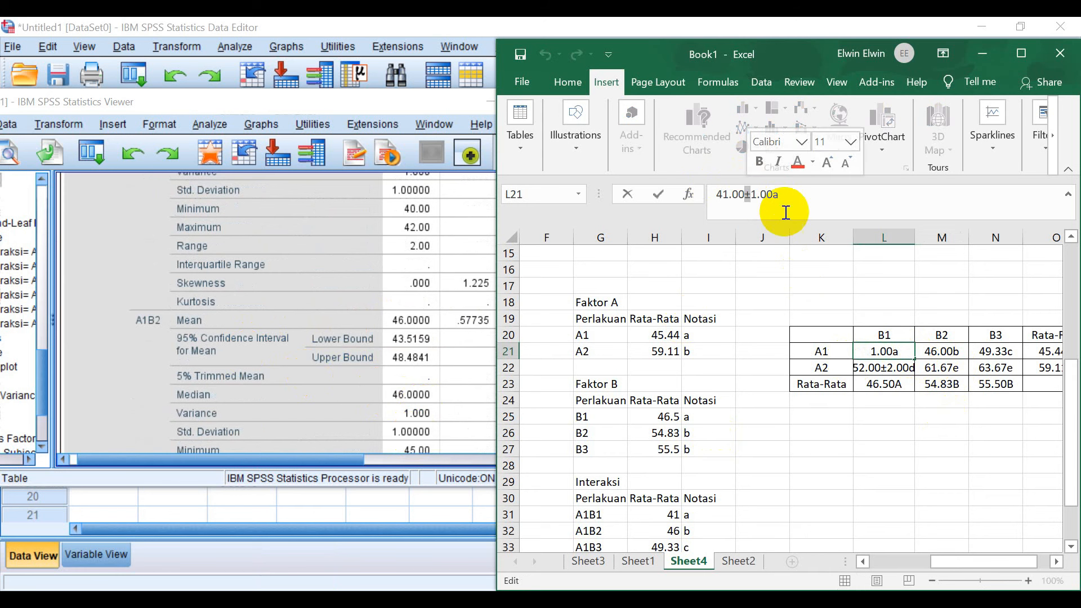
{"action": "left_click", "coordinate": [941, 353]}
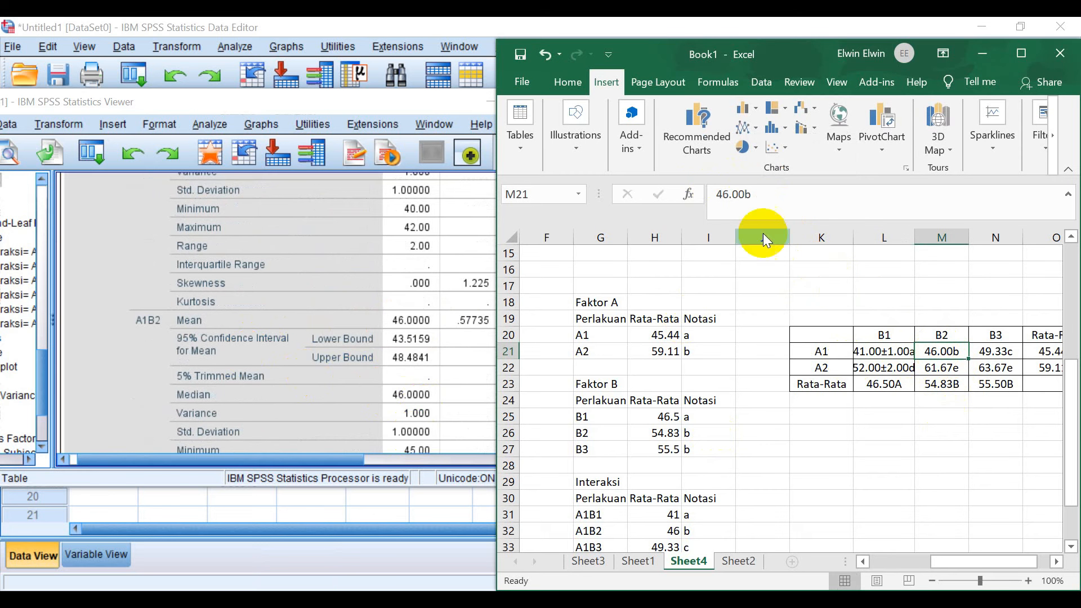
{"action": "left_click", "coordinate": [746, 197]}
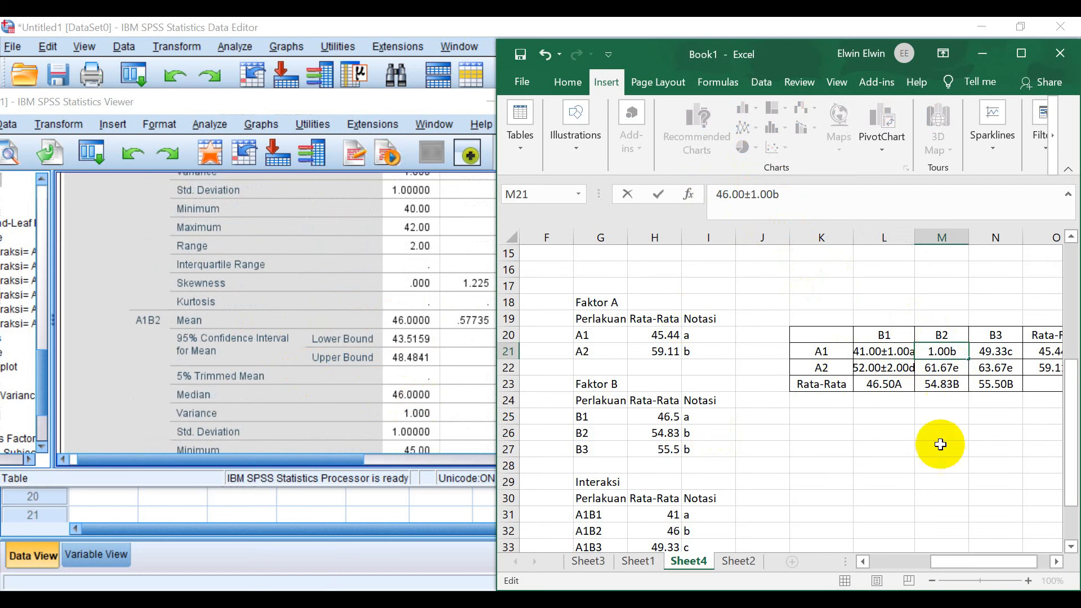
{"action": "left_click", "coordinate": [940, 369]}
Copy the ± sign from cell M21 into M22, between 61.67 and the notation e
{"action": "left_click", "coordinate": [941, 351]}
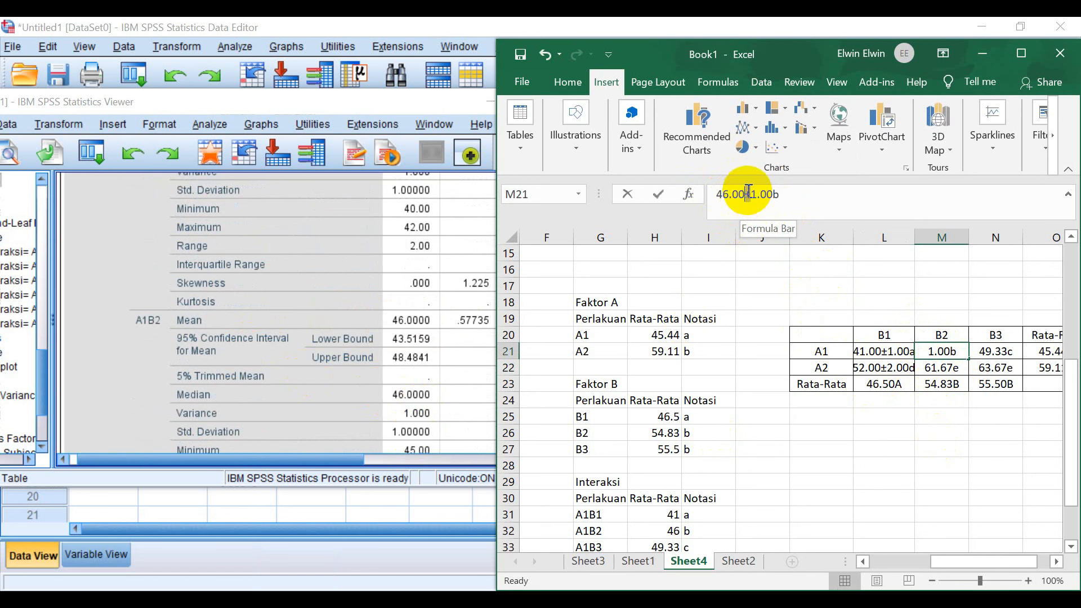
{"action": "left_click", "coordinate": [953, 364]}
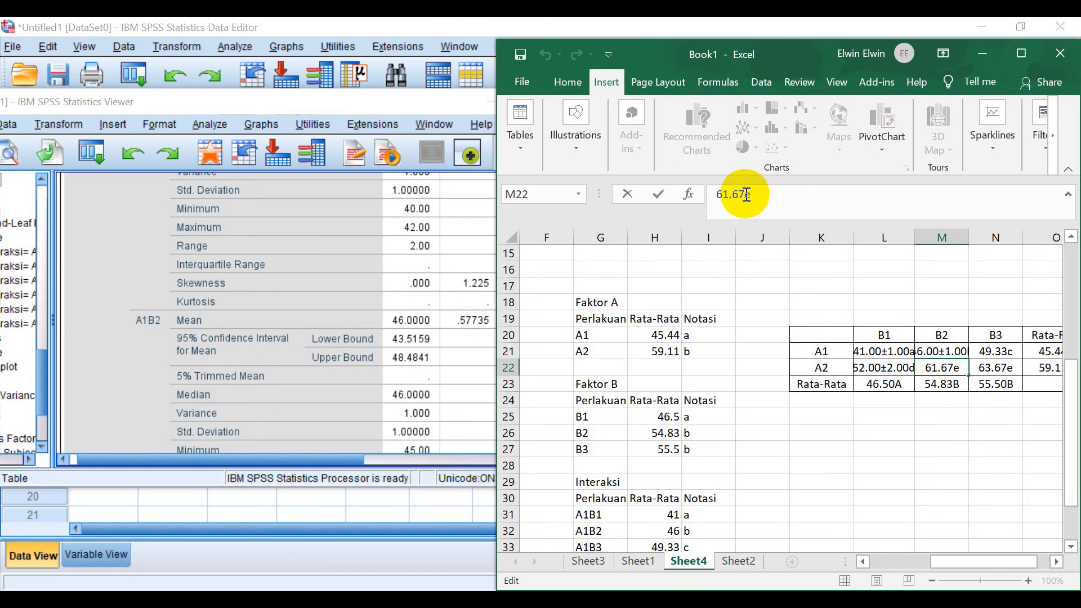
{"action": "key", "text": "ctrl+v"}
Look up the A2B2 standard deviation in the SPSS Descriptives table and enter 1.53 after the ± sign in M22
{"action": "left_click", "coordinate": [262, 325]}
{"action": "scroll", "coordinate": [262, 324], "scroll_direction": "up", "scroll_amount": 1}
{"action": "scroll", "coordinate": [263, 325], "scroll_direction": "down", "scroll_amount": 4}
{"action": "scroll", "coordinate": [262, 323], "scroll_direction": "down", "scroll_amount": 5}
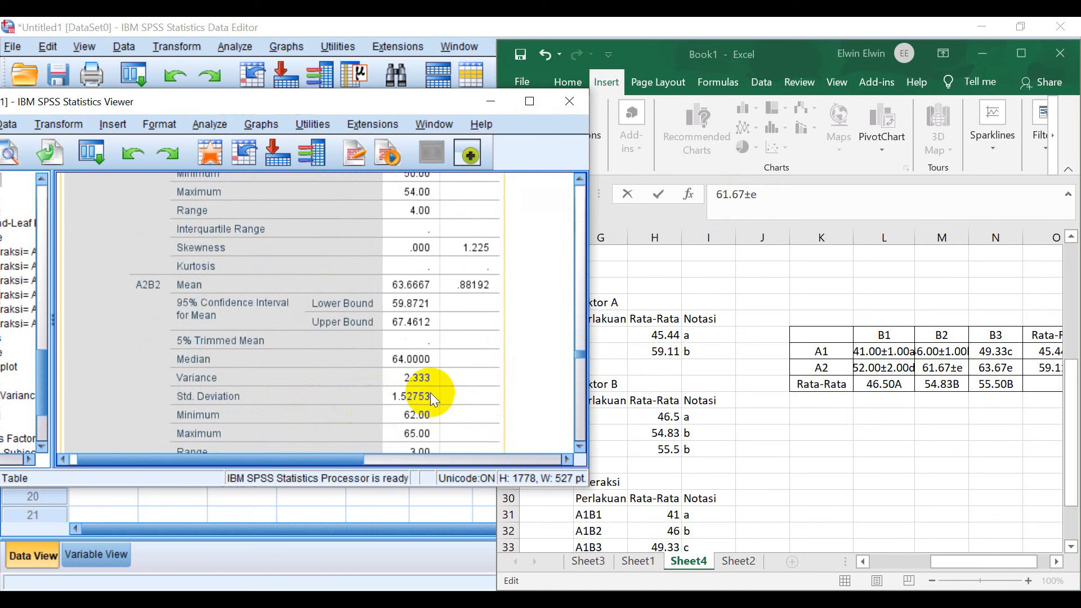
{"action": "left_click", "coordinate": [749, 194]}
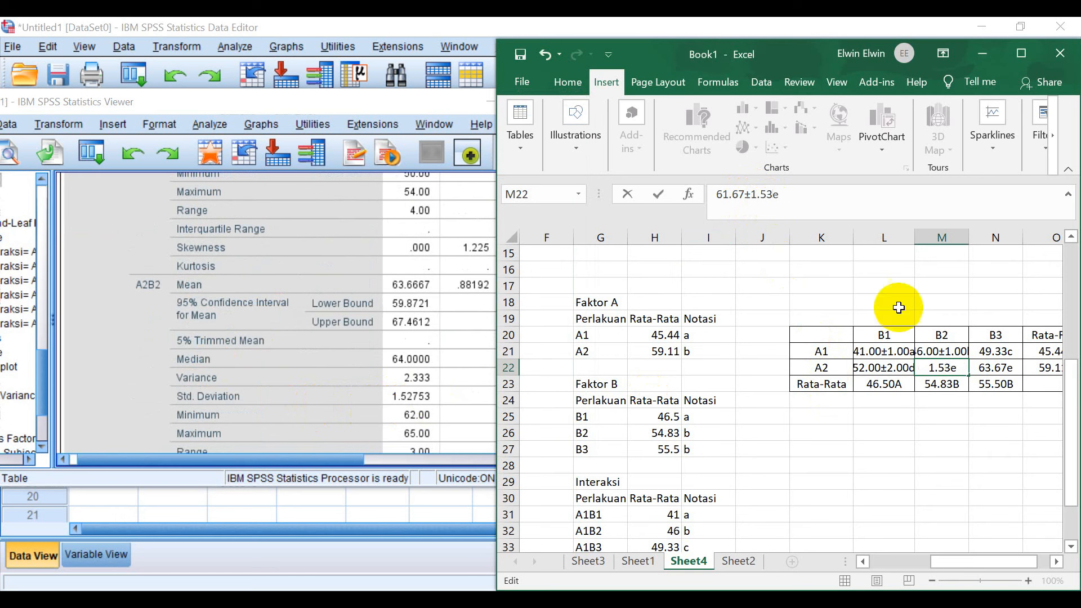
{"action": "left_click", "coordinate": [994, 351]}
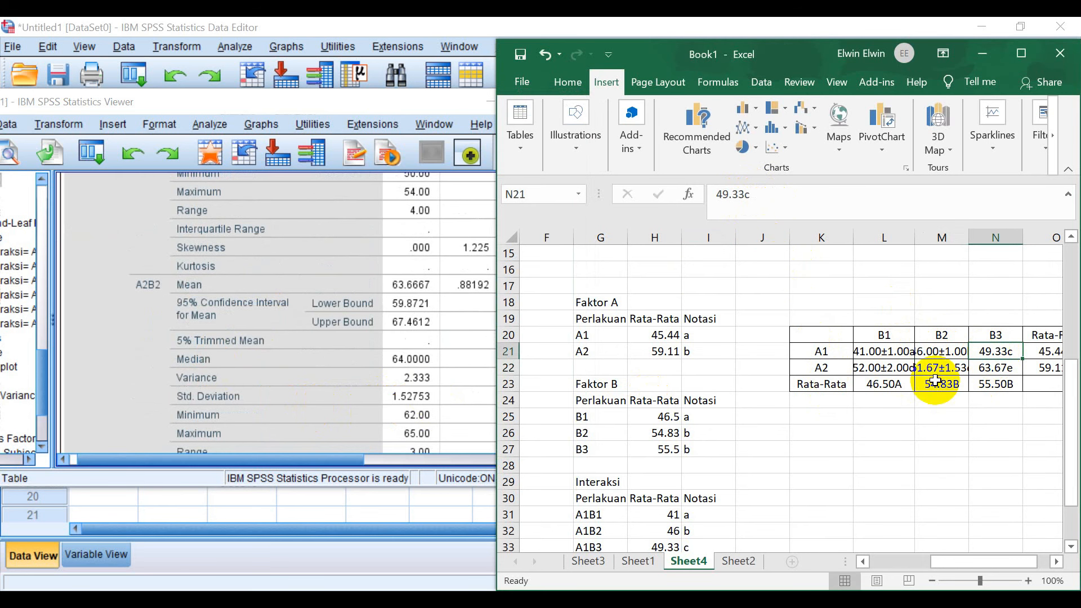
Change cell N21 to 49.33±1.53c, using the ± sign from M21 and the A1B3 standard deviation from SPSS
{"action": "left_click", "coordinate": [944, 352]}
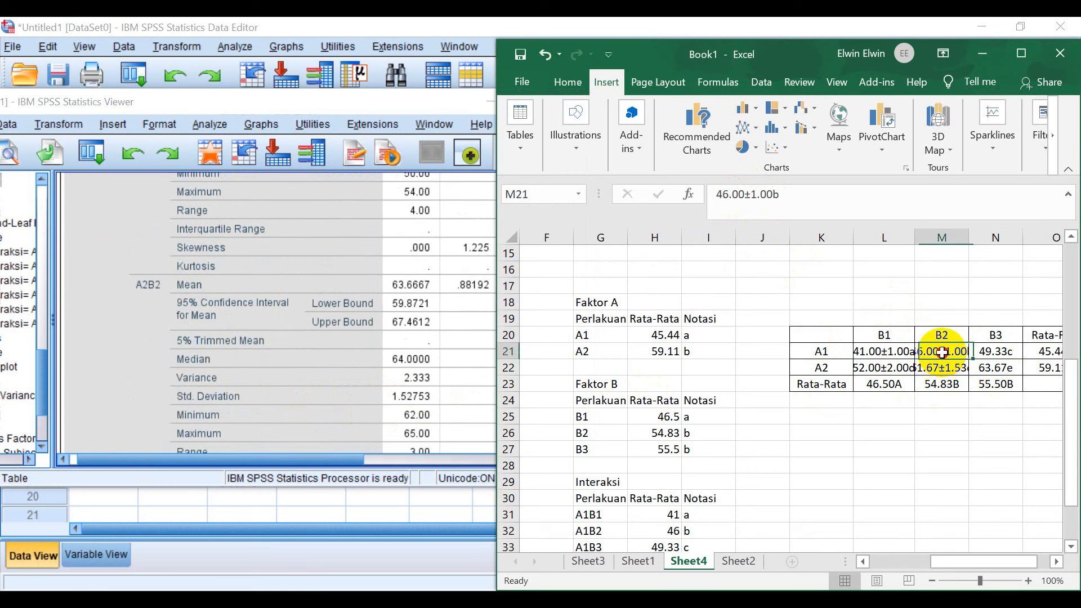
{"action": "left_click", "coordinate": [748, 192]}
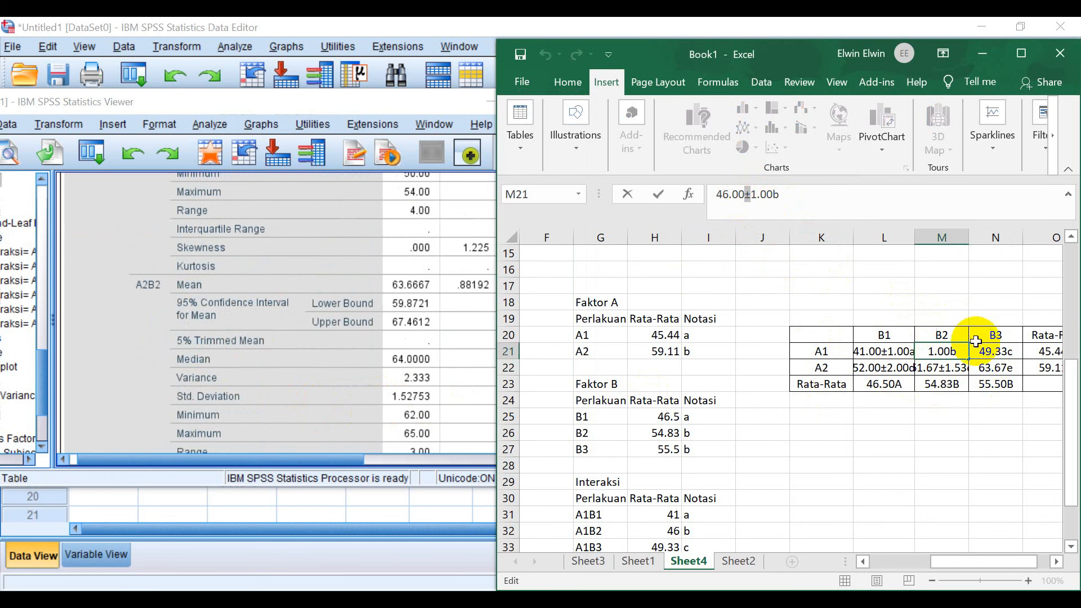
{"action": "left_click", "coordinate": [990, 350]}
{"action": "left_click", "coordinate": [754, 201]}
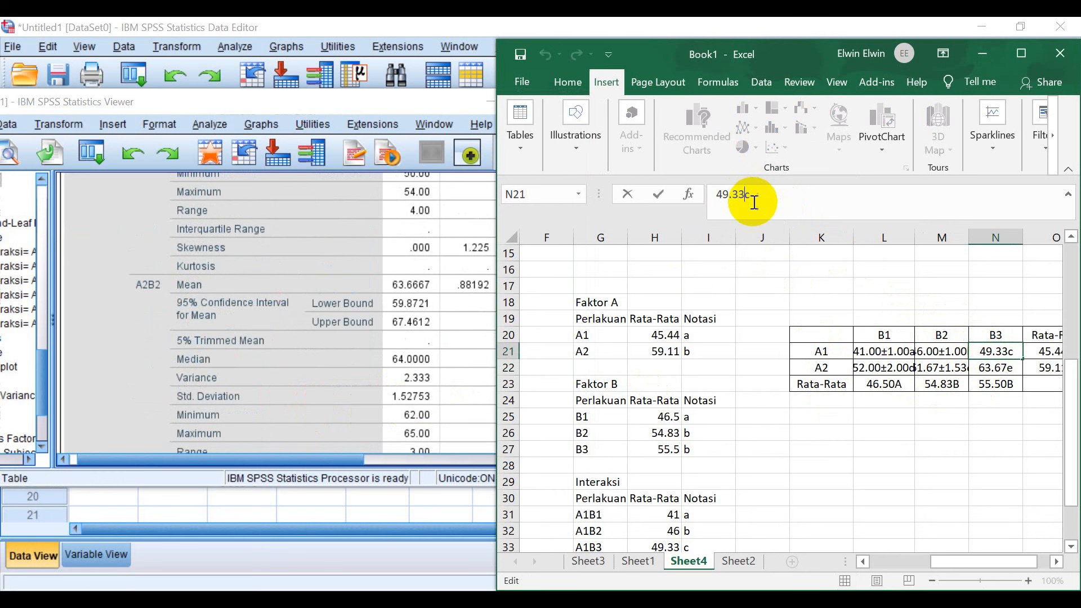
{"action": "type", "text": "±"}
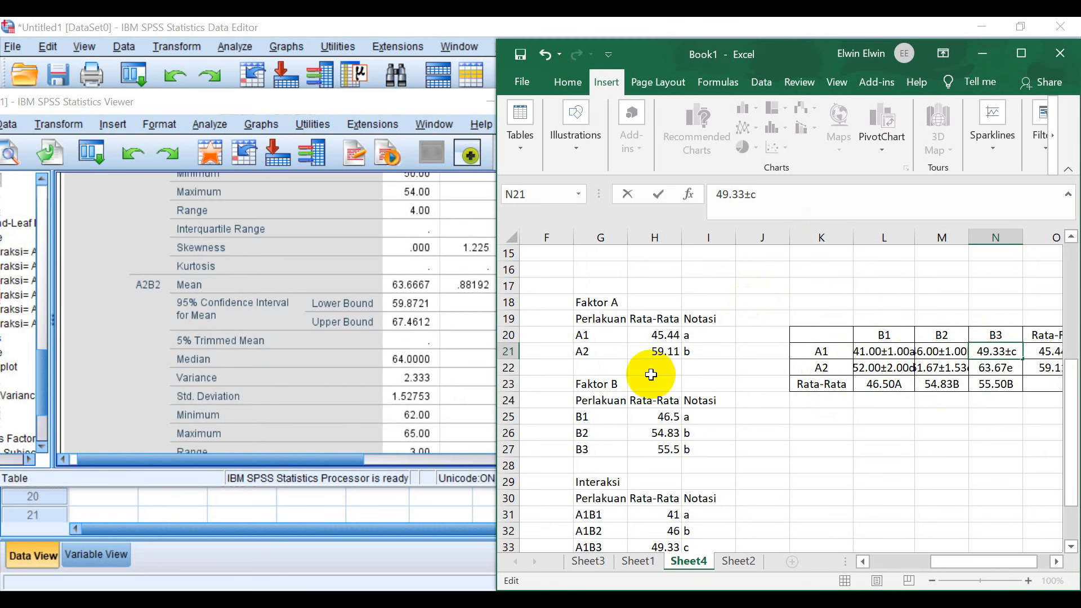
{"action": "scroll", "coordinate": [217, 337], "scroll_direction": "up", "scroll_amount": 10}
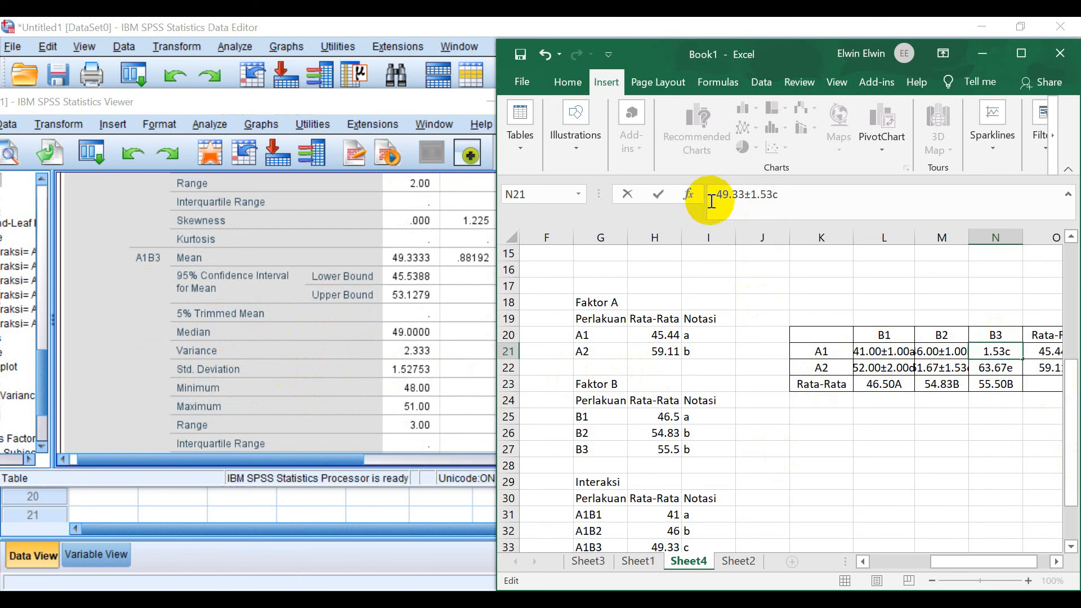
{"action": "key", "text": "Return"}
Copy the ± sign from cell N21 into N22, between 63.67 and the notation e
{"action": "left_click", "coordinate": [988, 351]}
{"action": "double_click", "coordinate": [748, 194]}
{"action": "key", "text": "ctrl+c"}
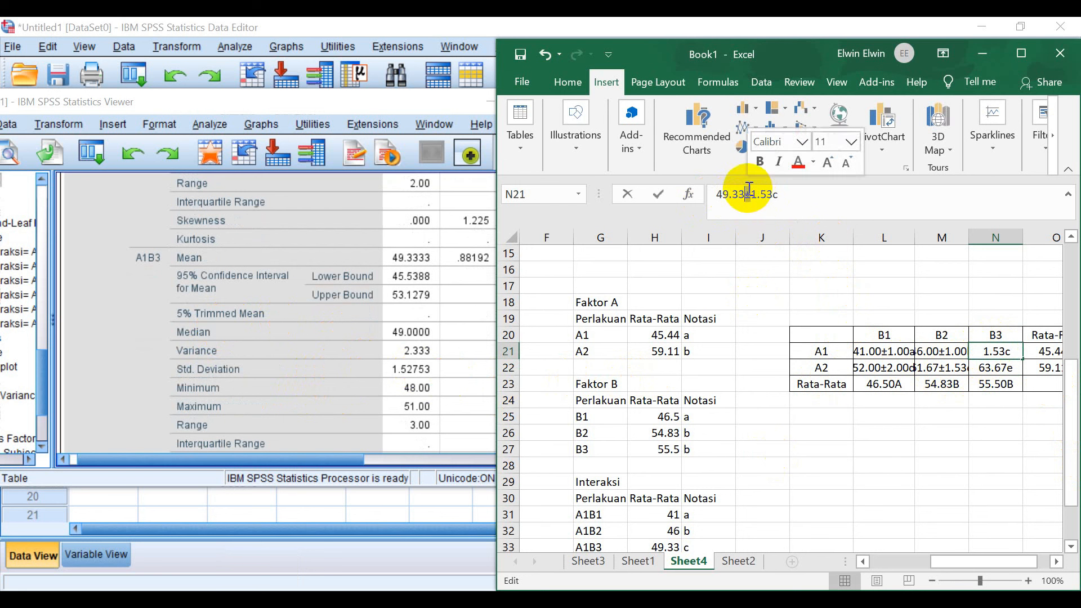
{"action": "left_click", "coordinate": [994, 367]}
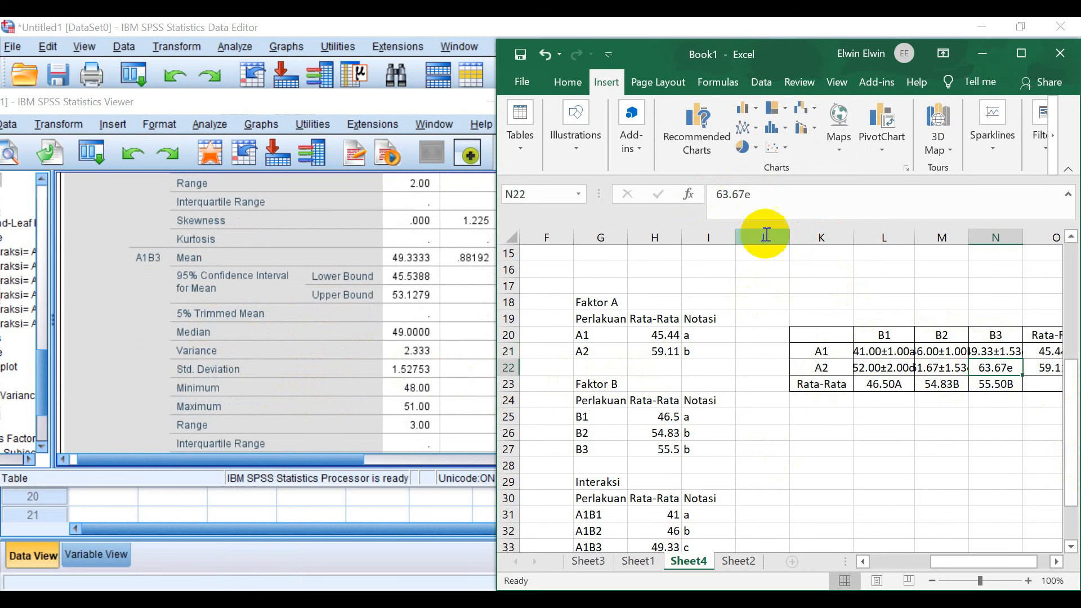
{"action": "left_click", "coordinate": [748, 195]}
{"action": "key", "text": "ctrl+v"}
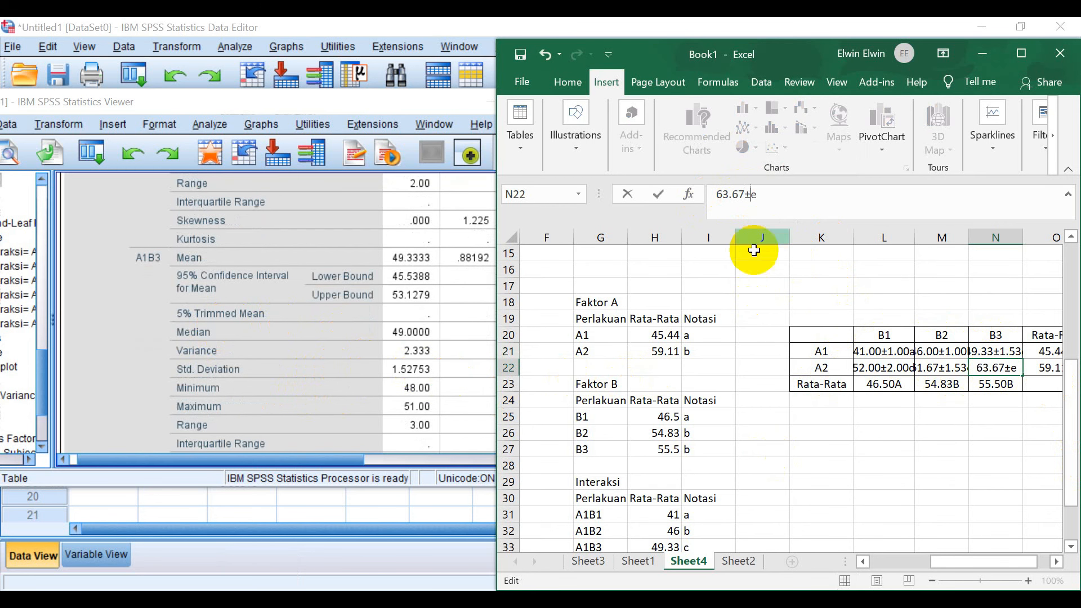
Look up the A2B3 standard deviation in the SPSS Descriptives table and enter 1.53 after the ± sign in N22
{"action": "scroll", "coordinate": [295, 332], "scroll_direction": "down", "scroll_amount": 10}
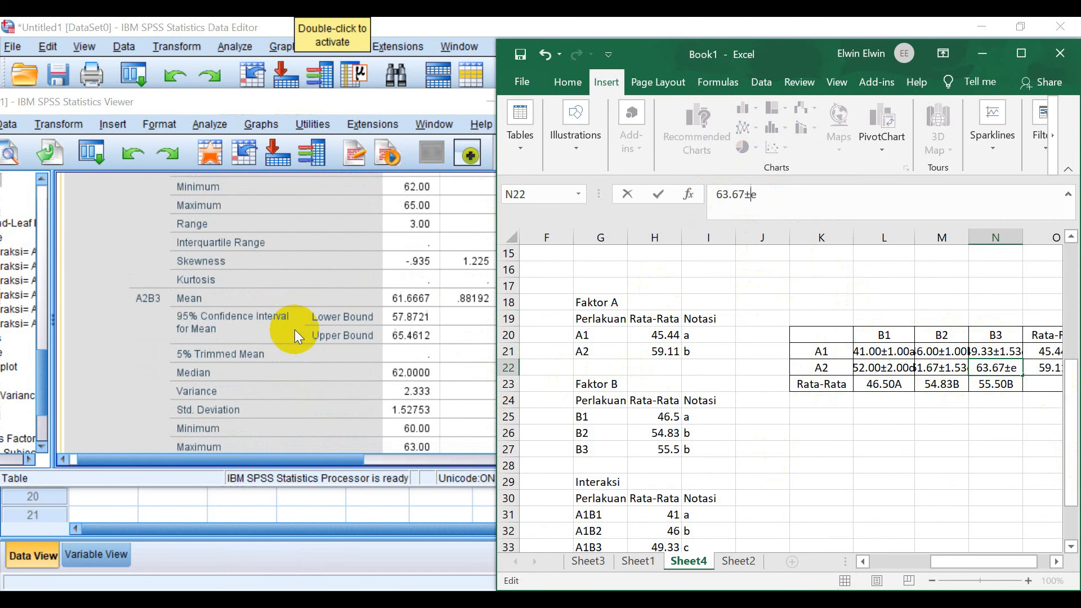
{"action": "scroll", "coordinate": [341, 375], "scroll_direction": "down", "scroll_amount": 3}
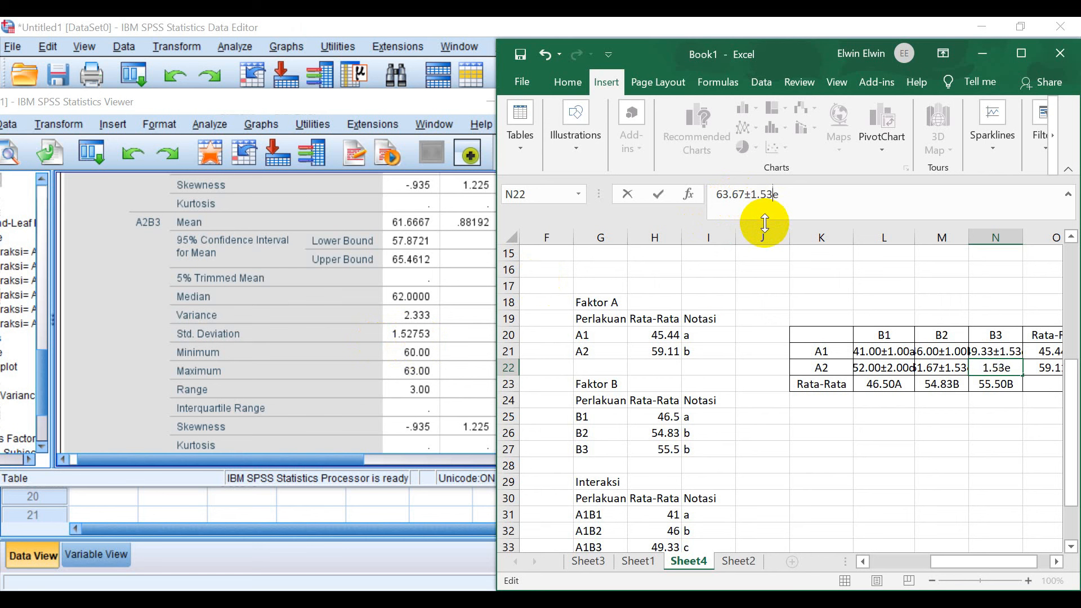
{"action": "left_click", "coordinate": [983, 414]}
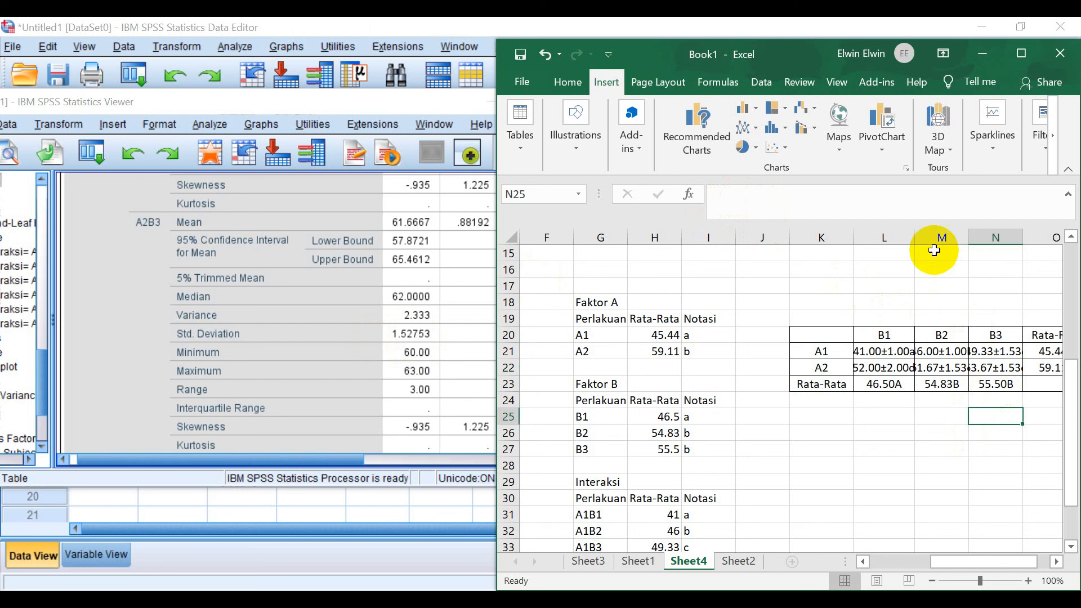
Widen columns L, M and N so the mean ± standard deviation entries of the two-way table fit
{"action": "double_click", "coordinate": [916, 237]}
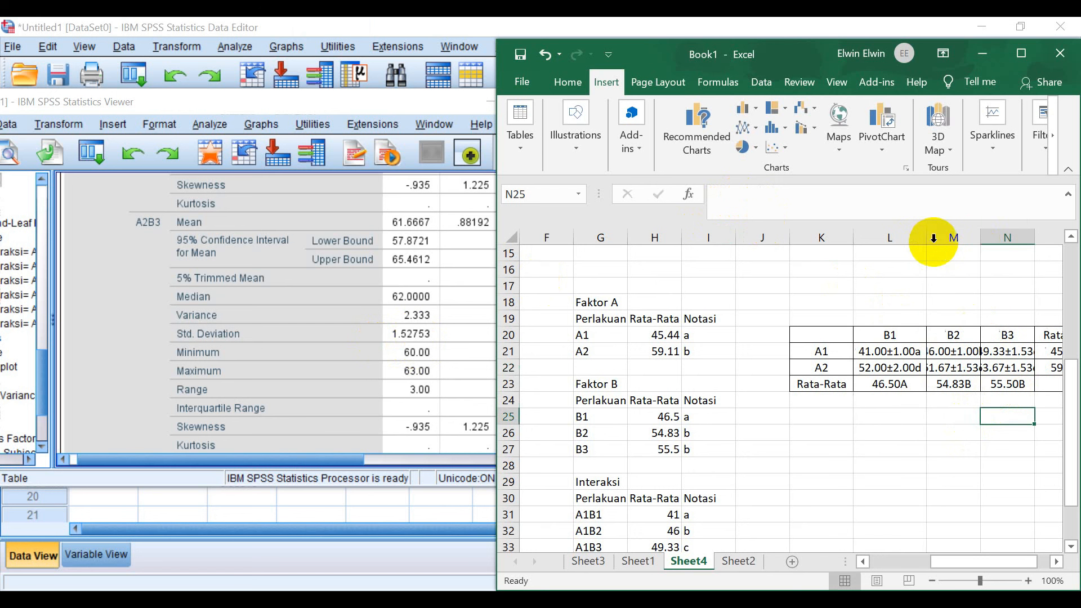
{"action": "double_click", "coordinate": [975, 235]}
{"action": "left_click_drag", "start_coordinate": [934, 562], "coordinate": [962, 561]}
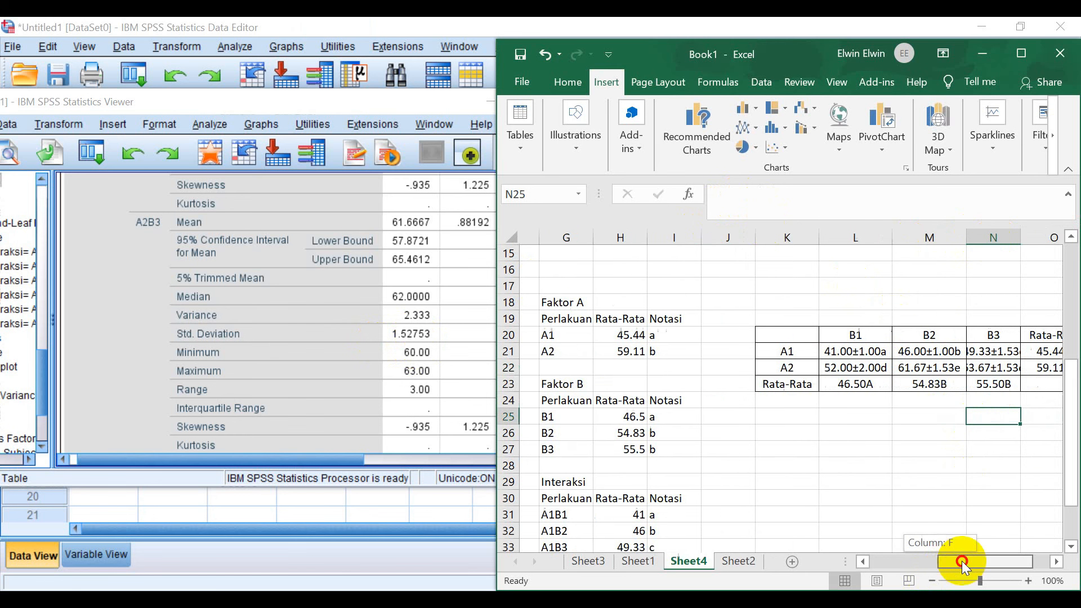
{"action": "left_click_drag", "start_coordinate": [948, 237], "coordinate": [965, 241]}
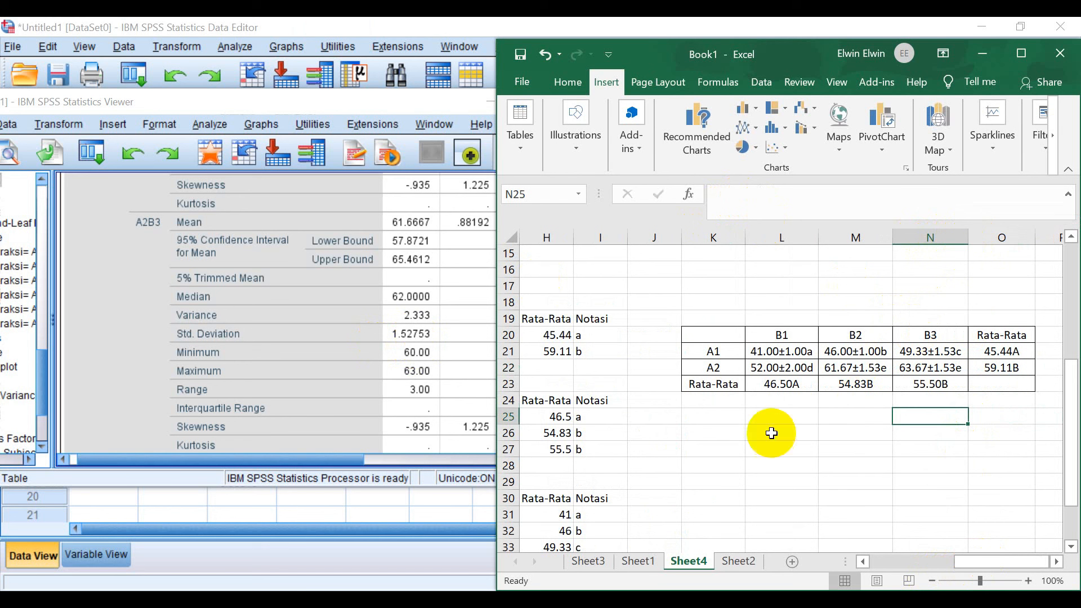
Copy the ± sign from cell L22 into L23, between 46.50 and the notation A
{"action": "left_click", "coordinate": [788, 387]}
{"action": "left_click", "coordinate": [792, 372]}
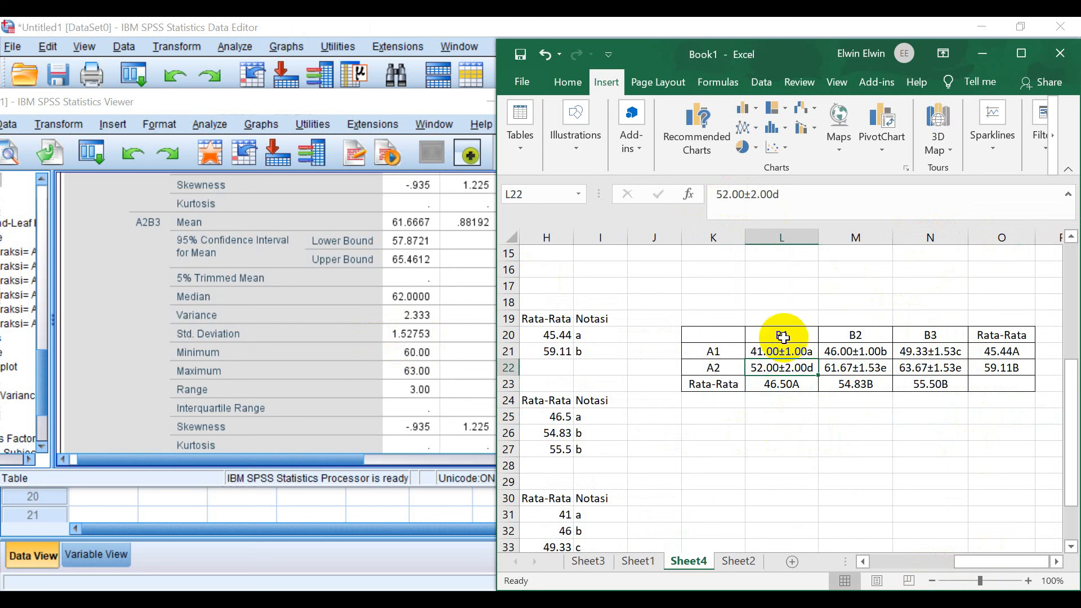
{"action": "left_click_drag", "start_coordinate": [745, 194], "coordinate": [751, 195]}
{"action": "key", "text": "ctrl+c"}
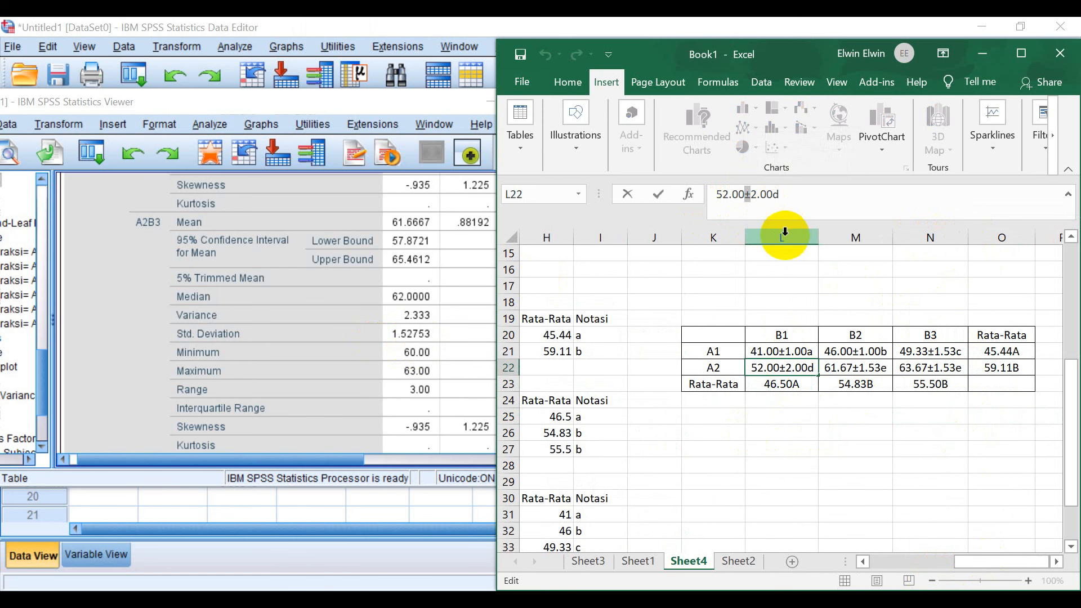
{"action": "left_click", "coordinate": [786, 385]}
{"action": "double_click", "coordinate": [792, 384]}
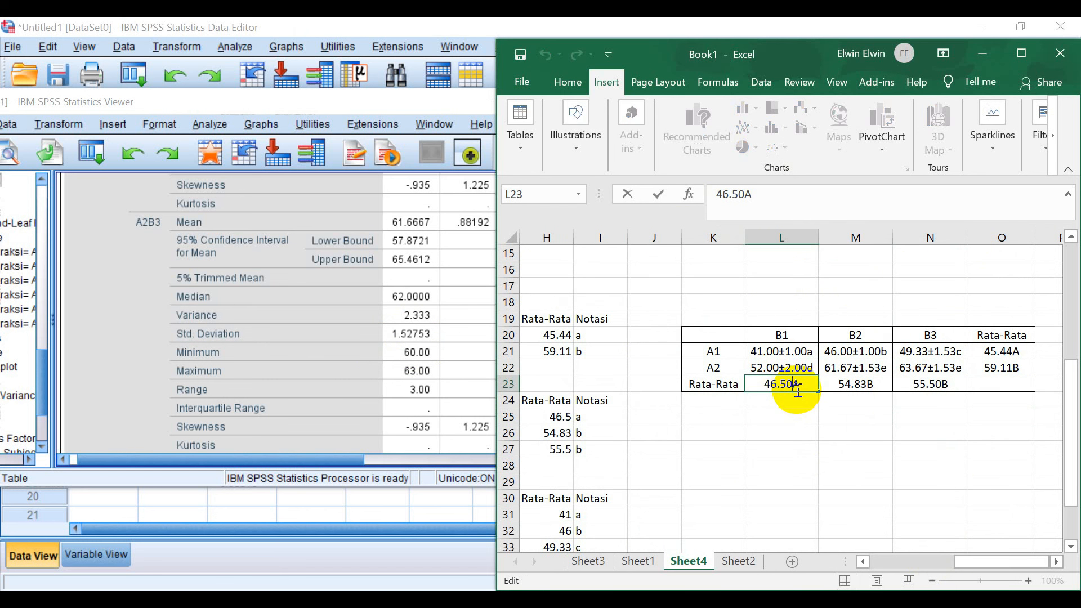
{"action": "key", "text": "ctrl+v"}
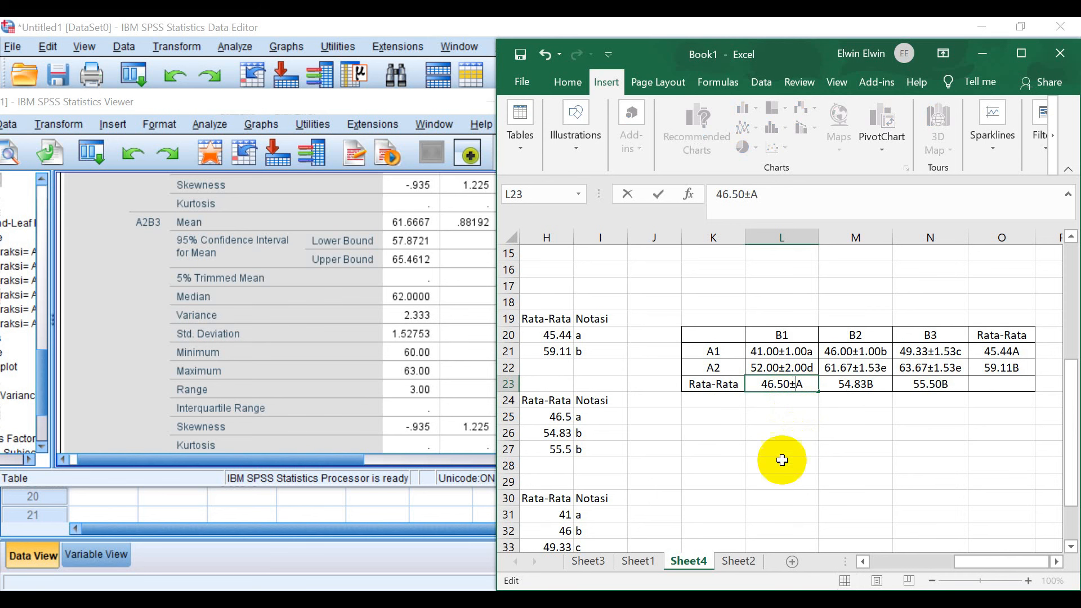
Look up the B1 standard deviation in the SPSS Descriptives table and enter 6.19 after the ± sign in L23
{"action": "left_click", "coordinate": [326, 320]}
{"action": "scroll", "coordinate": [326, 320], "scroll_direction": "up", "scroll_amount": 10}
{"action": "scroll", "coordinate": [326, 320], "scroll_direction": "up", "scroll_amount": 5}
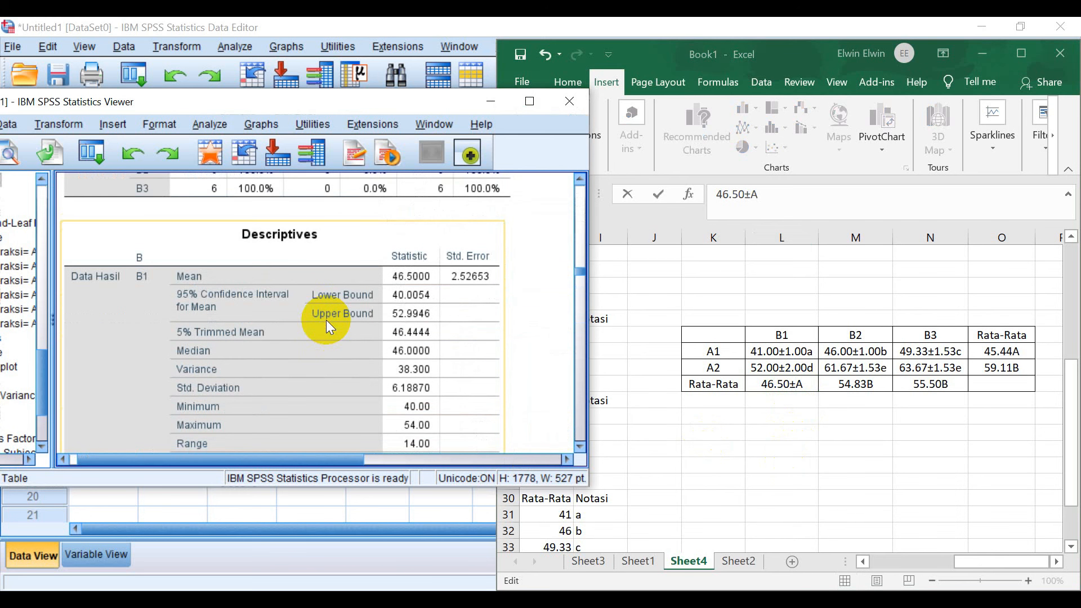
{"action": "scroll", "coordinate": [392, 342], "scroll_direction": "down", "scroll_amount": 3}
{"action": "scroll", "coordinate": [323, 312], "scroll_direction": "up", "scroll_amount": 3}
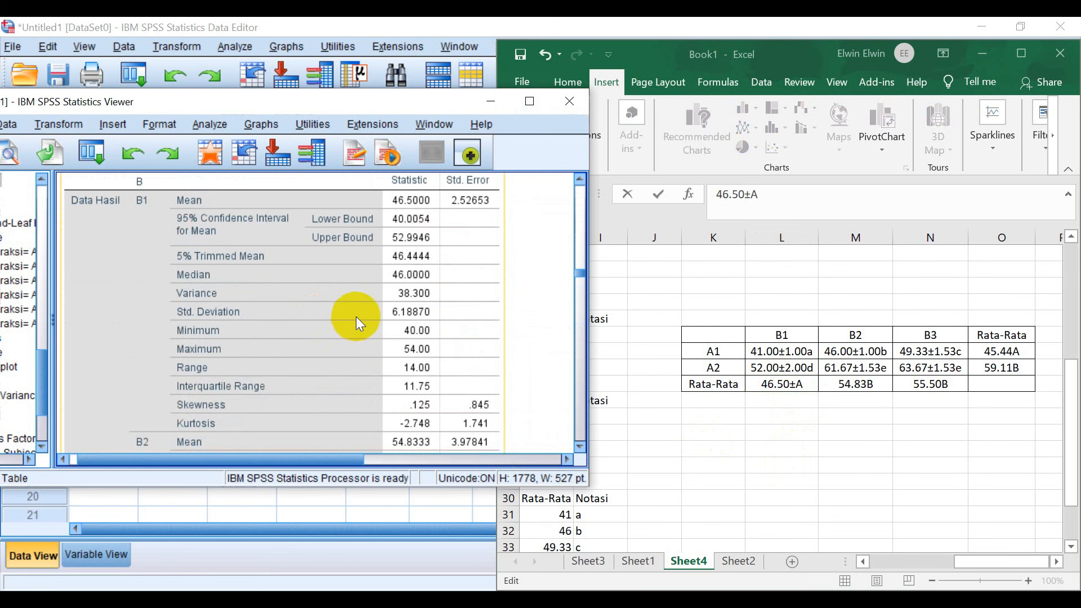
{"action": "left_click", "coordinate": [884, 378]}
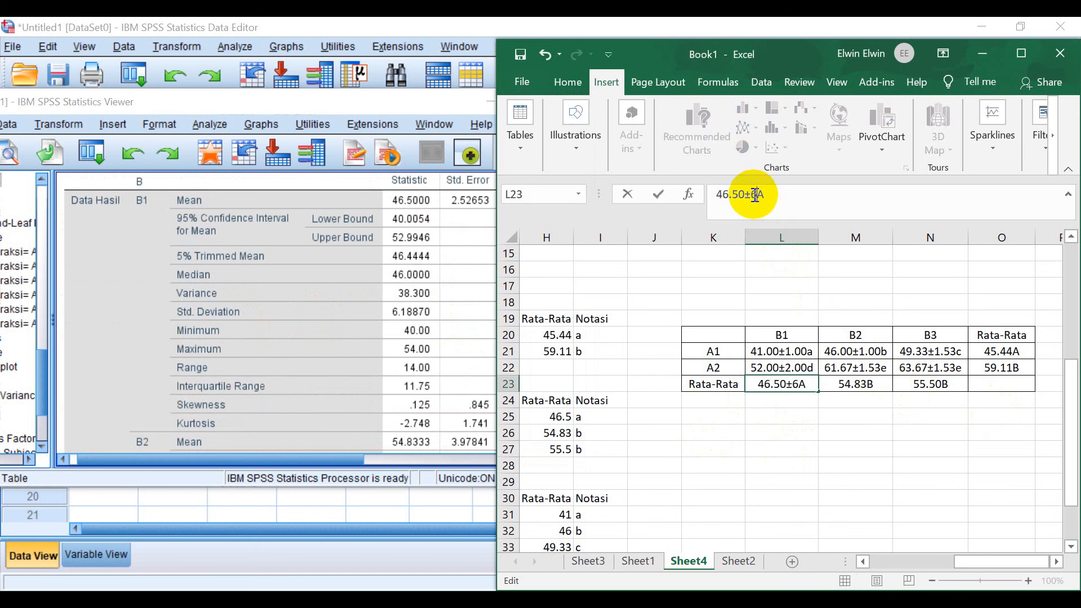
{"action": "type", "text": "6.19"}
Change cell M23 to 54.83±9.75B, using the ± sign from L23 and the B2 standard deviation from SPSS
{"action": "left_click", "coordinate": [857, 385]}
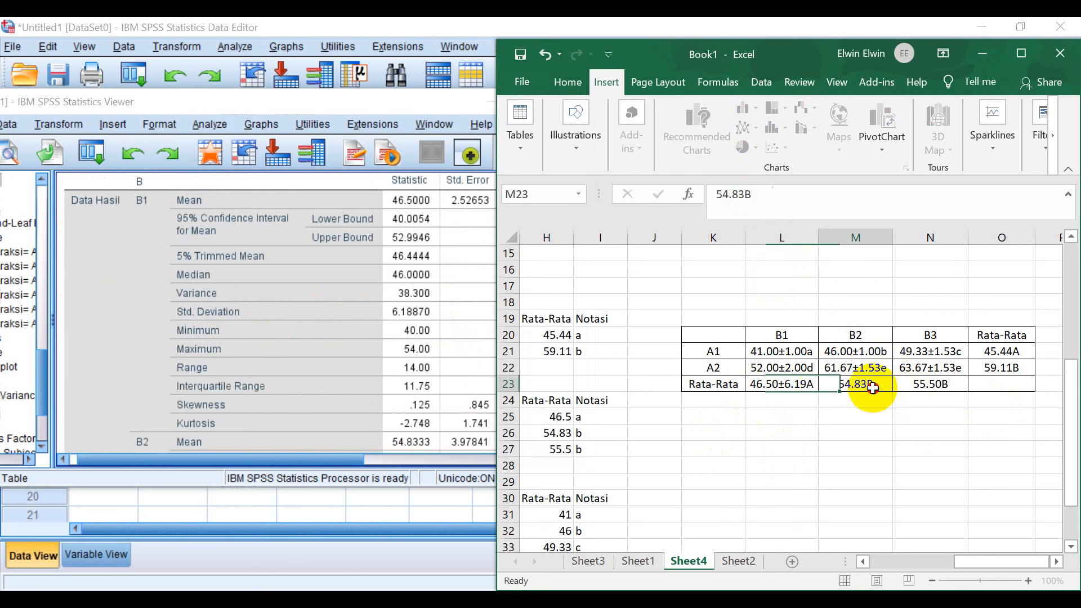
{"action": "left_click", "coordinate": [767, 385]}
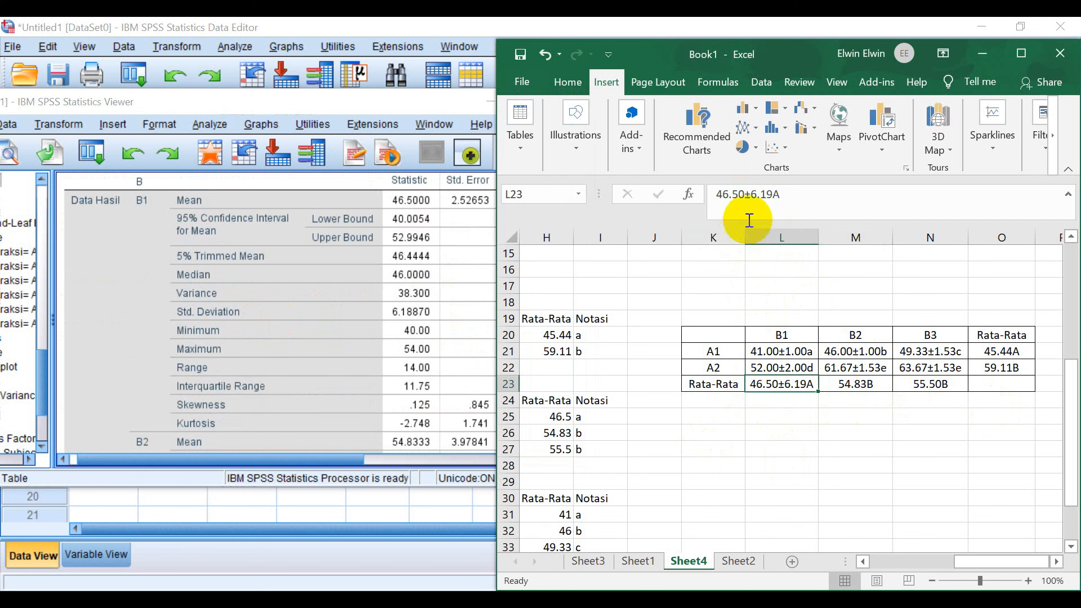
{"action": "double_click", "coordinate": [747, 195]}
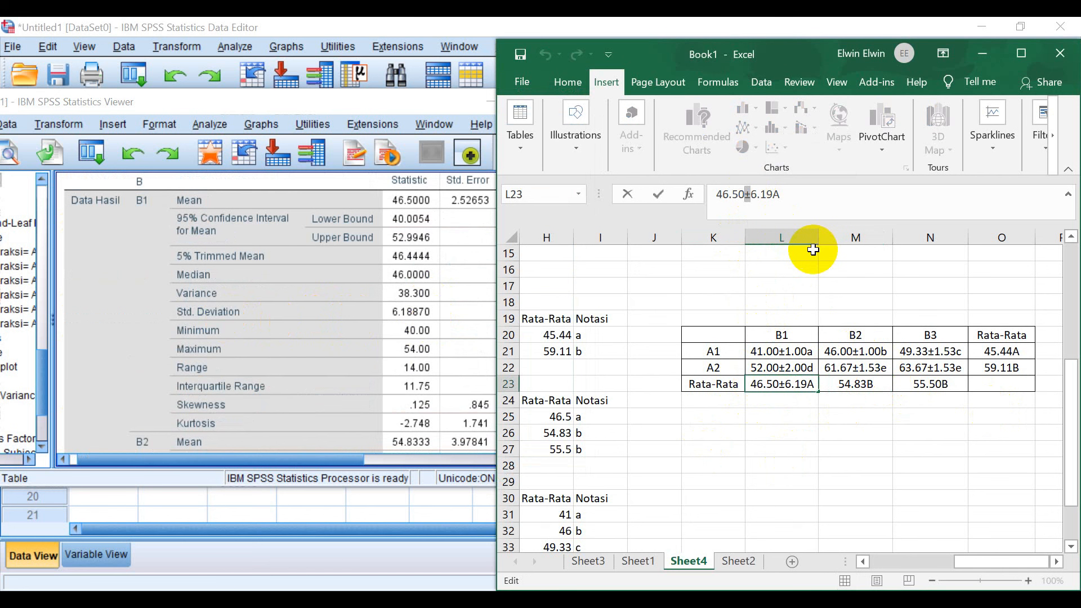
{"action": "left_click", "coordinate": [840, 386]}
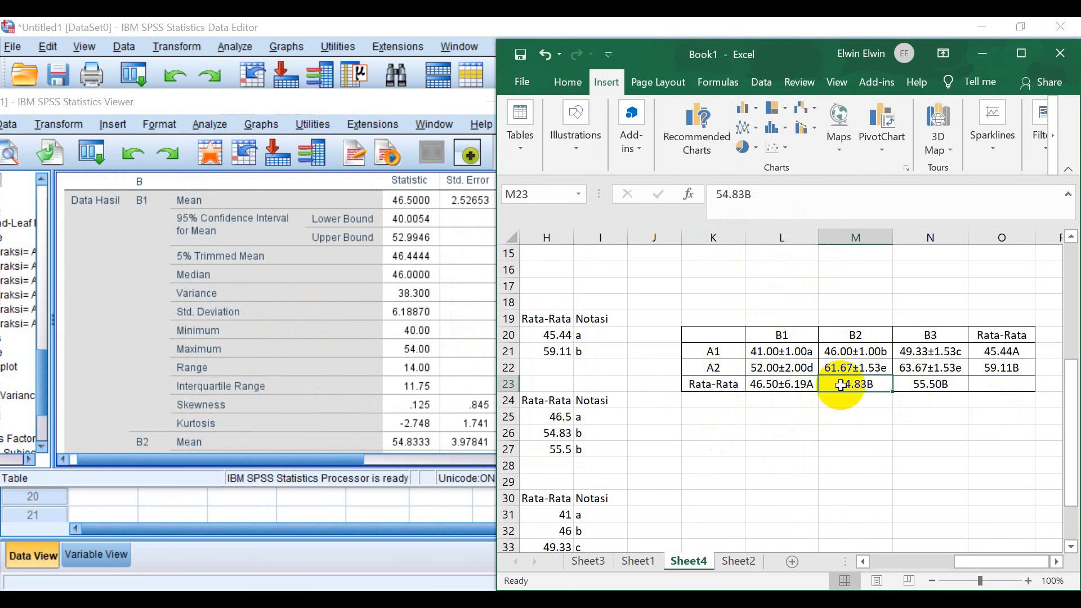
{"action": "left_click", "coordinate": [747, 194]}
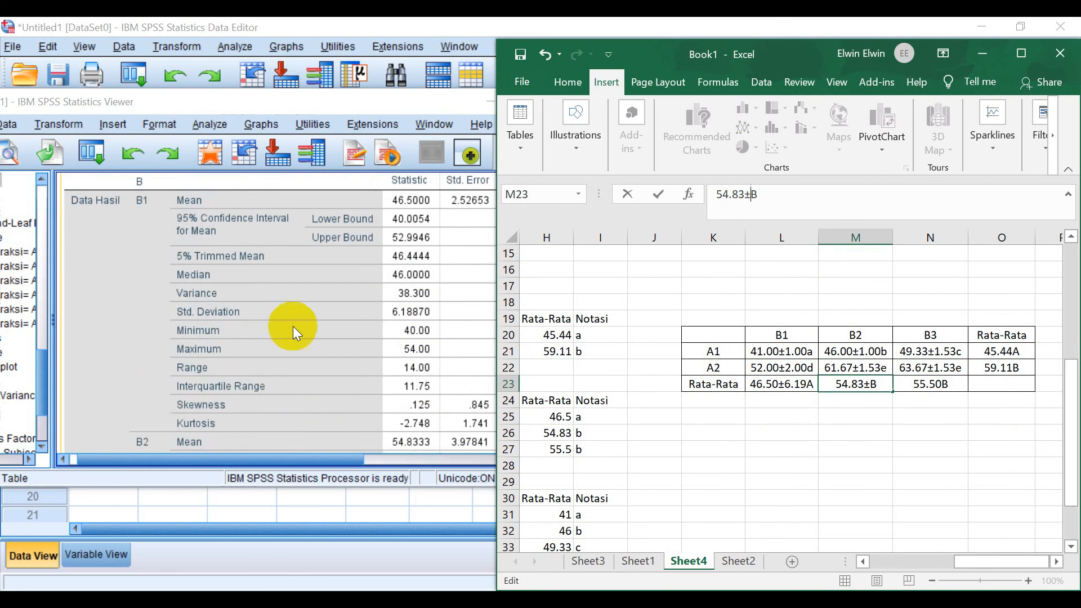
{"action": "scroll", "coordinate": [353, 311], "scroll_direction": "down", "scroll_amount": 3}
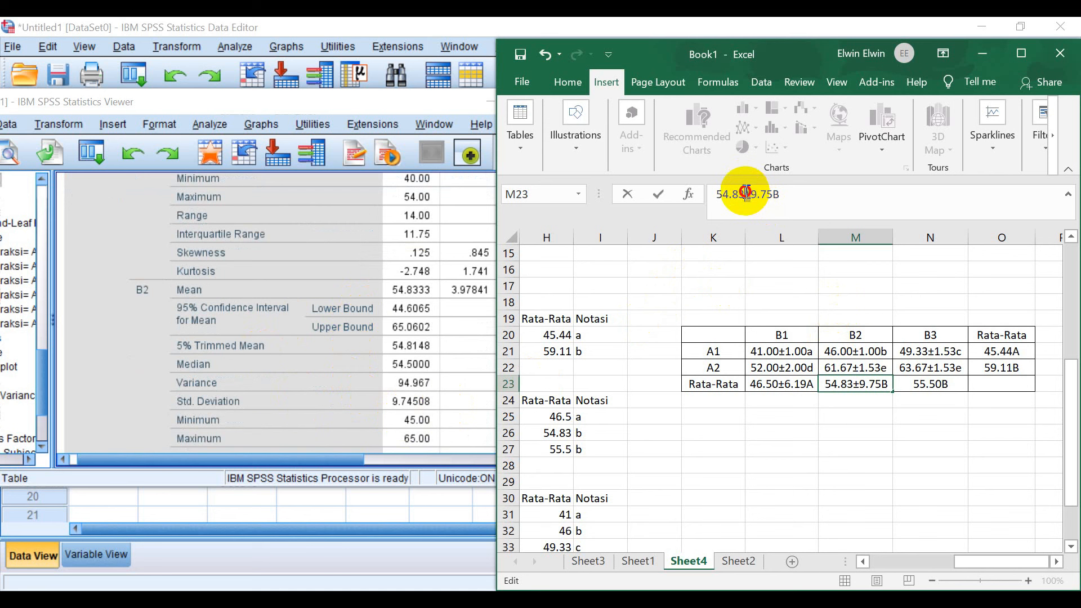
Change cell N23 to 55.50±6.89B, inserting the ± sign and the B3 standard deviation from SPSS
{"action": "left_click", "coordinate": [918, 385]}
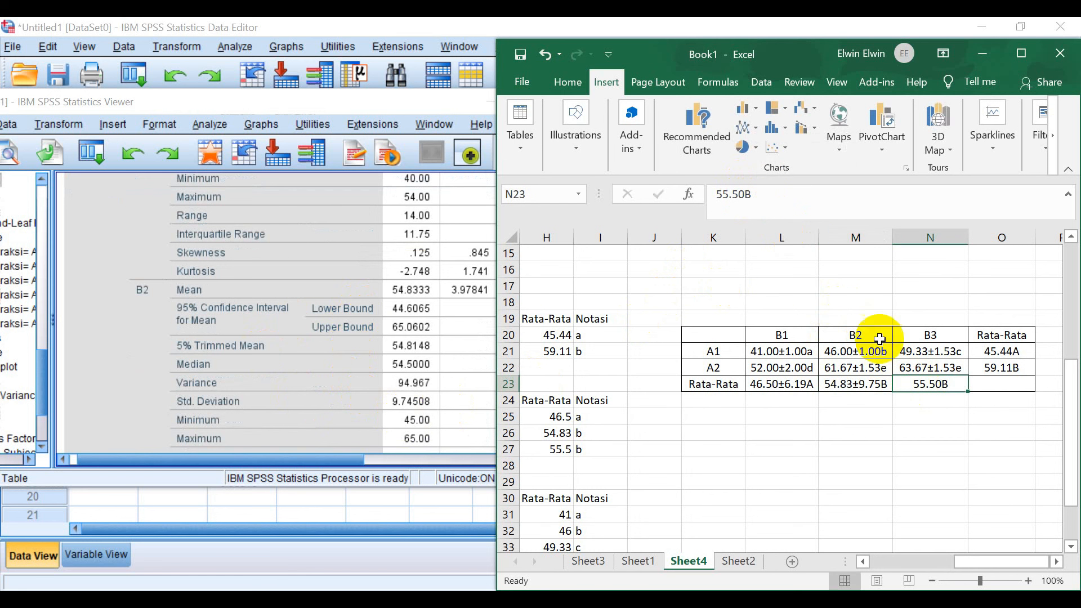
{"action": "left_click", "coordinate": [746, 194]}
{"action": "type", "text": "±"}
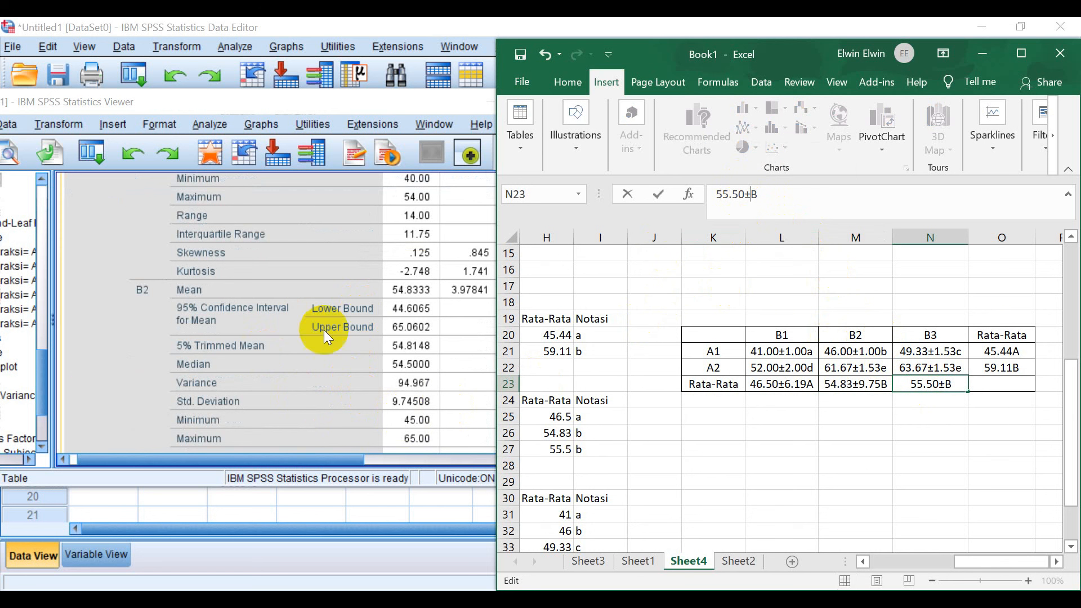
{"action": "scroll", "coordinate": [225, 342], "scroll_direction": "down", "scroll_amount": 5}
{"action": "scroll", "coordinate": [293, 348], "scroll_direction": "down", "scroll_amount": 3}
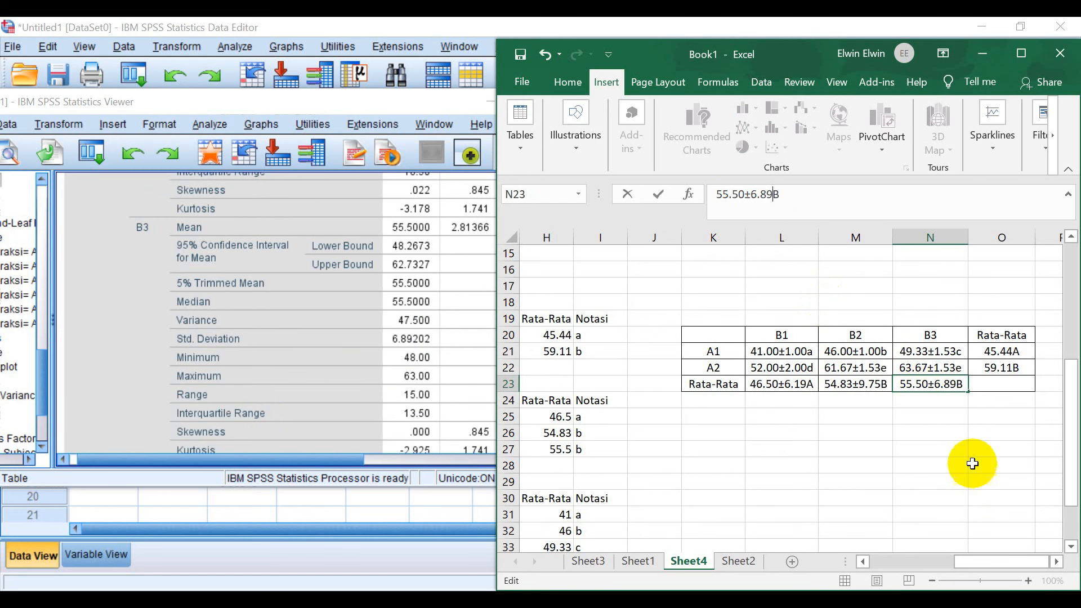
Change cell O21 to 45.44±3.78A, using the ± sign from N23 and the A1 standard deviation from SPSS
{"action": "left_click", "coordinate": [1008, 351]}
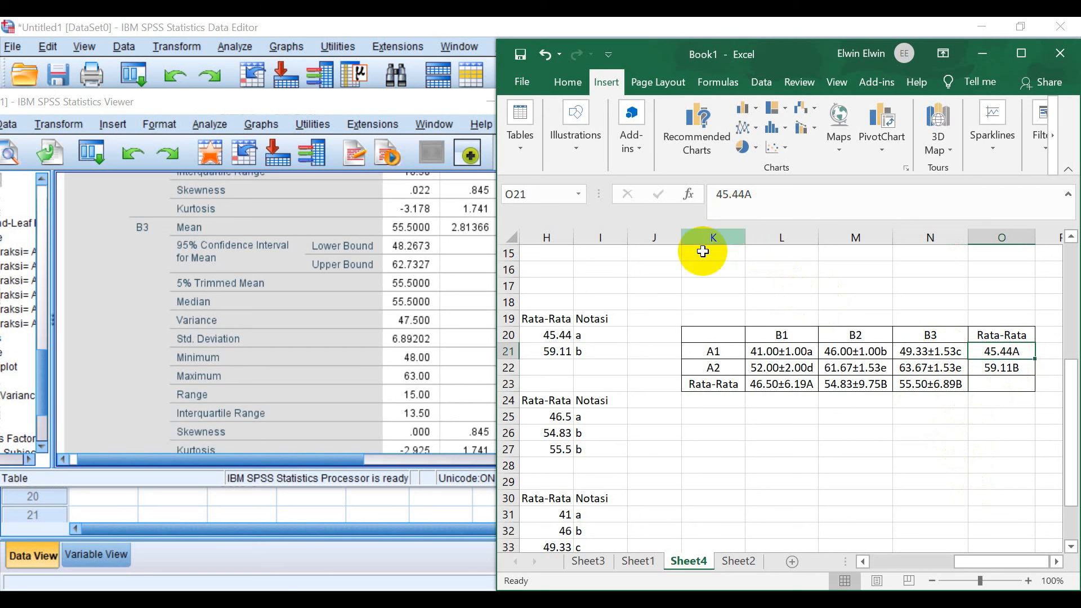
{"action": "left_click", "coordinate": [945, 388]}
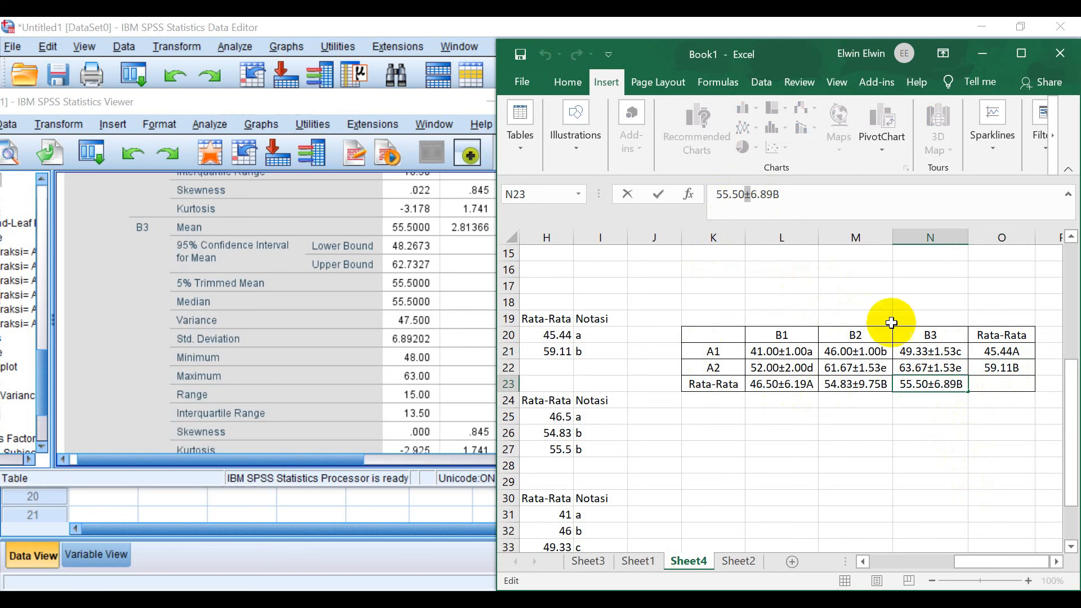
{"action": "left_click", "coordinate": [1001, 350]}
{"action": "left_click", "coordinate": [745, 194]}
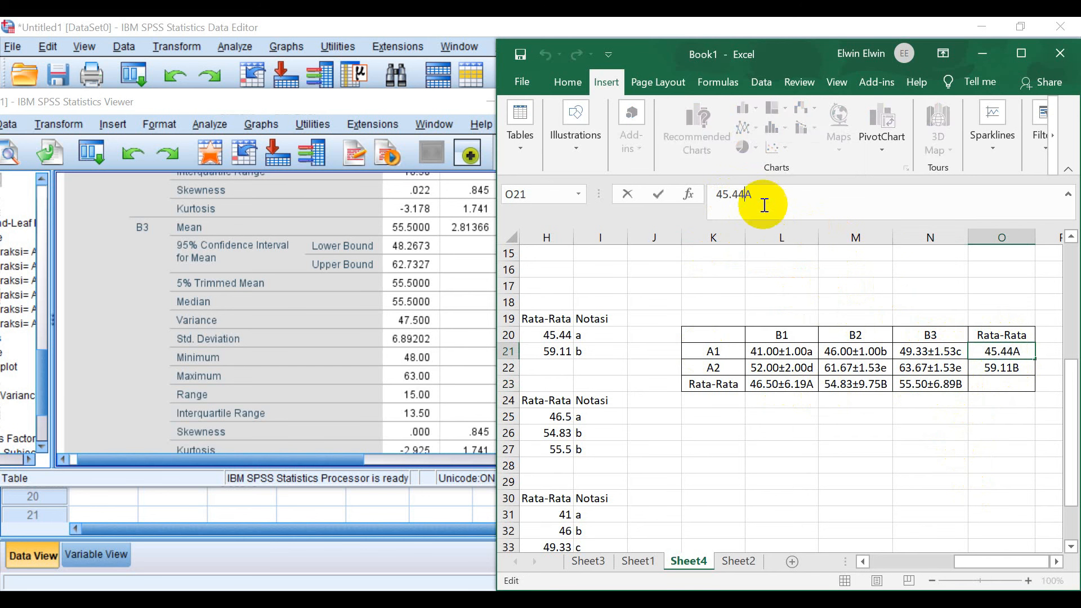
{"action": "type", "text": "±"}
{"action": "scroll", "coordinate": [406, 313], "scroll_direction": "down", "scroll_amount": 15}
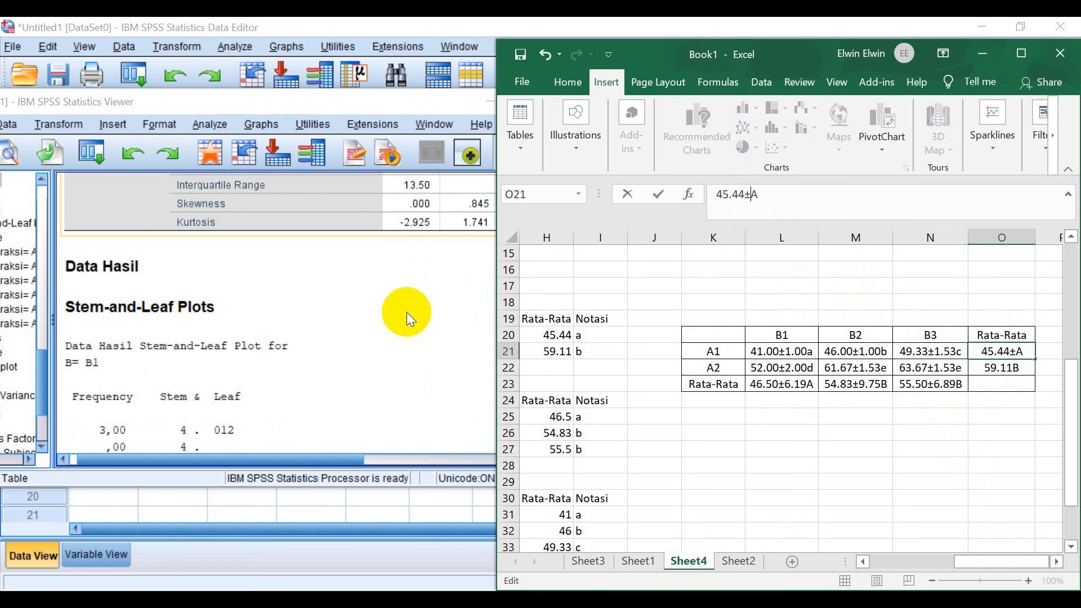
{"action": "scroll", "coordinate": [407, 310], "scroll_direction": "up", "scroll_amount": 10}
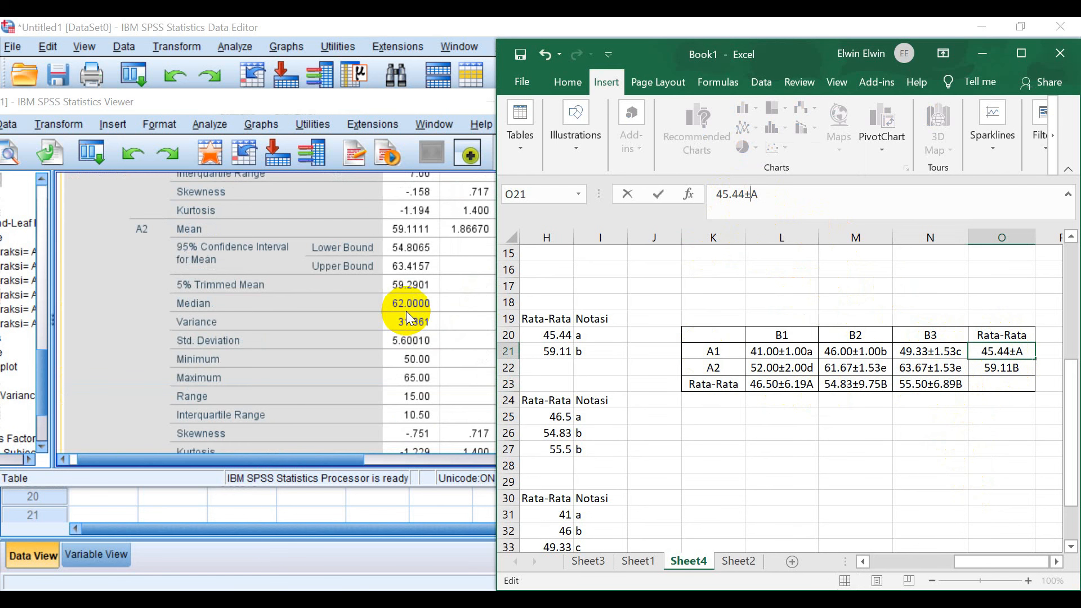
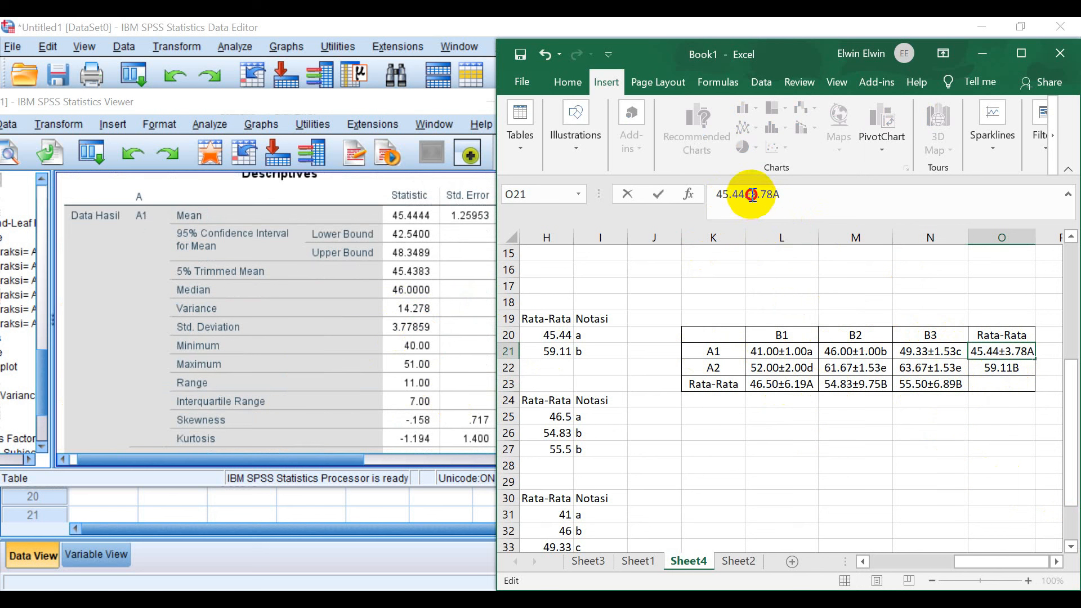
Change cell O22 to 59.11±5.60B, inserting the ± sign and the A2 standard deviation from SPSS
{"action": "left_click", "coordinate": [996, 368]}
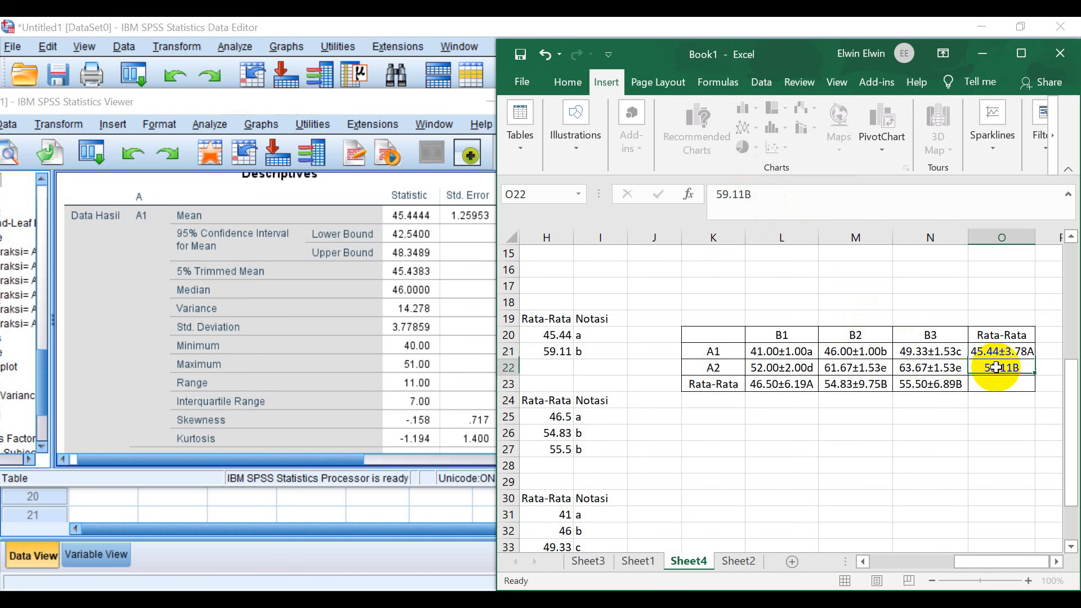
{"action": "left_click", "coordinate": [746, 195]}
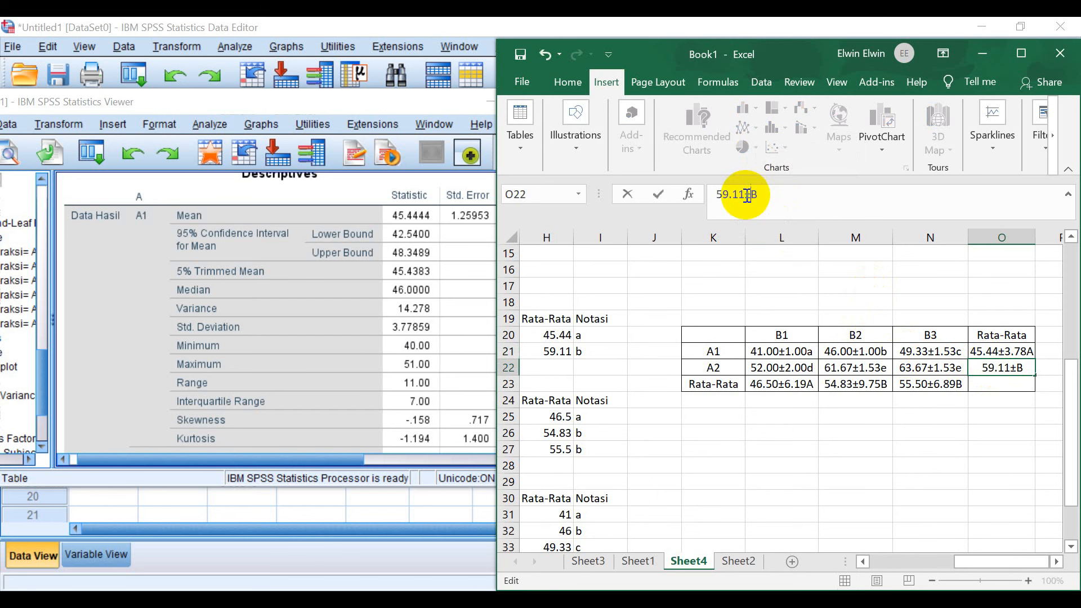
{"action": "scroll", "coordinate": [334, 285], "scroll_direction": "down", "scroll_amount": 5}
{"action": "scroll", "coordinate": [349, 349], "scroll_direction": "down", "scroll_amount": 2}
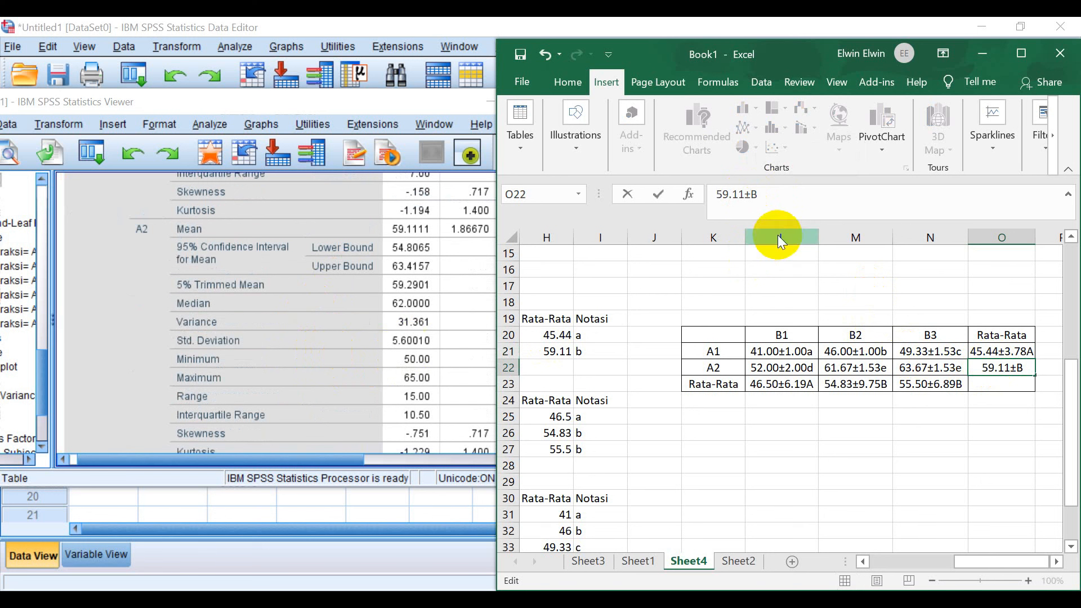
{"action": "type", "text": "5.60"}
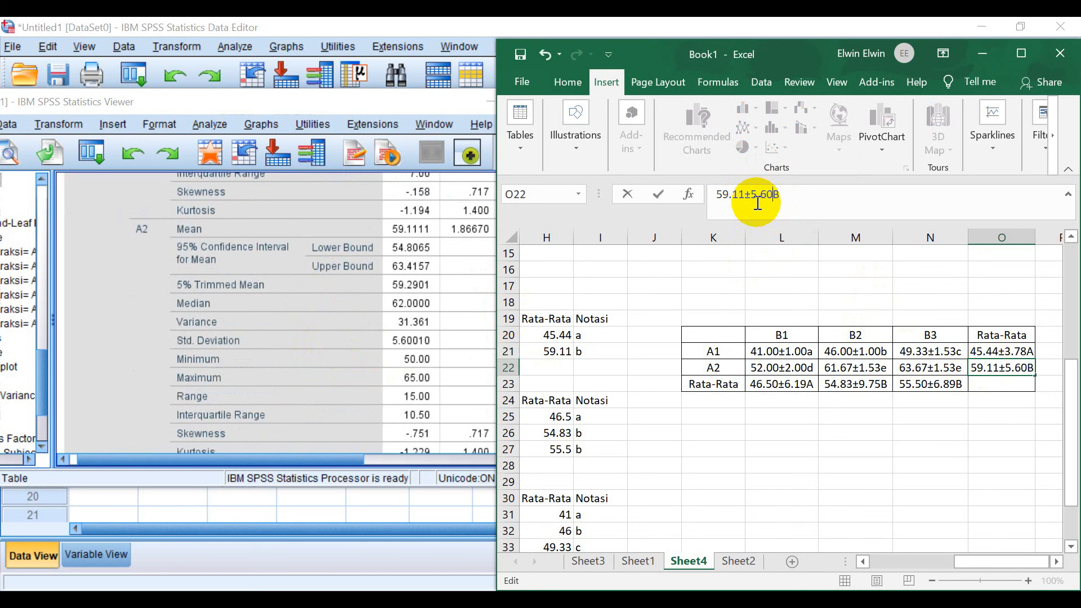
{"action": "left_click", "coordinate": [783, 417]}
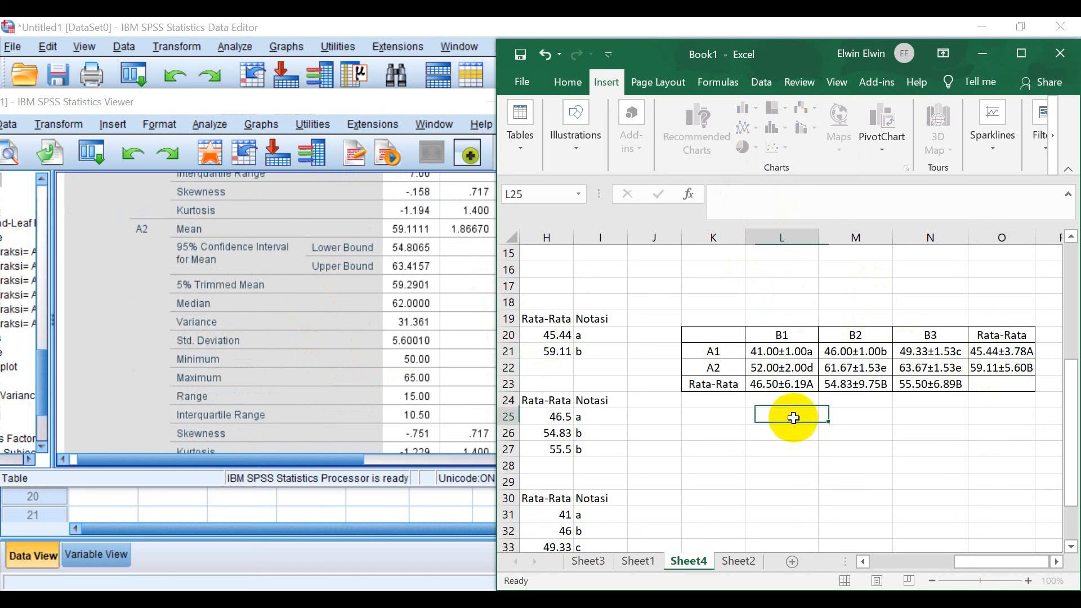
Maximize the Excel window and slightly widen columns K to O of the two-way table
{"action": "left_click", "coordinate": [1024, 55]}
{"action": "left_click", "coordinate": [619, 377]}
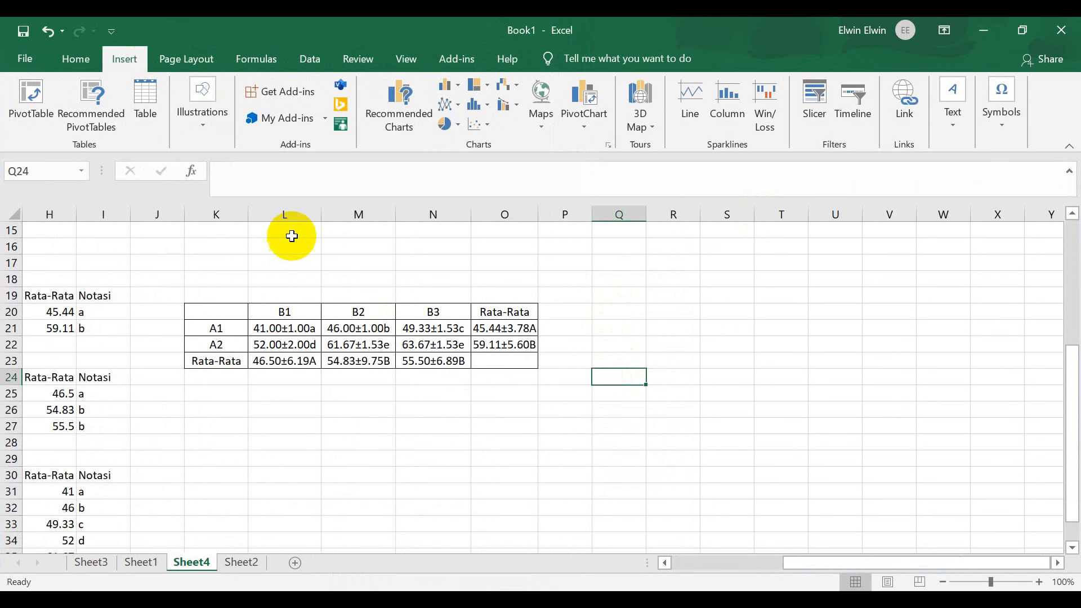
{"action": "left_click_drag", "start_coordinate": [247, 212], "coordinate": [254, 213]}
{"action": "left_click_drag", "start_coordinate": [328, 213], "coordinate": [338, 220]}
{"action": "left_click_drag", "start_coordinate": [411, 213], "coordinate": [424, 213]}
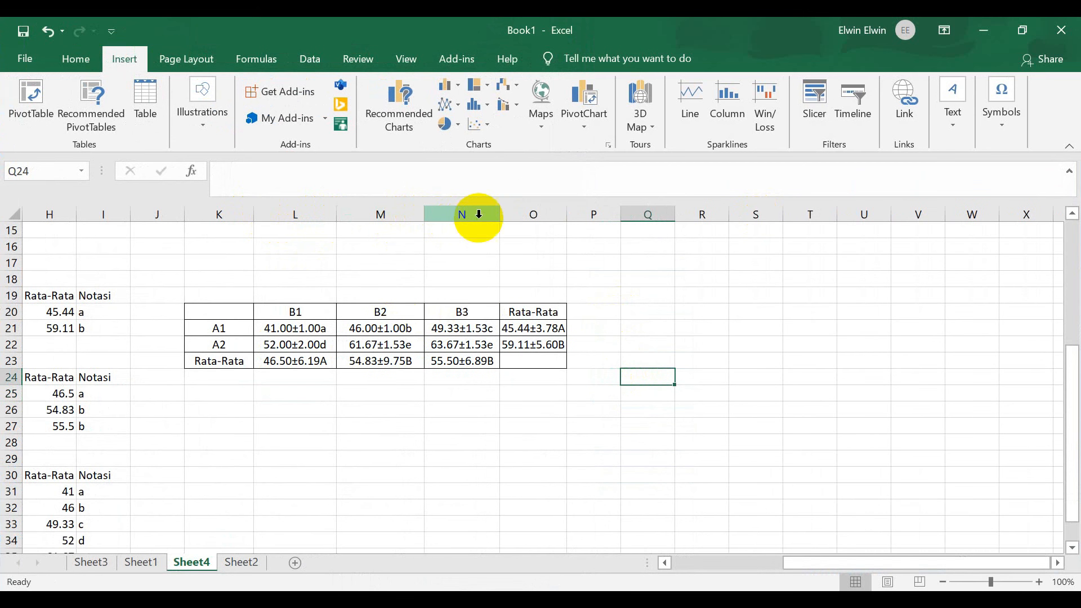
{"action": "left_click_drag", "start_coordinate": [500, 215], "coordinate": [579, 219]}
{"action": "left_click", "coordinate": [641, 311]}
Review the two-way table together with the raw treatment data and the factor and interaction notation lists on Sheet4
{"action": "left_click_drag", "start_coordinate": [808, 563], "coordinate": [711, 574]}
{"action": "scroll", "coordinate": [528, 435], "scroll_direction": "up", "scroll_amount": 3}
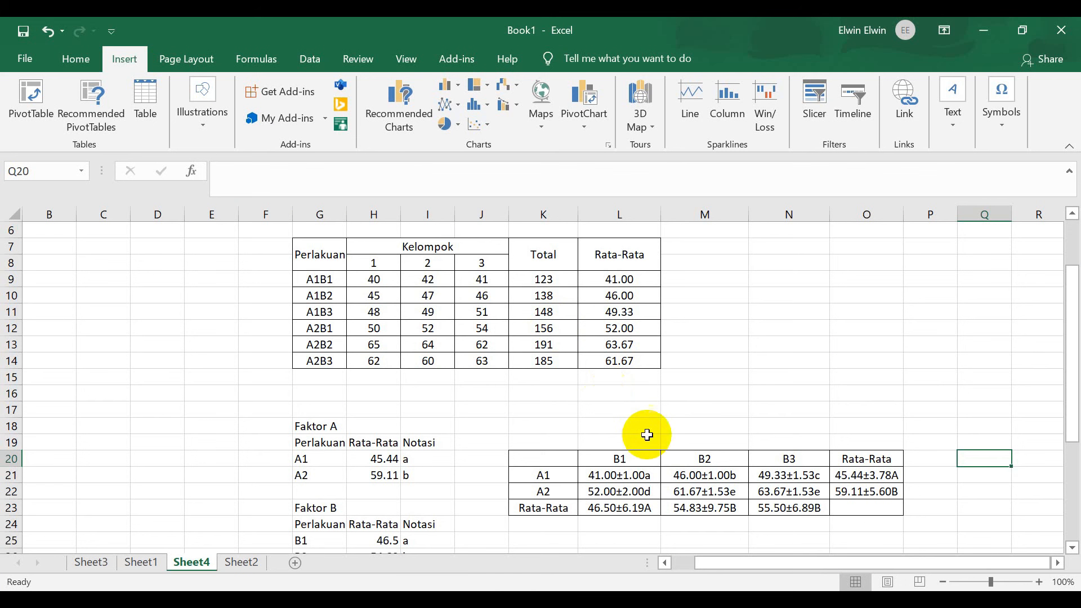
{"action": "scroll", "coordinate": [720, 383], "scroll_direction": "down", "scroll_amount": 1}
{"action": "scroll", "coordinate": [722, 386], "scroll_direction": "down", "scroll_amount": 2}
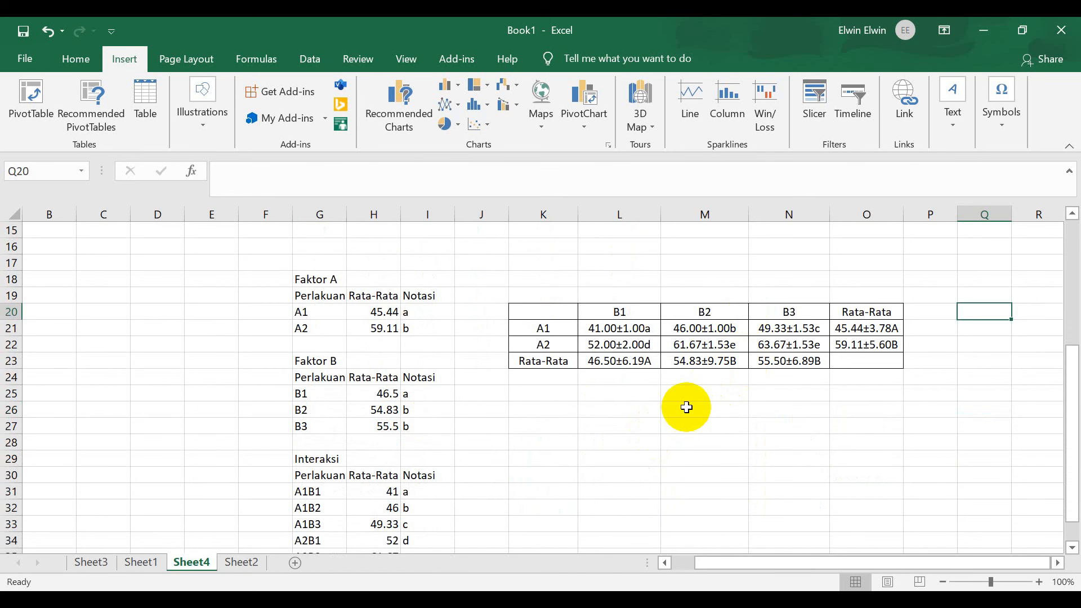
{"action": "scroll", "coordinate": [687, 407], "scroll_direction": "down", "scroll_amount": 3}
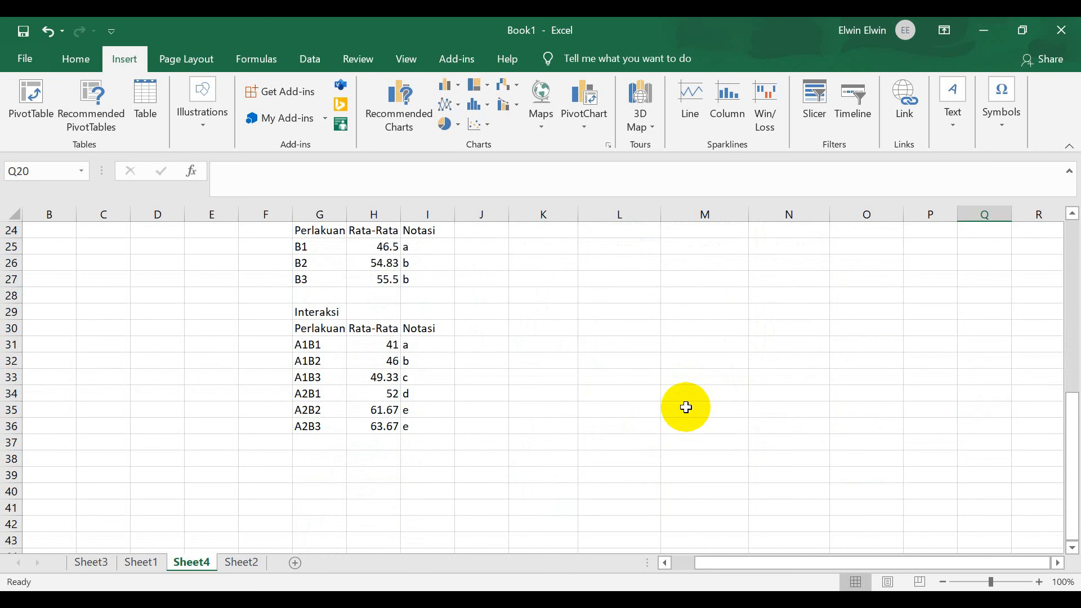